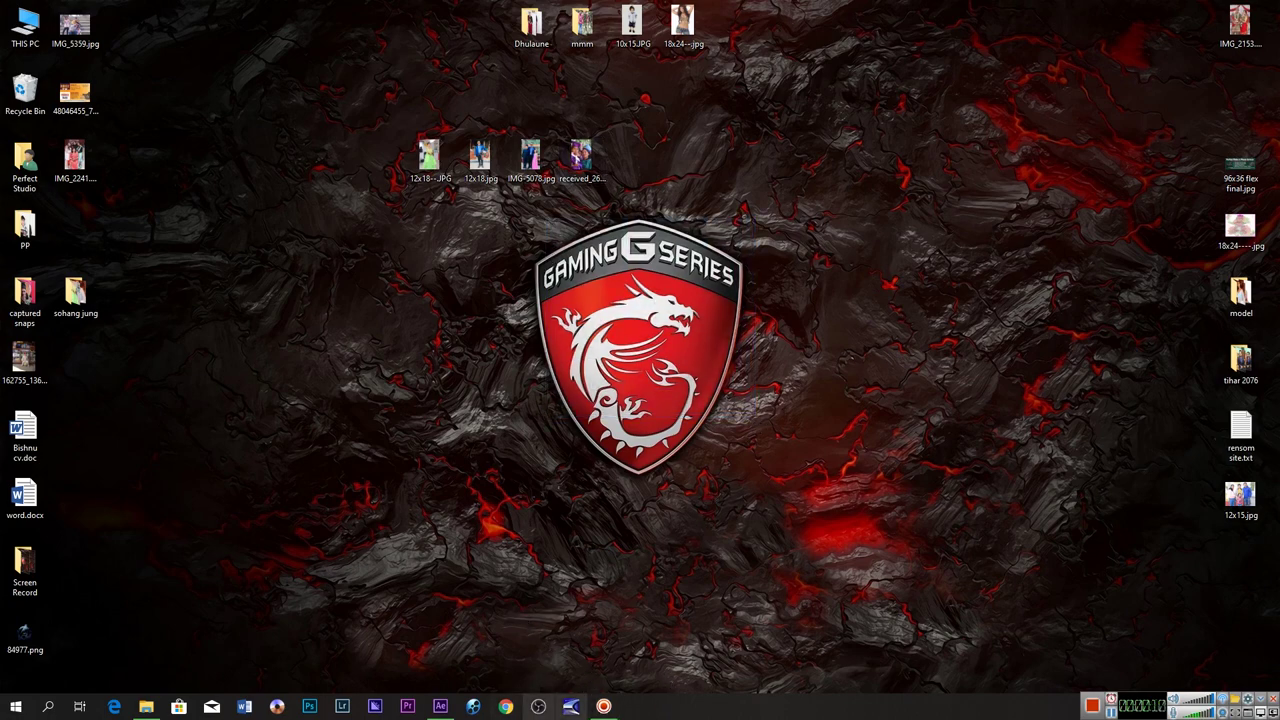
Restore the After Effects window from the Windows taskbar.
click(448, 706)
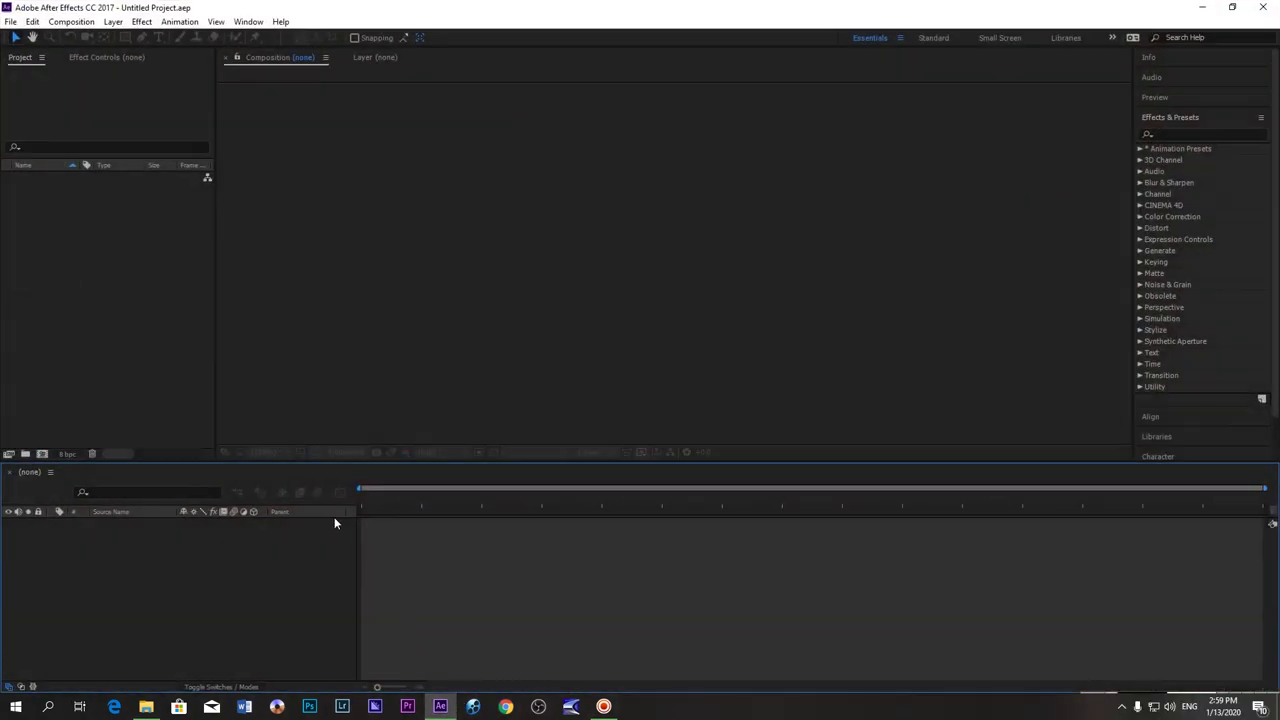
Create a new composition named 'main comp' with a 0;00;10;00 duration.
click(43, 455)
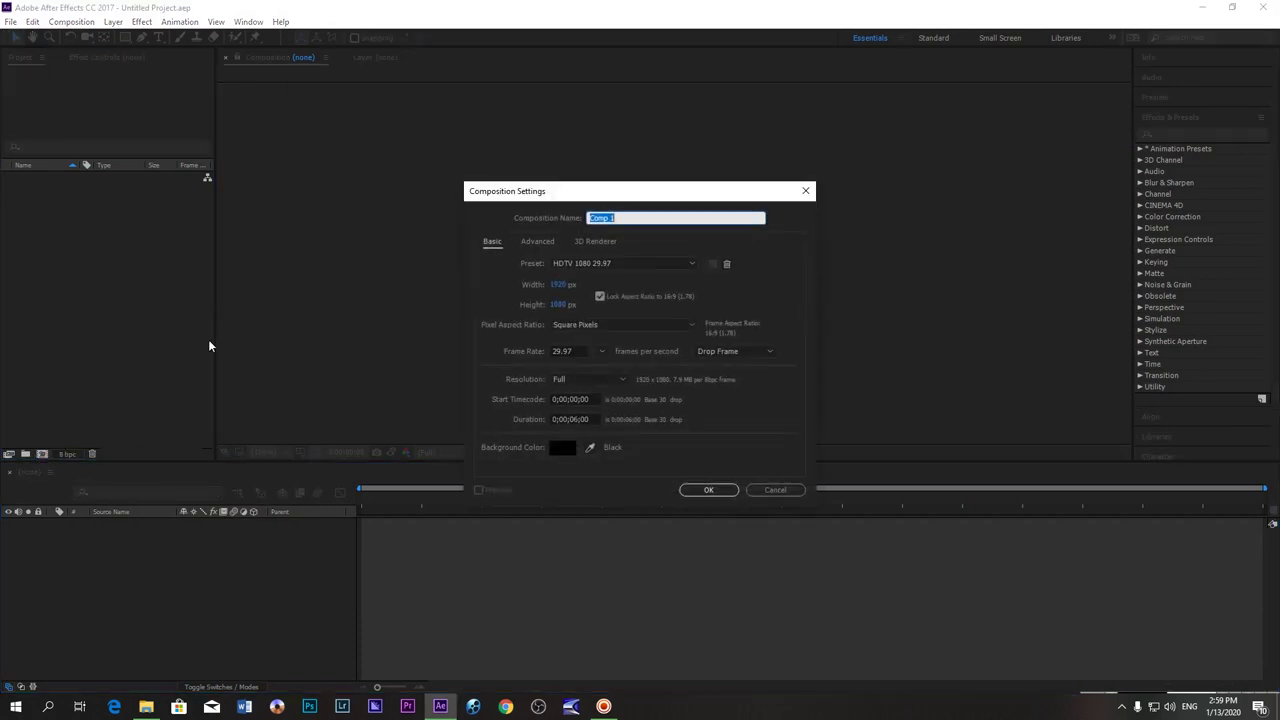
click(805, 191)
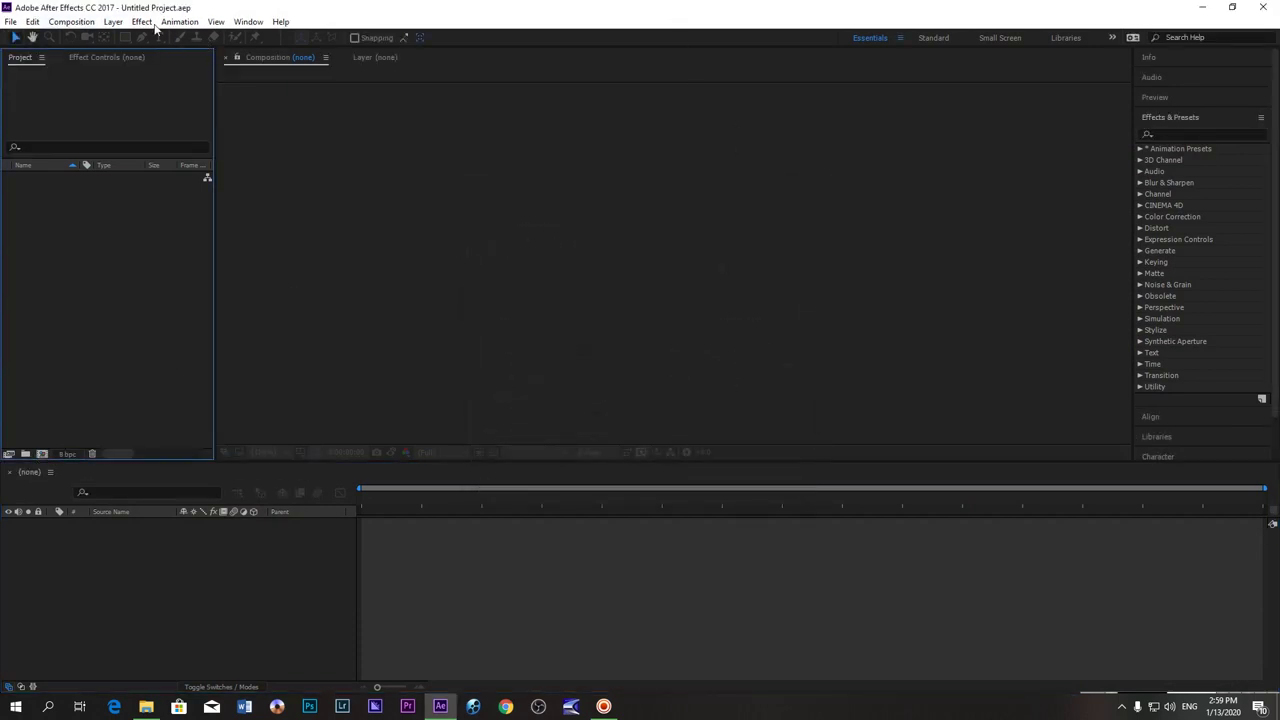
click(92, 21)
click(100, 37)
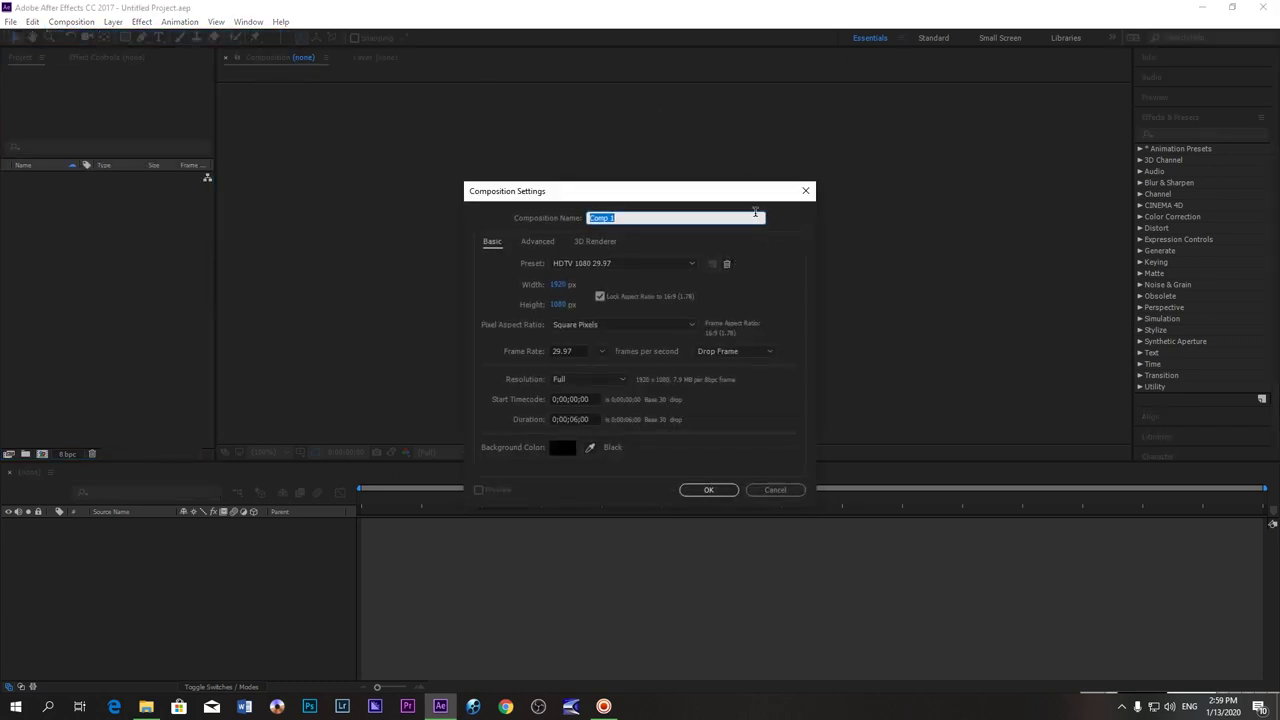
key(BackSpace)
text(main co)
text(mp)
click(579, 420)
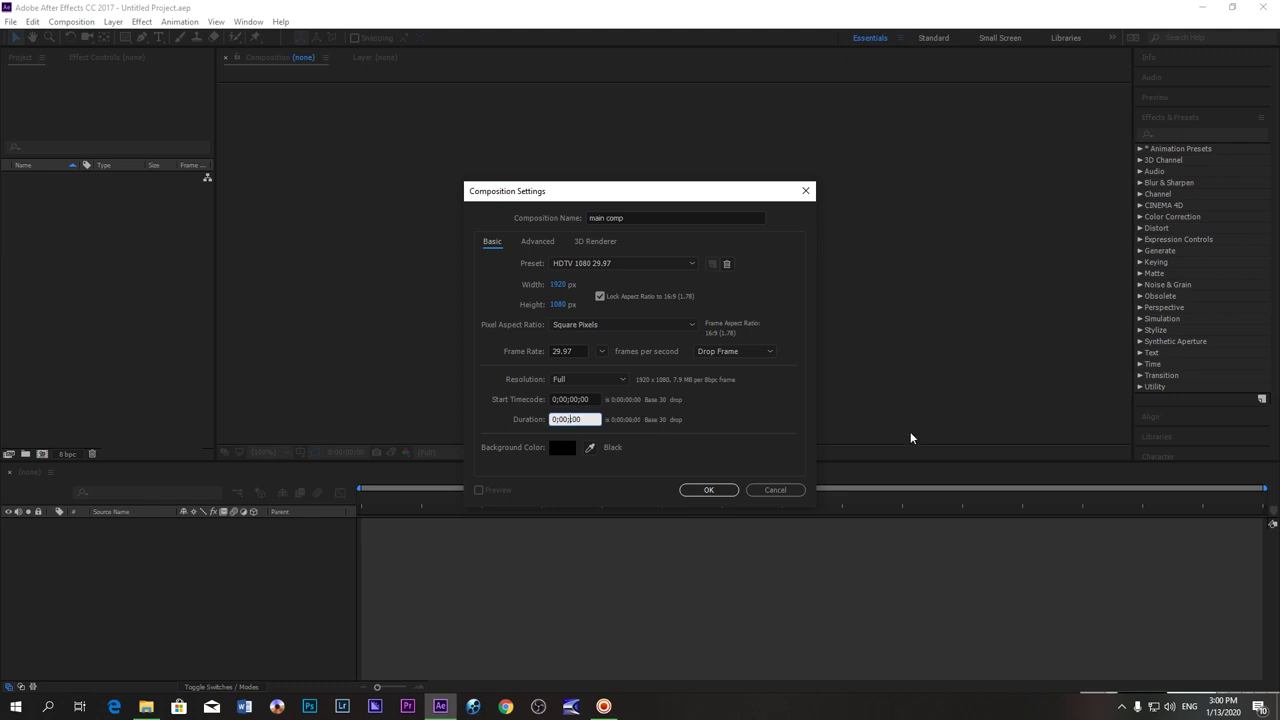
text(10;)
click(708, 490)
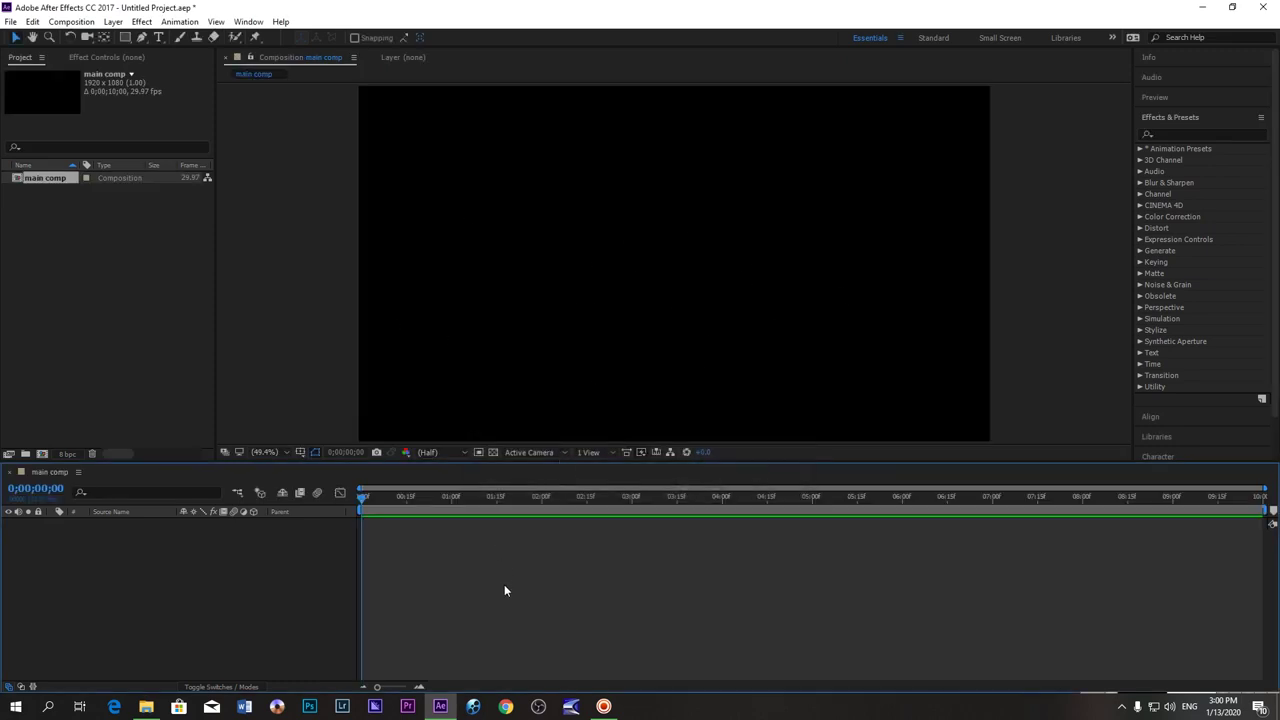
Add a text layer reading 'PLAYERUNKNOWN' with 'BATTLE GROUN' on a second line.
right_click(163, 572)
mouse_move(200, 446)
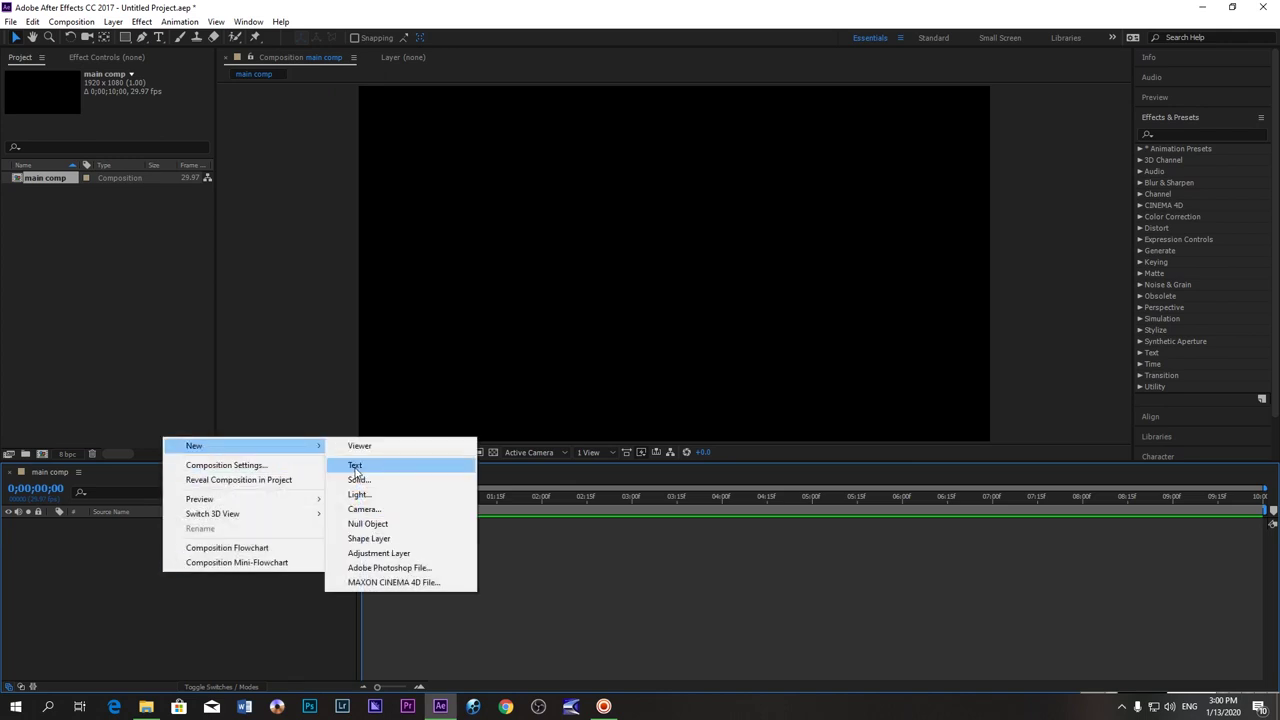
click(354, 465)
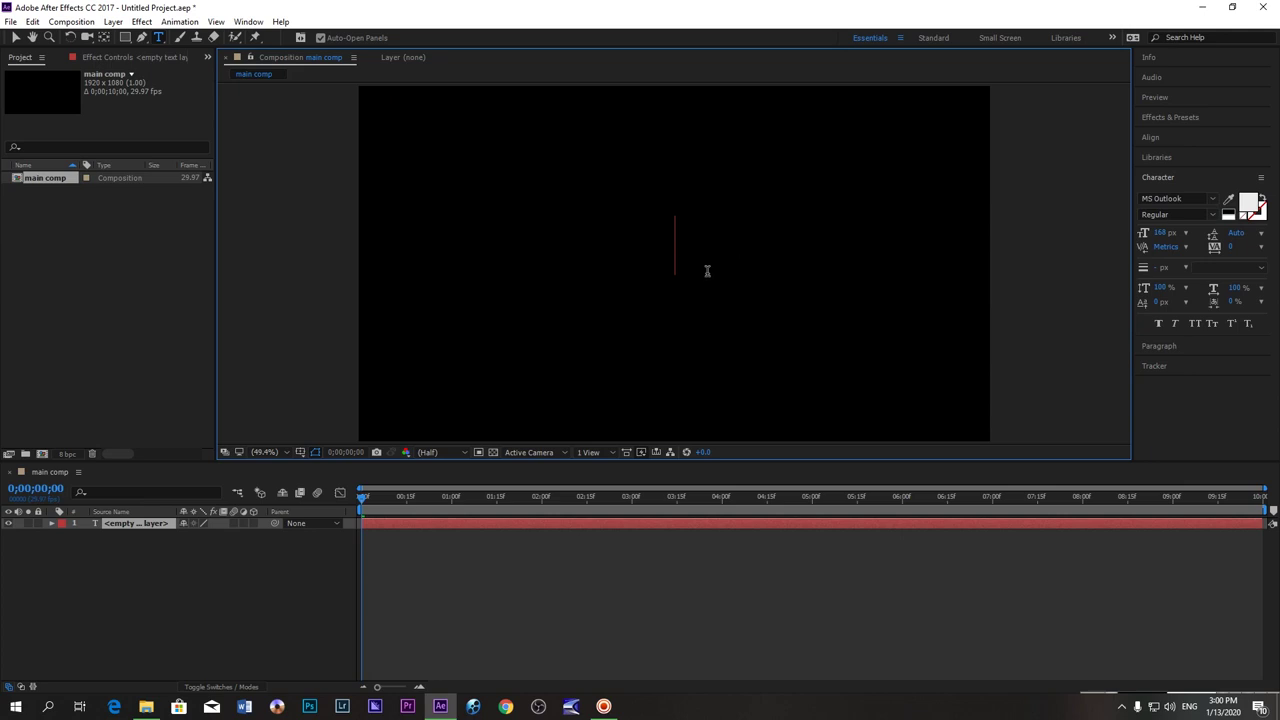
text(PLAY)
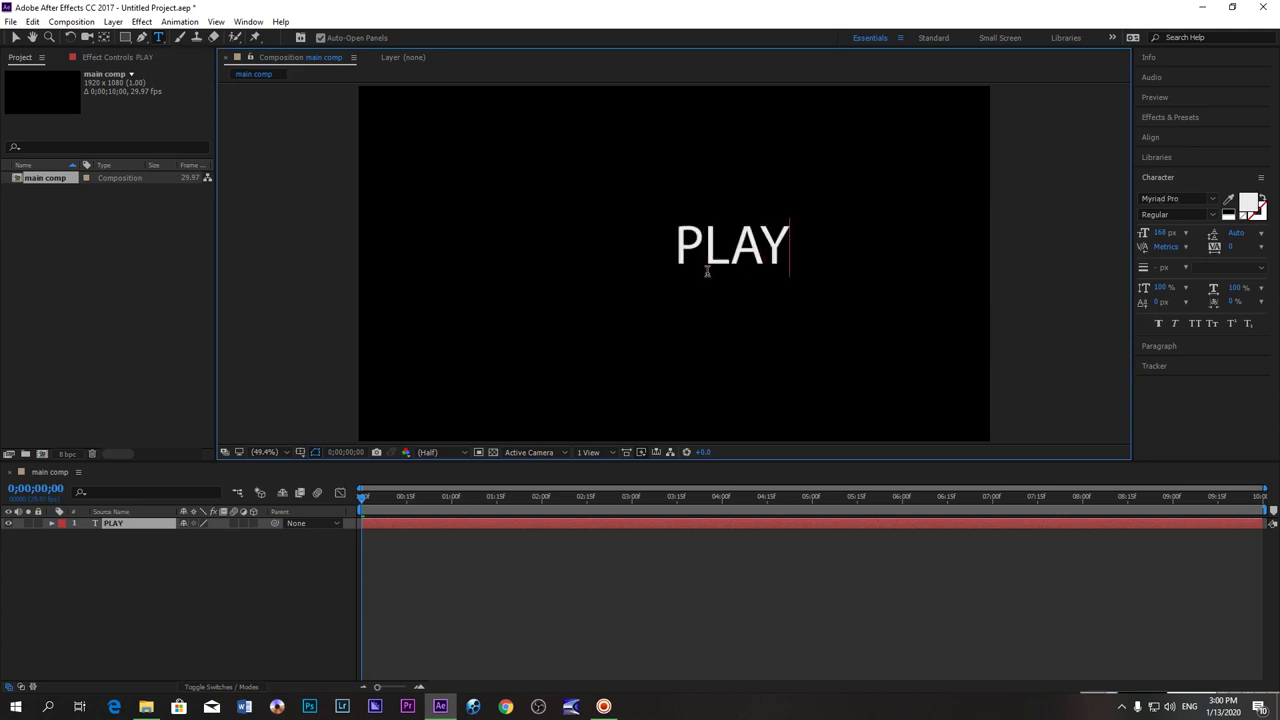
text(ERUN)
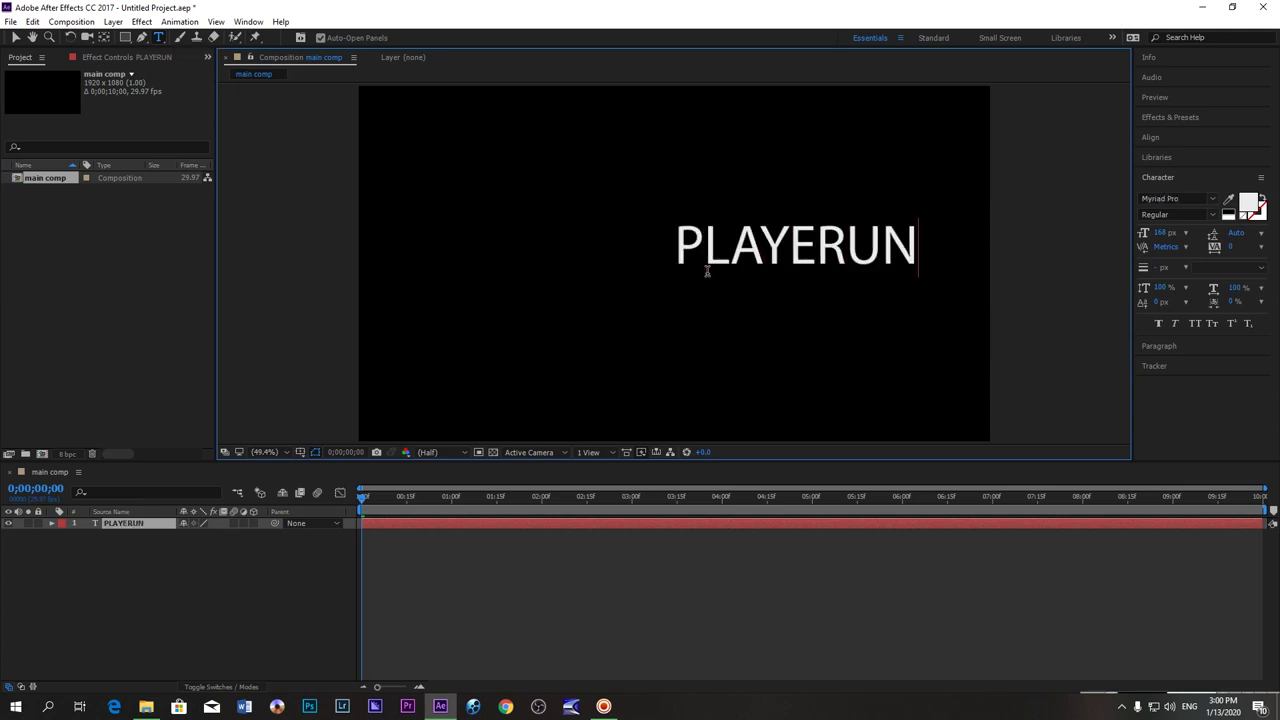
text(KNO)
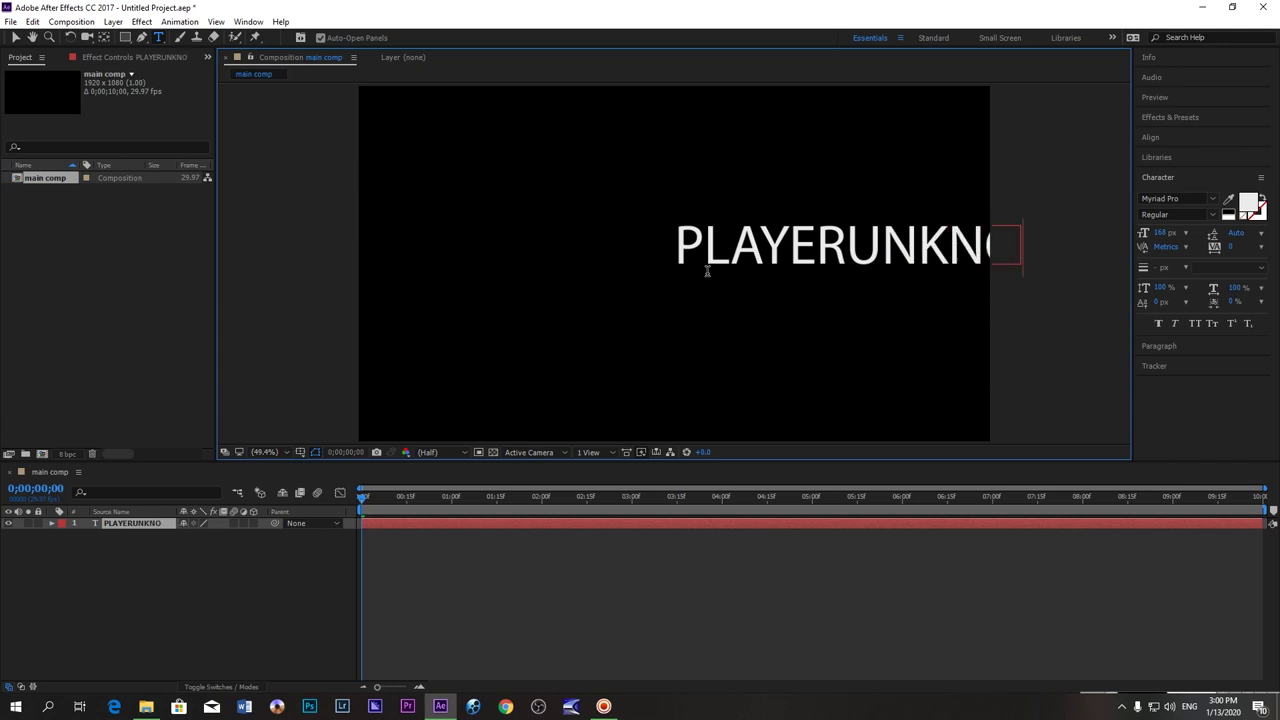
text(W)
text(N)
key(Return)
text(BATTL)
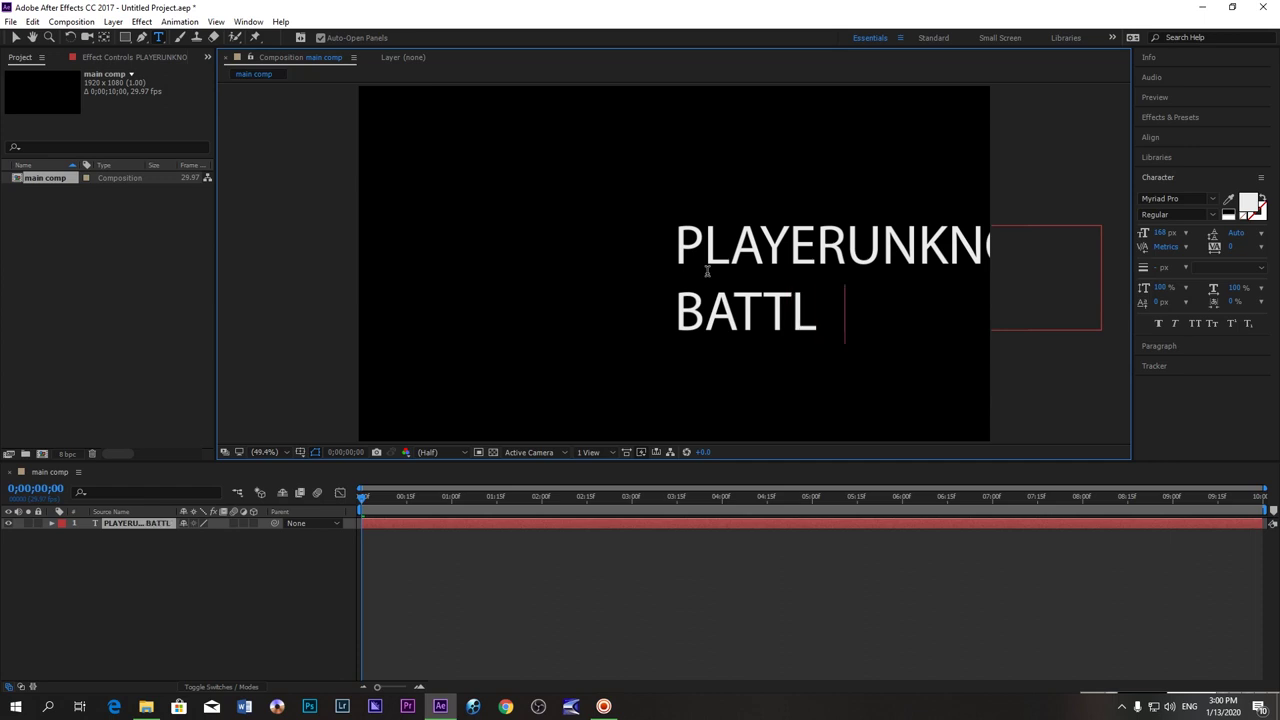
text(E GROUN)
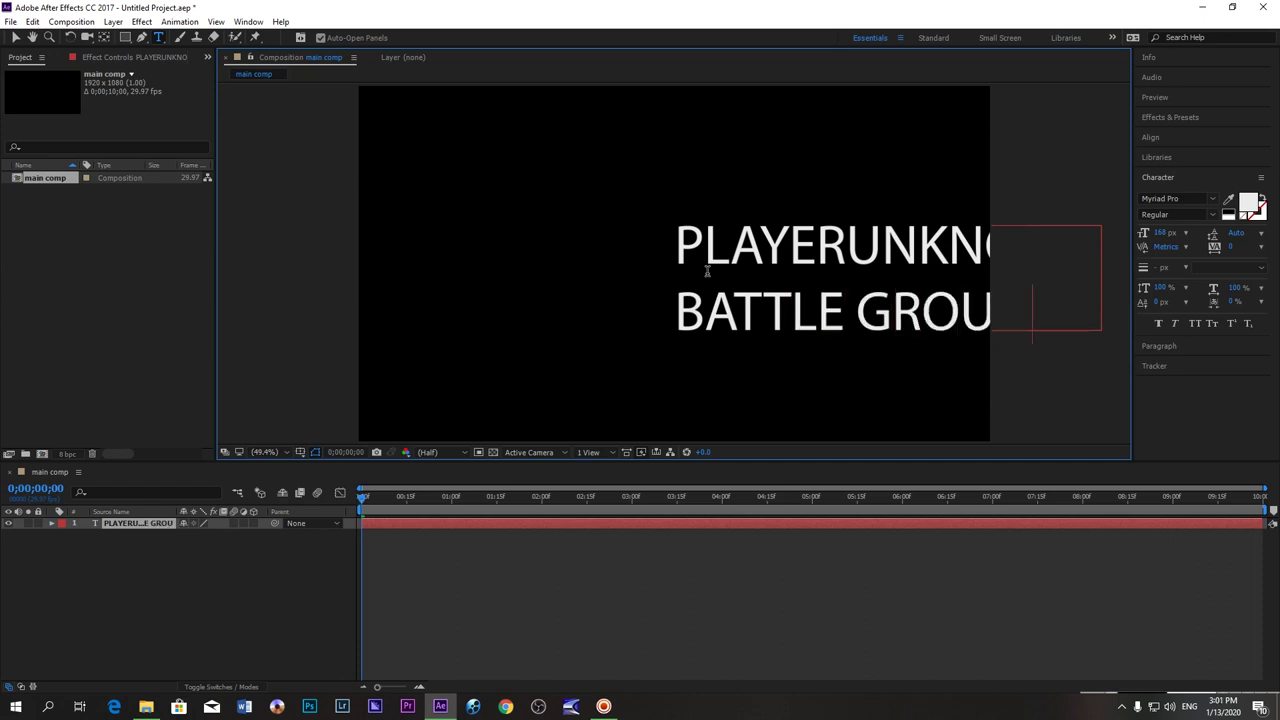
Move the title to near the centre of the composition.
click(15, 37)
drag(828, 243, 652, 215)
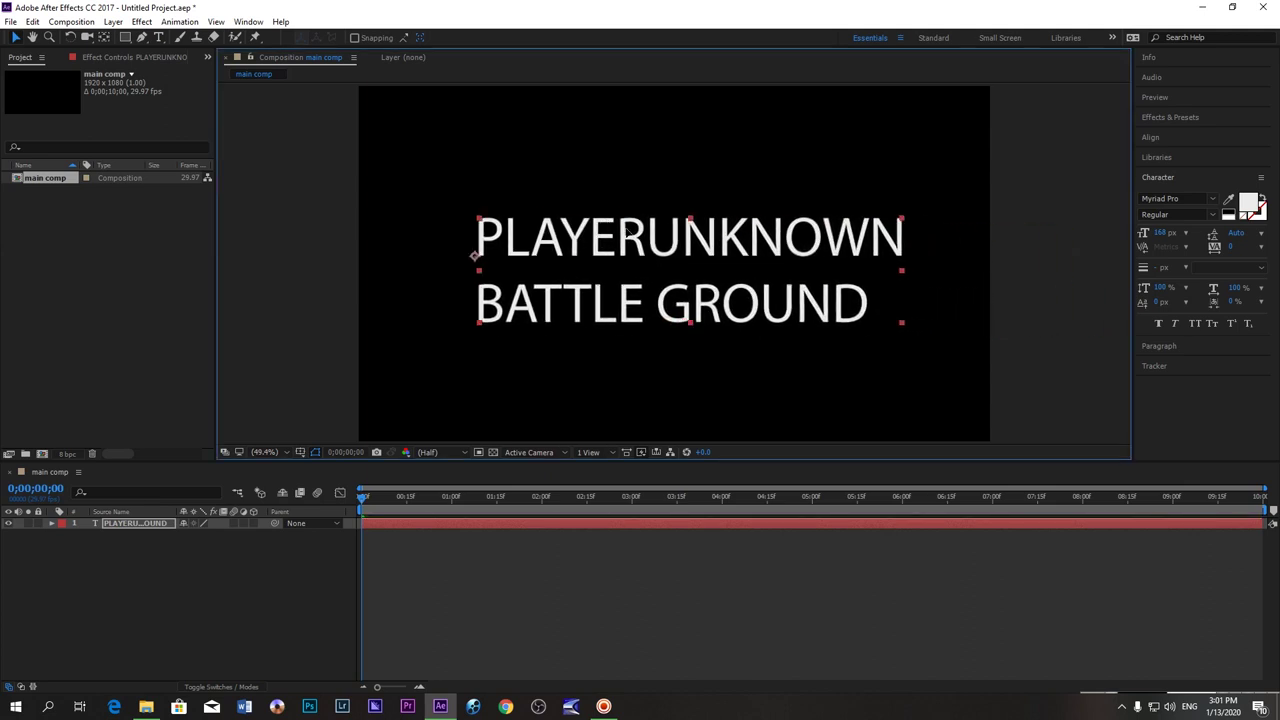
click(428, 171)
click(594, 295)
drag(523, 282, 530, 292)
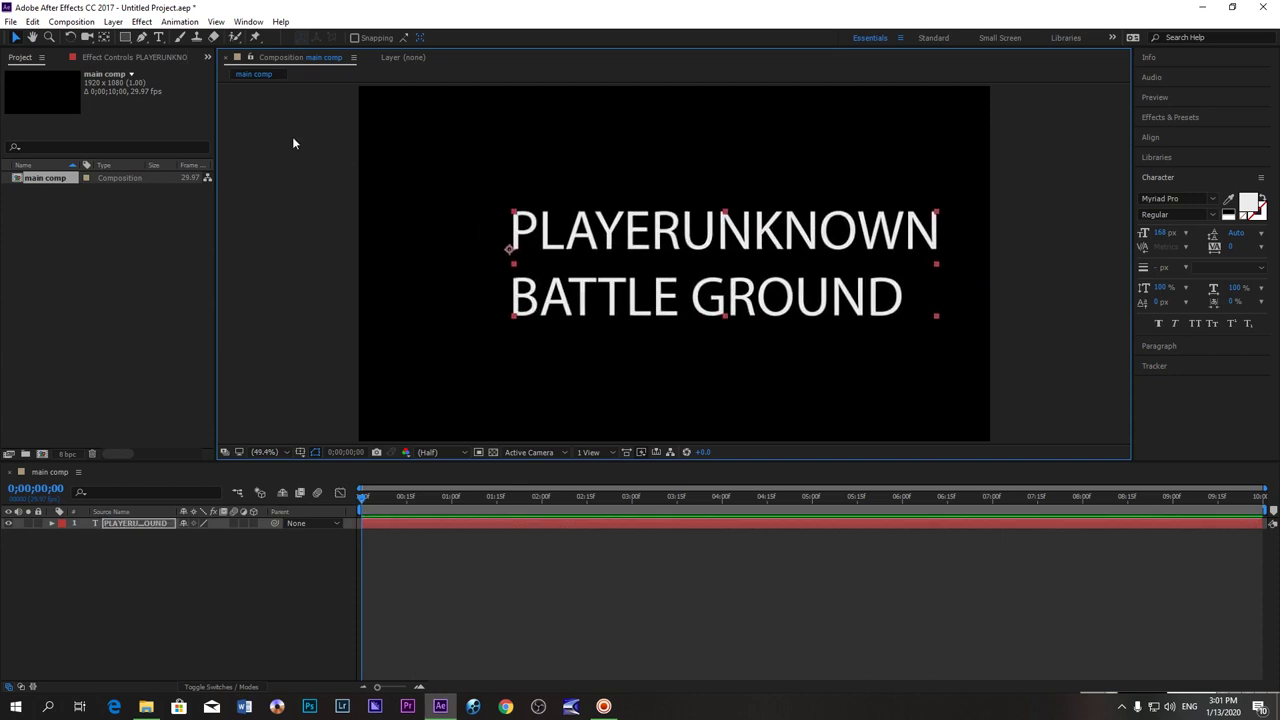
Shrink the 'BATTLE GROUND' line to a 65 px font size.
click(158, 38)
click(904, 297)
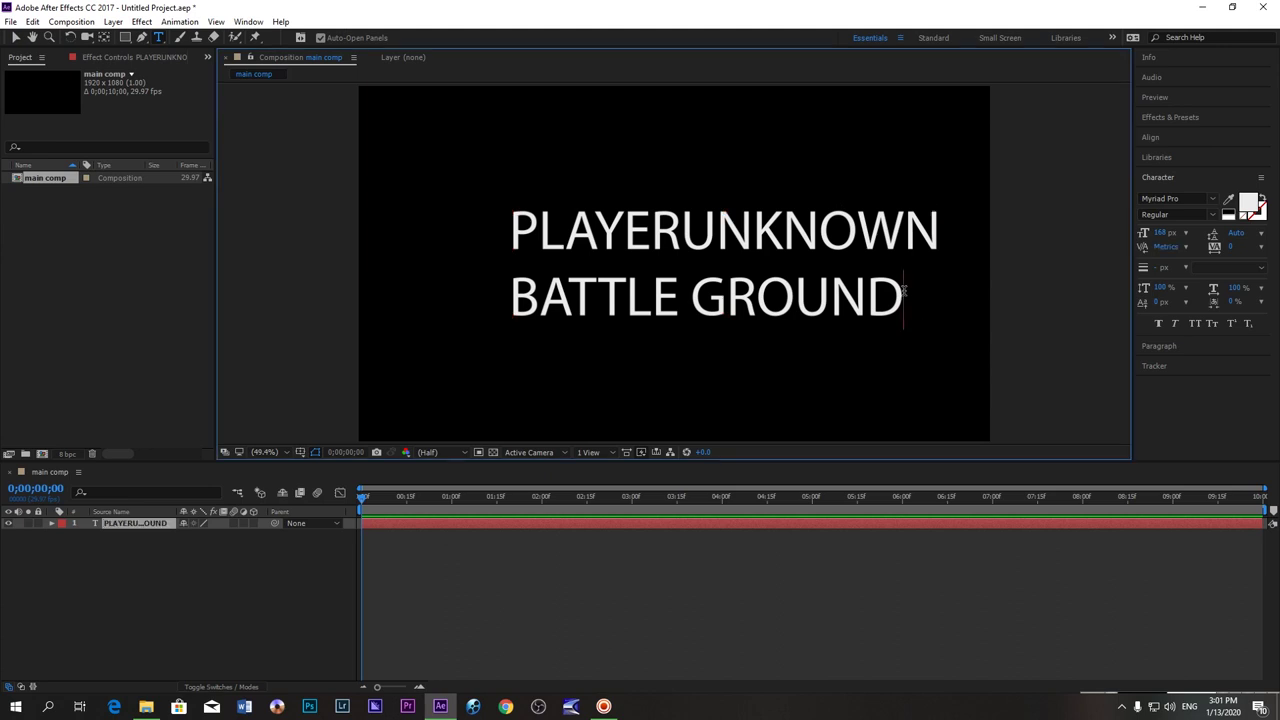
drag(900, 296, 516, 306)
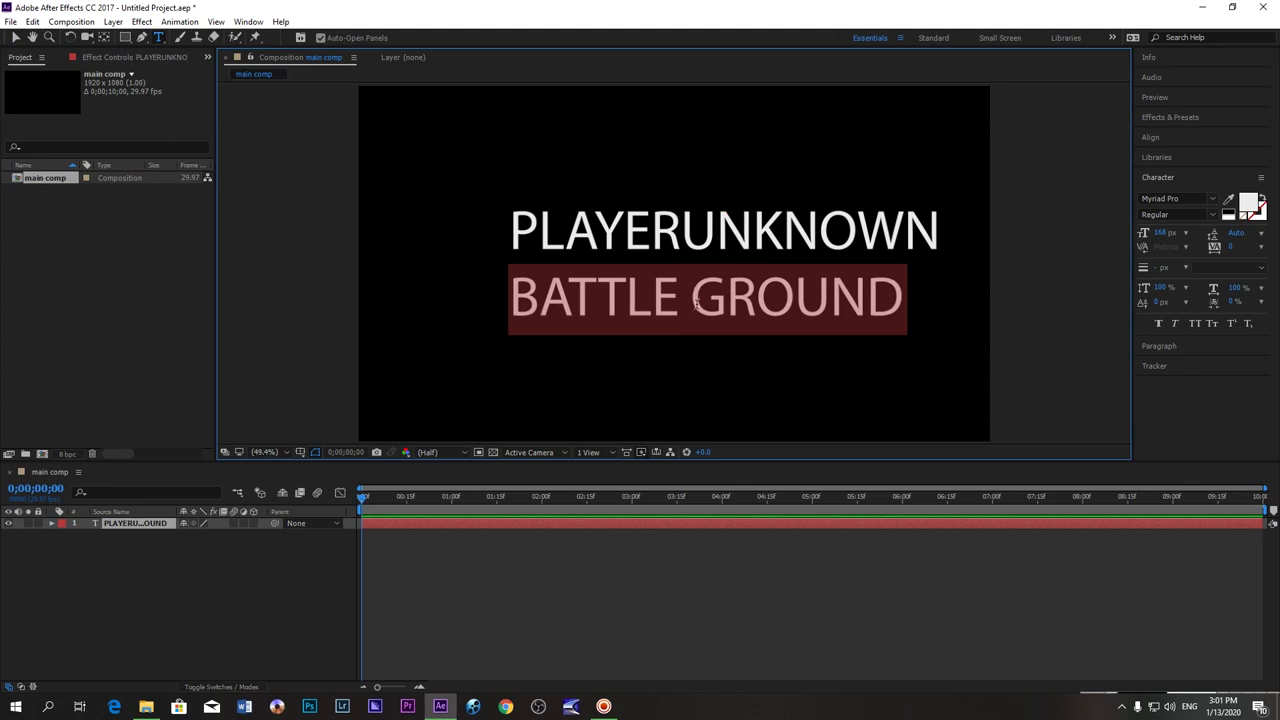
drag(1163, 232, 1108, 242)
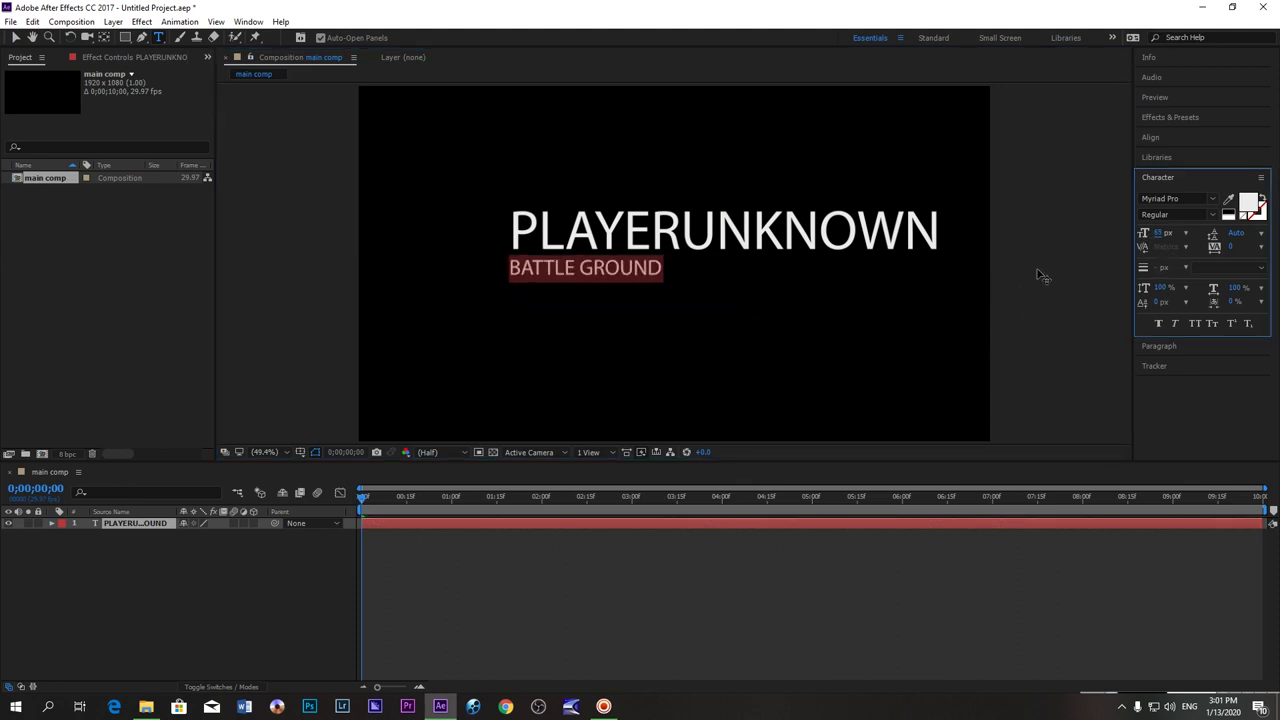
click(758, 304)
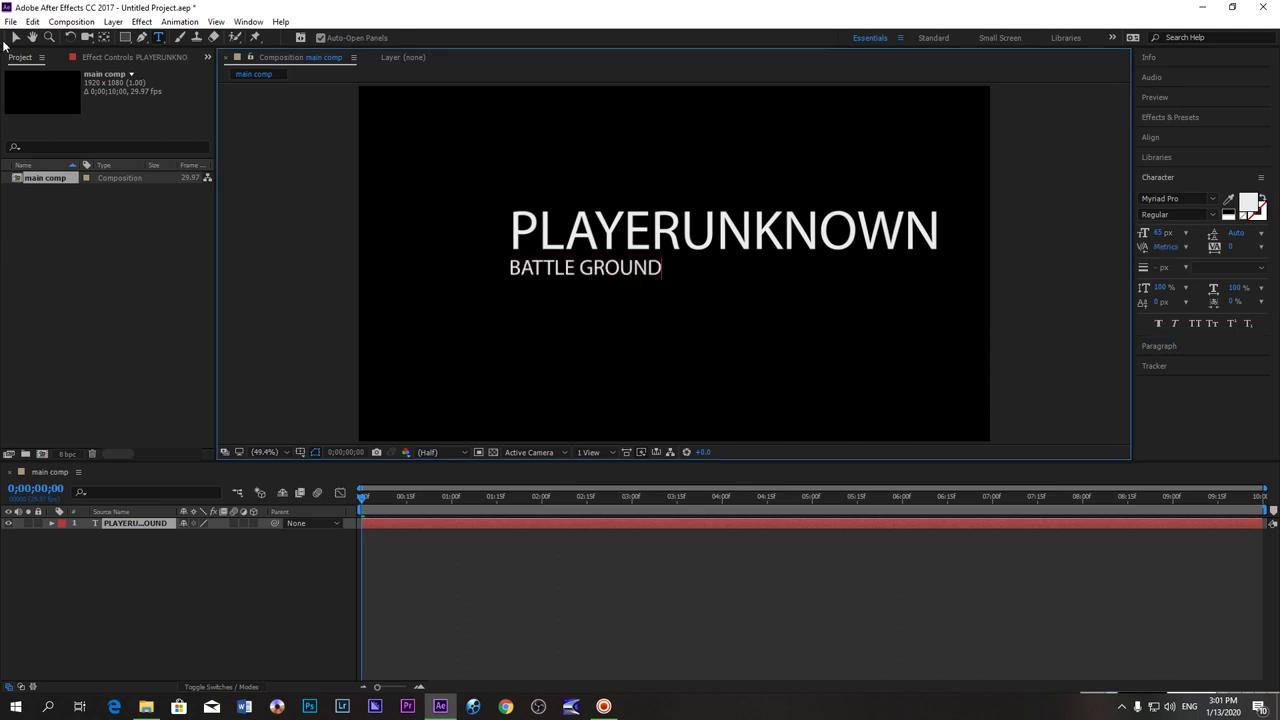
Remove the extra spaces before BATTLE GROUND so it centres under PLAYERUNKNOWN.
key(ctrl+1)
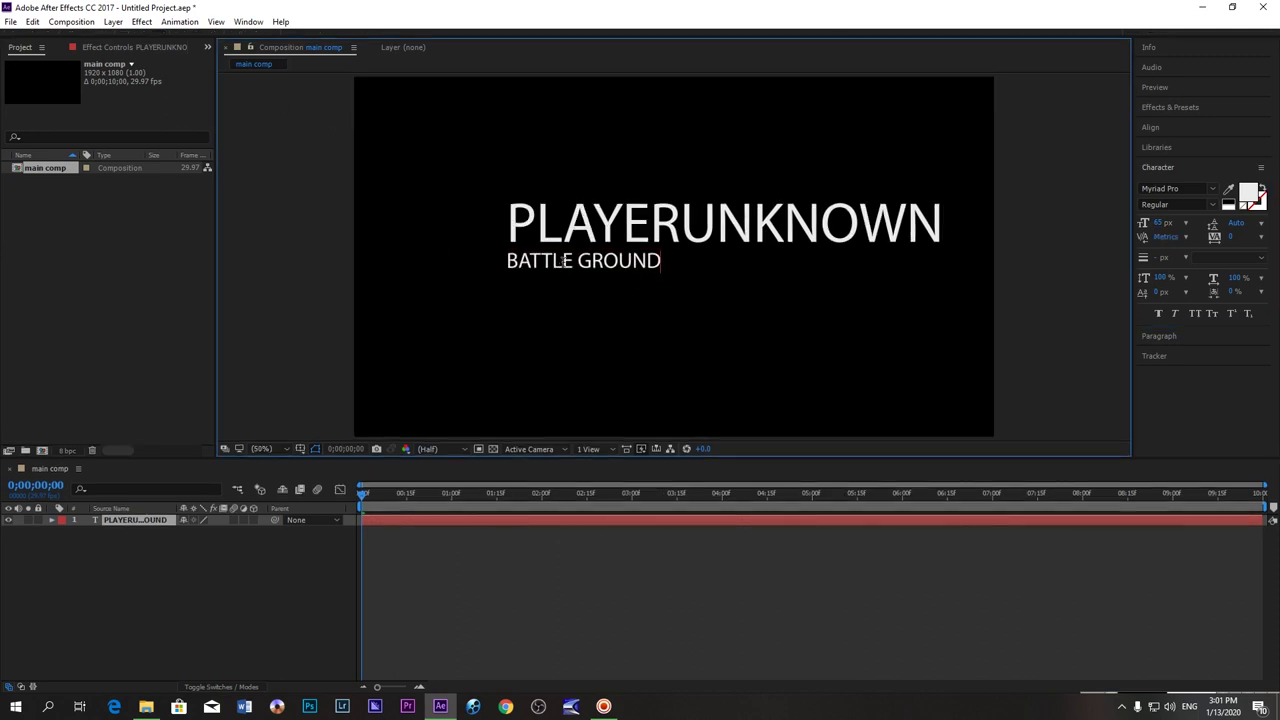
click(507, 258)
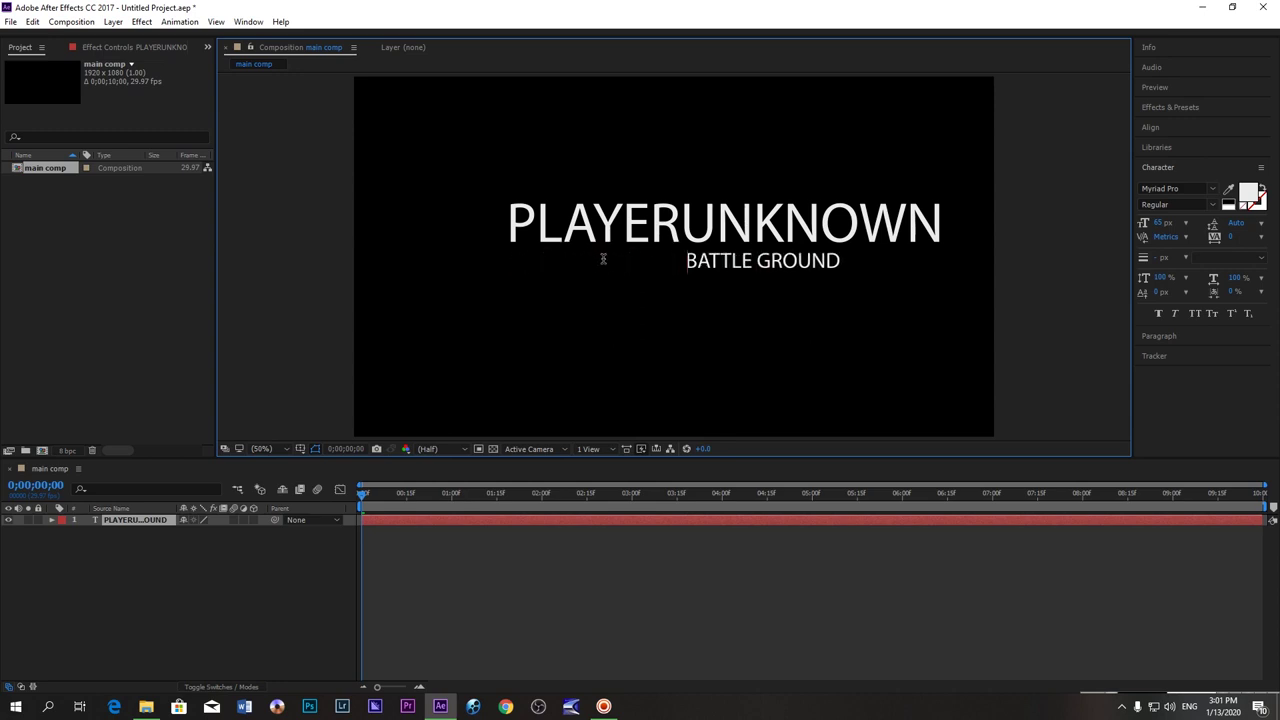
key(BackSpace)
key(BackSpace)
key(BackSpace)
key(BackSpace)
key(BackSpace)
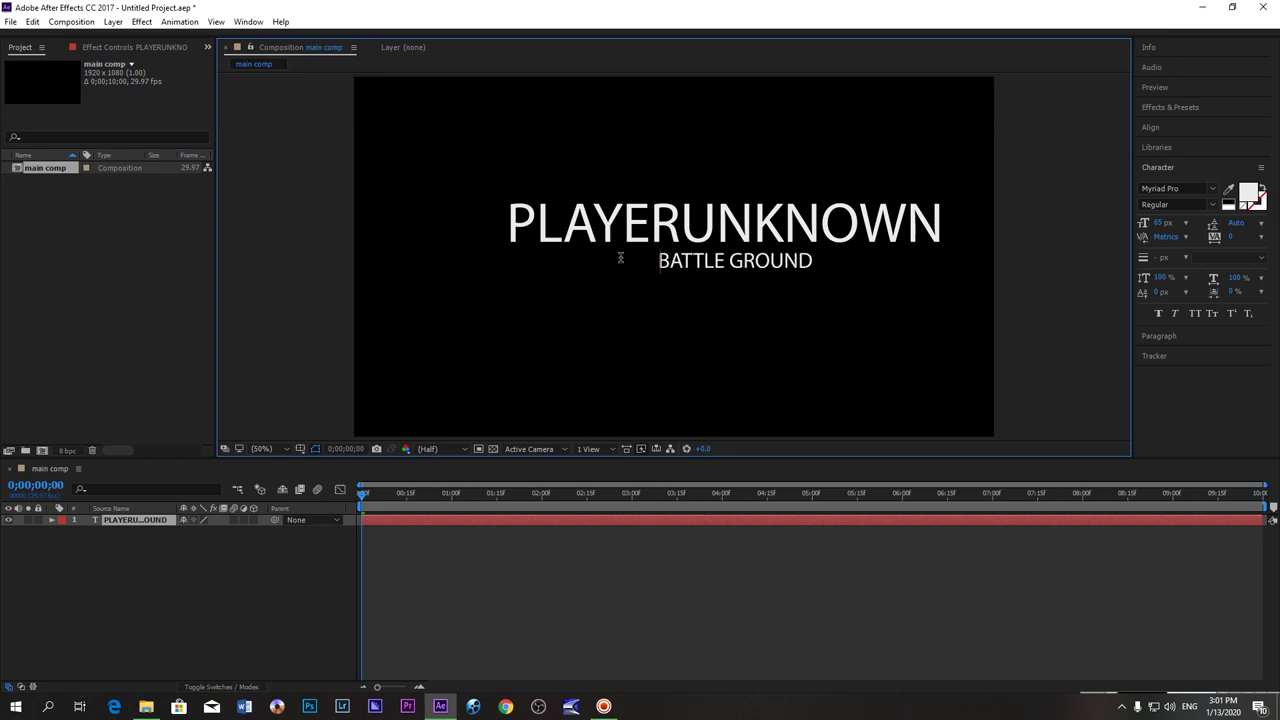
key(BackSpace)
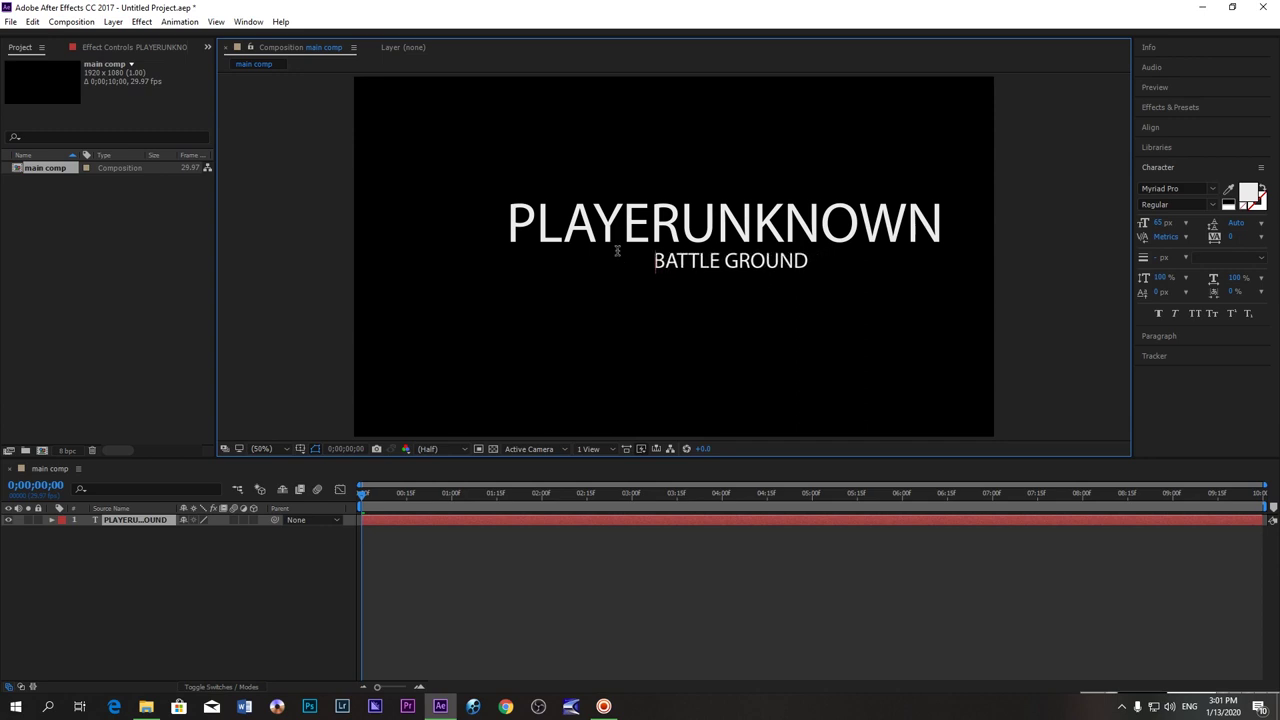
key(BackSpace)
key(BackSpace)
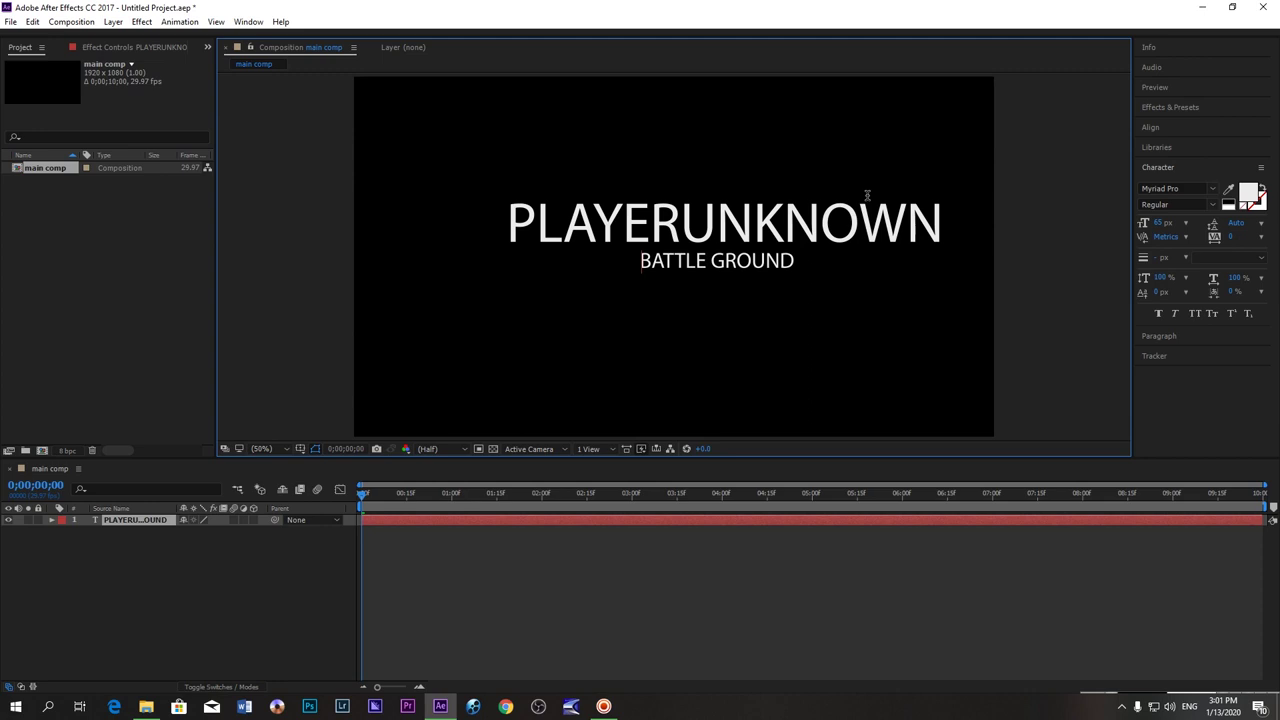
Show the title layer's Effect Controls.
click(10, 52)
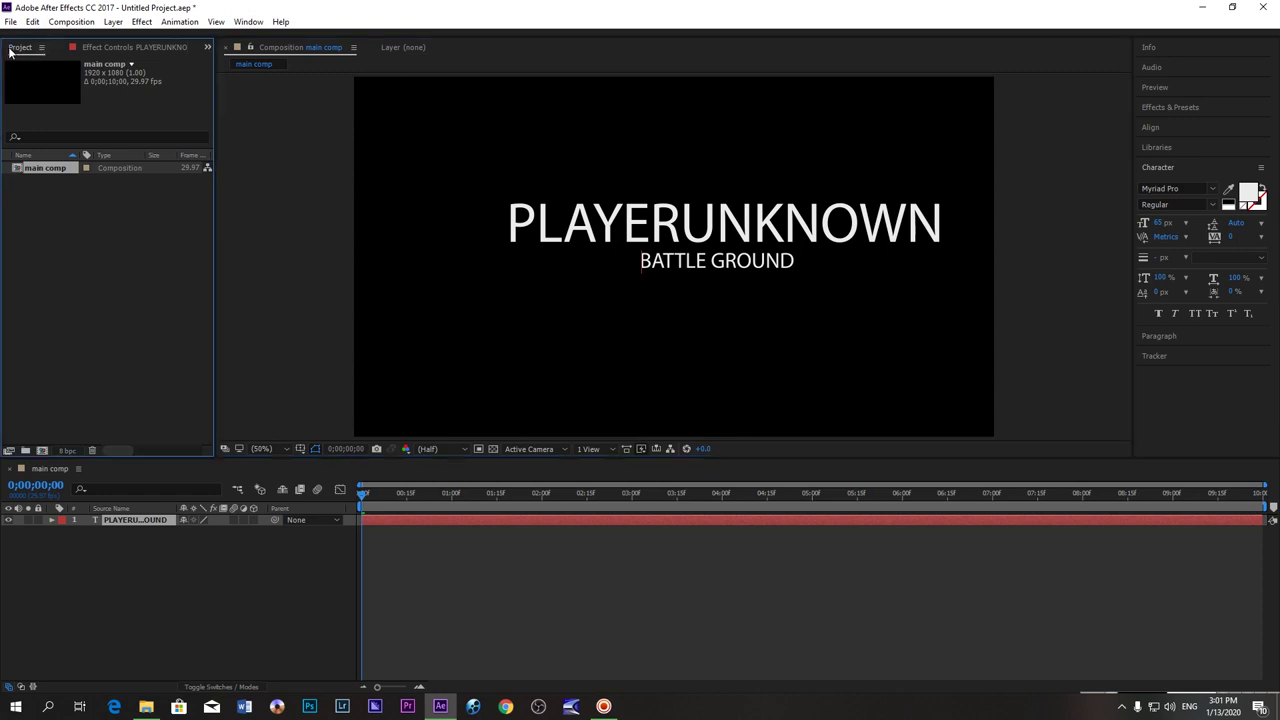
click(90, 47)
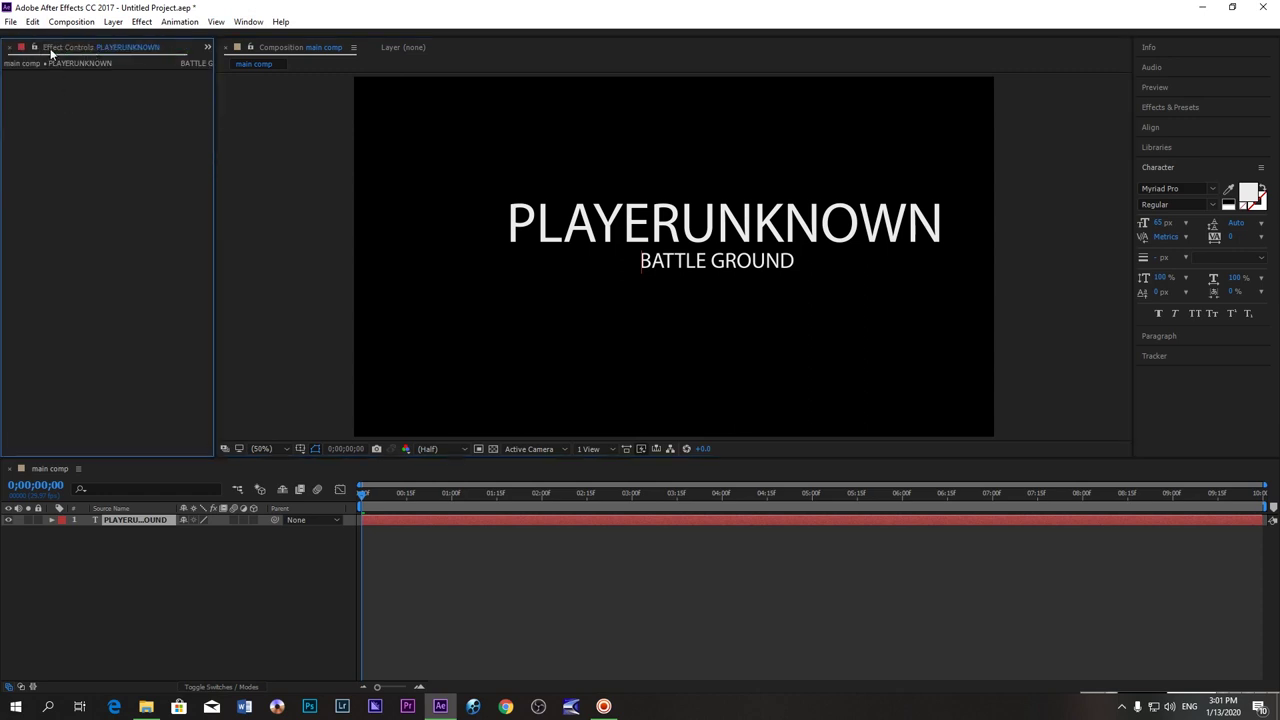
scroll(97, 55, up, 2)
scroll(97, 60, up, 2)
click(262, 583)
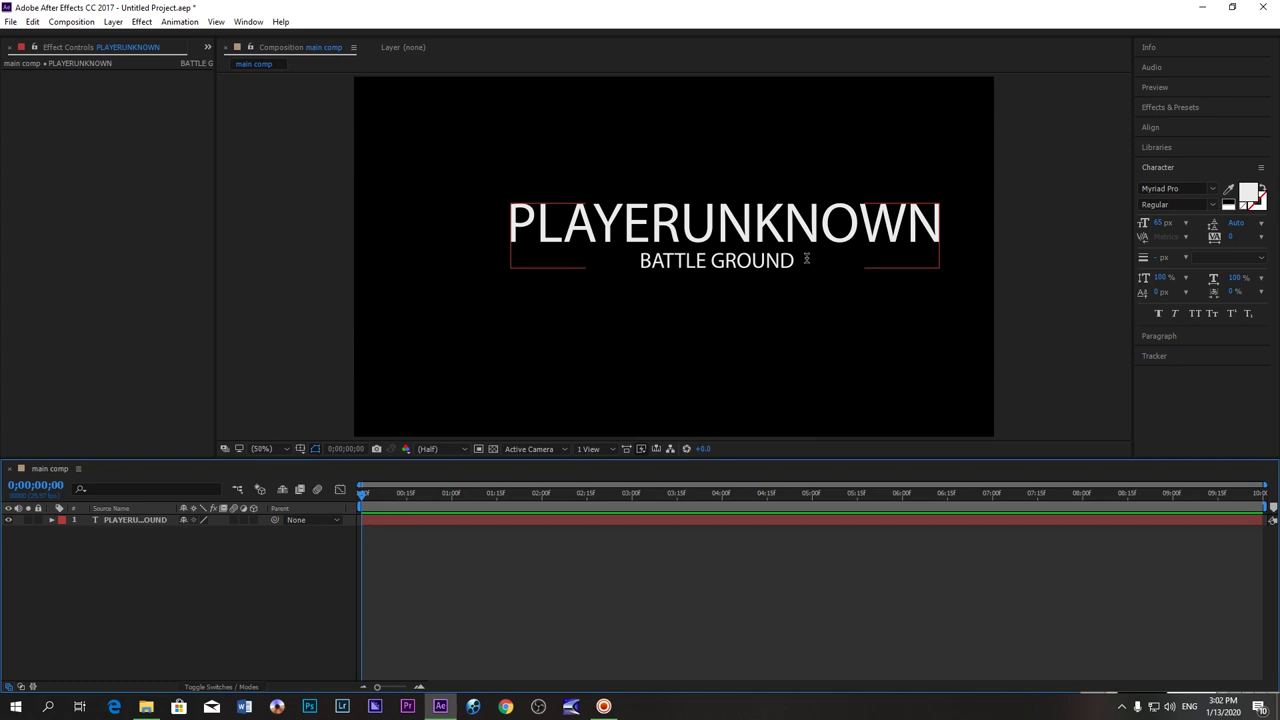
Duplicate the PLAYERUNKNOWN text layer and pre-compose the lower copy as 'gold text'.
click(140, 522)
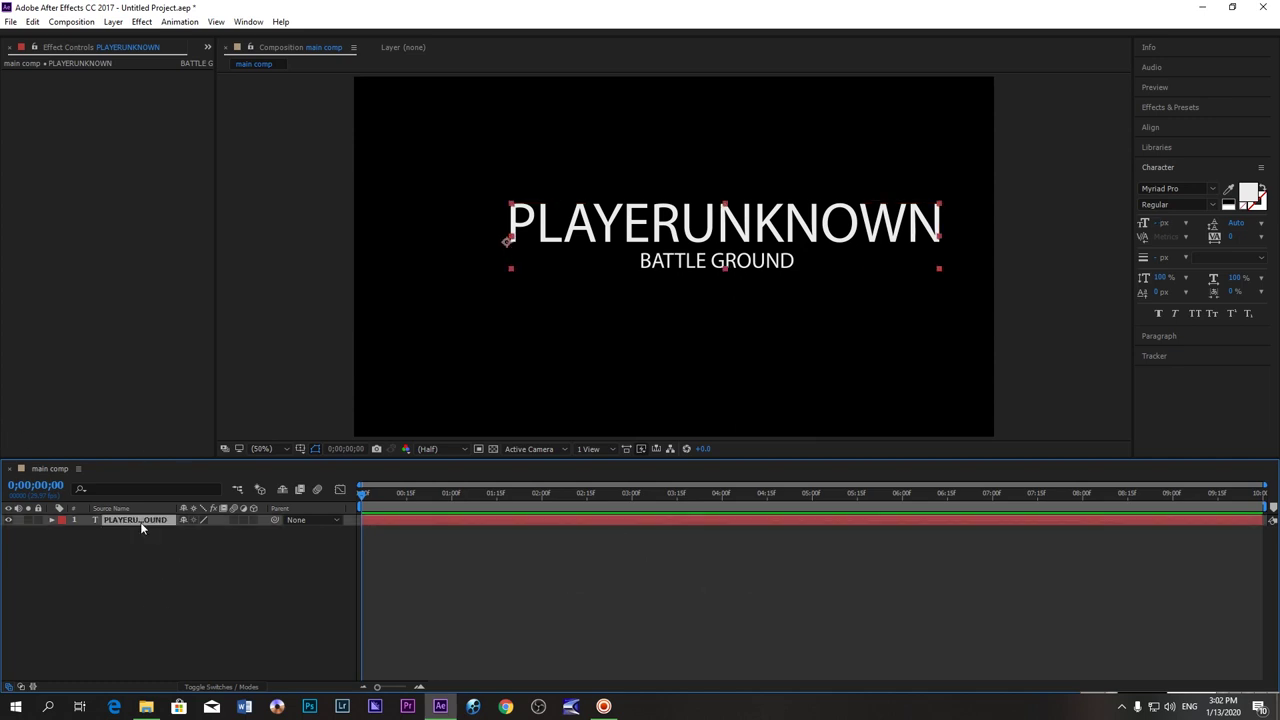
key(ctrl+d)
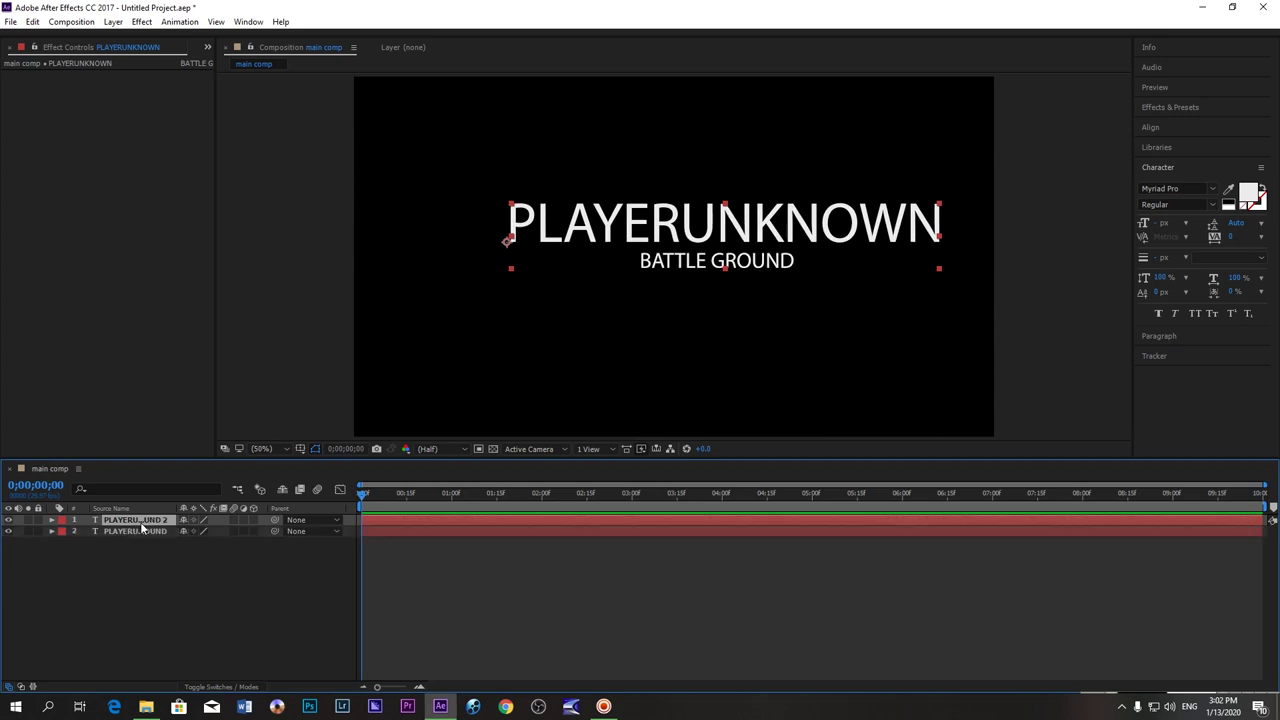
click(119, 534)
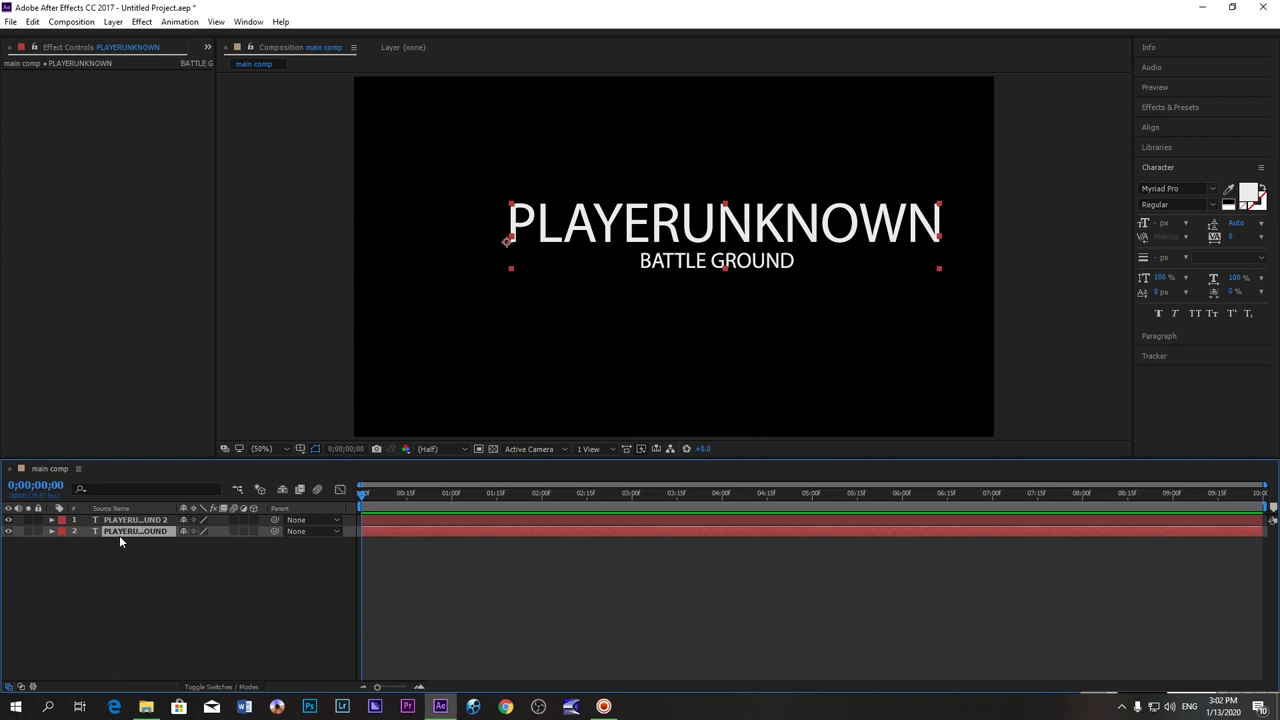
right_click(119, 535)
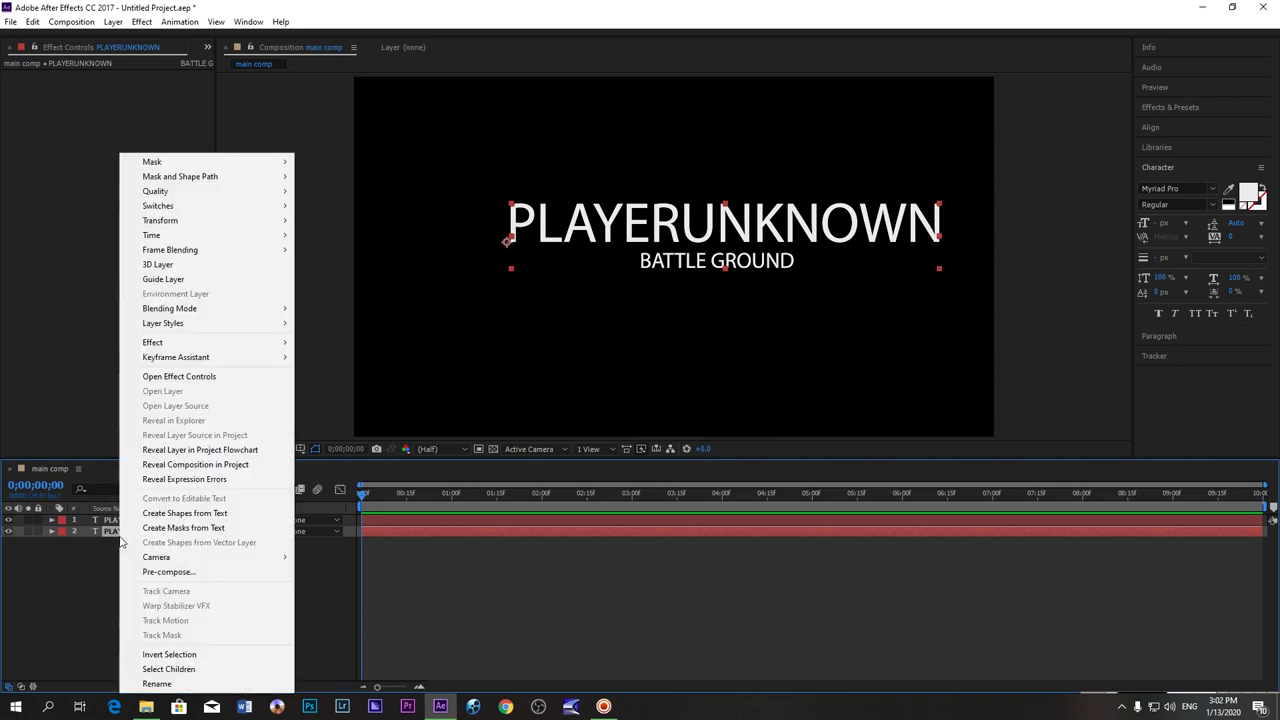
click(188, 573)
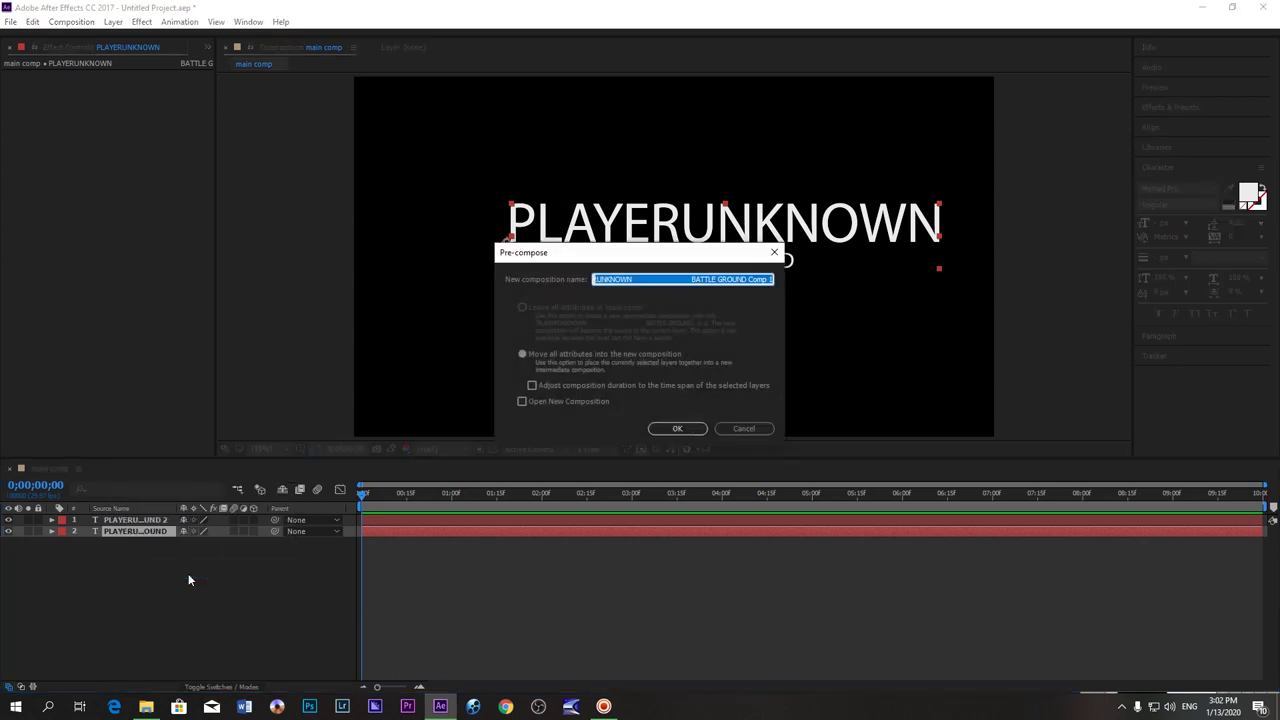
key(BackSpace)
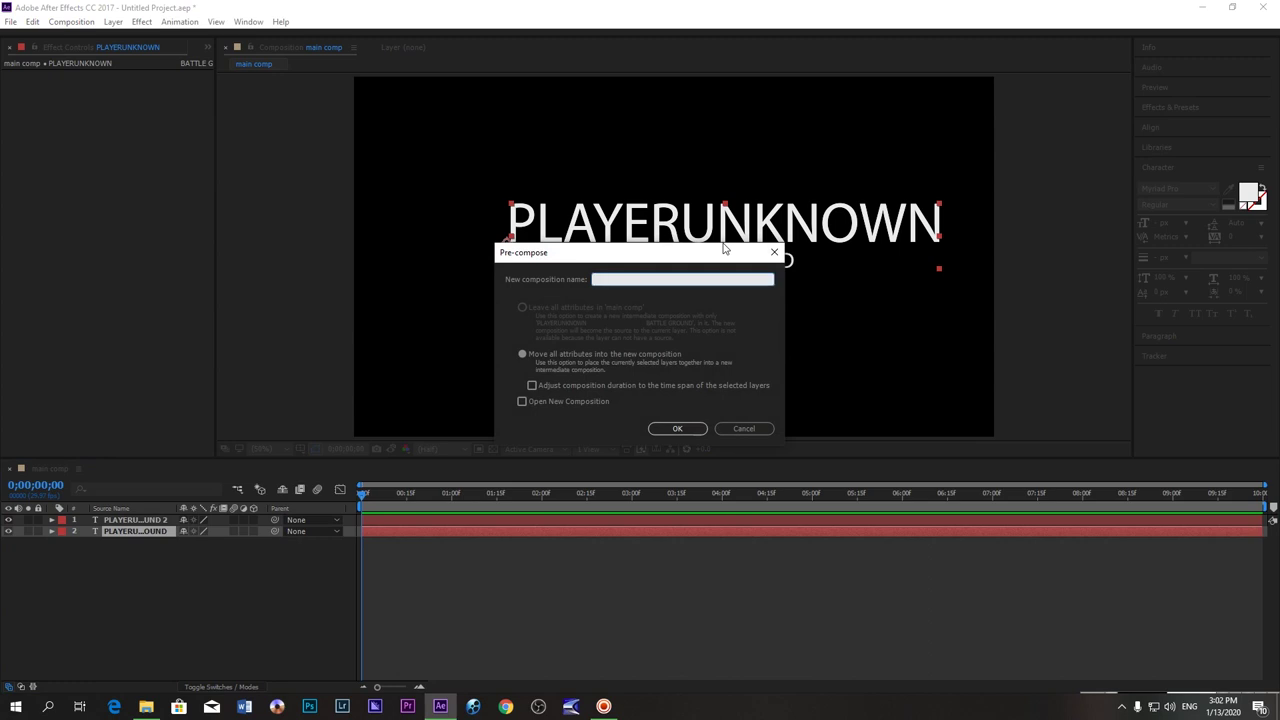
text(gold )
text(text)
click(678, 429)
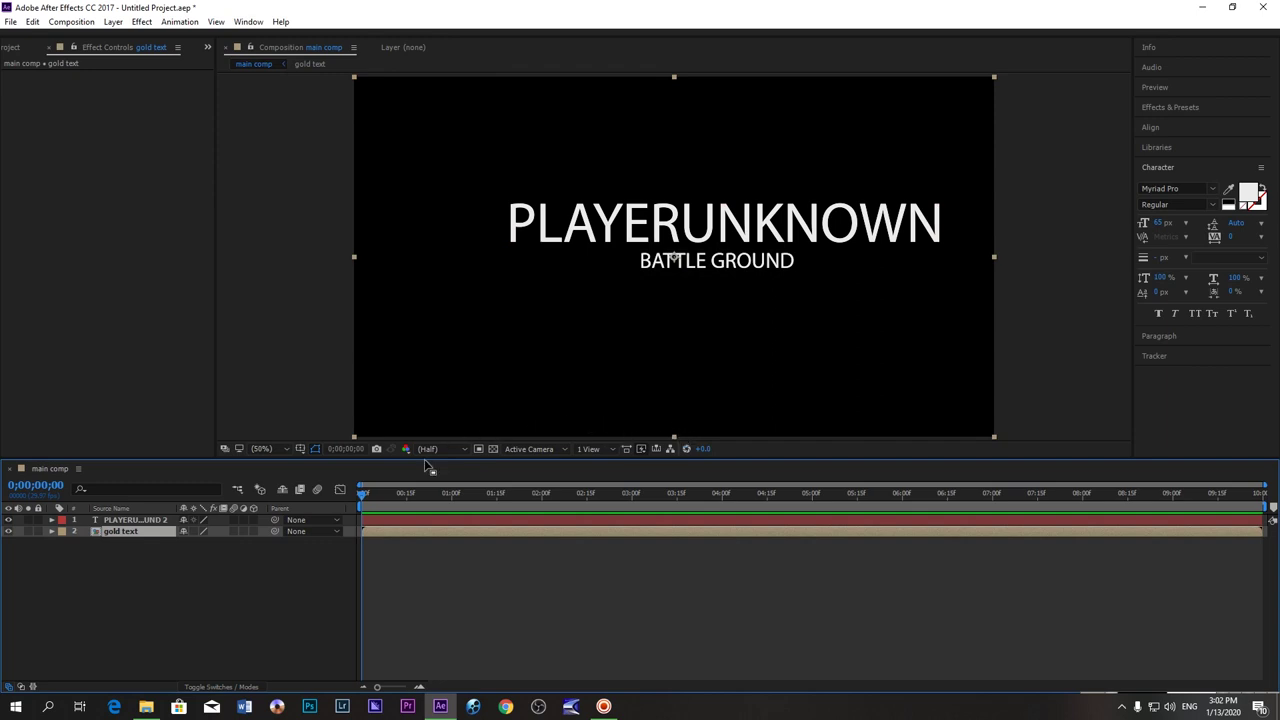
Pre-compose the top title copy as 'stroke', hide that layer, and open 'gold text'.
click(96, 520)
right_click(107, 527)
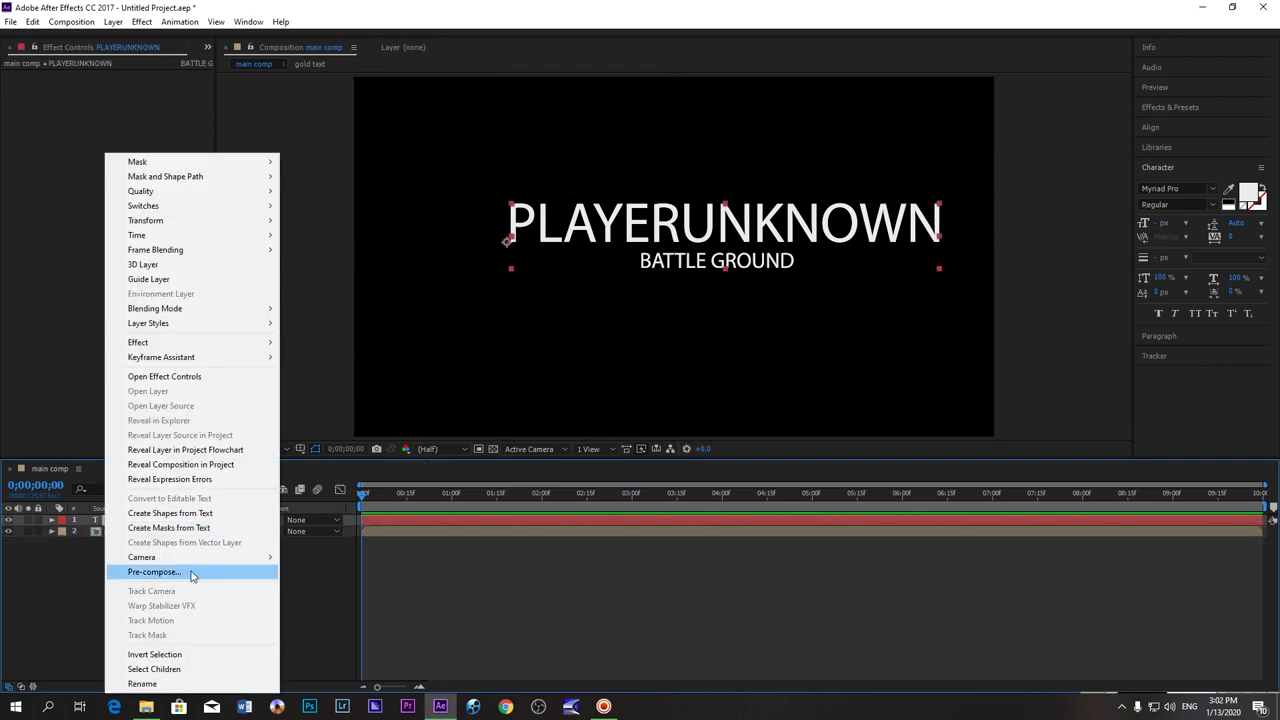
click(272, 493)
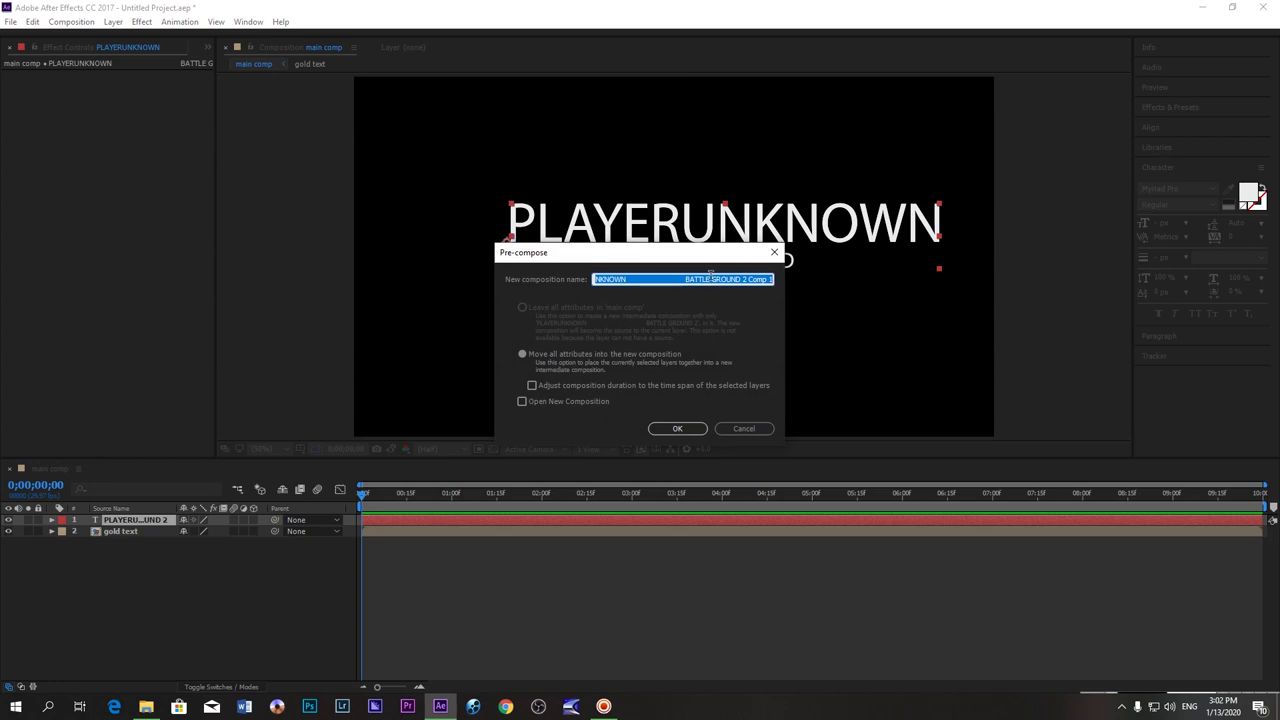
click(573, 372)
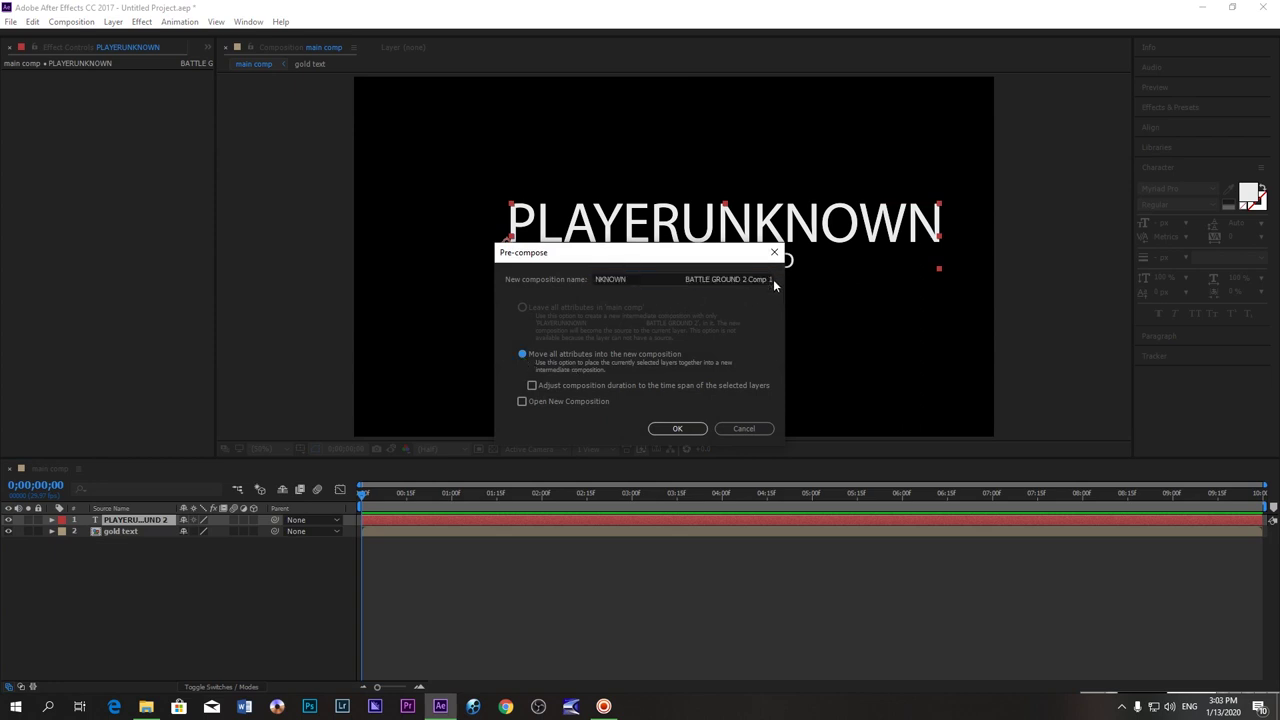
drag(773, 279, 218, 281)
text(stroke)
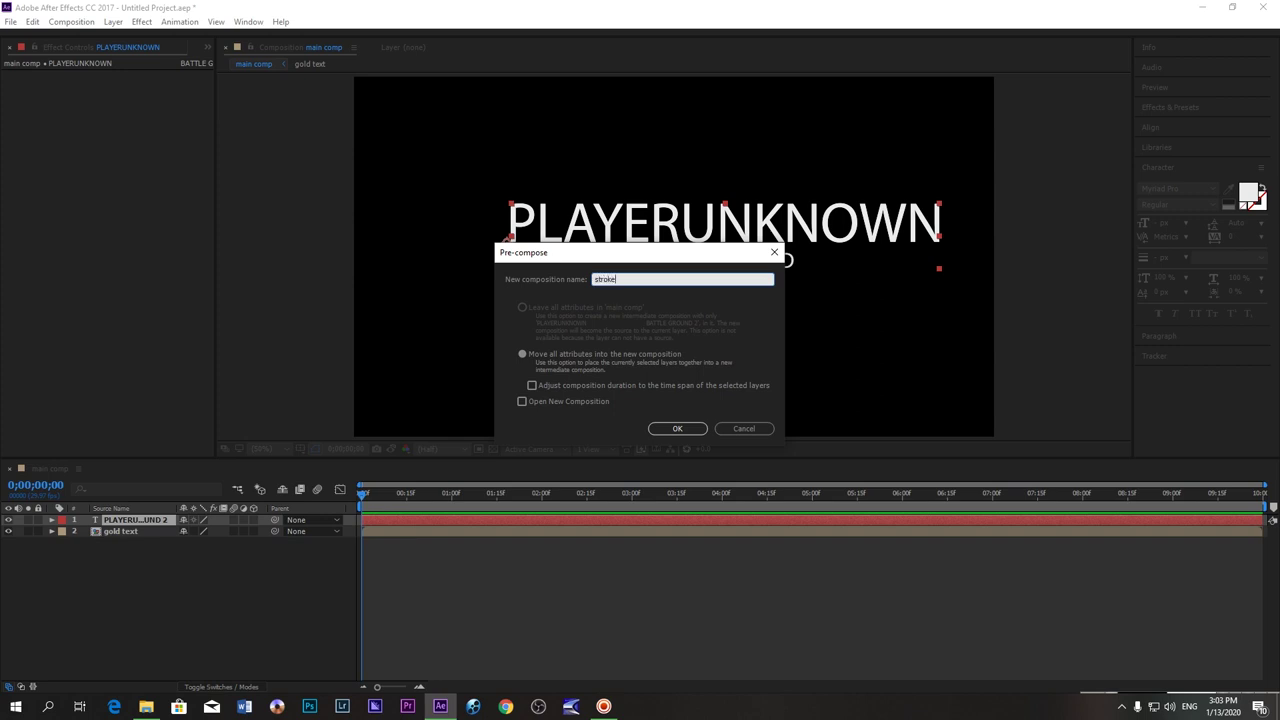
click(704, 428)
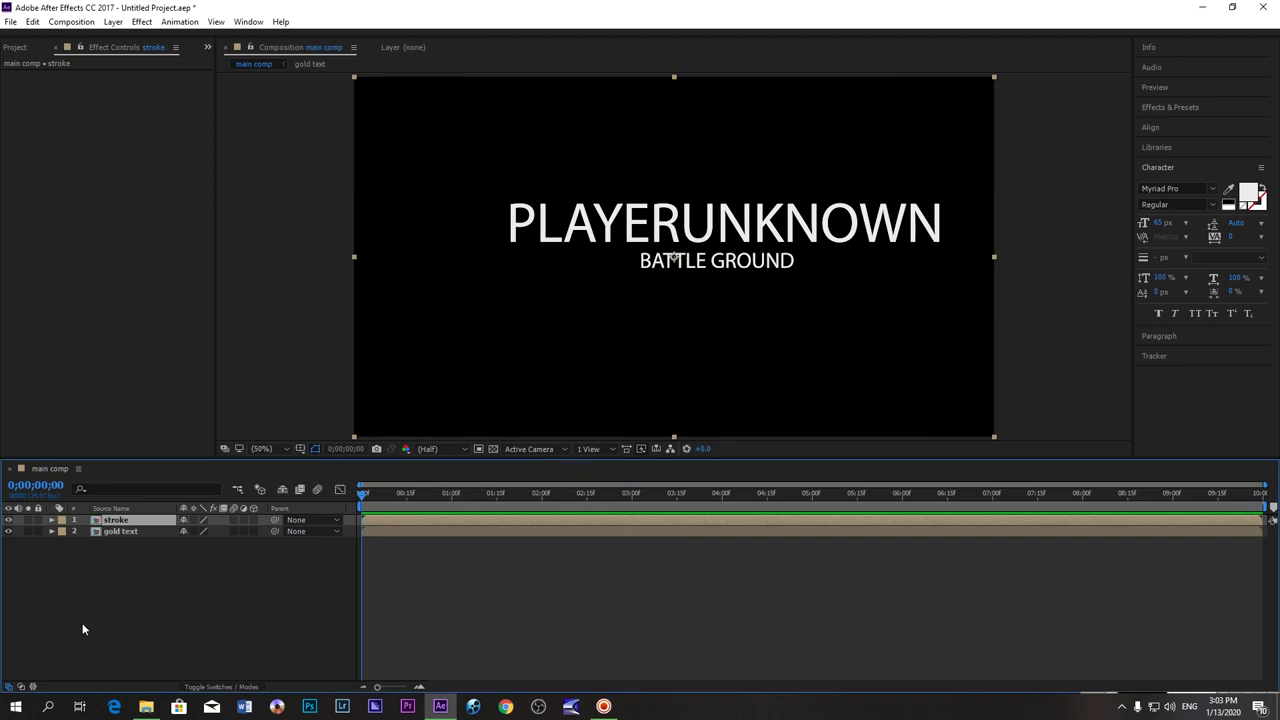
click(8, 520)
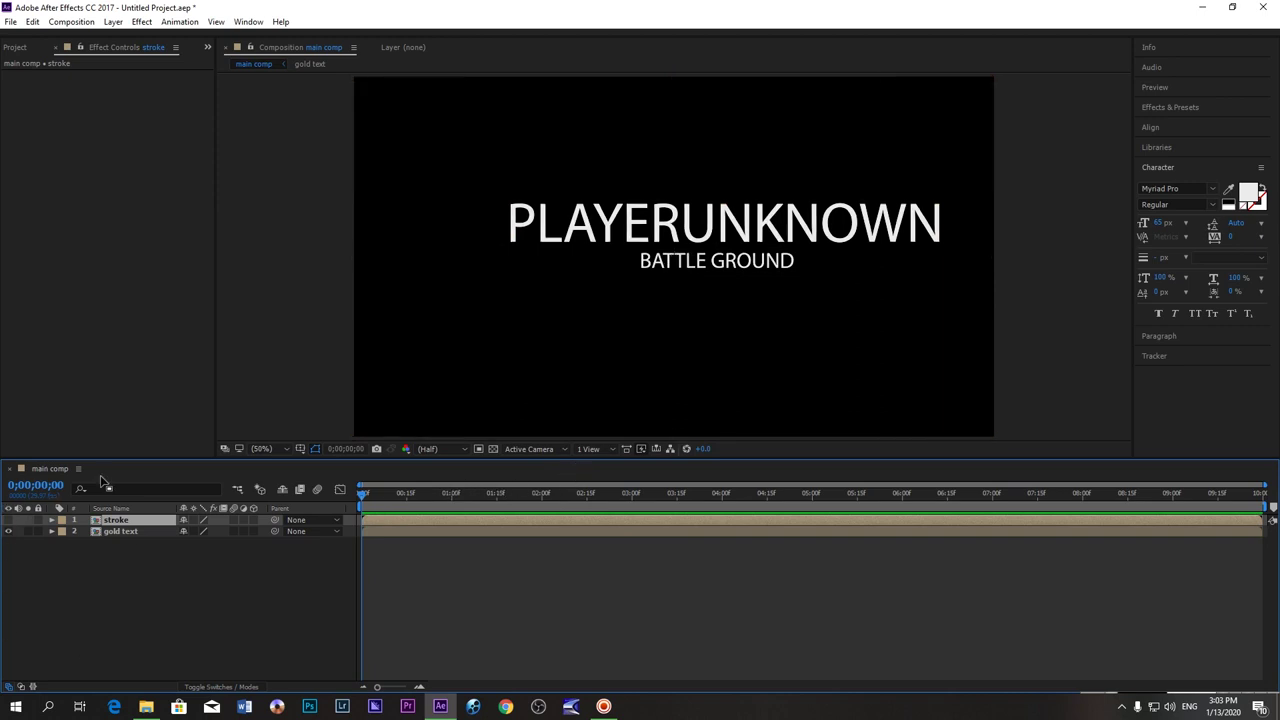
double_click(128, 529)
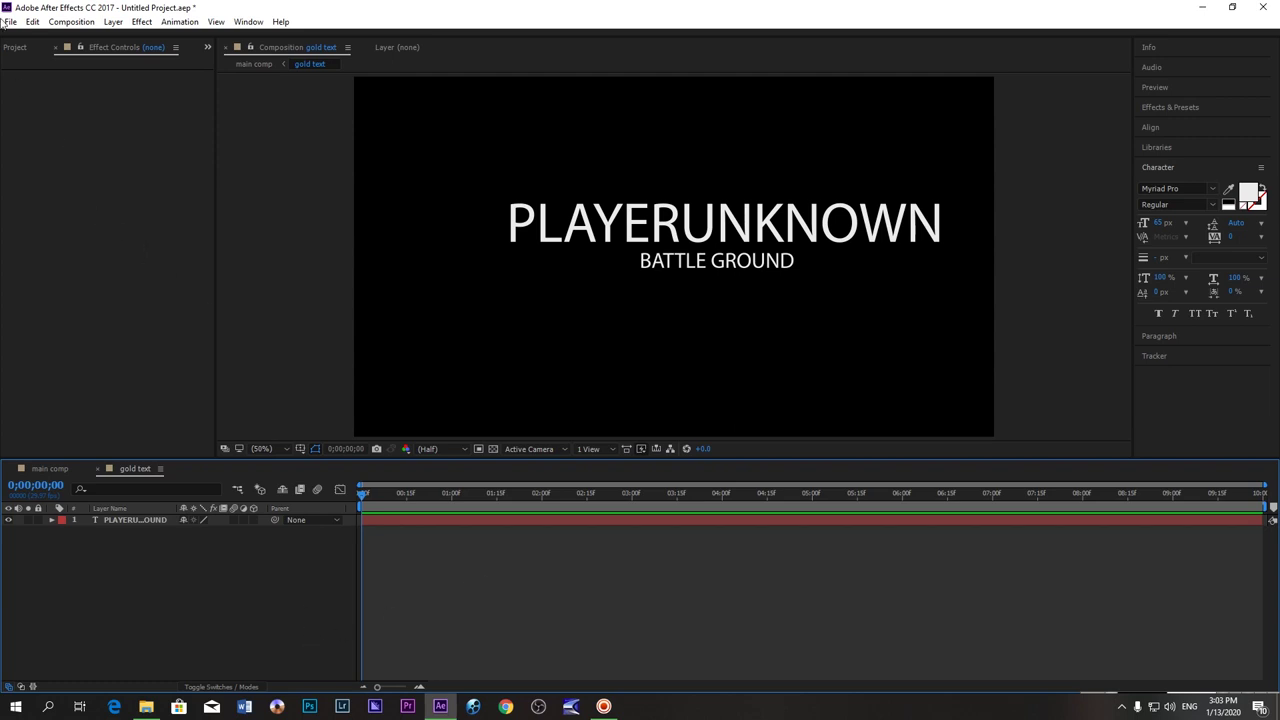
Import studio_reflection.jpg from After effects projects file > Gold Particles logo _ 11.
click(20, 47)
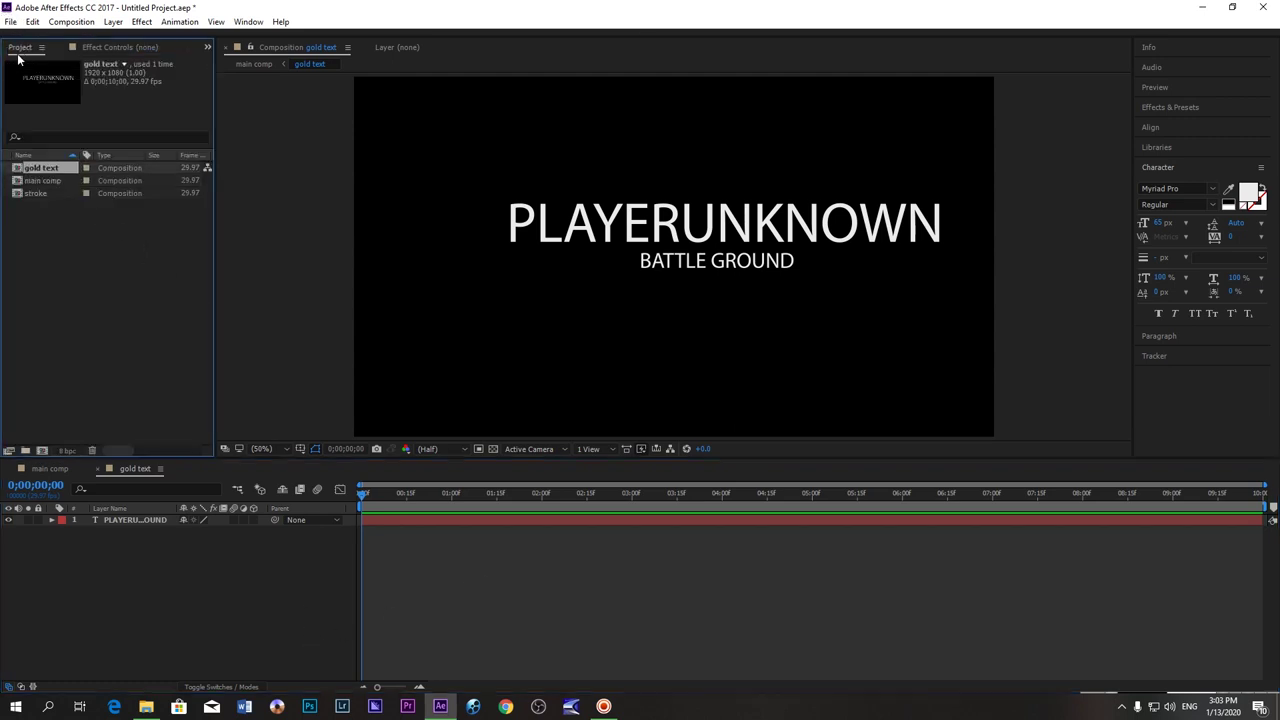
right_click(52, 272)
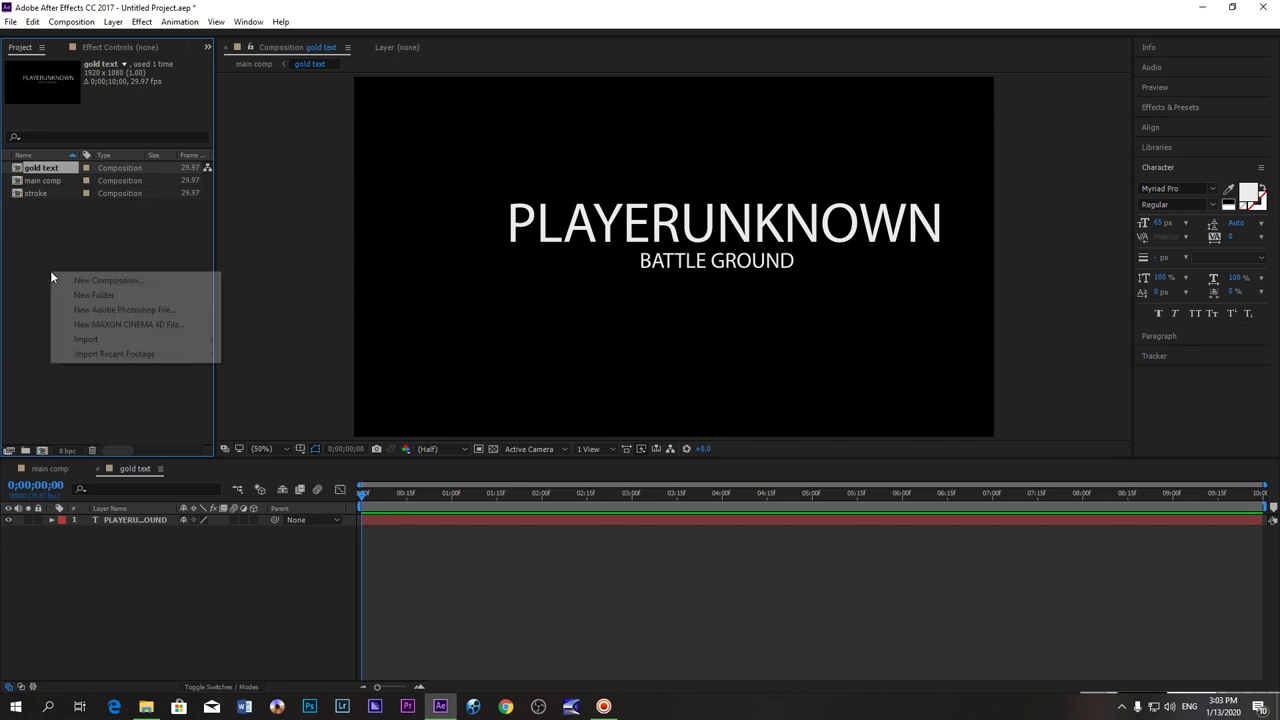
mouse_move(109, 341)
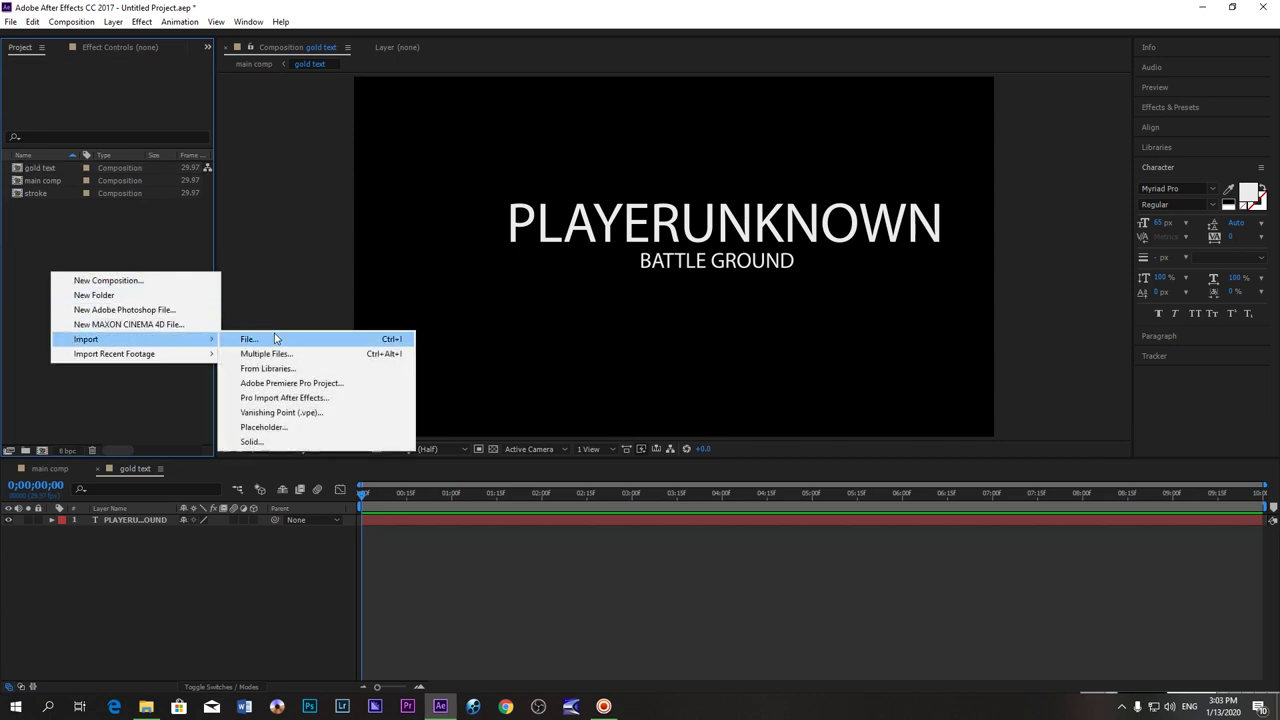
click(350, 339)
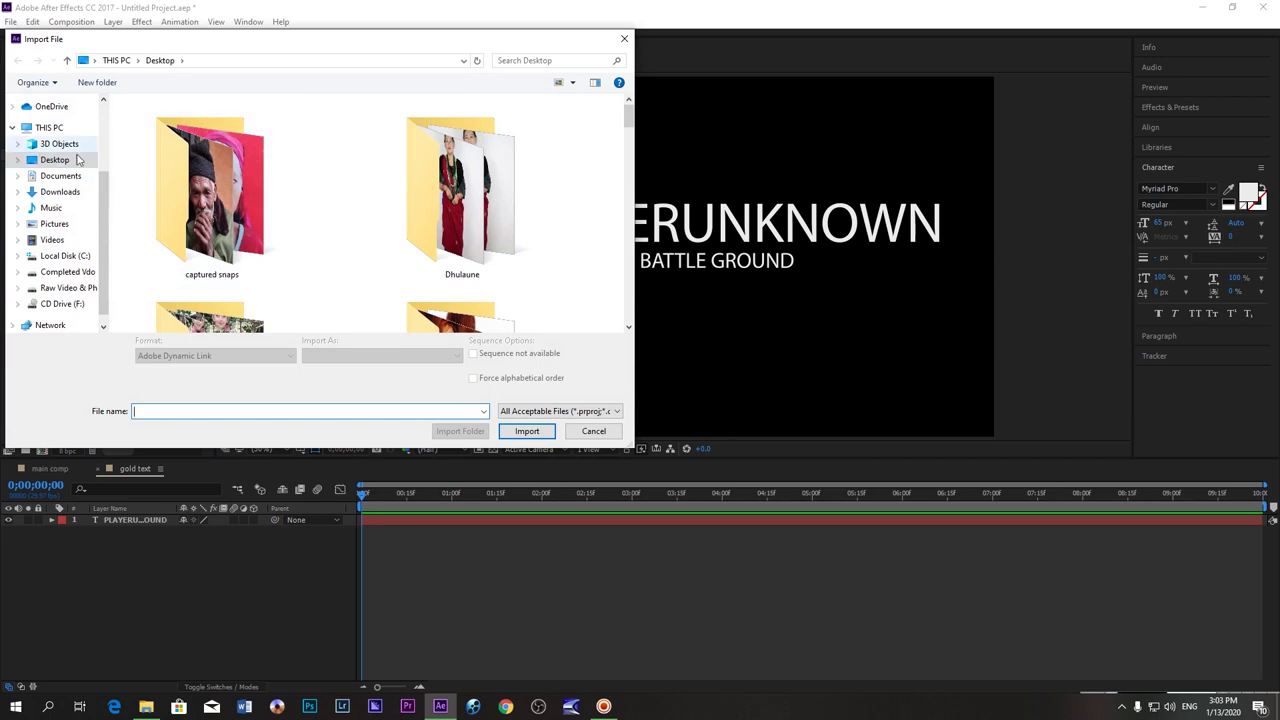
click(66, 272)
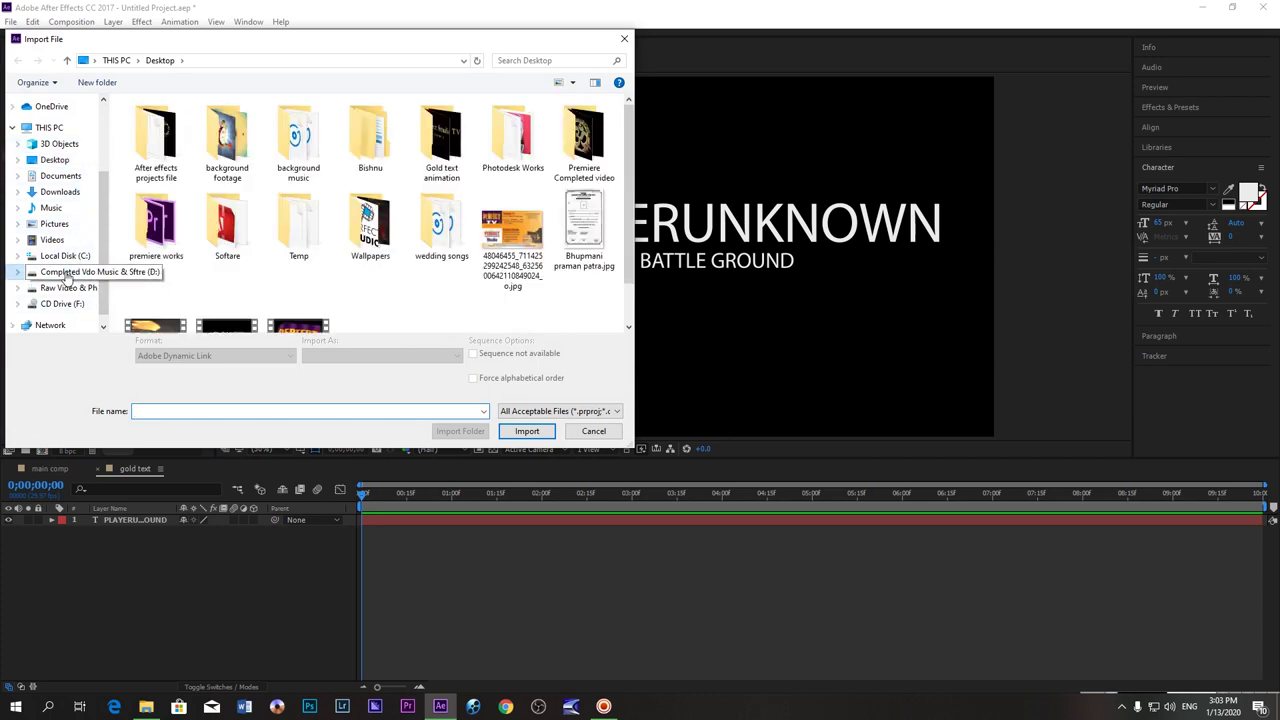
double_click(156, 140)
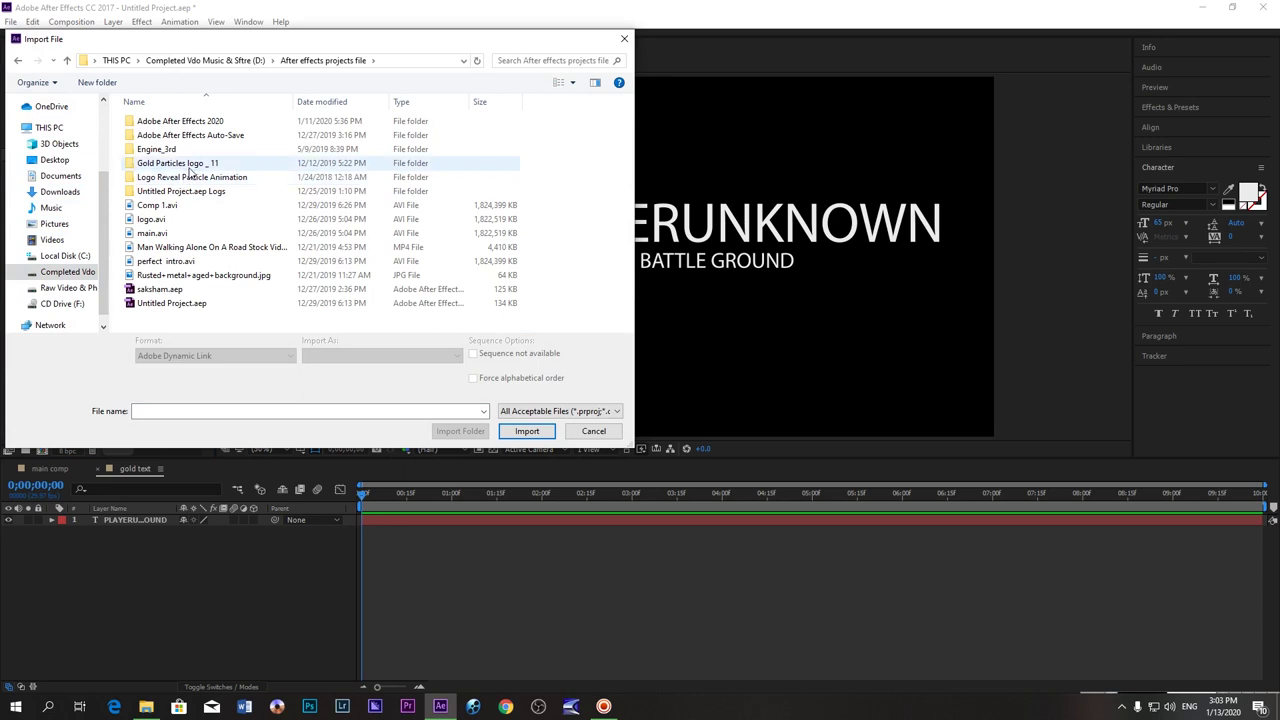
double_click(180, 163)
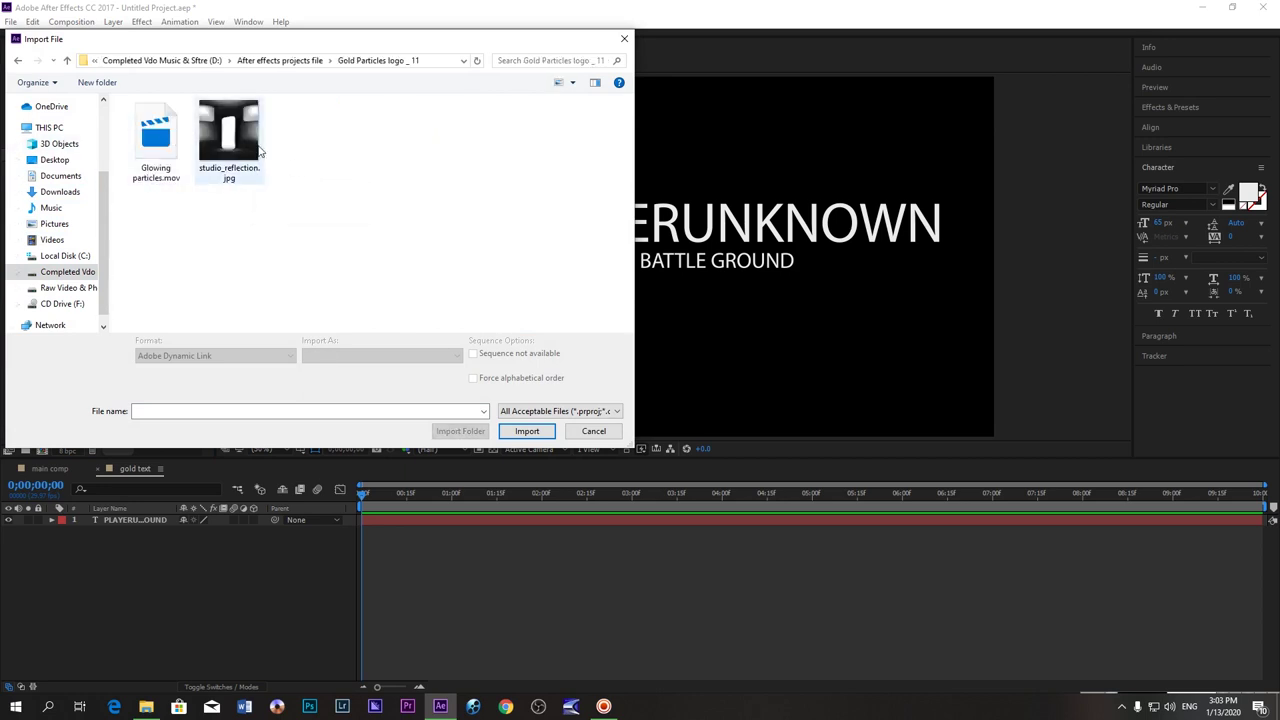
mouse_move(305, 143)
mouse_down()
mouse_move(148, 148)
mouse_move(150, 166)
mouse_up()
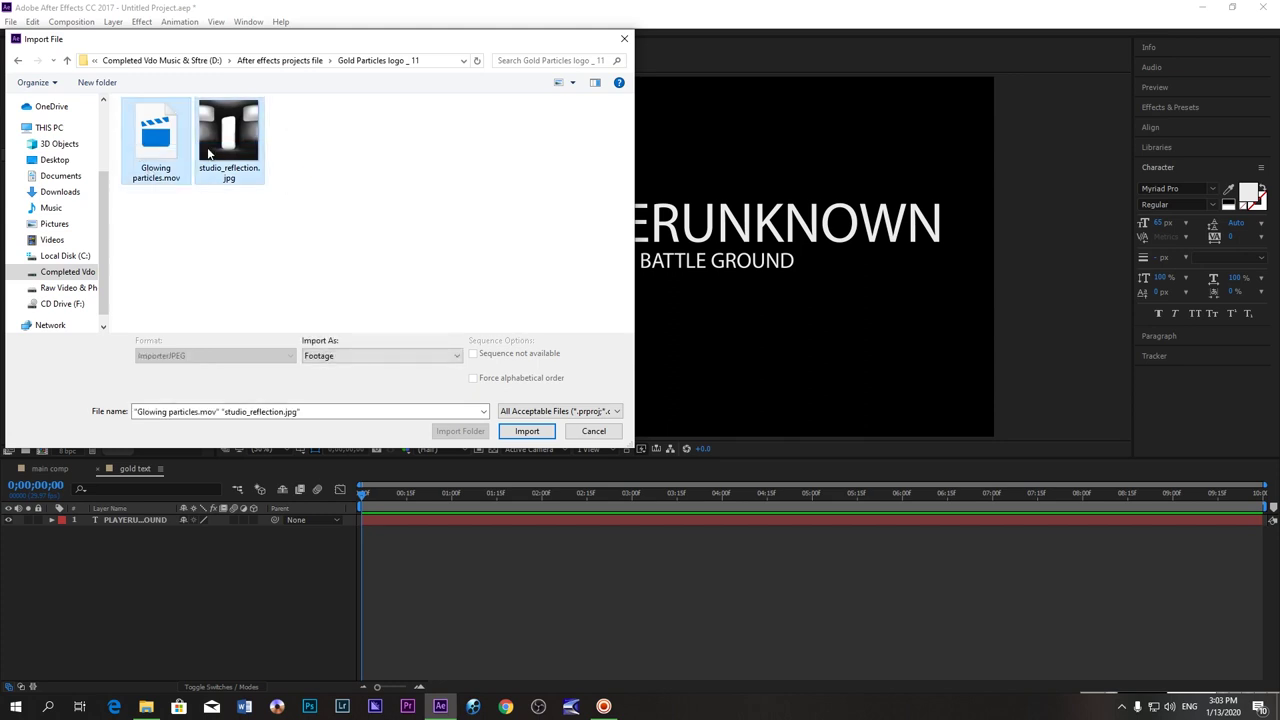
click(209, 152)
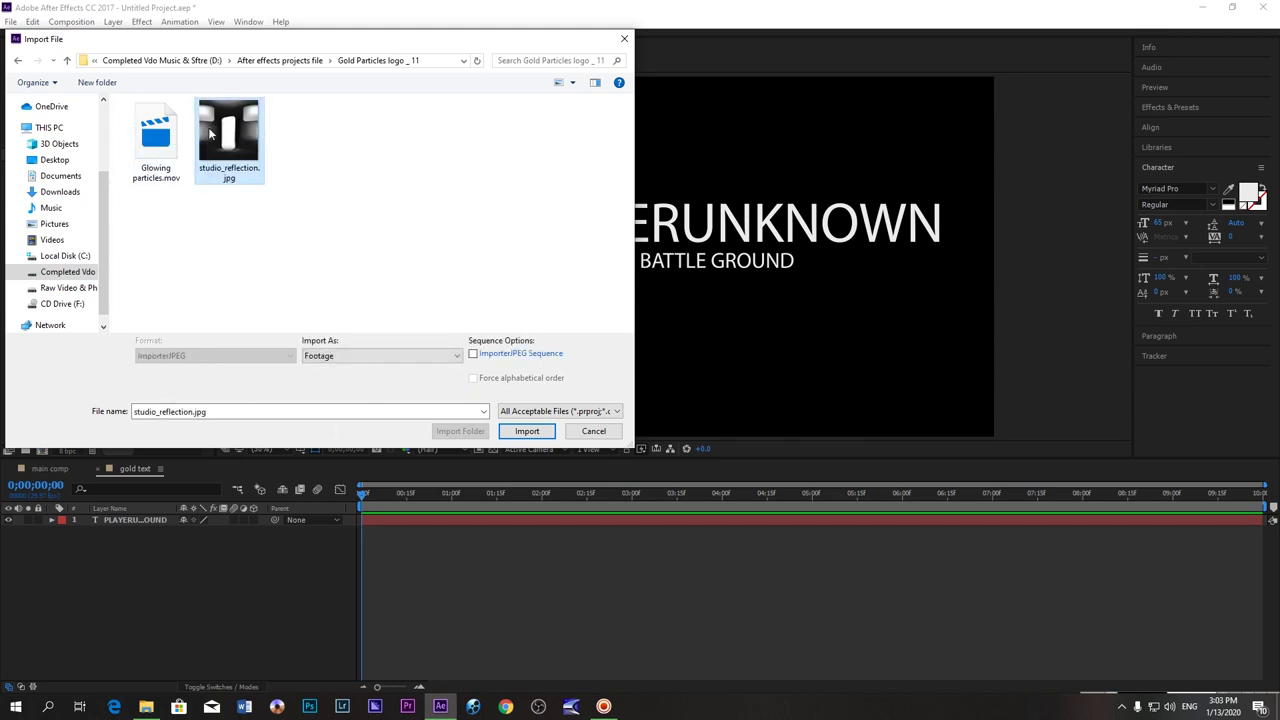
click(525, 431)
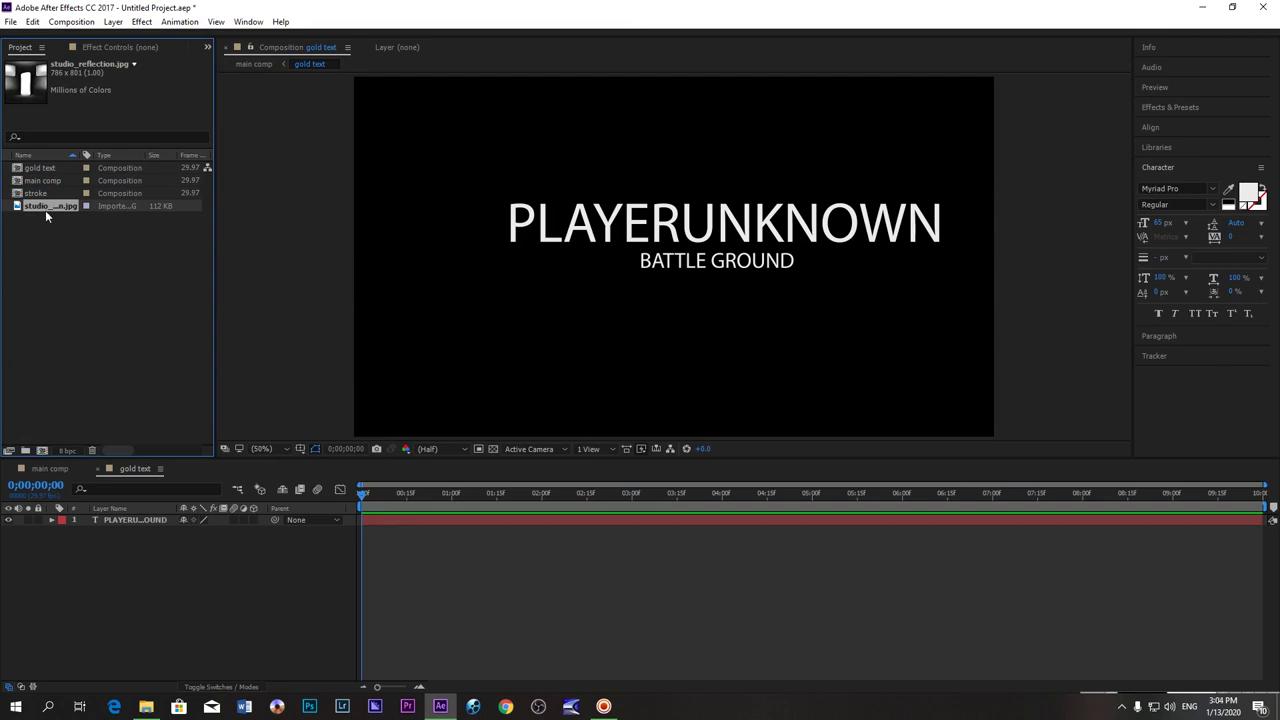
Place studio_reflection.jpg as the top layer, scaled down and centred over the title.
drag(100, 346, 166, 573)
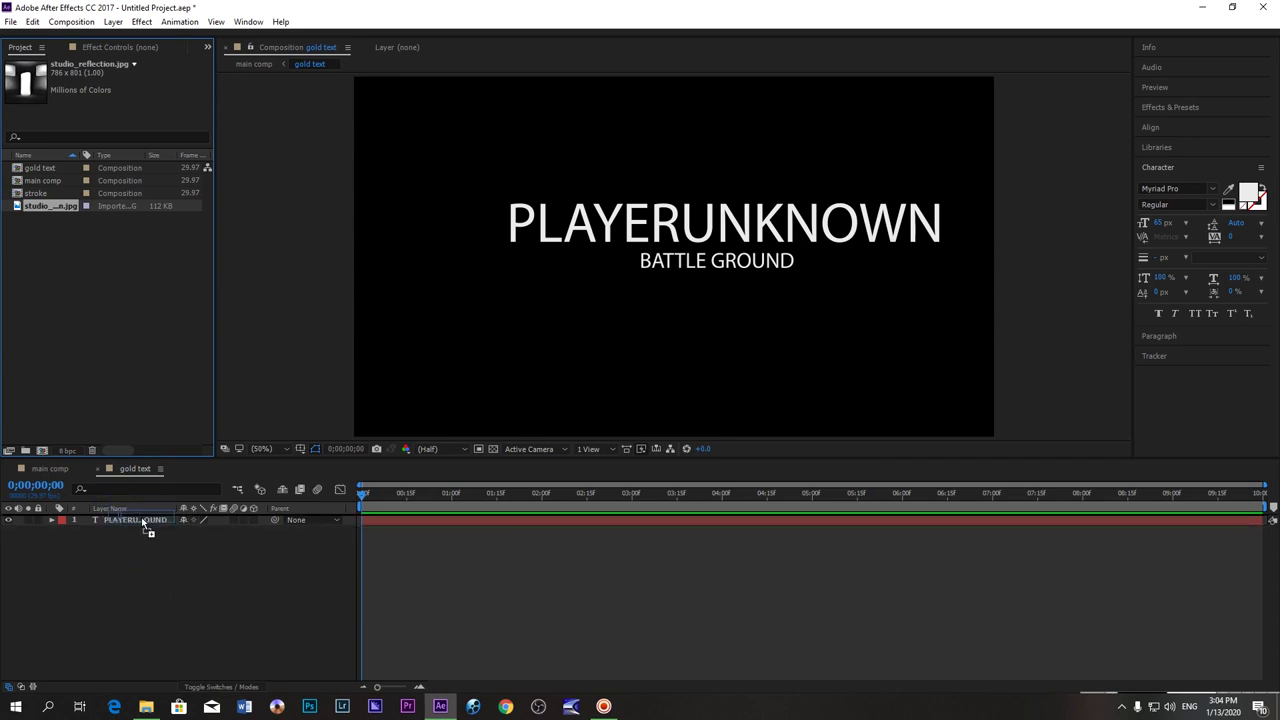
drag(166, 573, 141, 517)
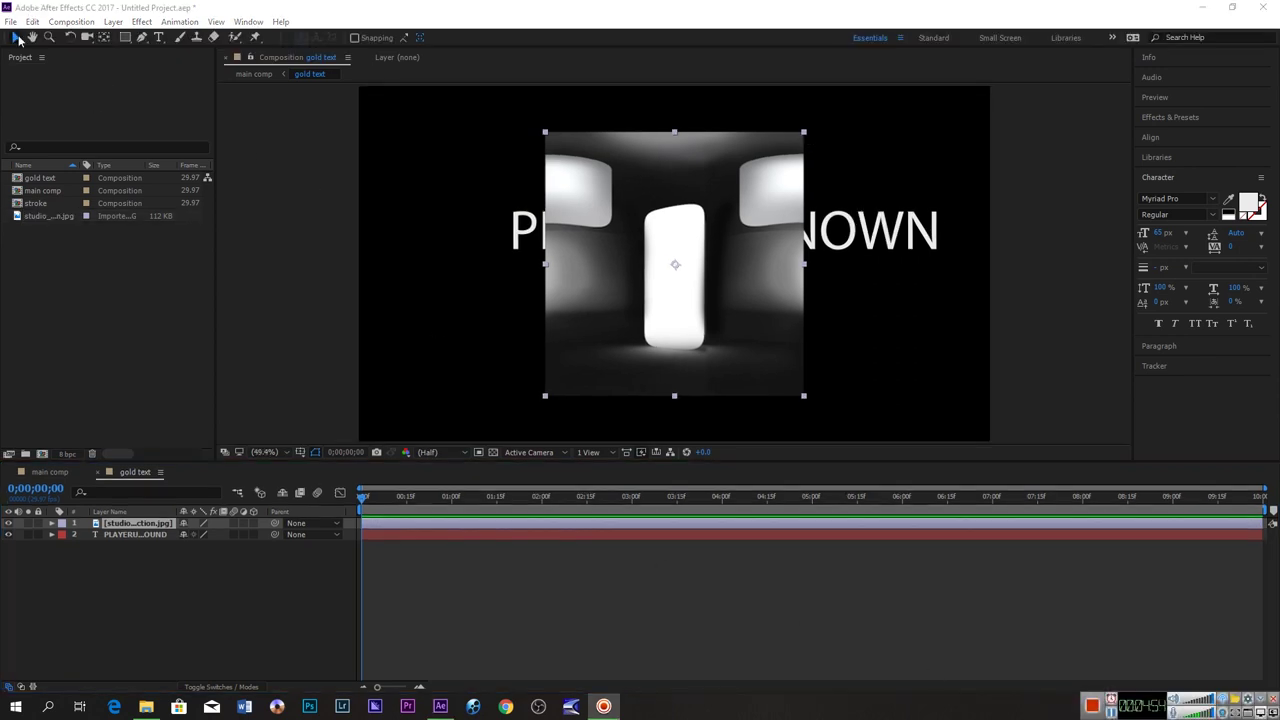
drag(804, 132, 735, 210)
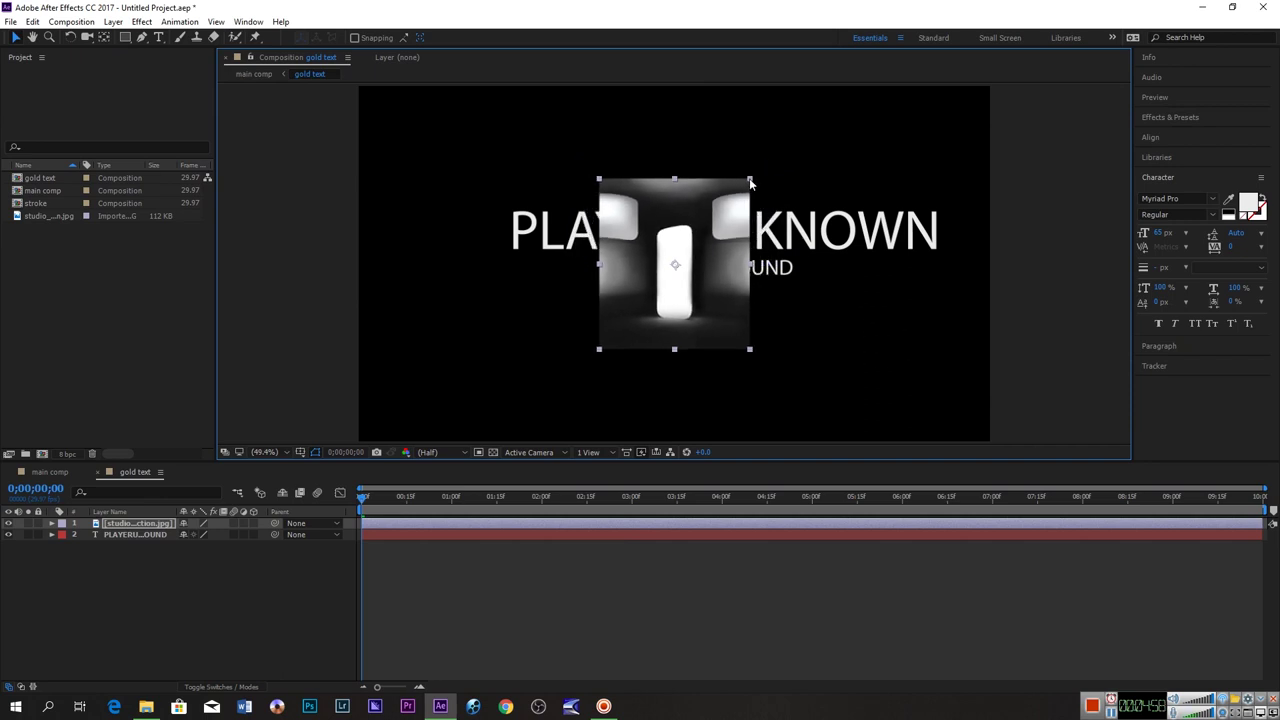
drag(693, 270, 718, 265)
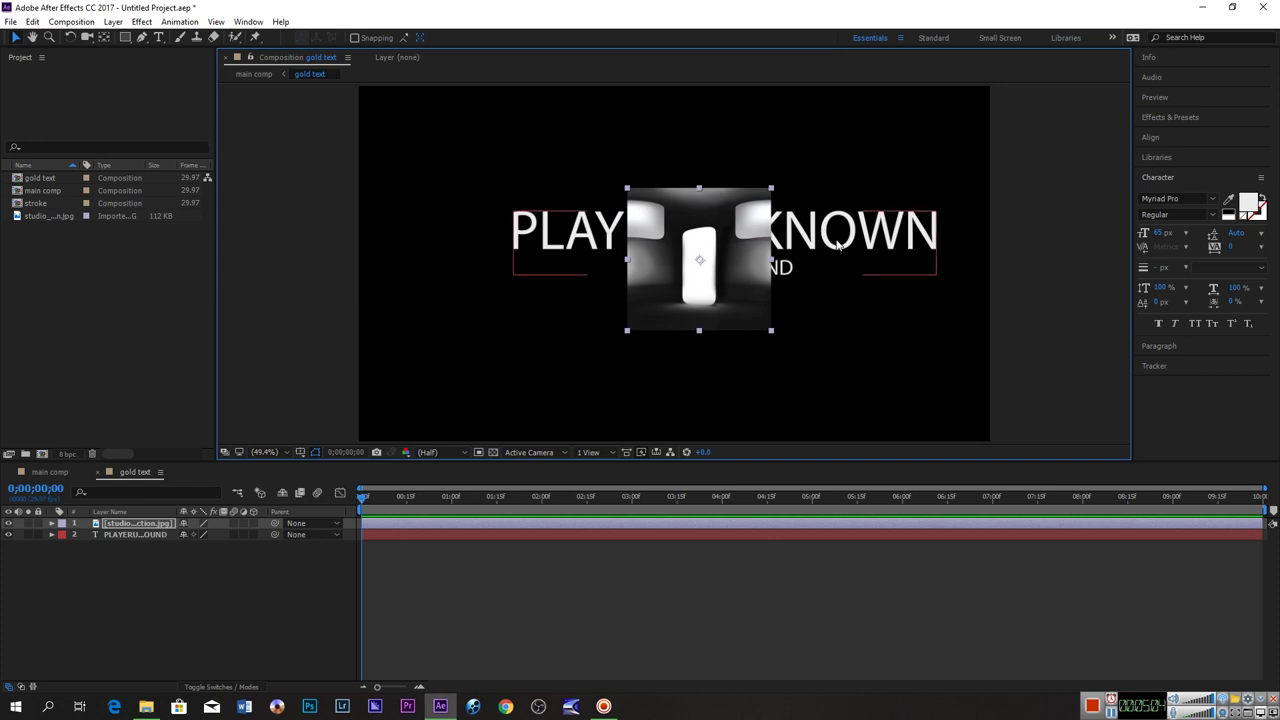
click(56, 626)
Apply the Motion Tile effect to the studio_reflection.jpg layer.
click(108, 525)
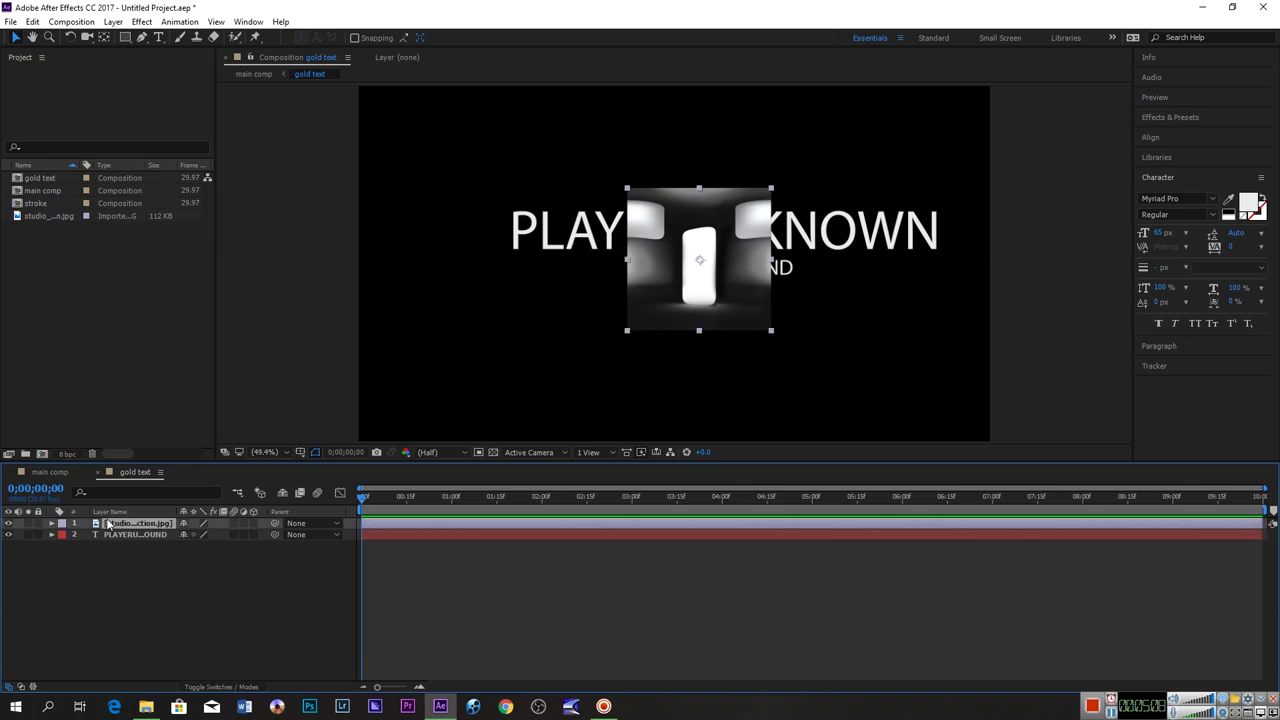
click(1171, 118)
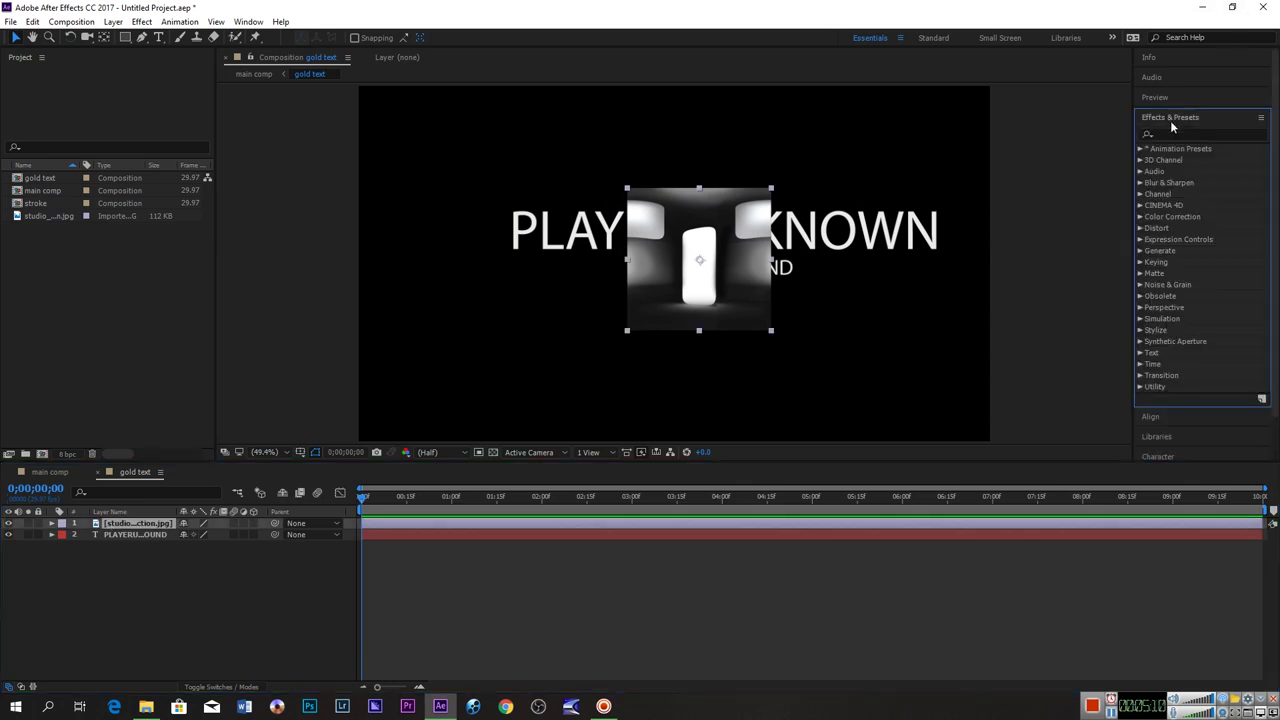
click(1175, 132)
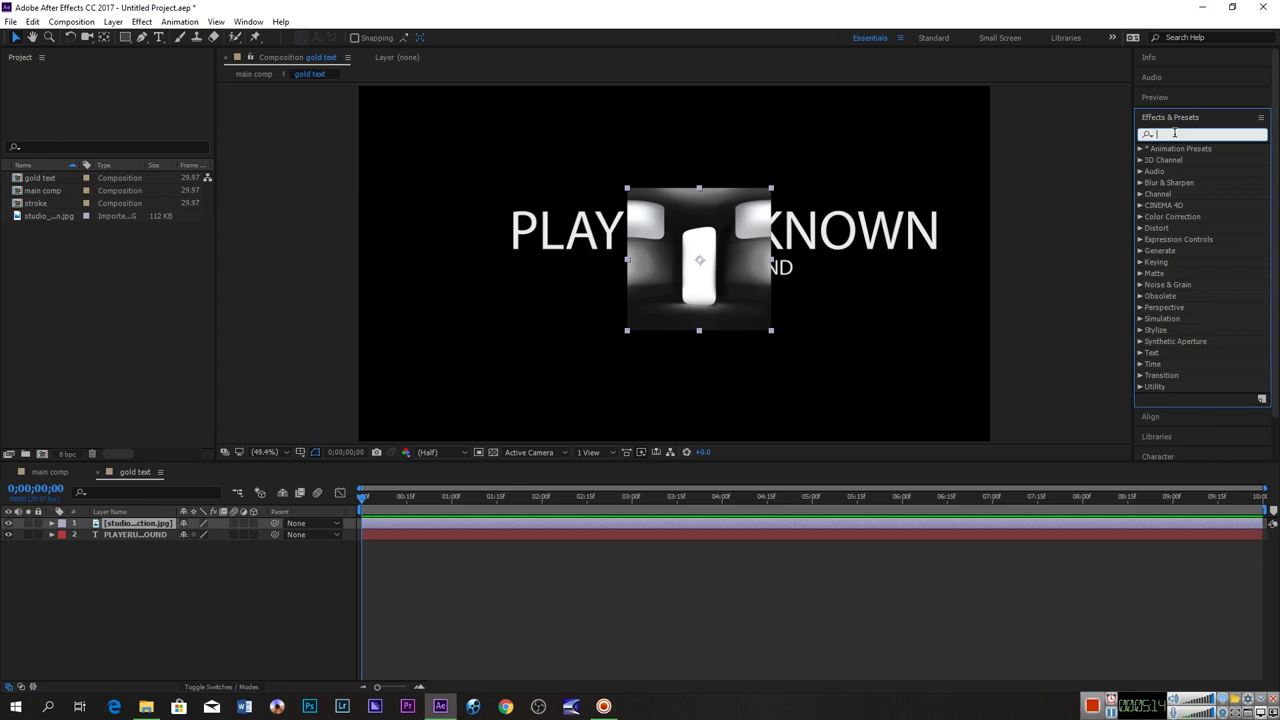
text(motion)
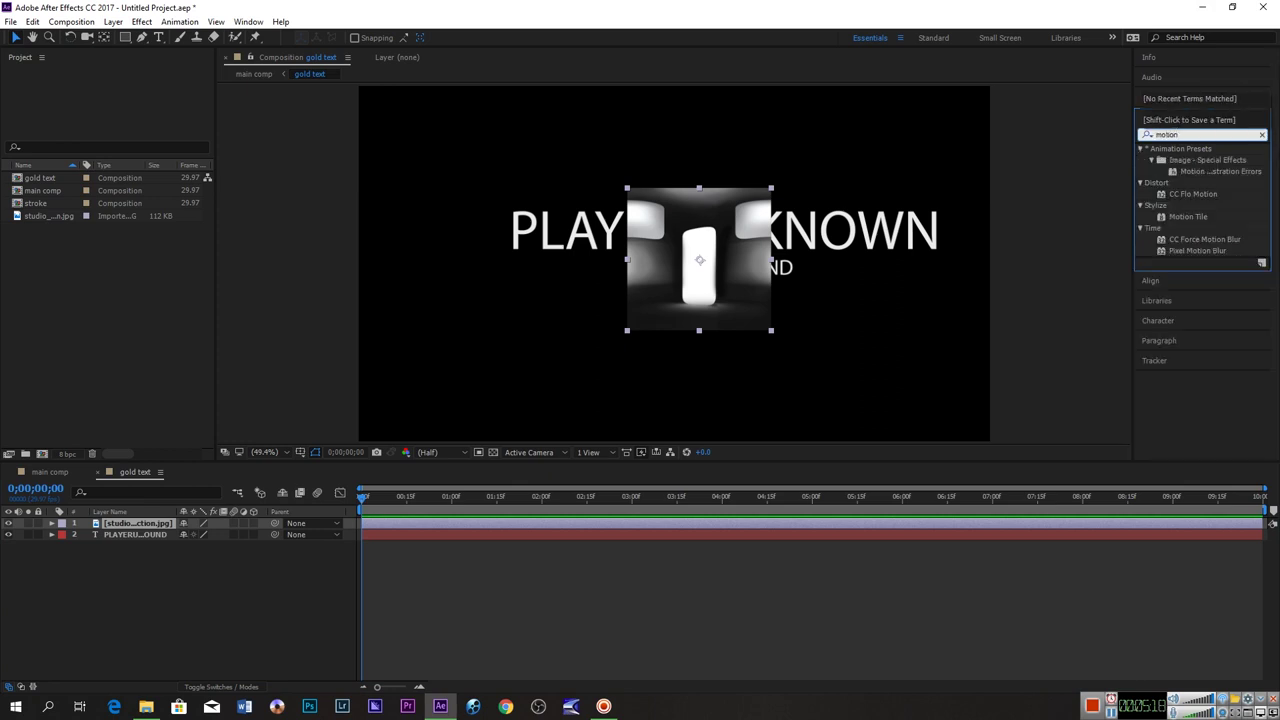
click(1210, 213)
click(1195, 217)
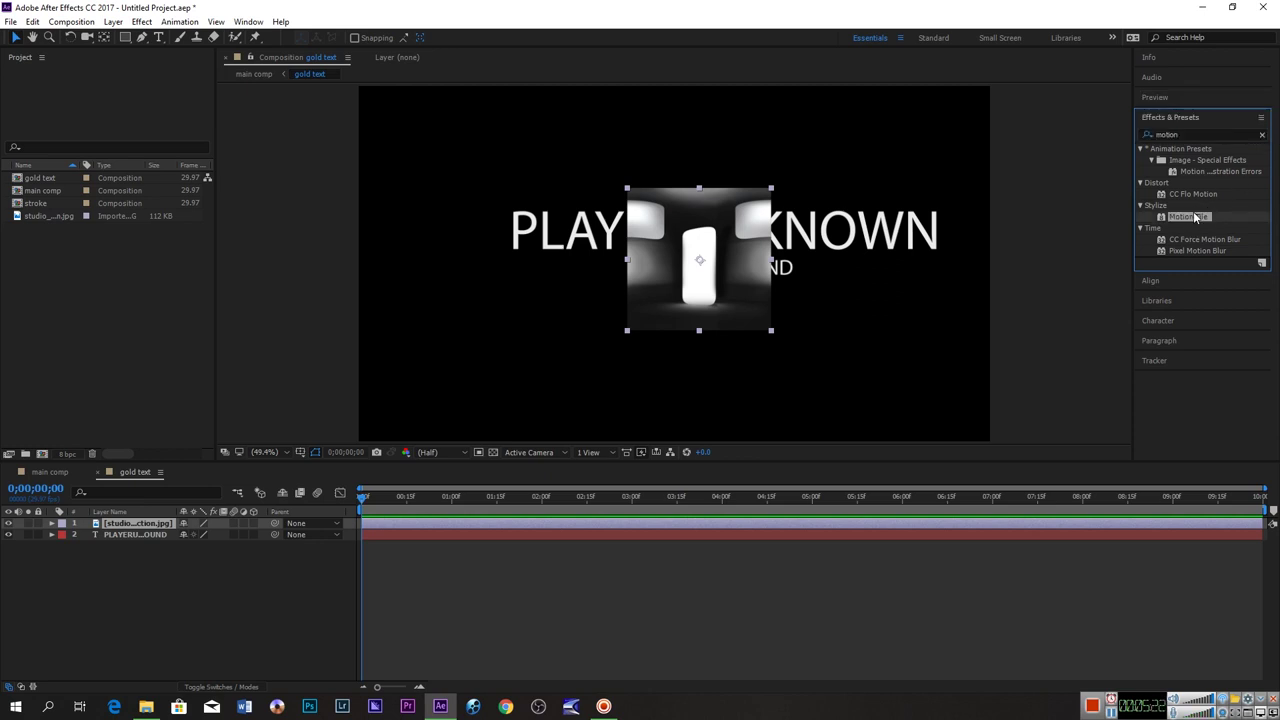
mouse_move(1195, 217)
mouse_down()
mouse_move(120, 530)
mouse_move(125, 521)
mouse_up()
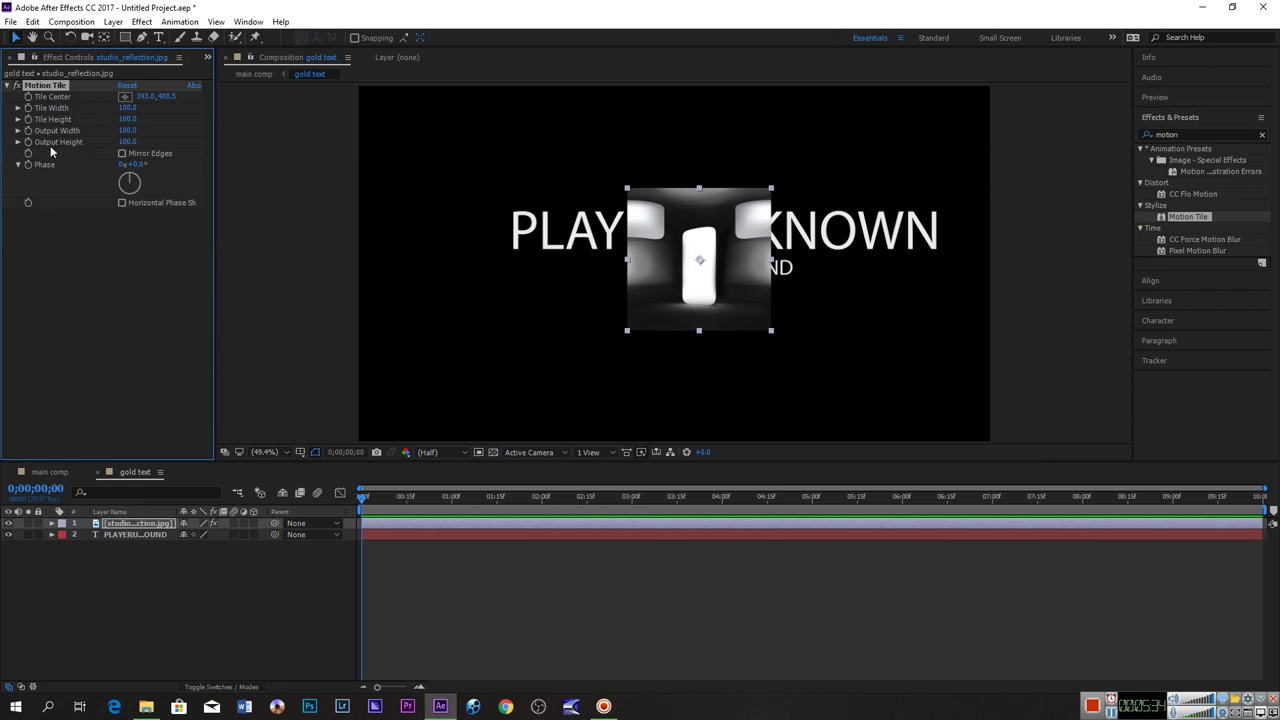
Set Motion Tile's Output Height to 140 and Output Width to 350.
click(128, 141)
text(140)
key(Return)
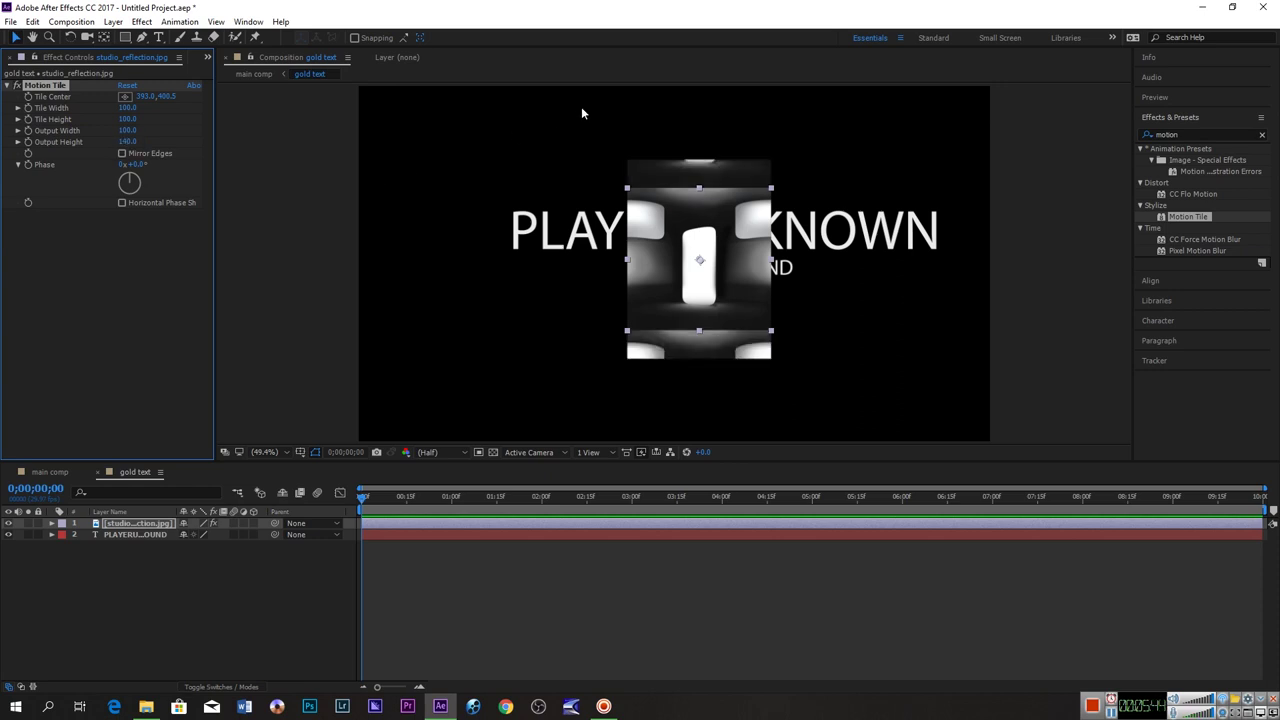
drag(127, 130, 144, 131)
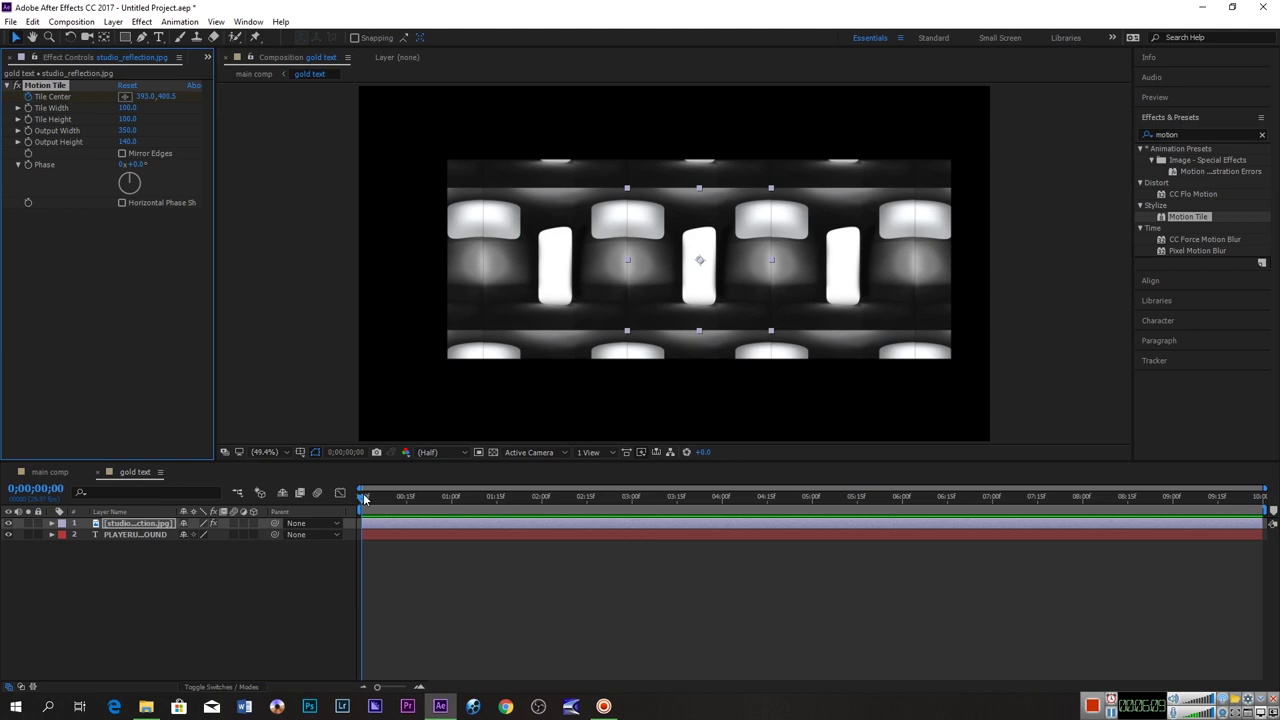
At the last frame, set Tile Center to 2717.0, 400.5 and preview the animation.
click(462, 595)
key(End)
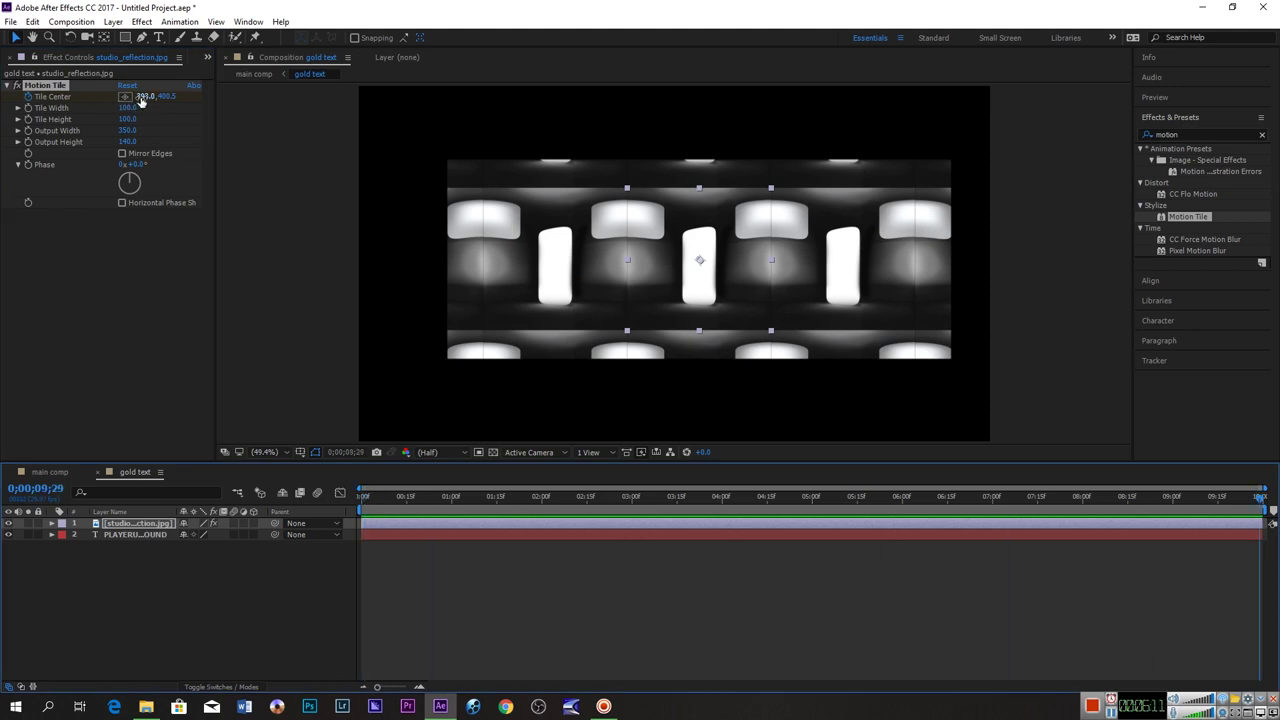
drag(141, 96, 985, 259)
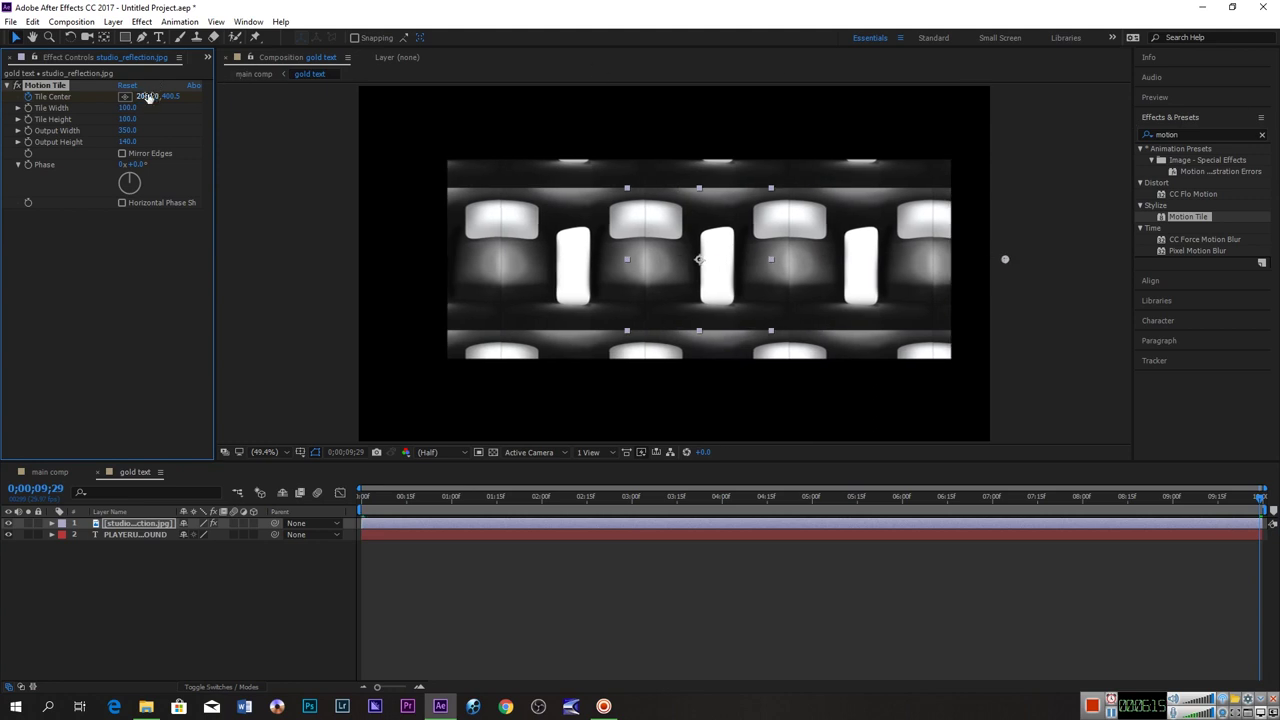
drag(985, 259, 1181, 368)
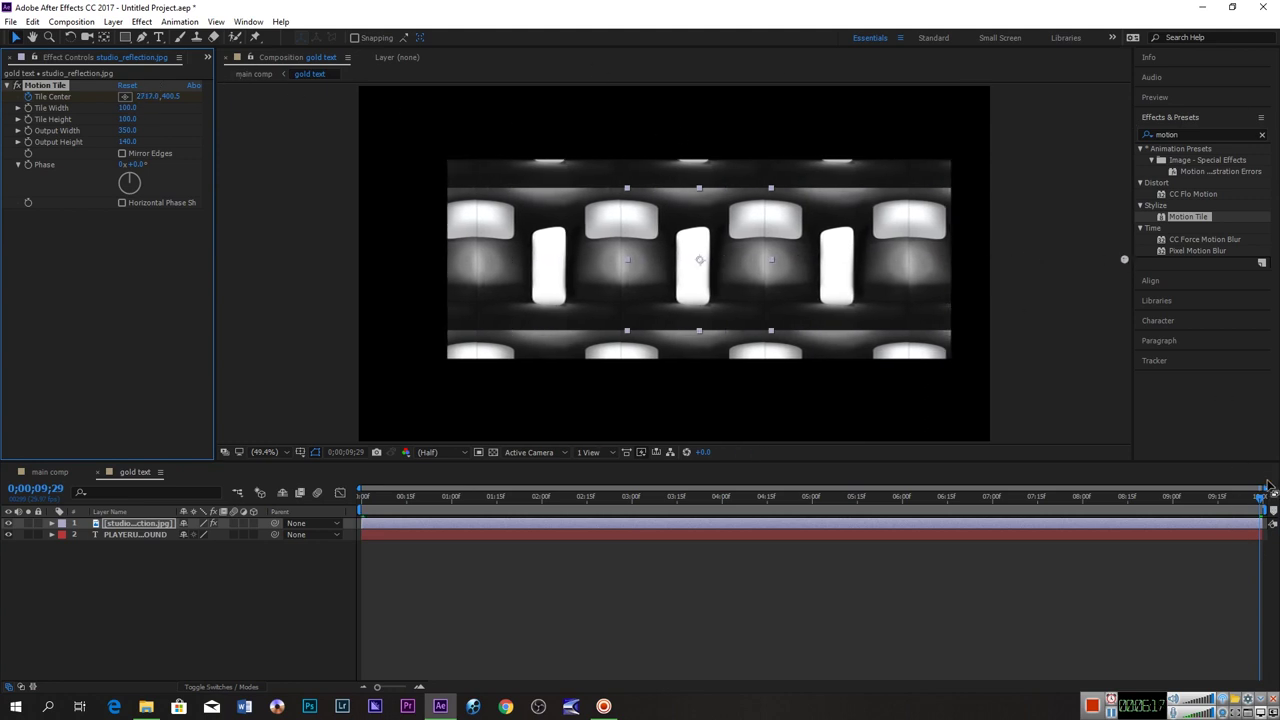
click(1193, 496)
key(space)
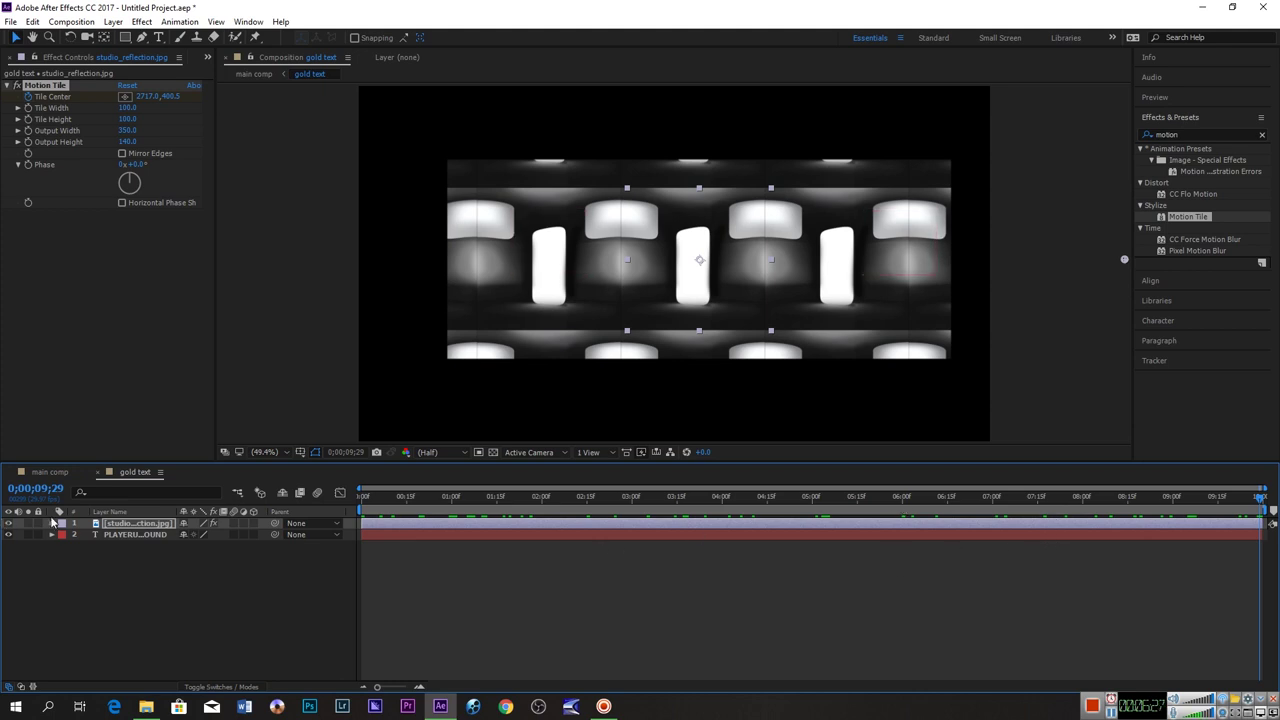
Pre-compose the studio_reflection layer with all attributes moved, and drag it below the title text.
click(133, 525)
right_click(133, 530)
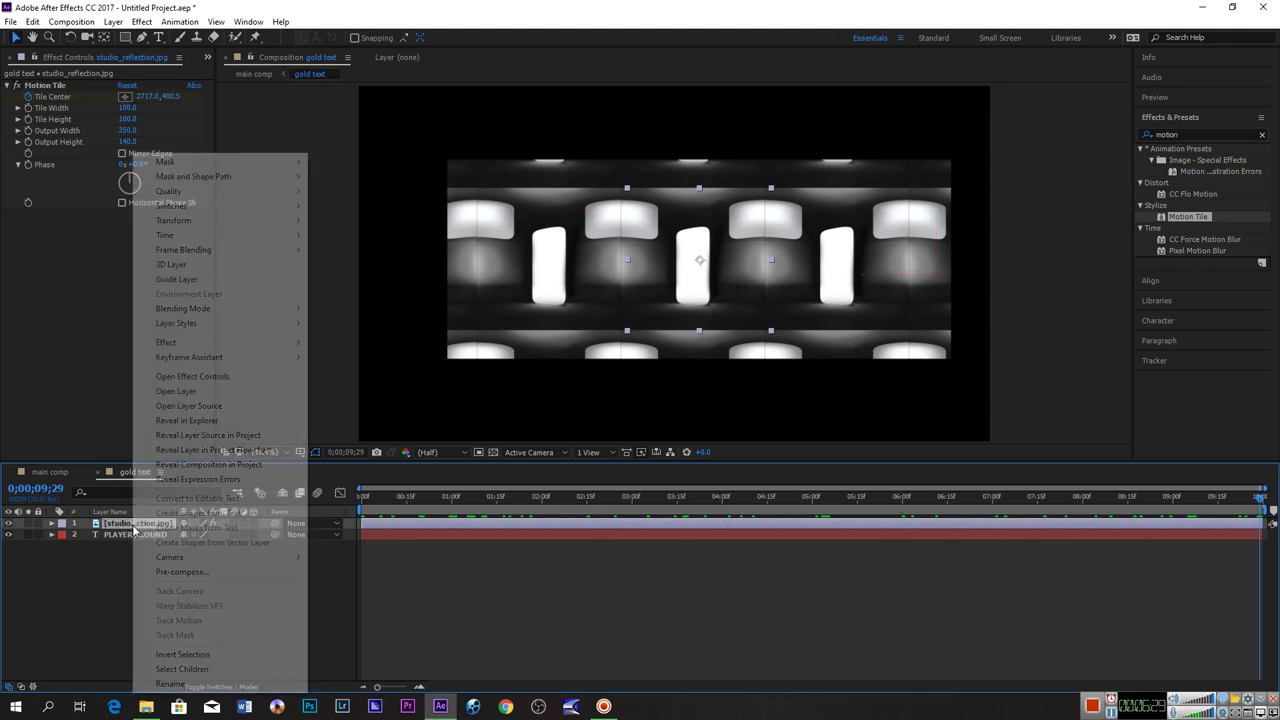
click(185, 571)
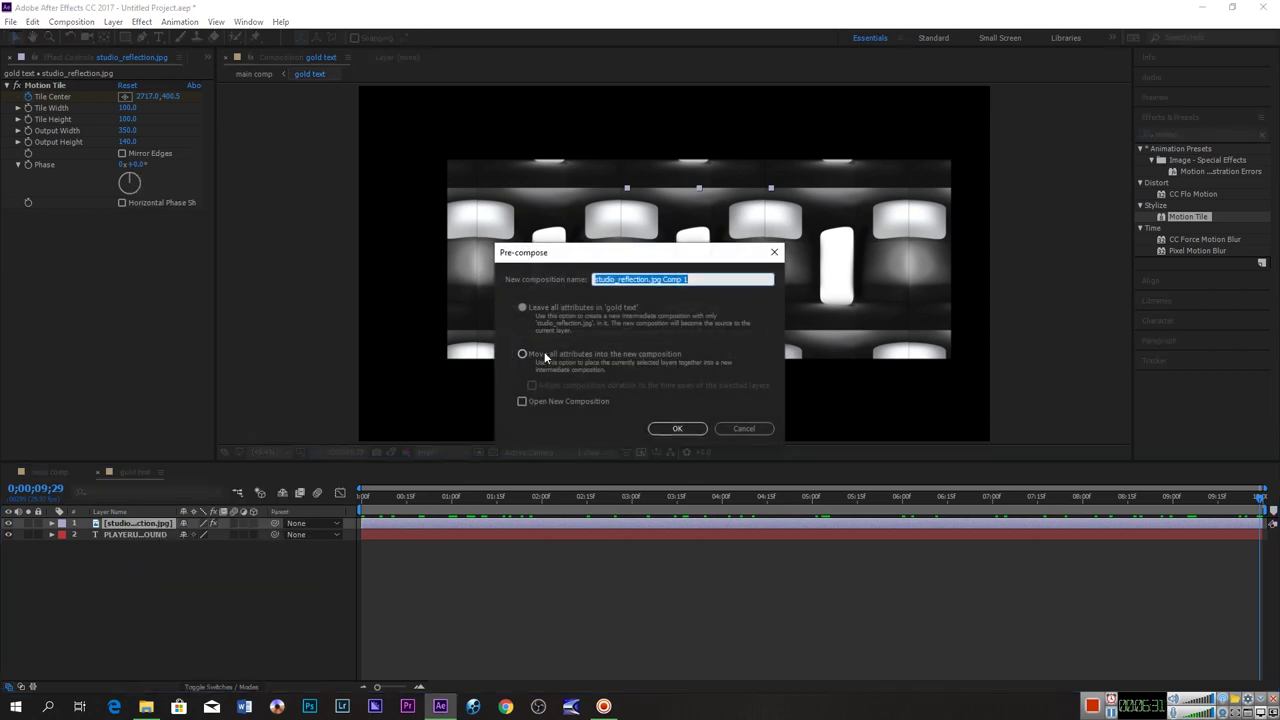
click(522, 354)
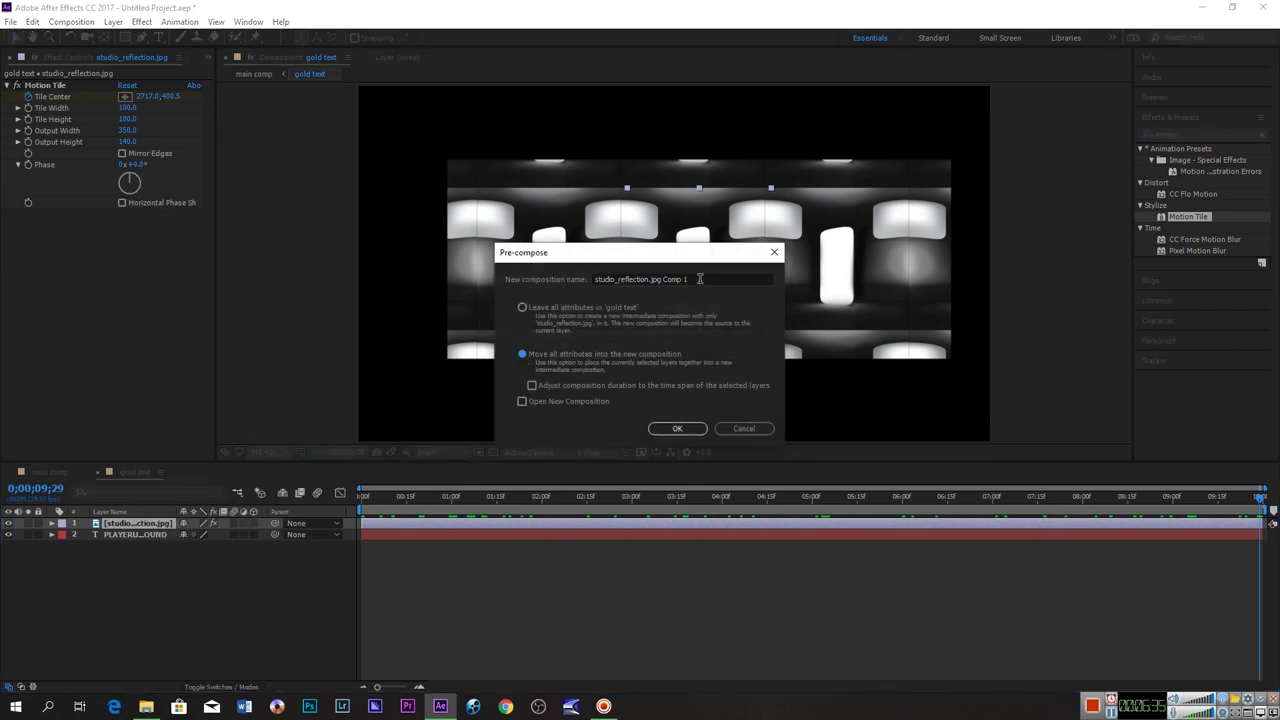
click(690, 431)
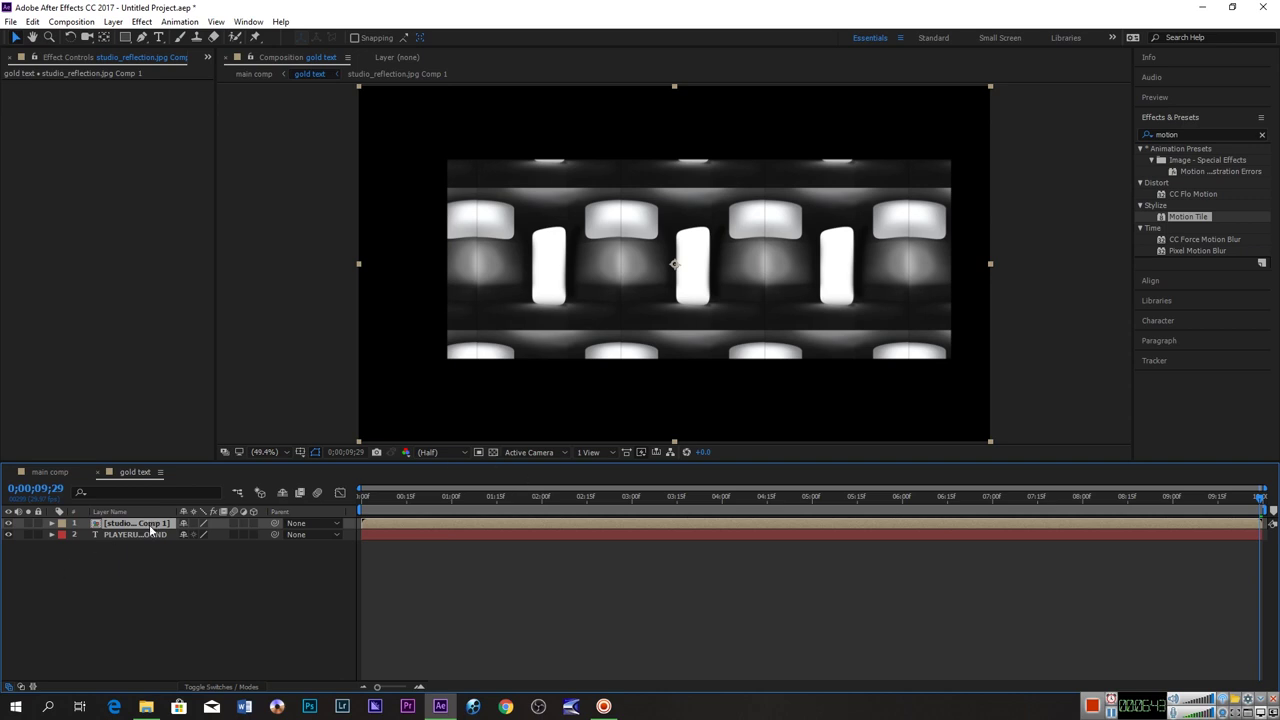
drag(150, 524, 162, 540)
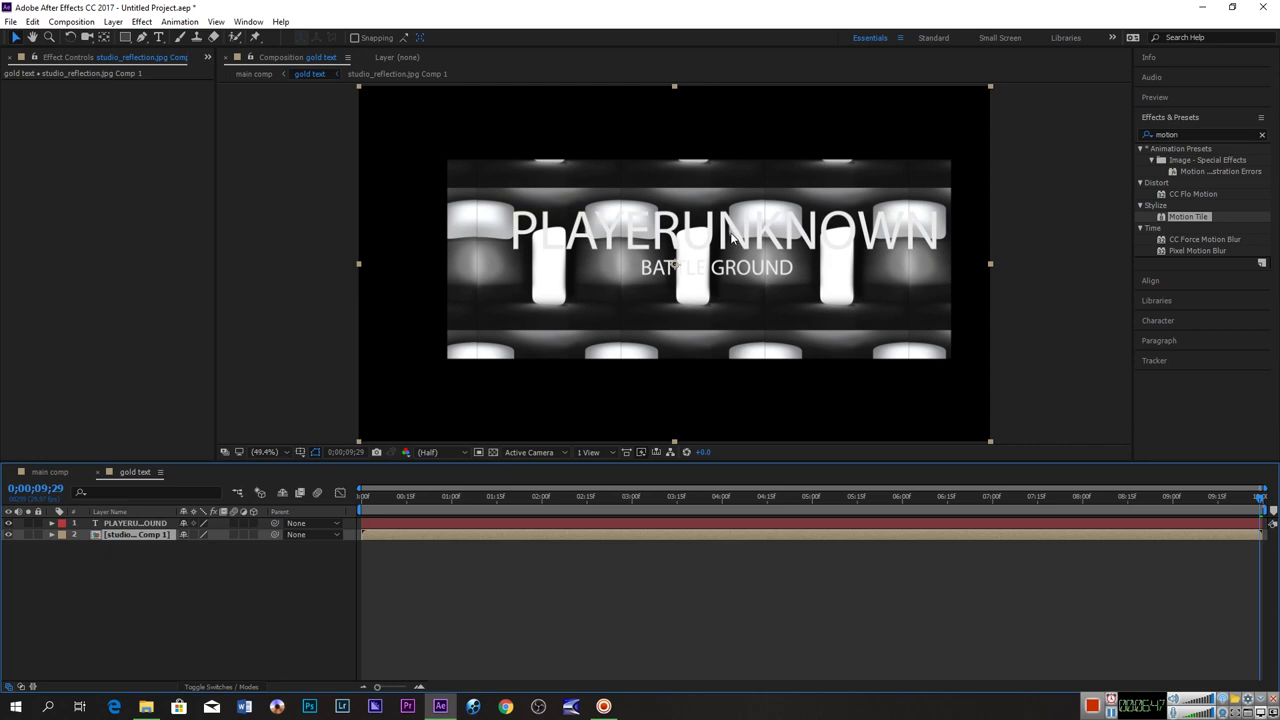
Set the reflection comp's track matte to Alpha Matte from the PLAYERUNKNOWN text, and clear the effects search.
click(256, 689)
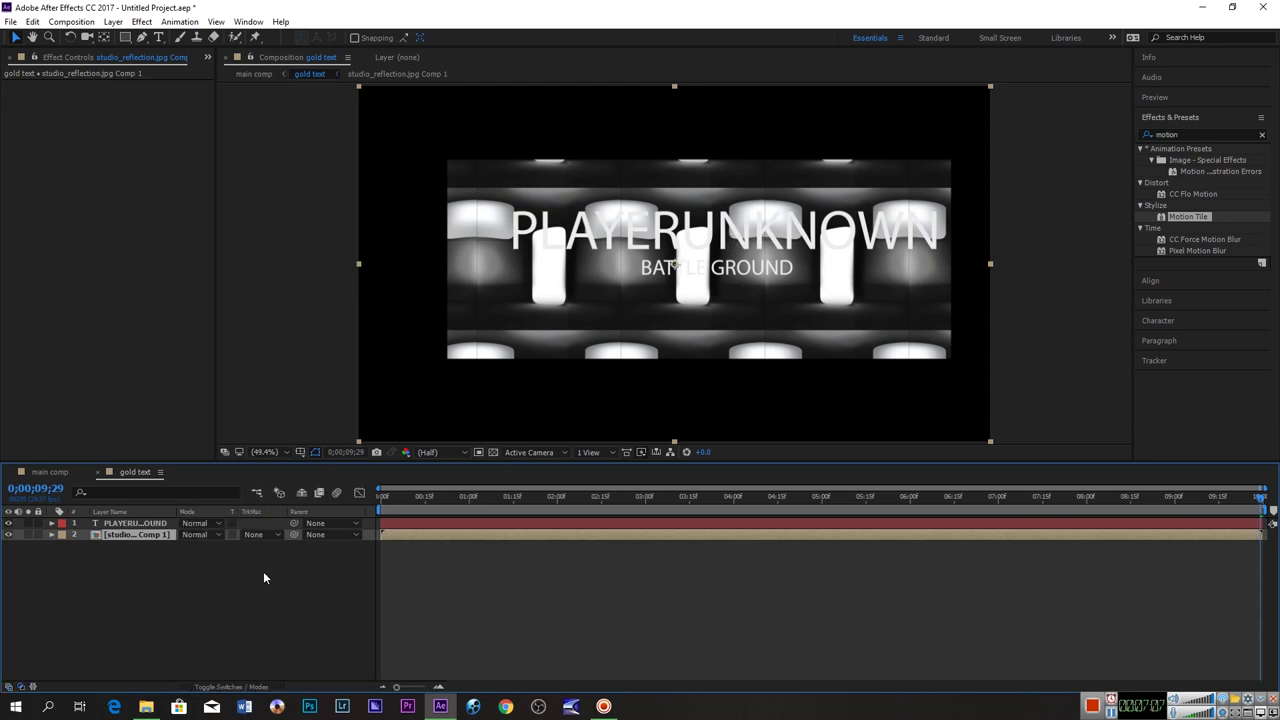
click(275, 534)
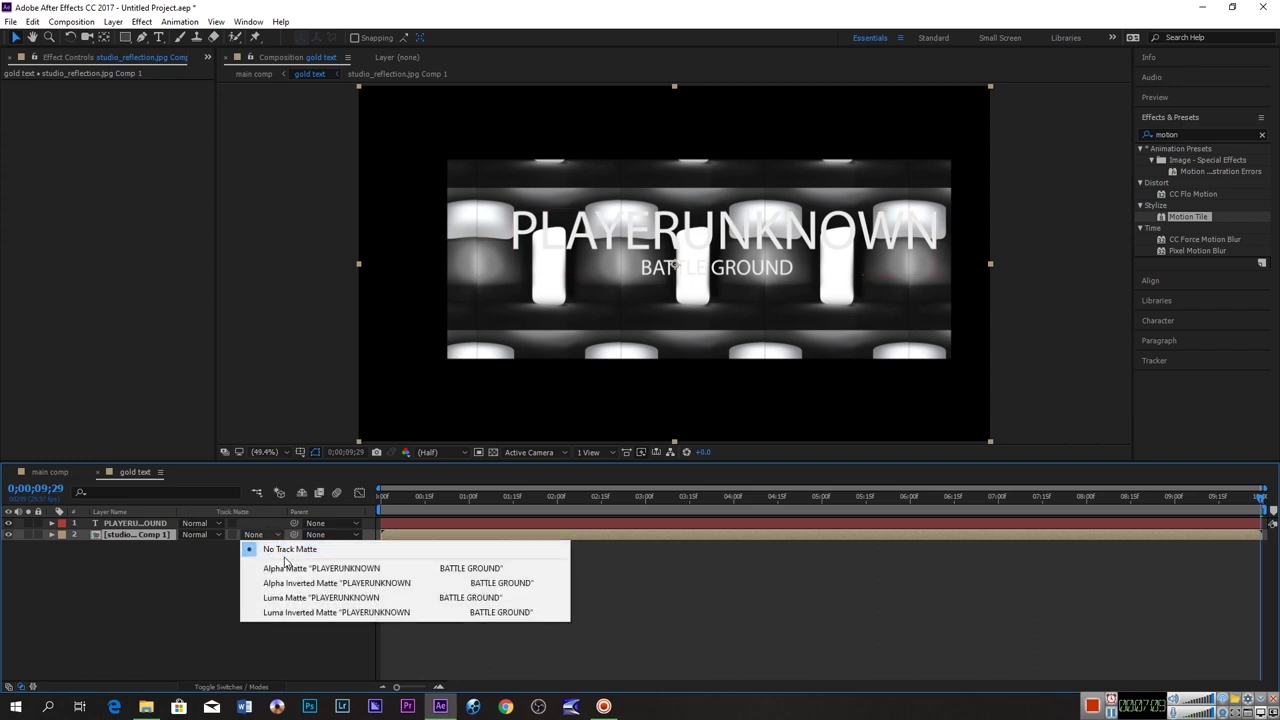
click(298, 570)
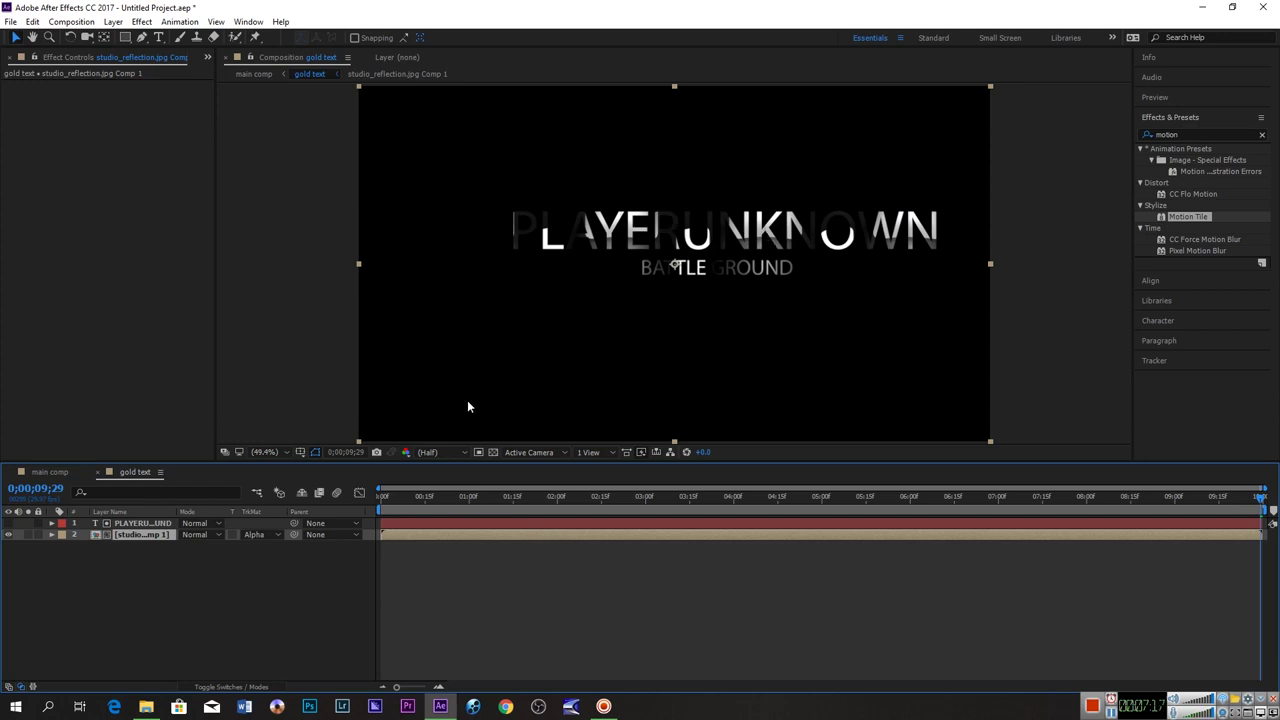
click(1226, 134)
key(BackSpace)
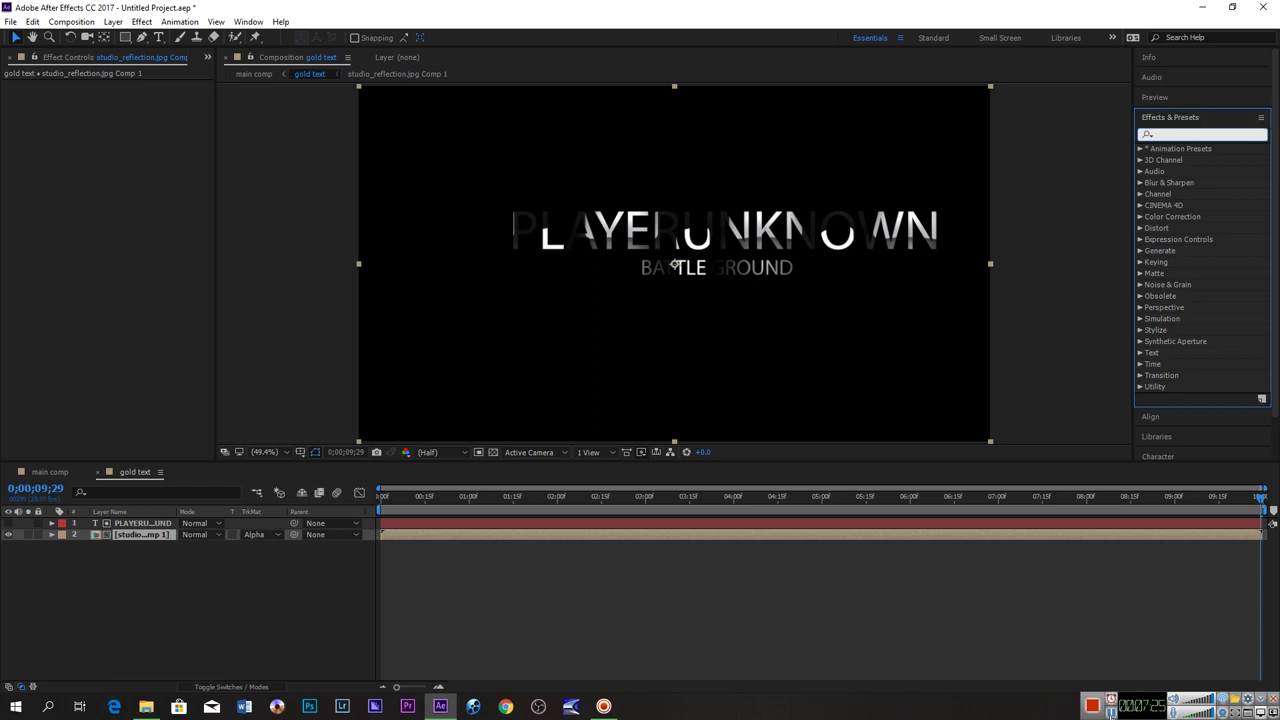
Search 'cc blo' and apply CC Blobbylize to the reflection comp.
click(1110, 702)
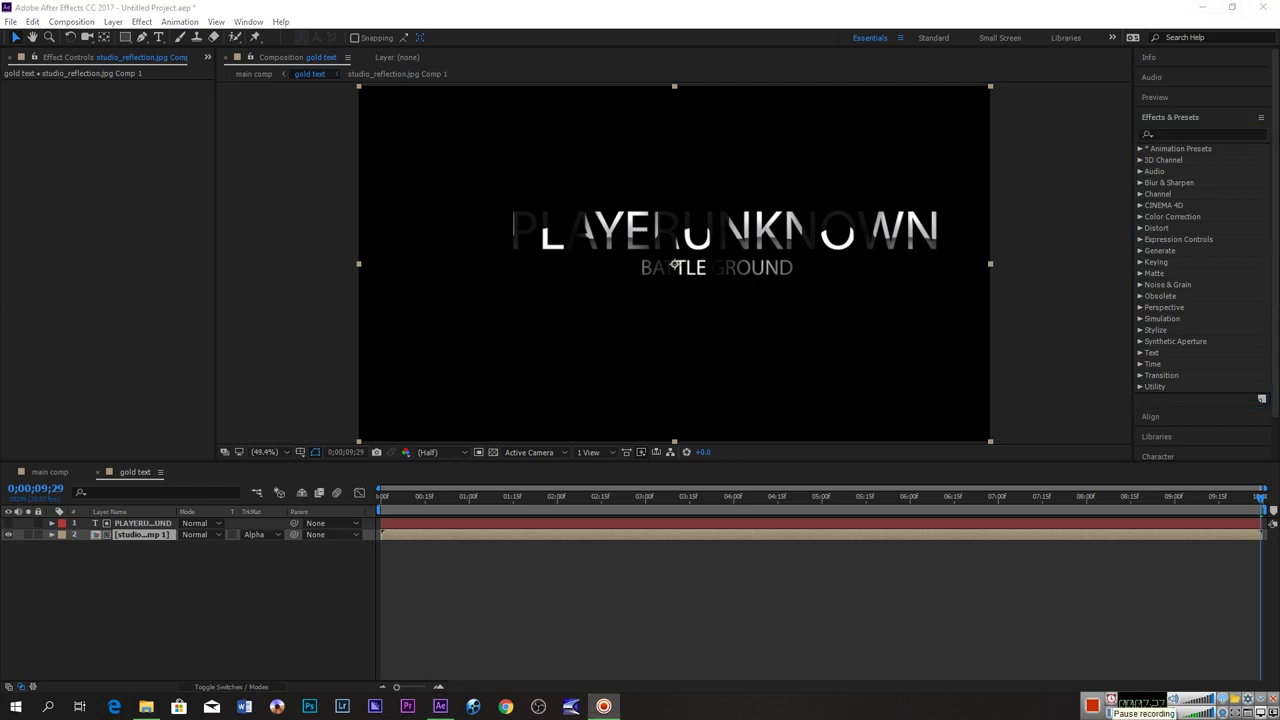
click(1209, 134)
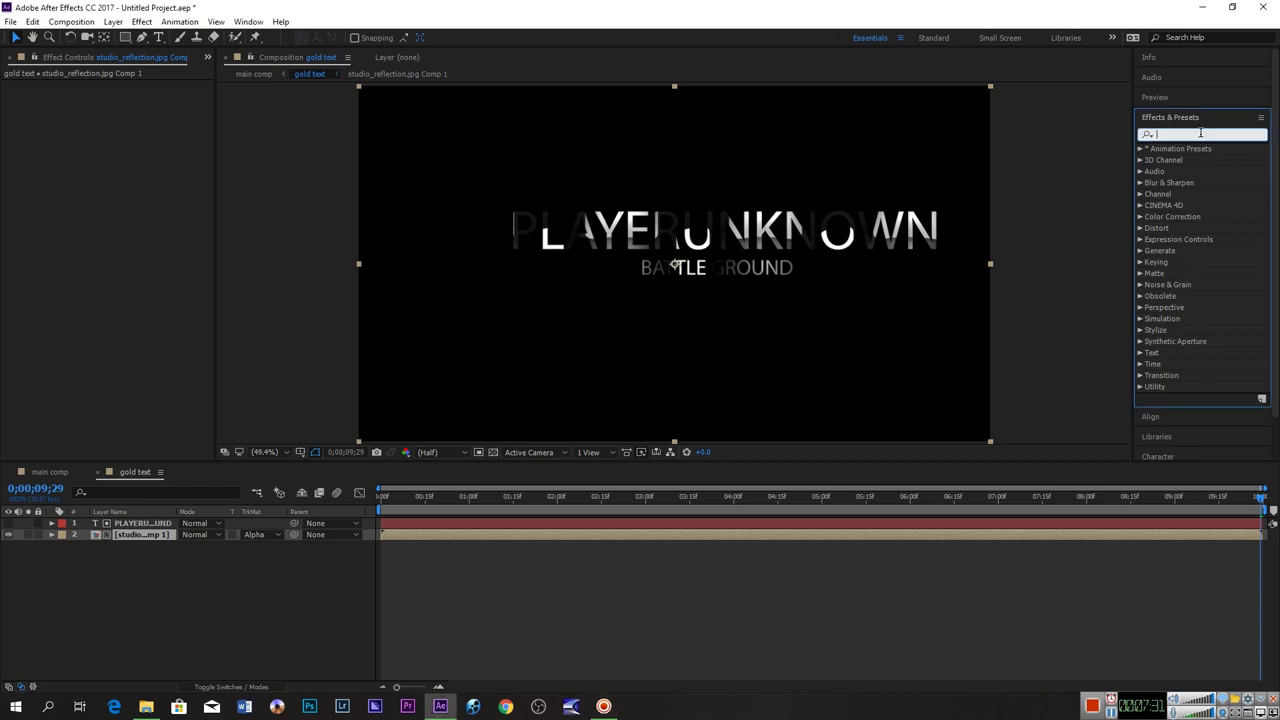
text(cc)
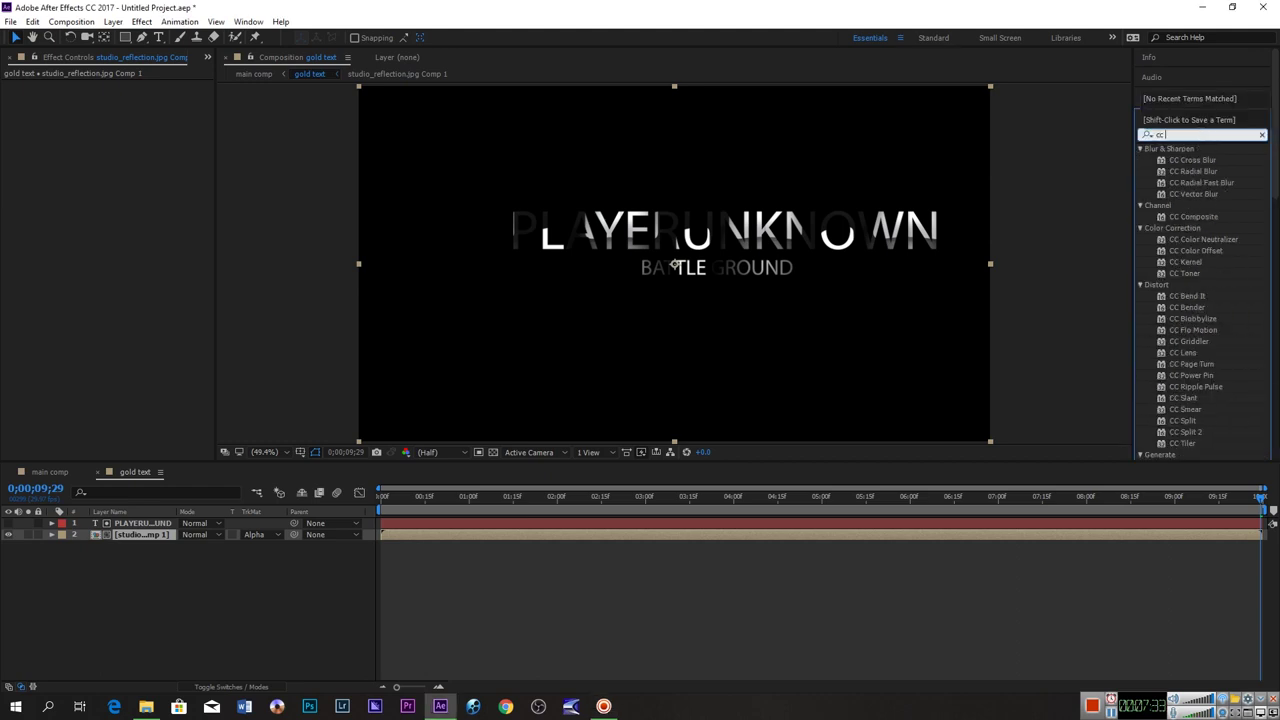
text( blo)
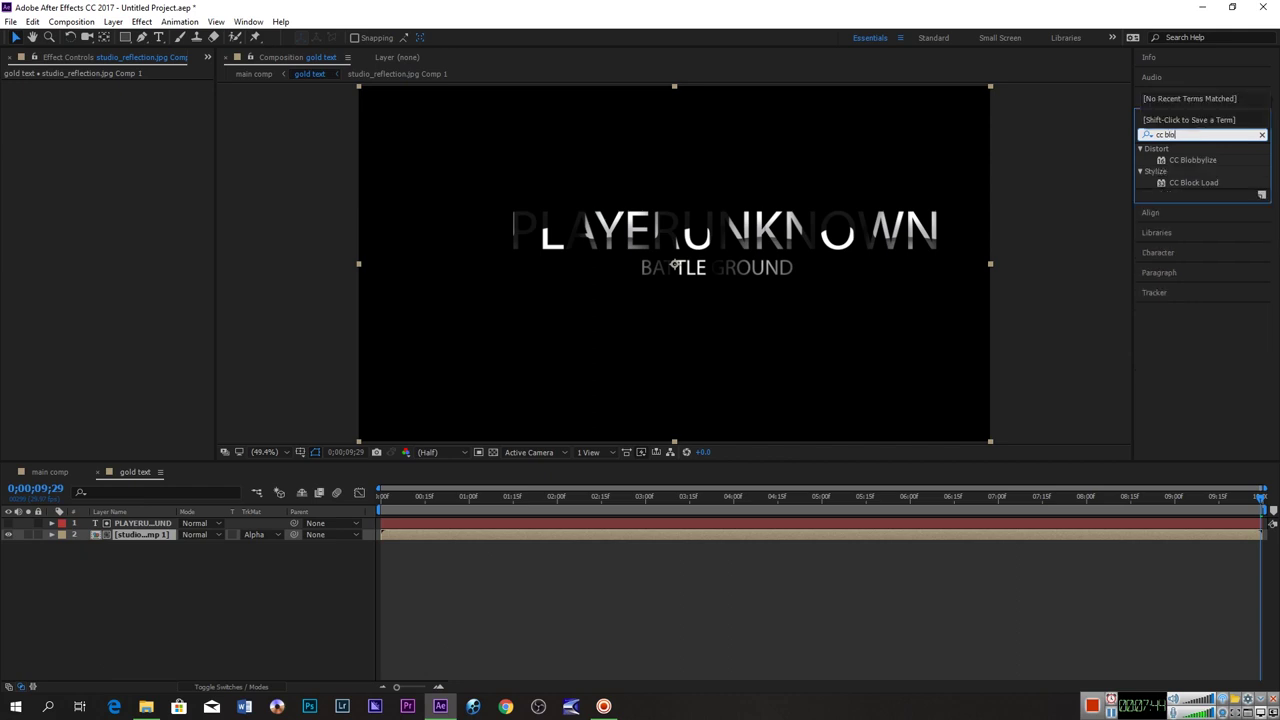
click(1205, 159)
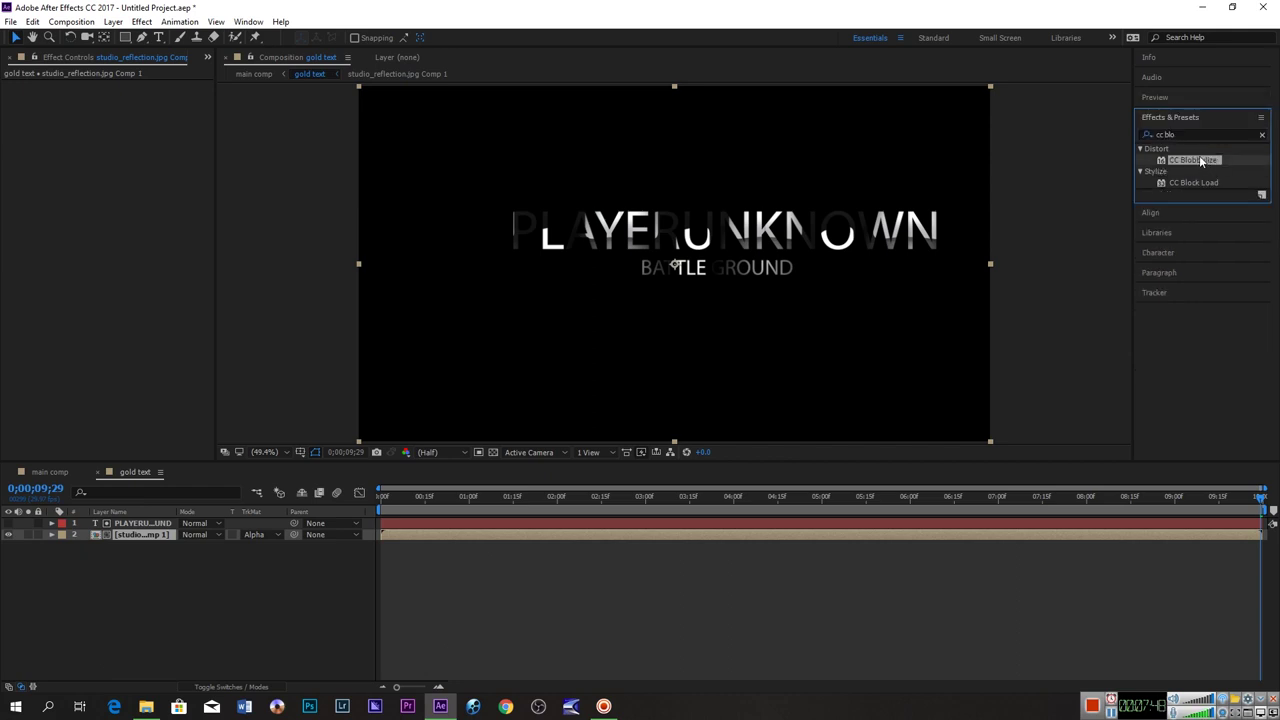
mouse_move(1206, 160)
mouse_down()
mouse_move(762, 480)
mouse_move(133, 525)
mouse_up()
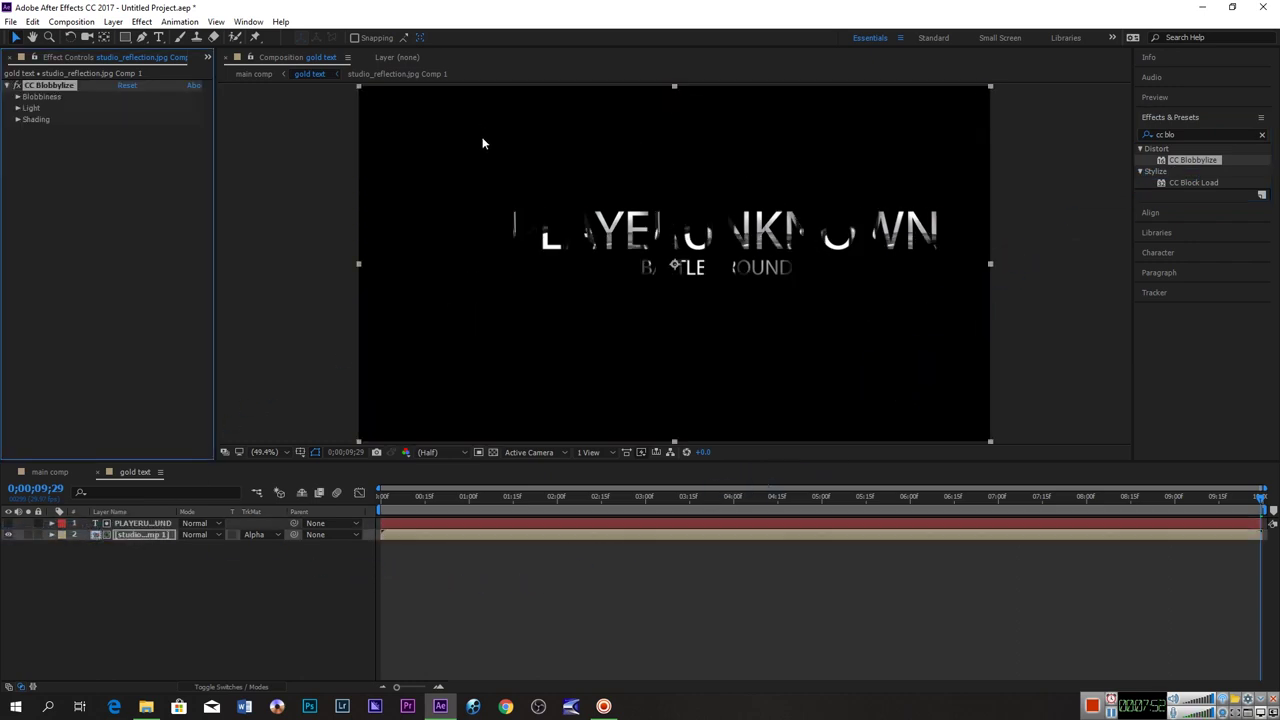
Set CC Blobbylize's blob property to Alpha, Softness 10 and Cut Away 0.
click(17, 97)
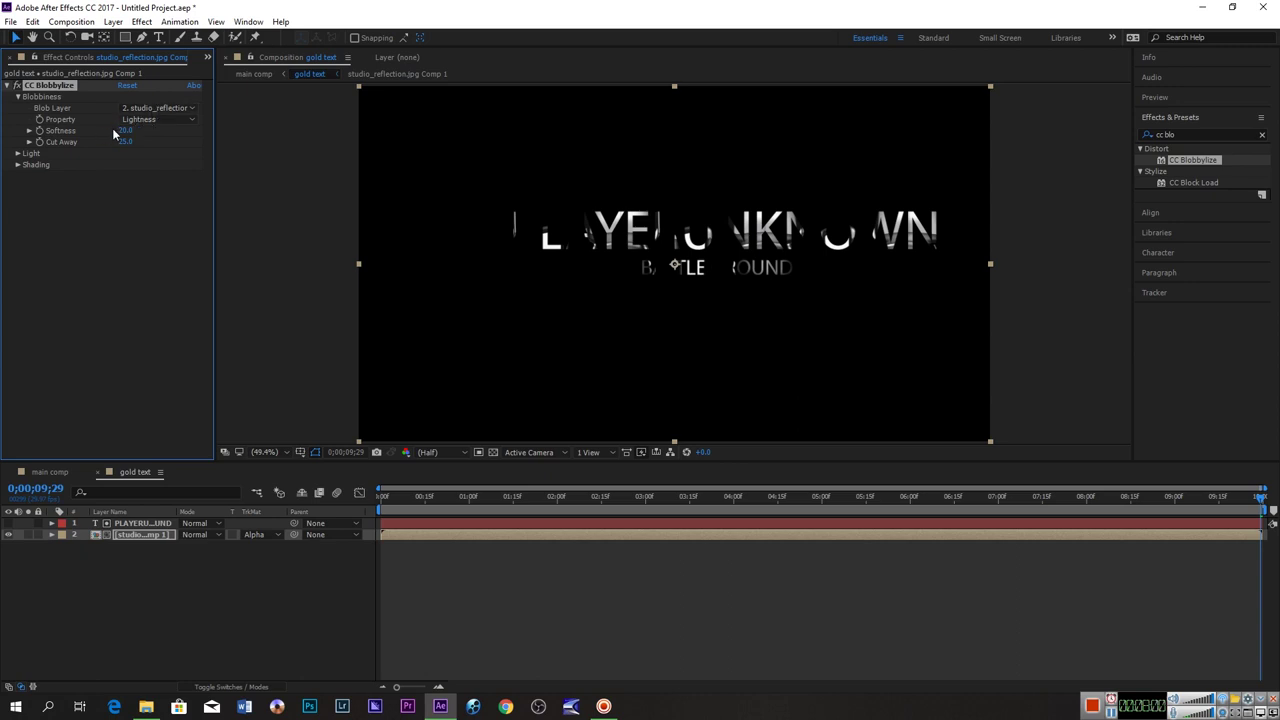
click(142, 119)
click(152, 177)
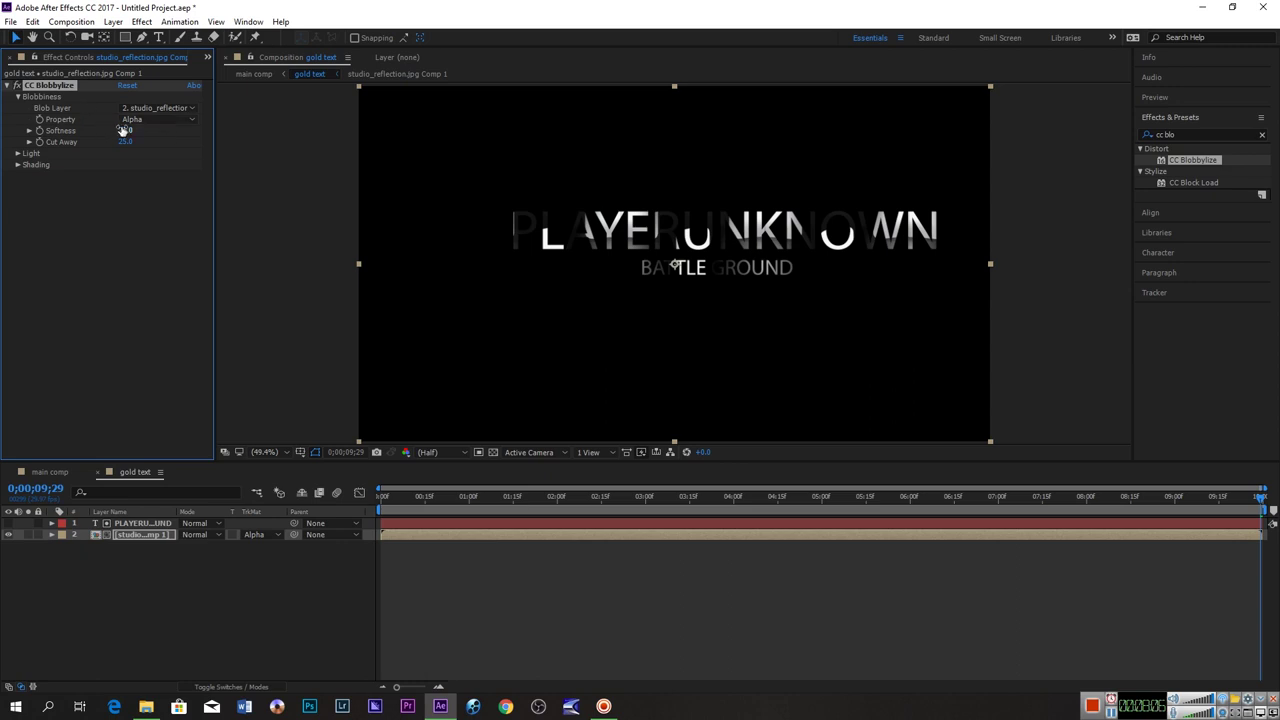
click(124, 131)
text(1)
key(Return)
click(123, 142)
text(0)
key(Return)
click(7, 86)
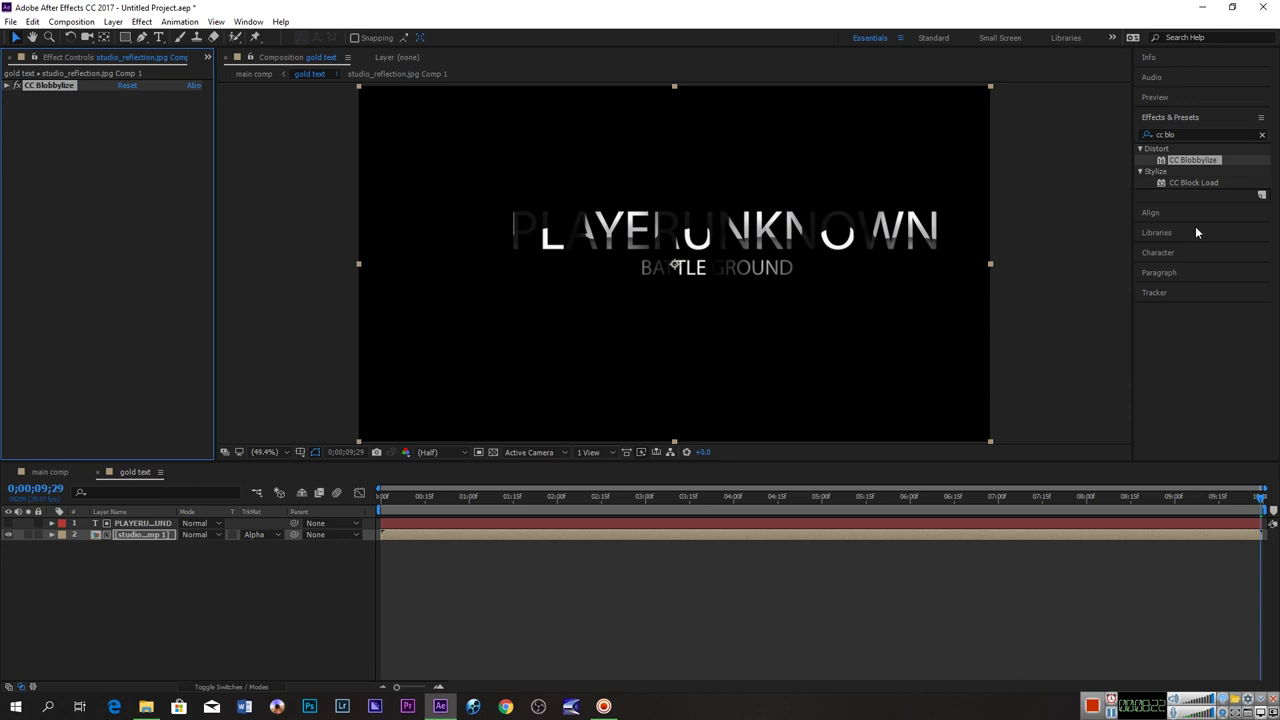
Search 'cc glass' and apply CC Glass to the reflection comp.
click(1218, 134)
key(BackSpace)
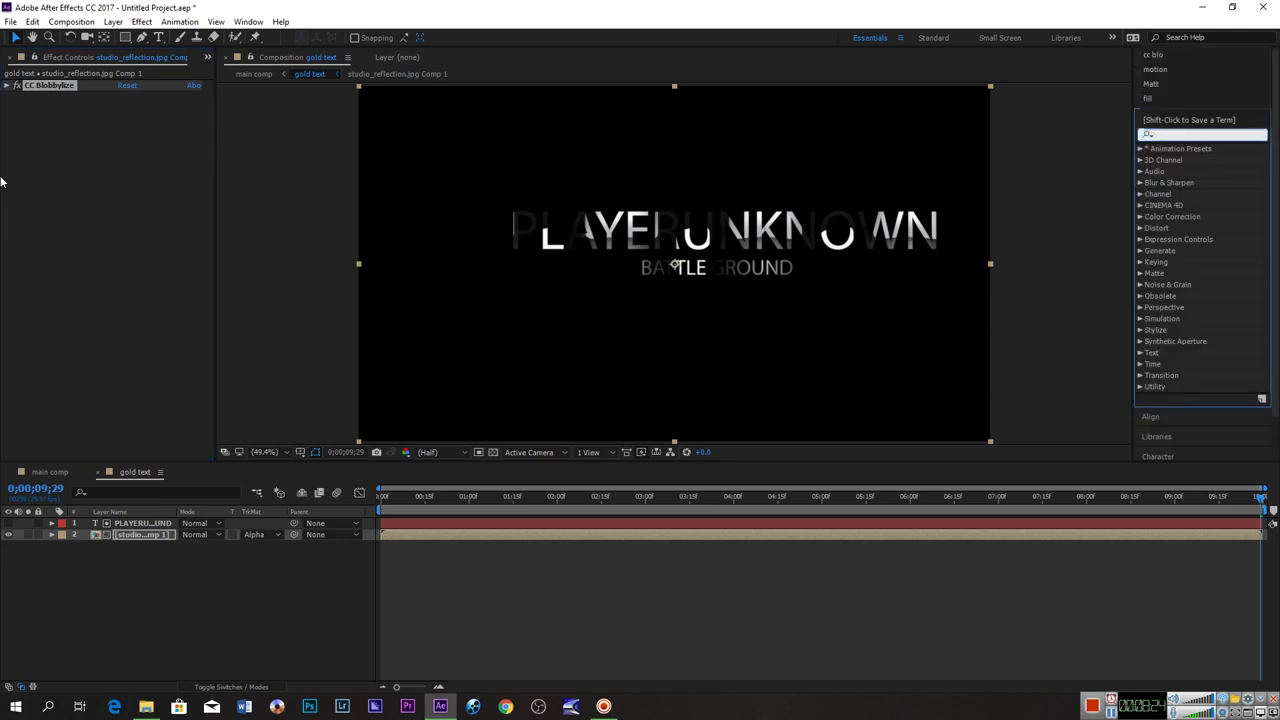
text(cc)
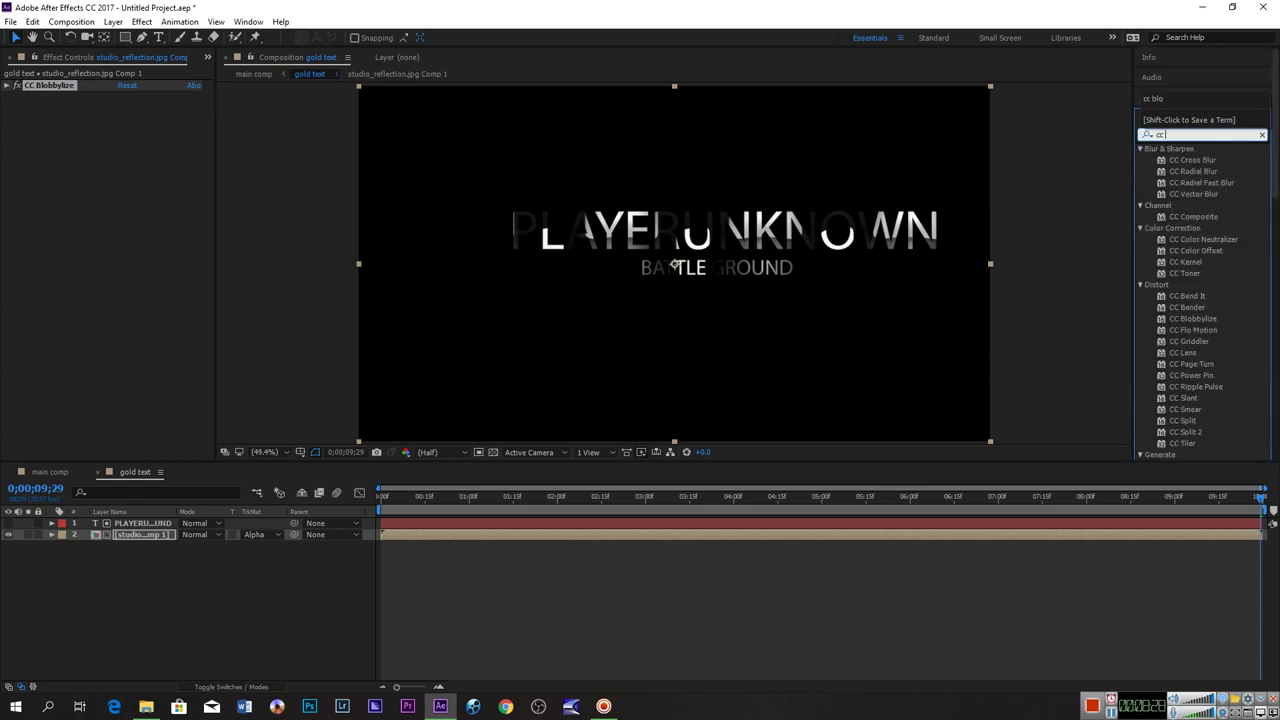
text( glass)
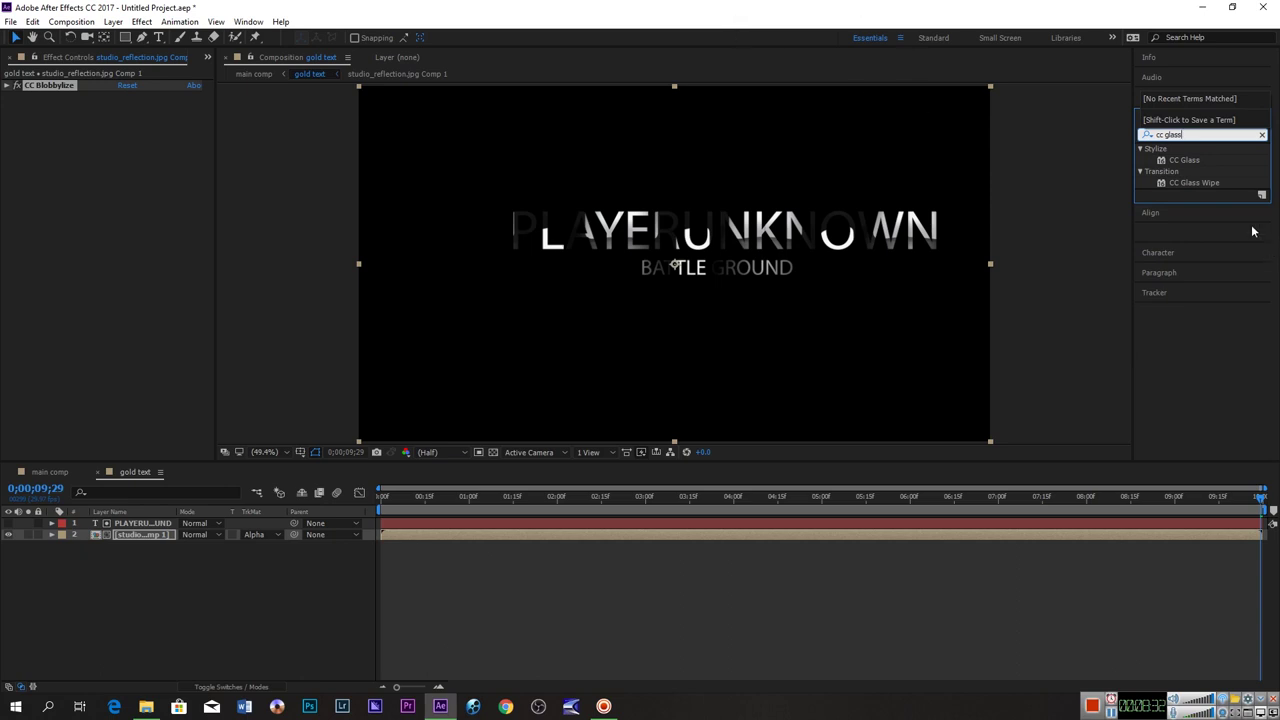
click(1193, 161)
drag(1193, 161, 945, 312)
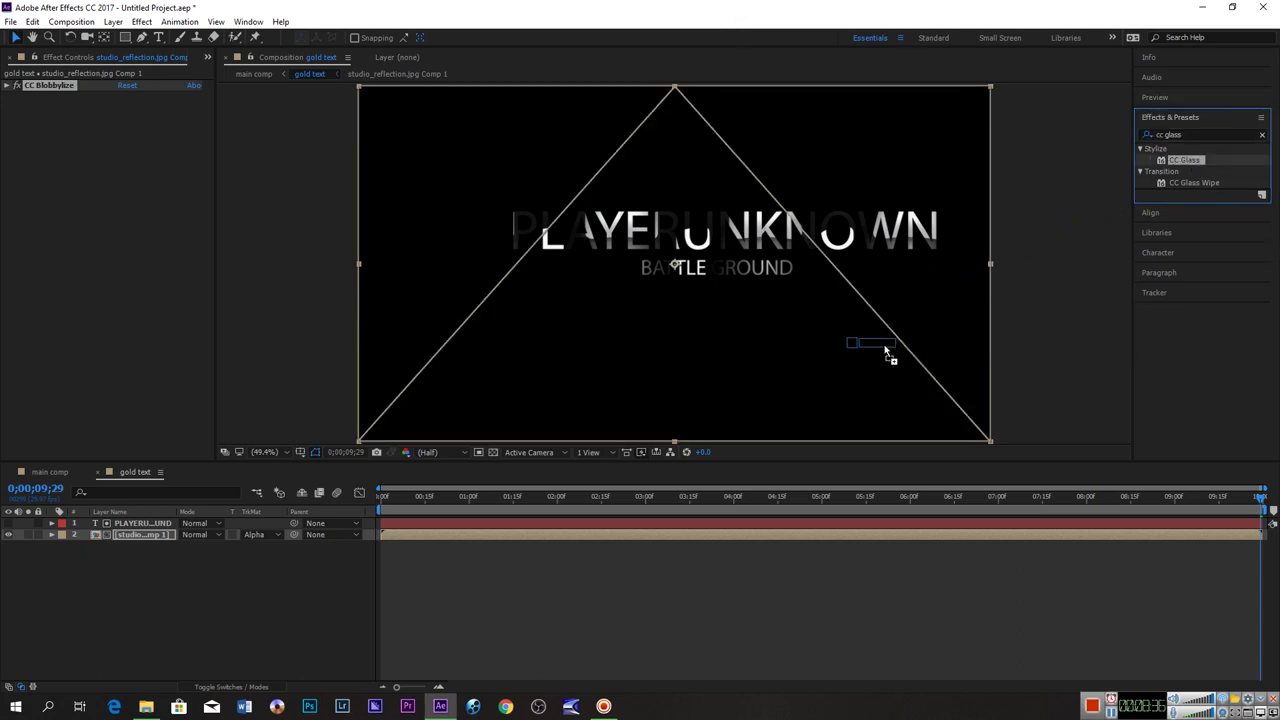
drag(945, 312, 152, 530)
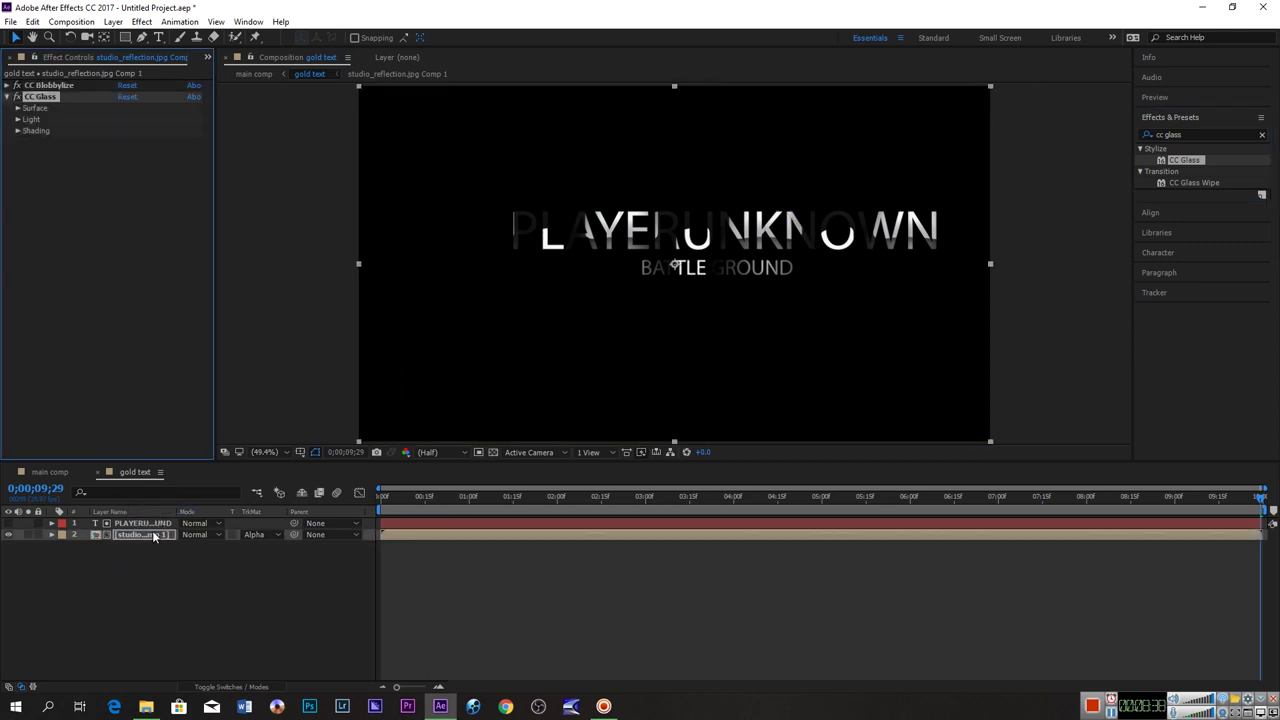
Use the PLAYERUNKNOWN text's Red channel as the CC Glass bump map.
click(17, 108)
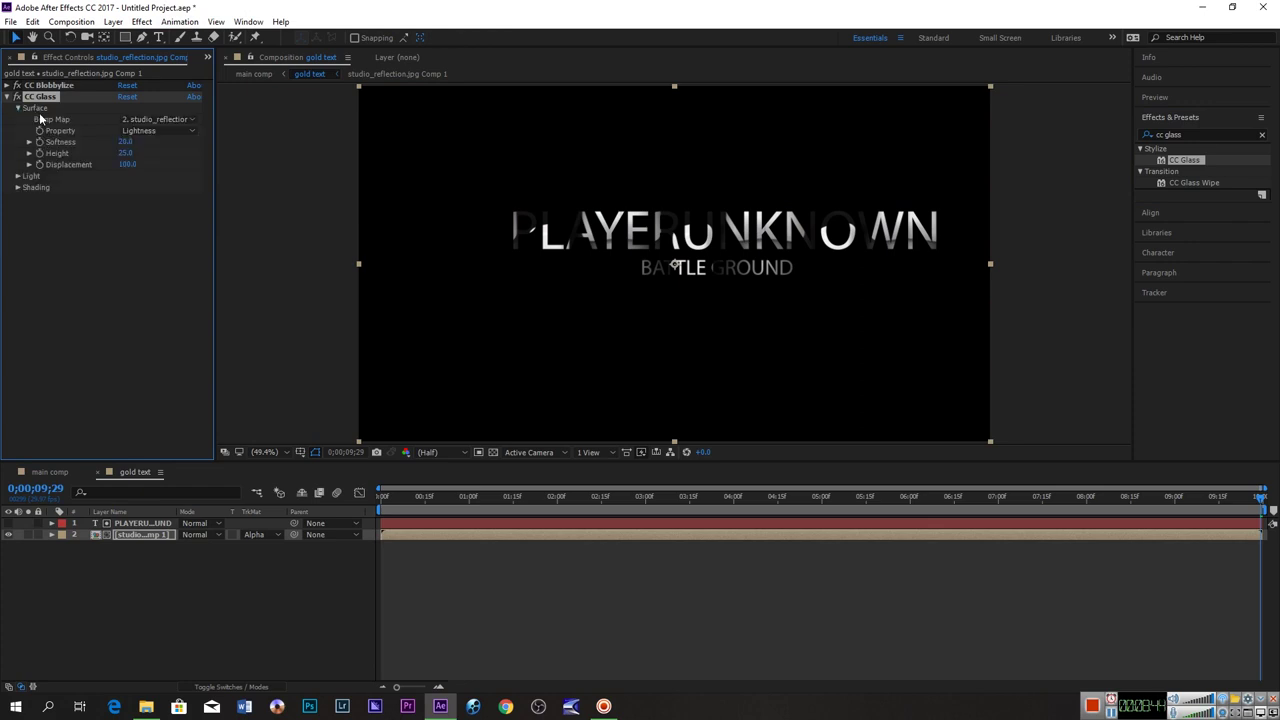
click(150, 120)
click(157, 153)
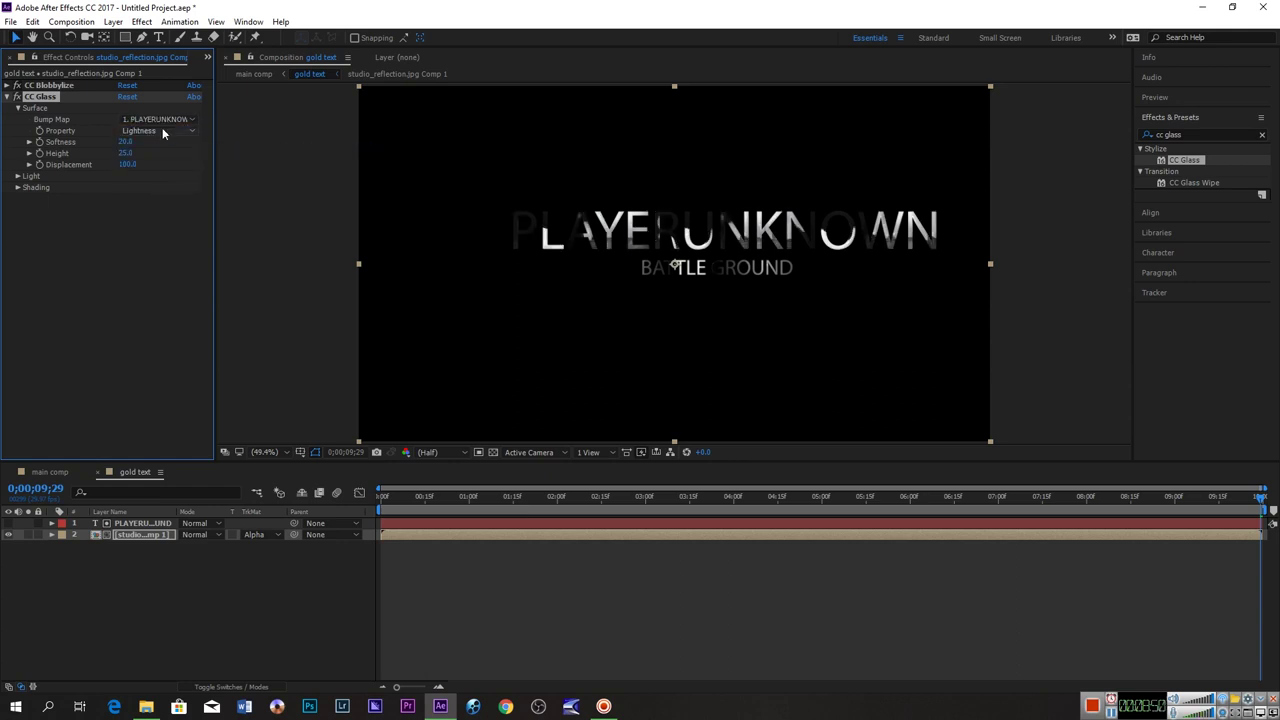
click(162, 130)
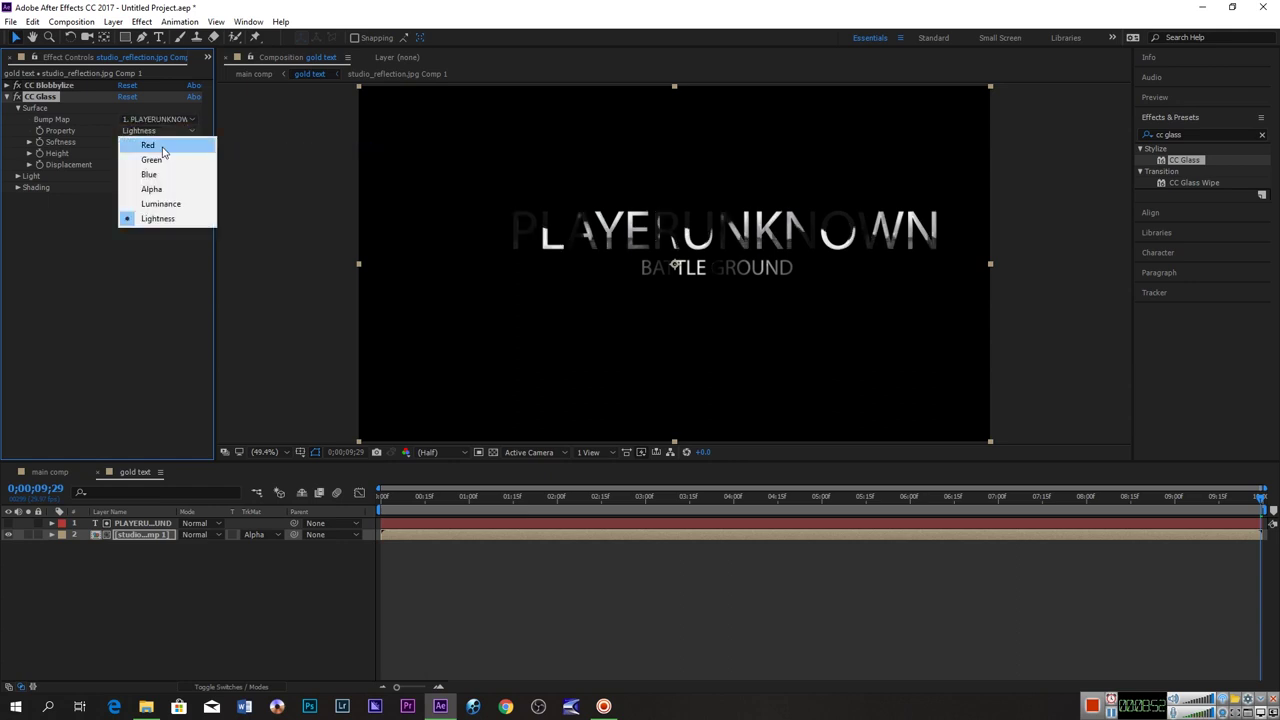
click(160, 141)
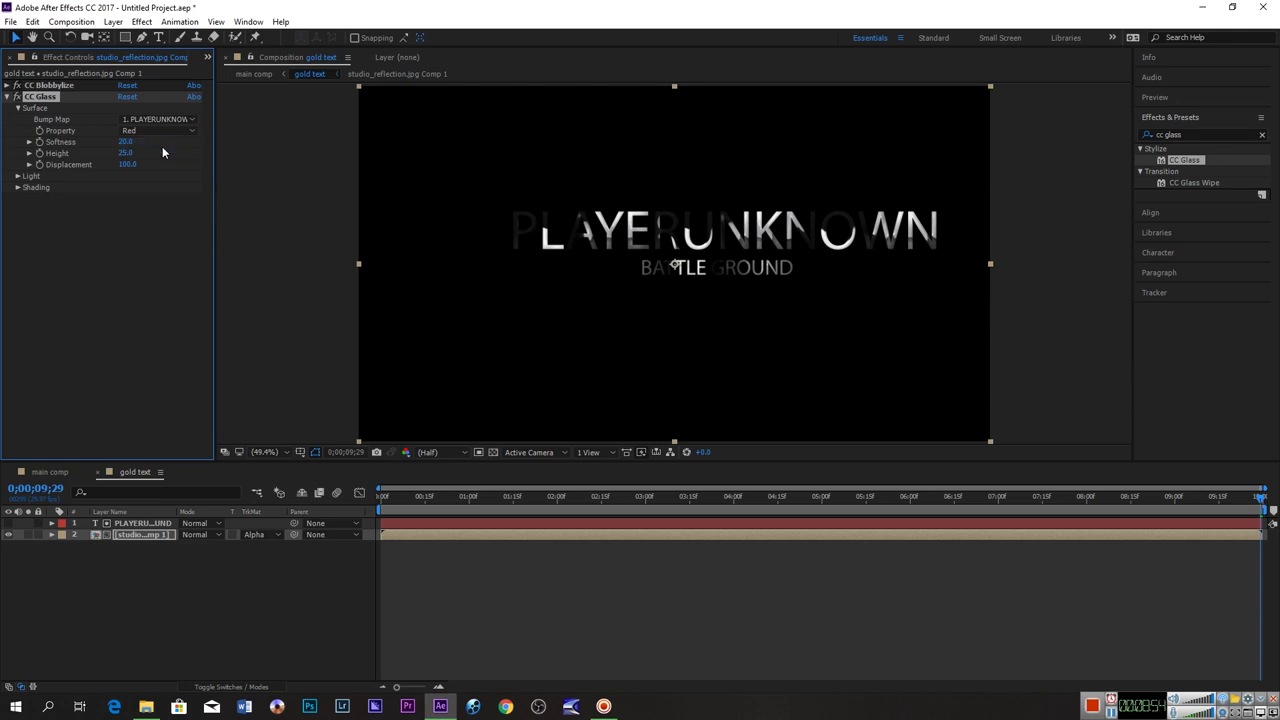
Set CC Glass Softness 40, Height 20 and Displacement -400.
click(127, 142)
text(40)
key(Return)
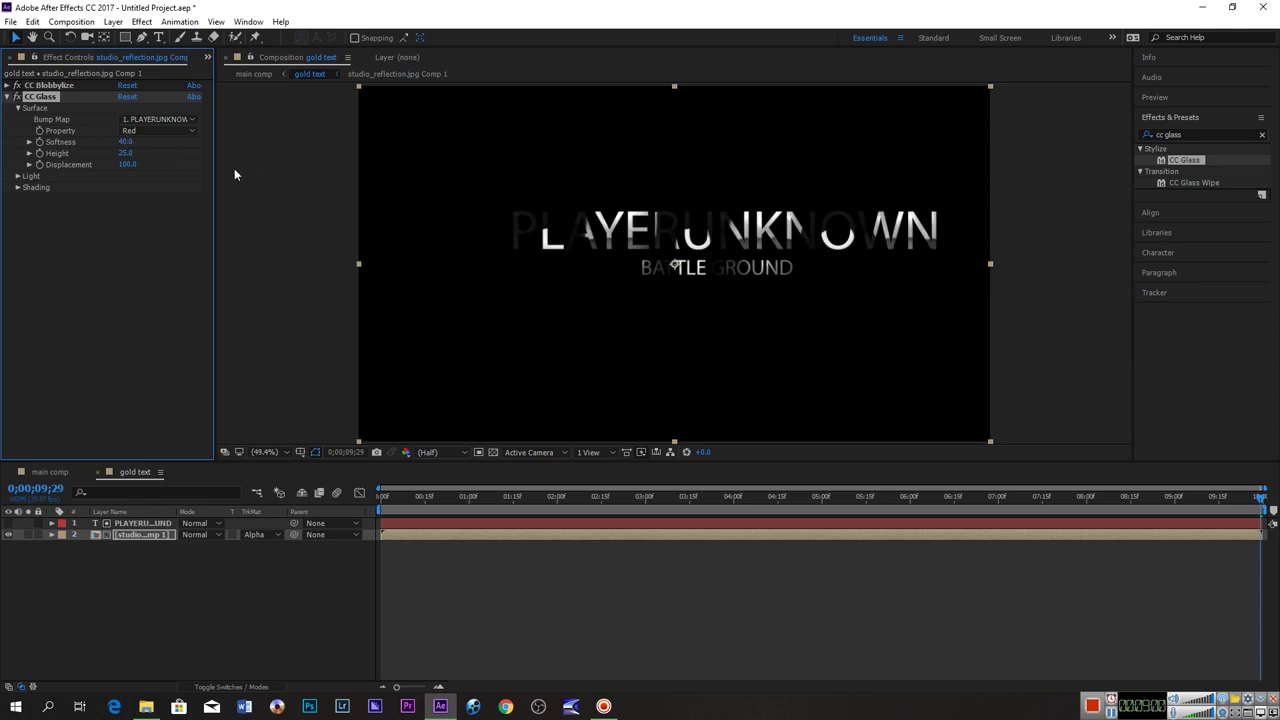
click(128, 153)
text(20)
key(Return)
click(127, 164)
key(BackSpace)
text(400)
key(Return)
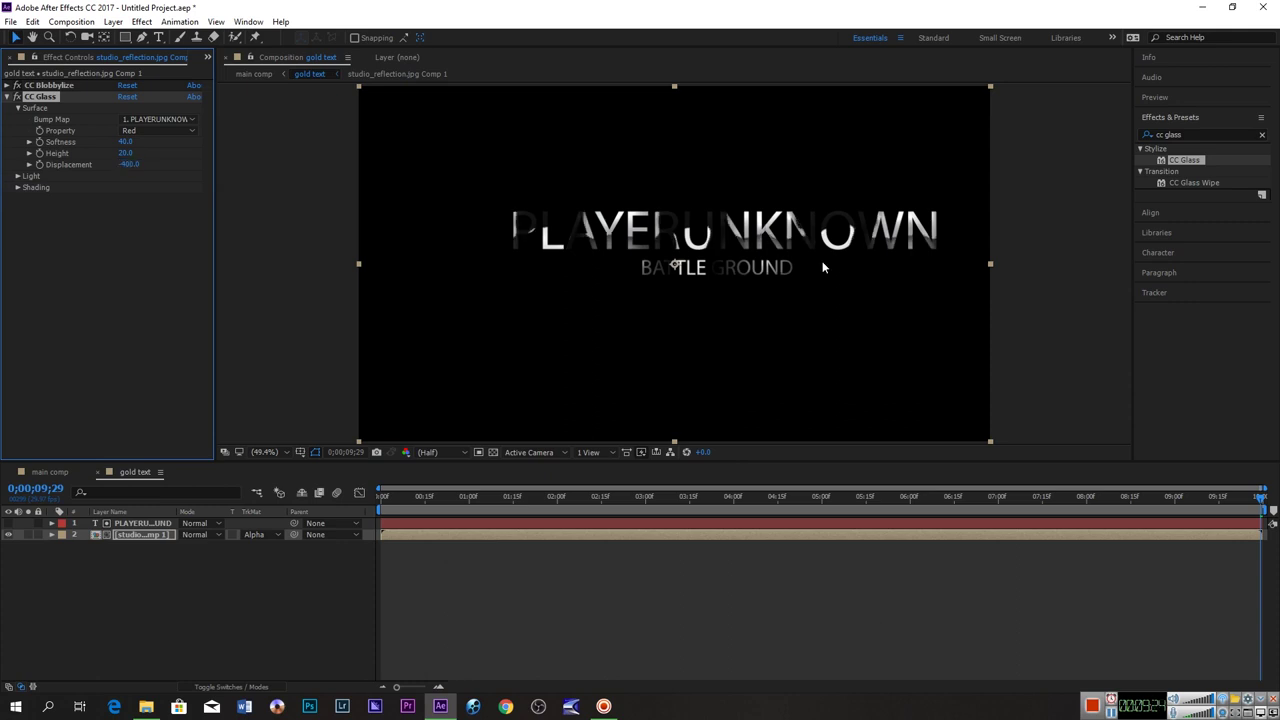
Expand CC Glass's Light settings and set Light Intensity to 120.
click(16, 177)
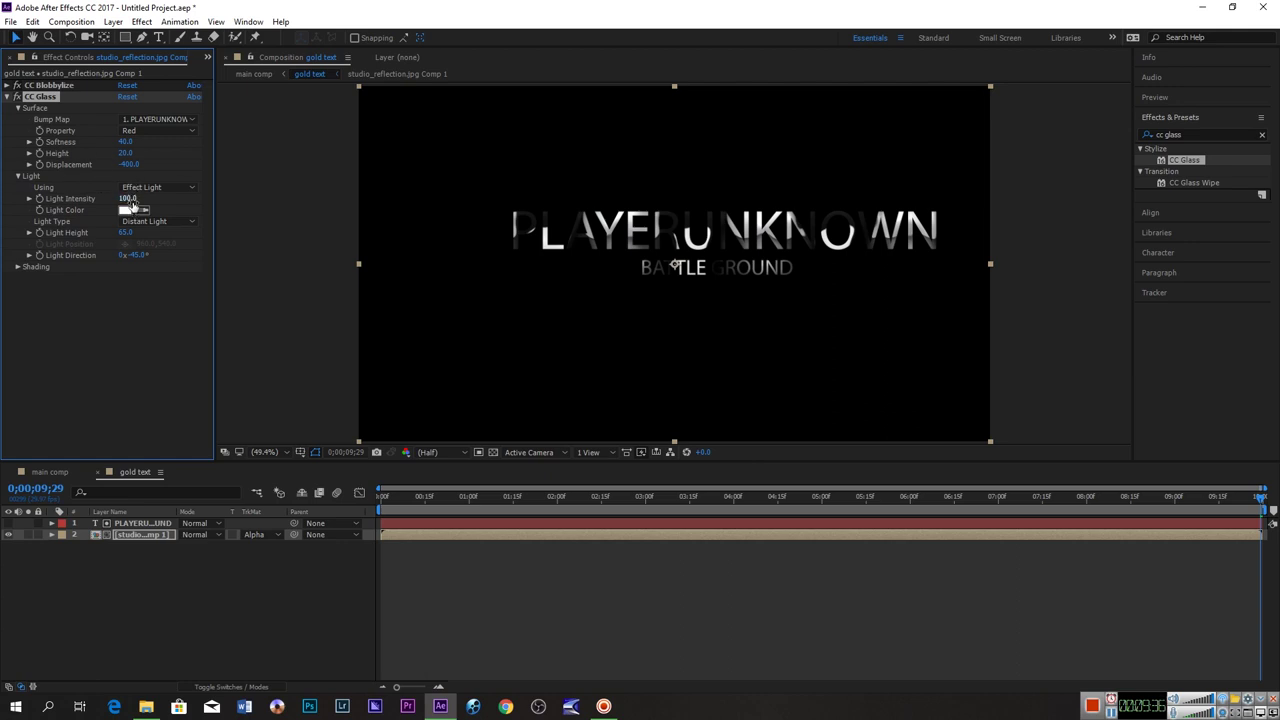
click(132, 199)
text(1)
text(12)
key(Return)
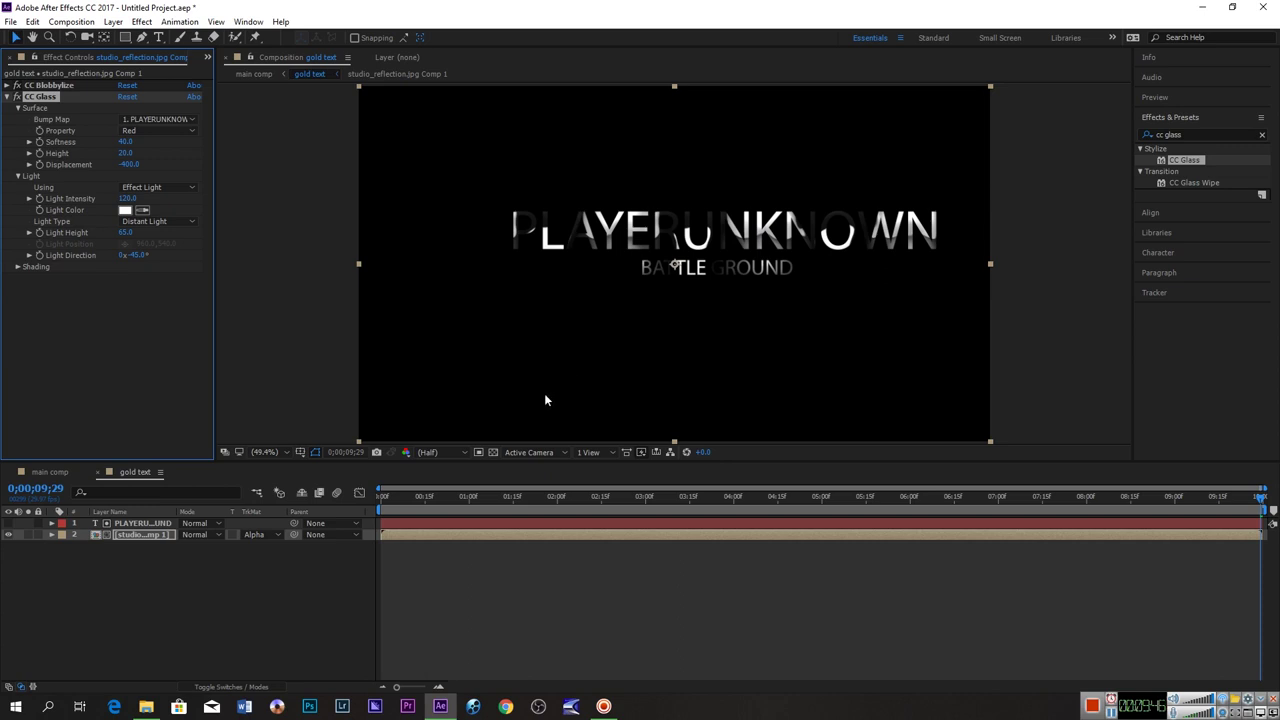
Add a new adjustment layer to the gold text comp.
right_click(204, 602)
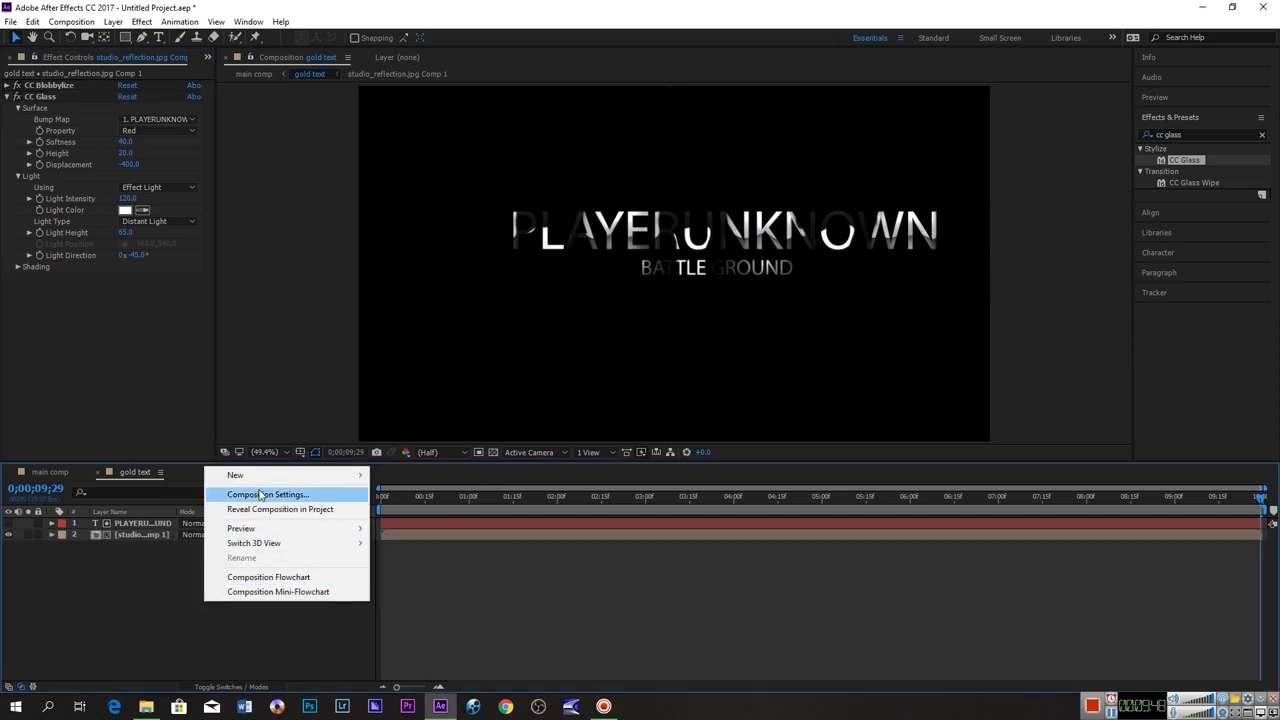
mouse_move(260, 480)
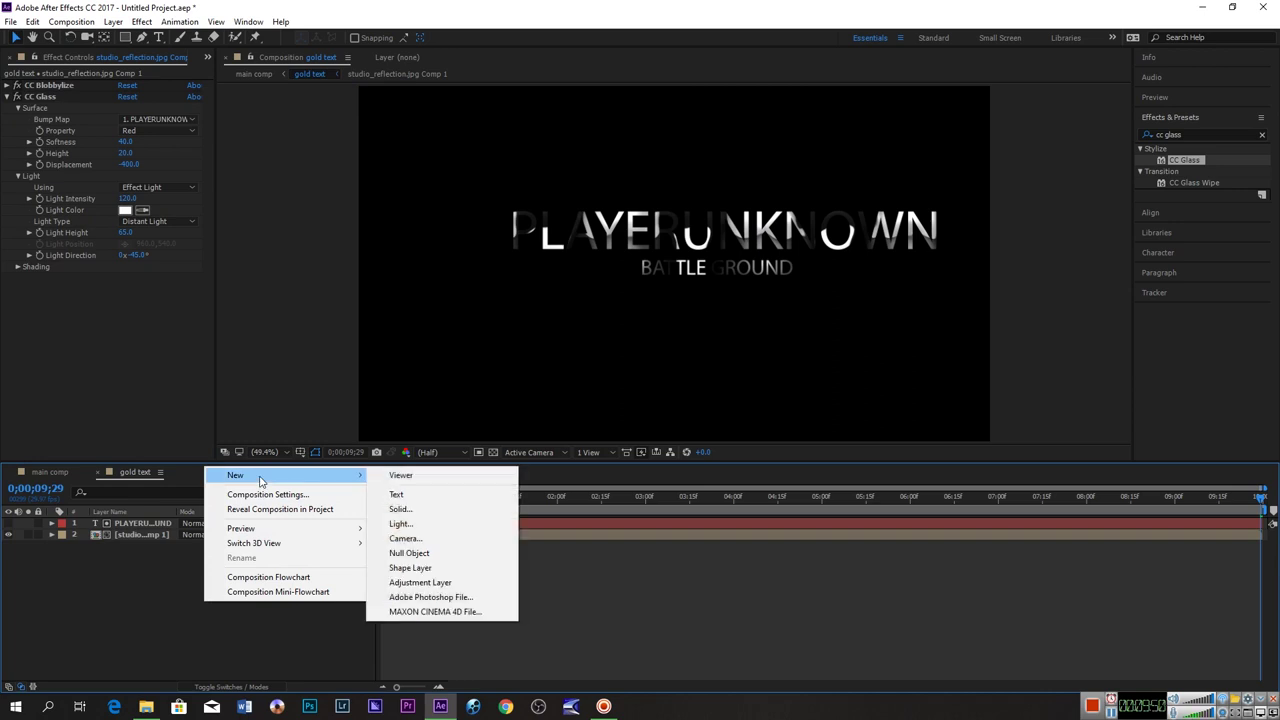
click(441, 582)
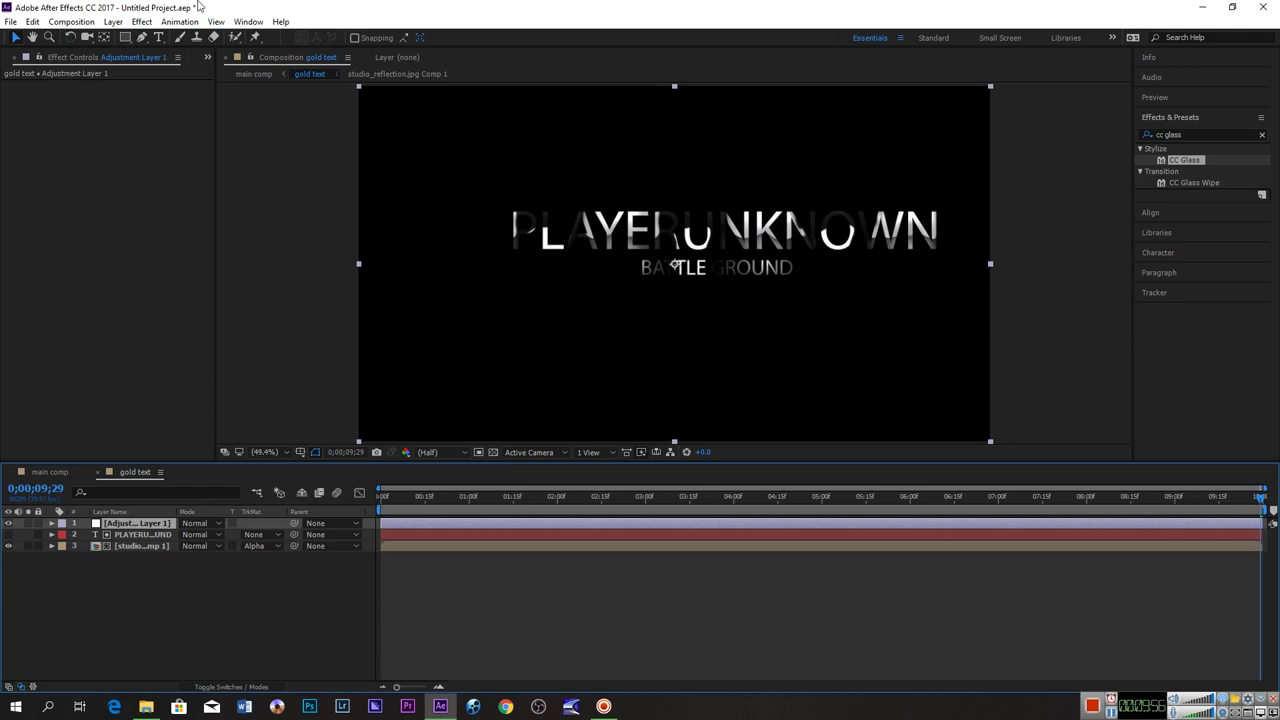
Apply Color Correction > Curves to the adjustment layer.
click(142, 22)
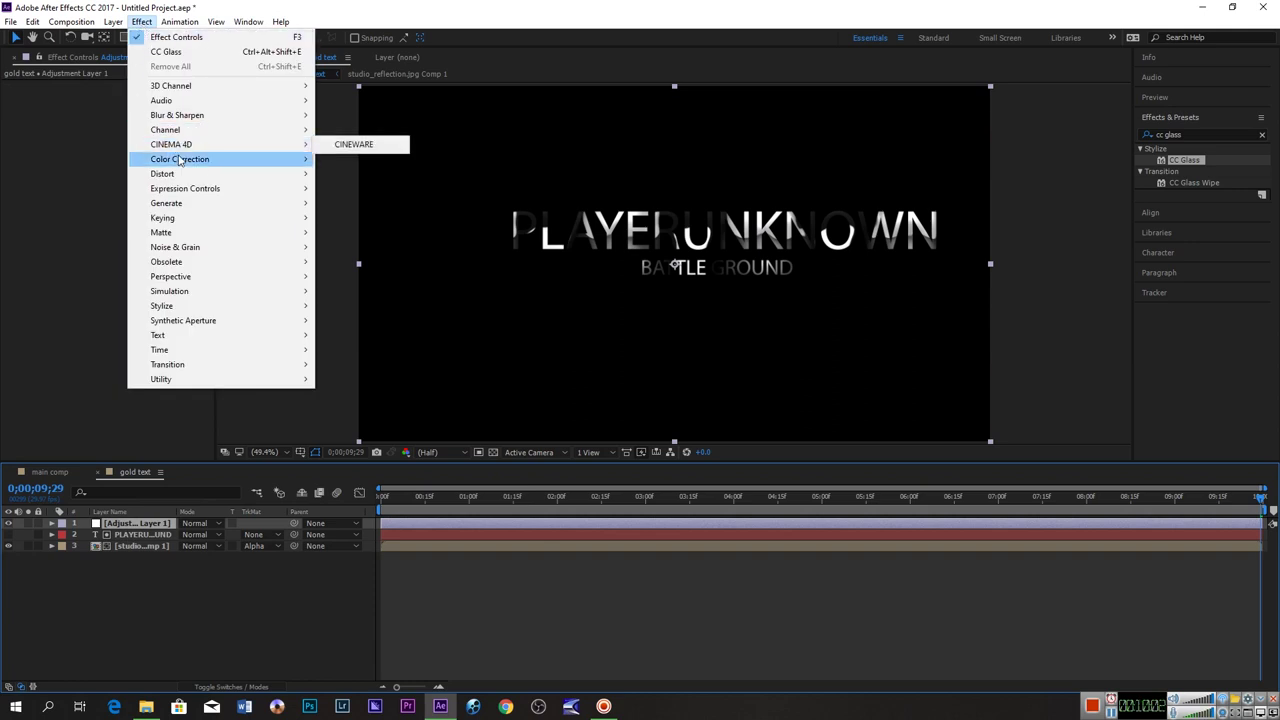
mouse_move(180, 160)
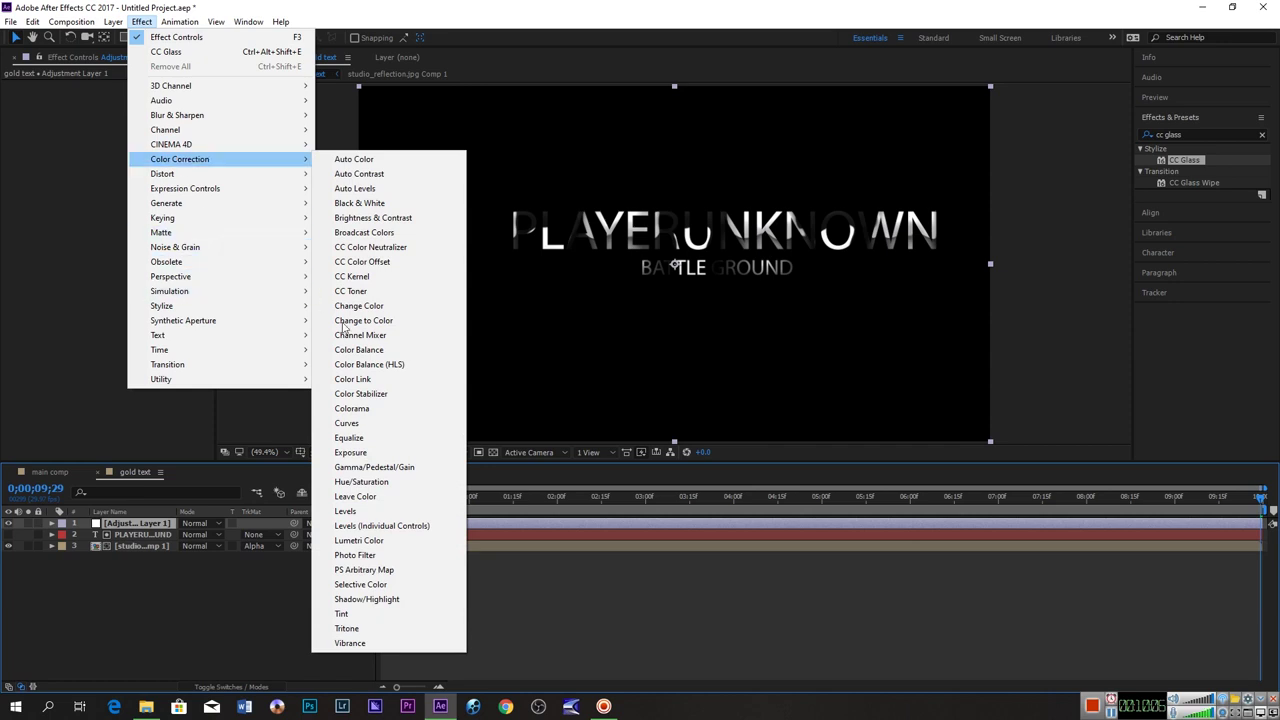
click(368, 424)
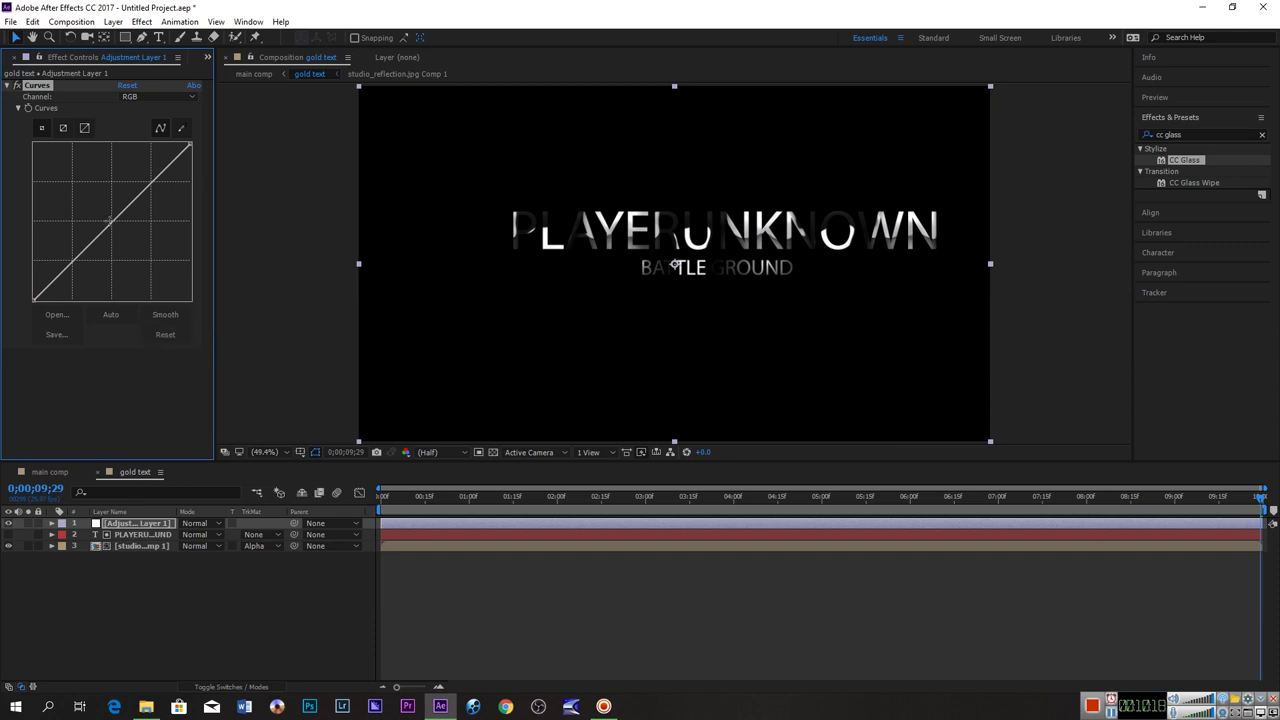
Bend the RGB, Red and Green curves upward and the Blue curve downward for a gold tint.
mouse_move(110, 221)
mouse_down()
mouse_move(70, 200)
mouse_move(96, 206)
mouse_up()
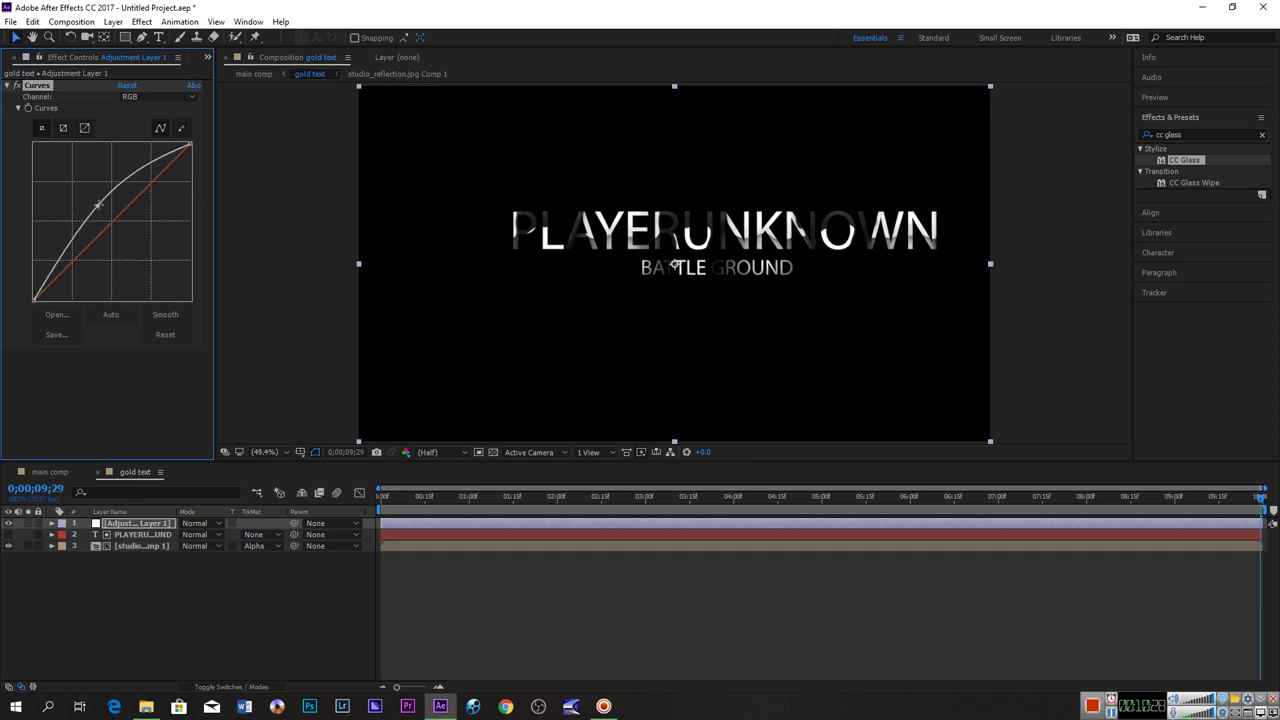
click(188, 96)
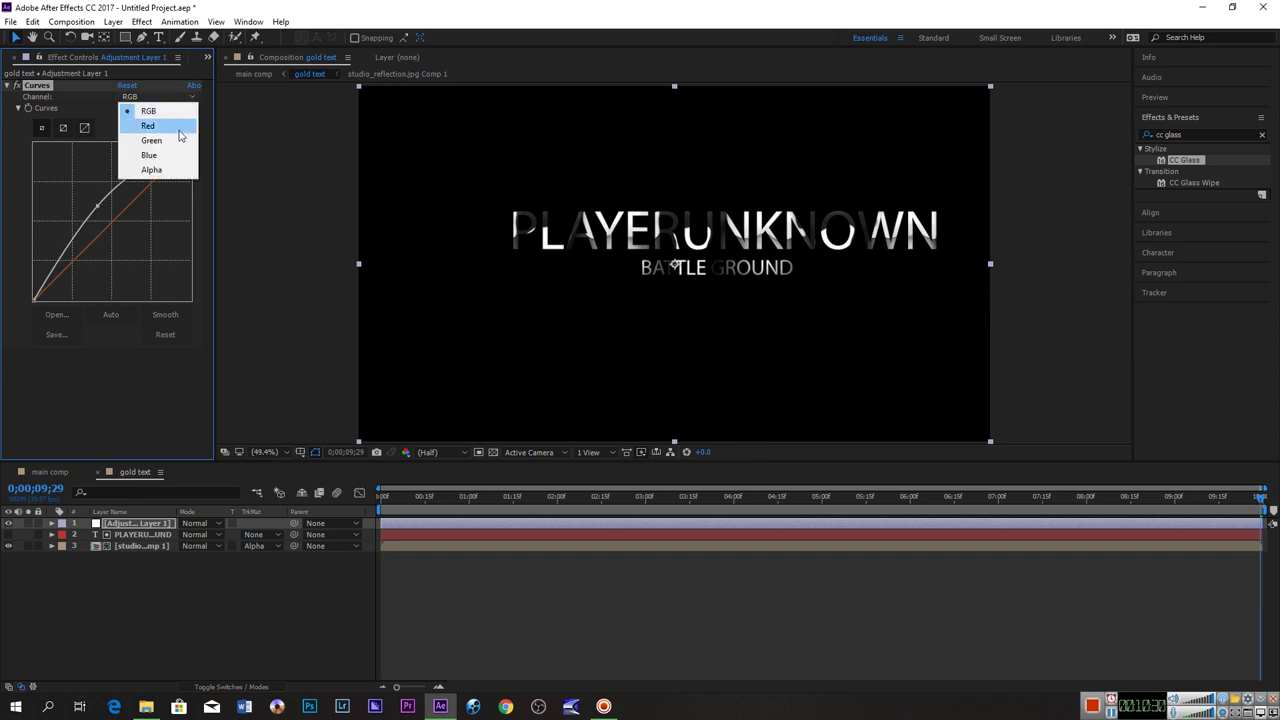
click(148, 125)
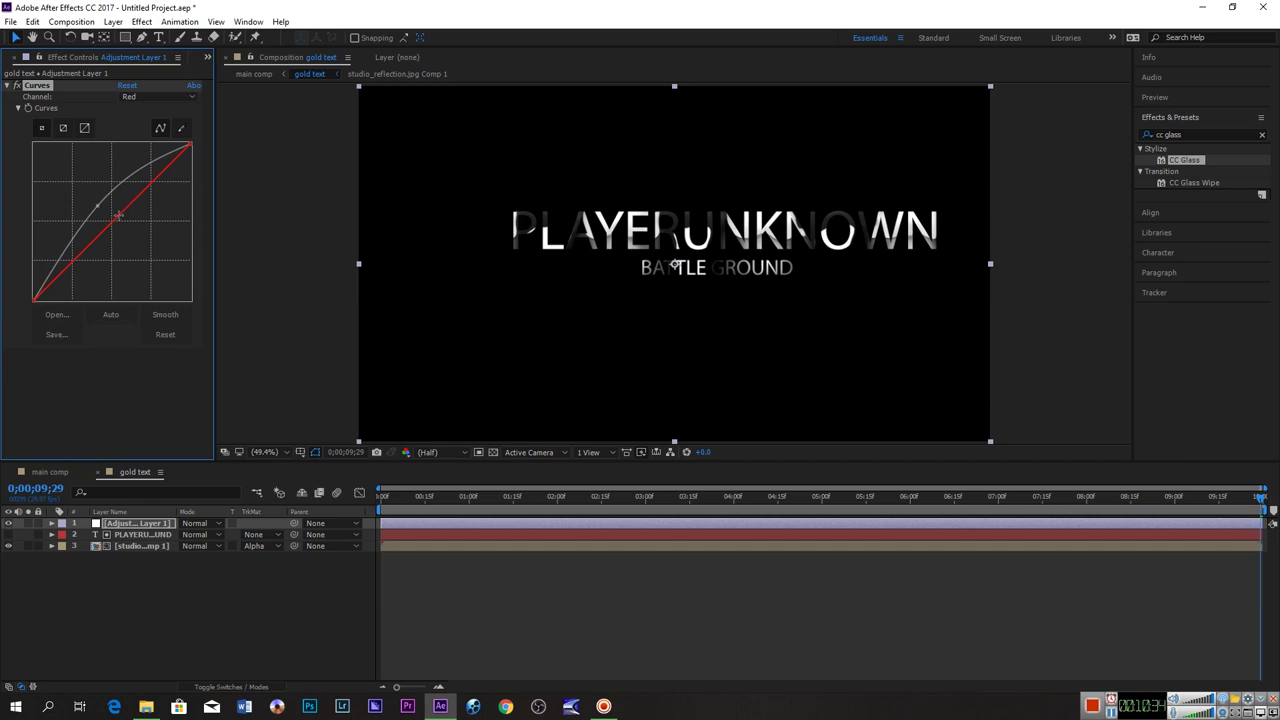
drag(117, 215, 89, 199)
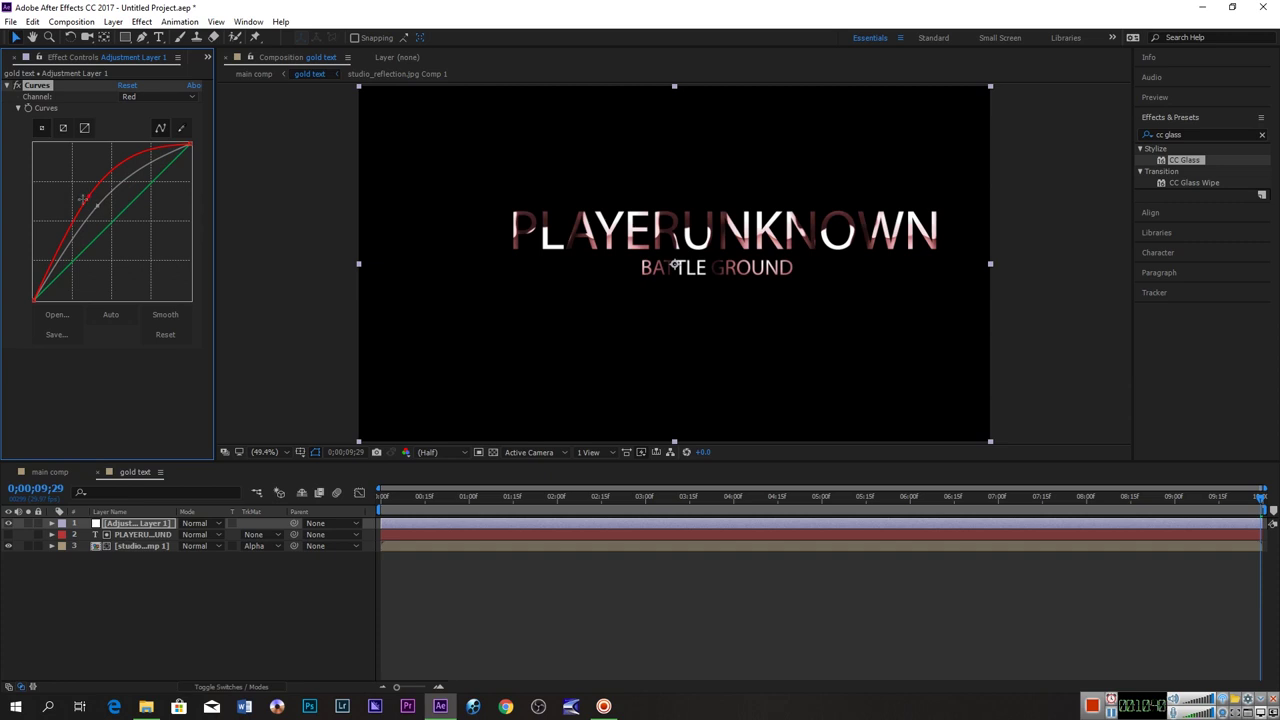
drag(84, 198, 79, 193)
click(150, 97)
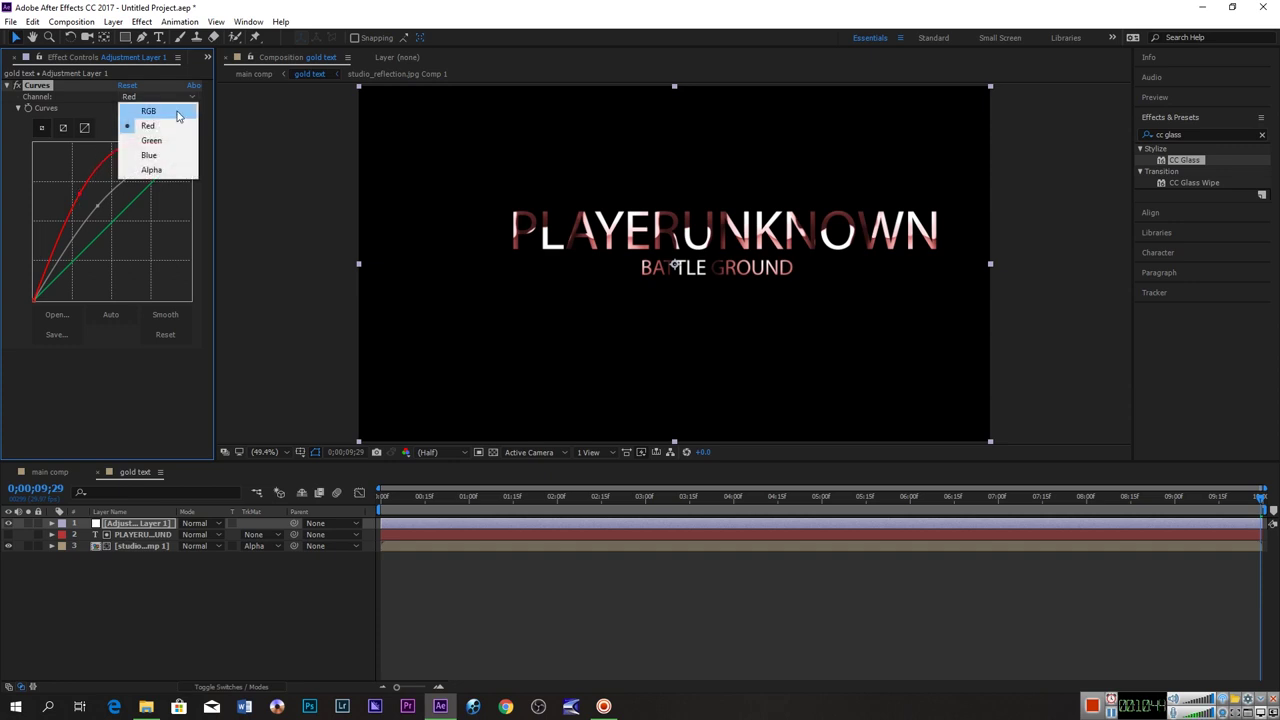
click(170, 142)
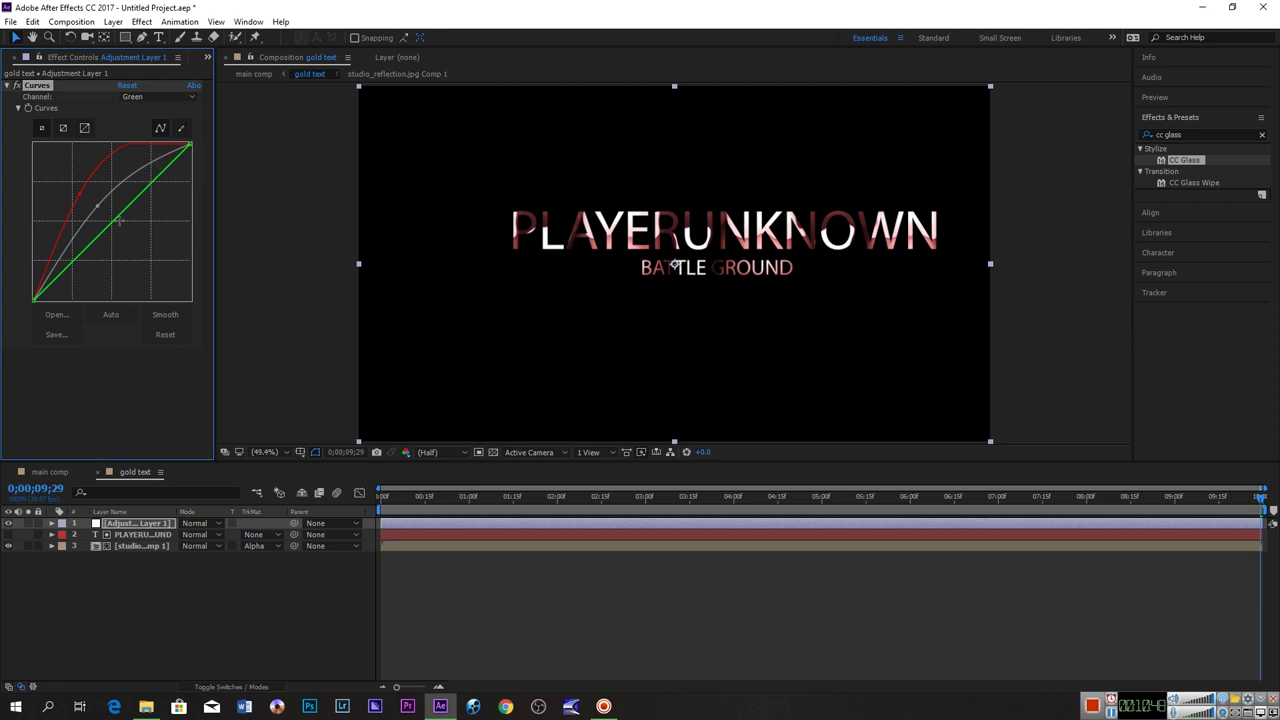
drag(116, 220, 99, 209)
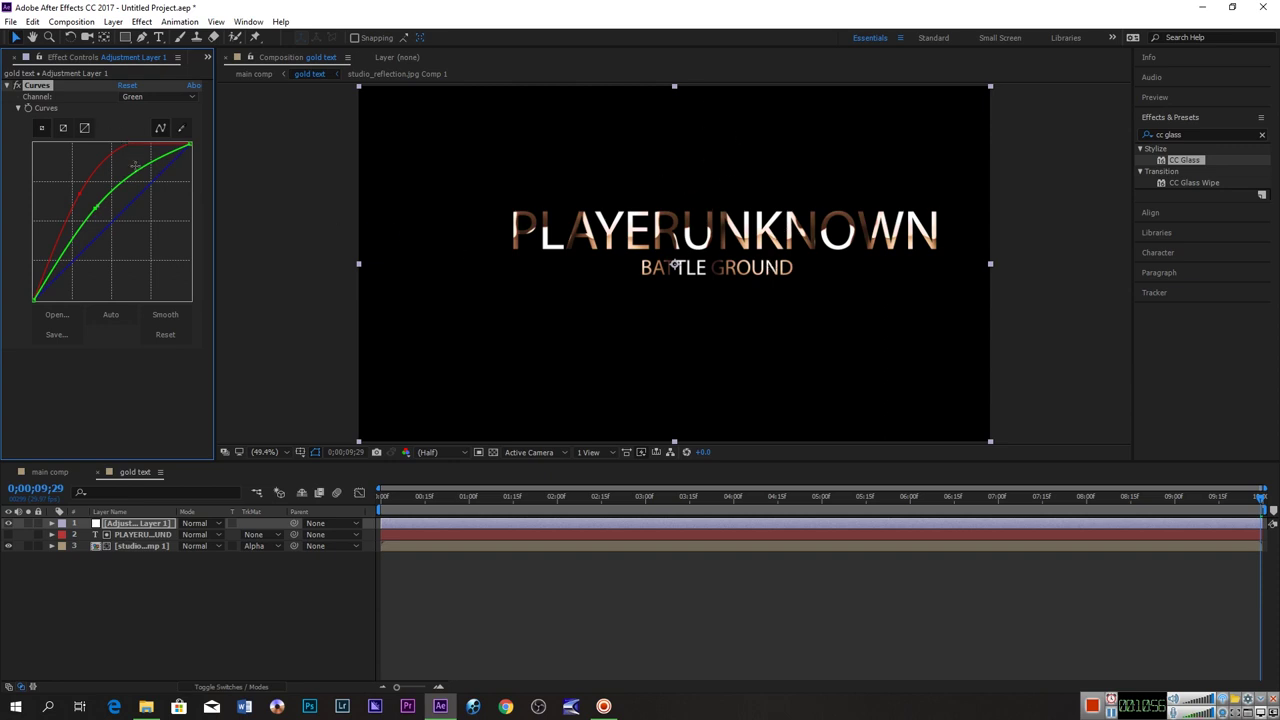
click(157, 96)
click(180, 152)
drag(118, 217, 155, 238)
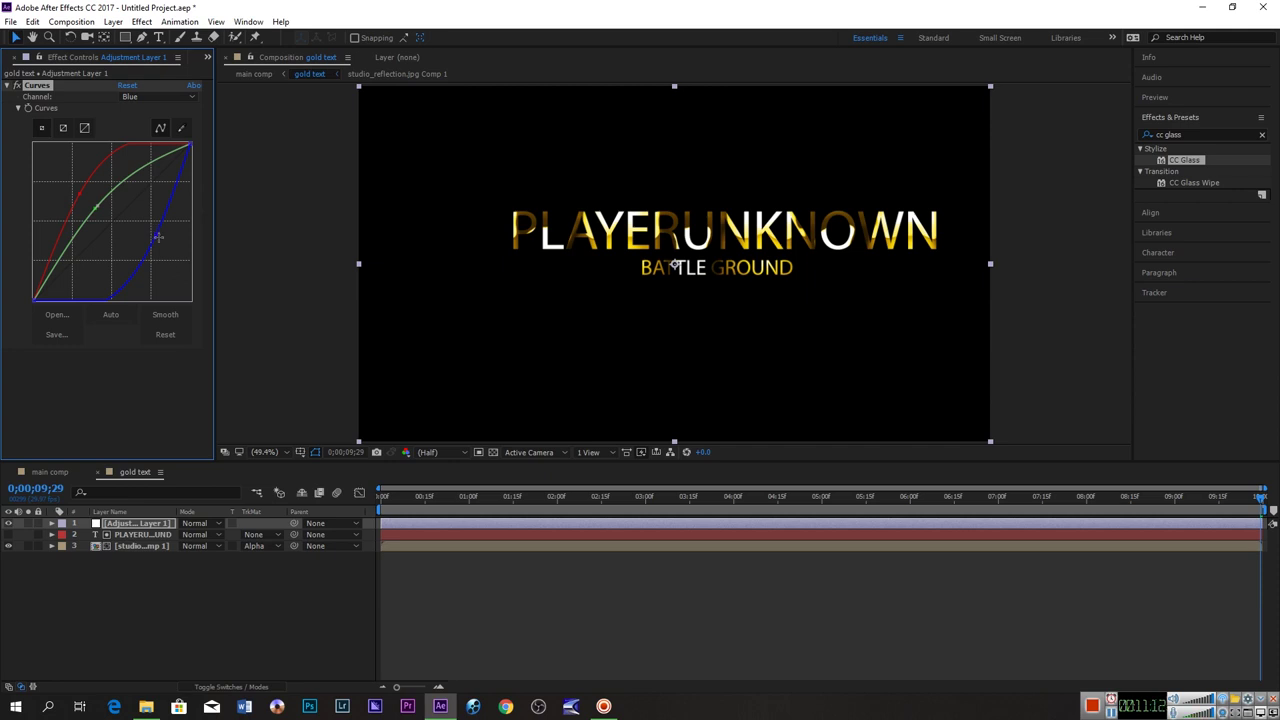
In the main comp, hide the gold text layer, then show and select the stroke layer.
click(50, 472)
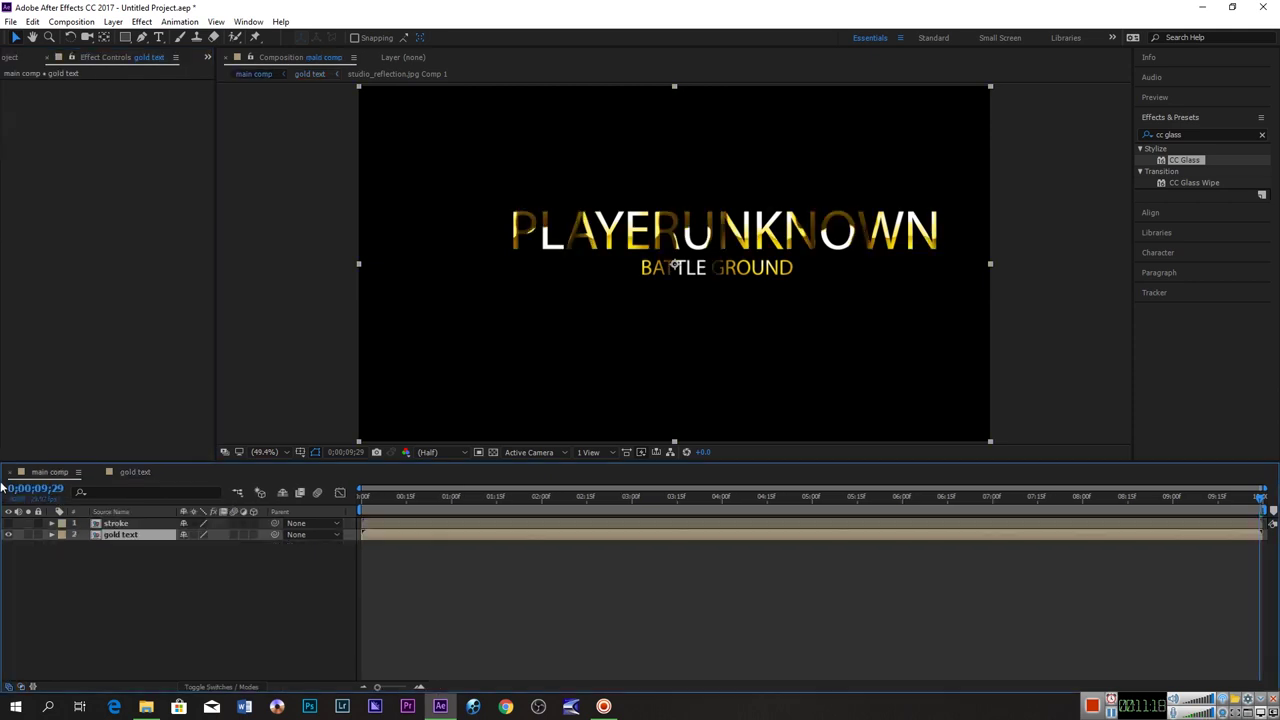
click(9, 535)
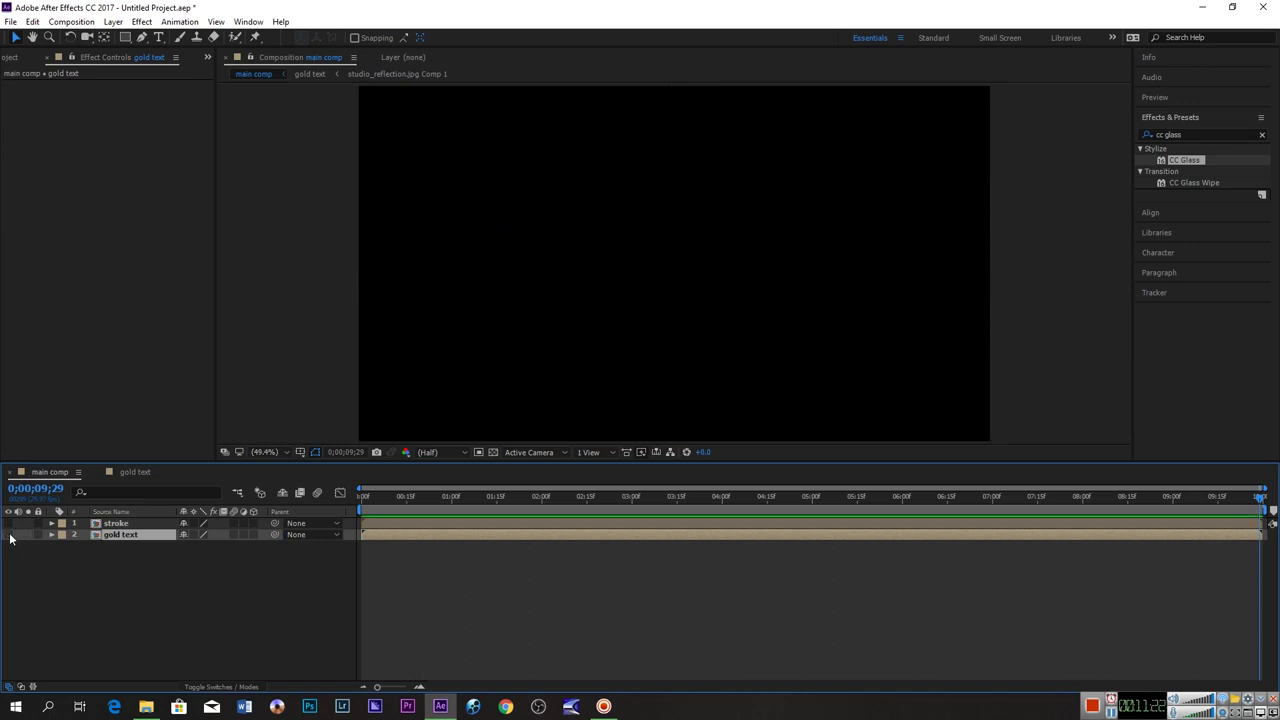
click(9, 524)
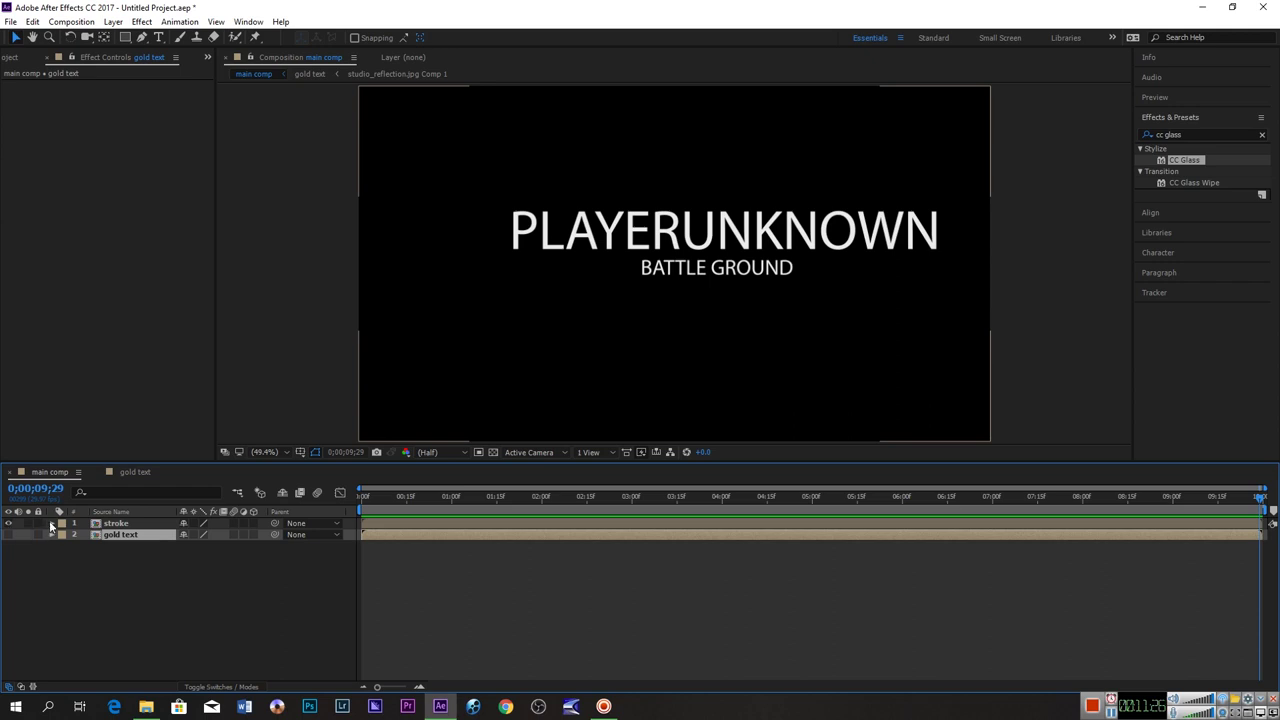
click(115, 524)
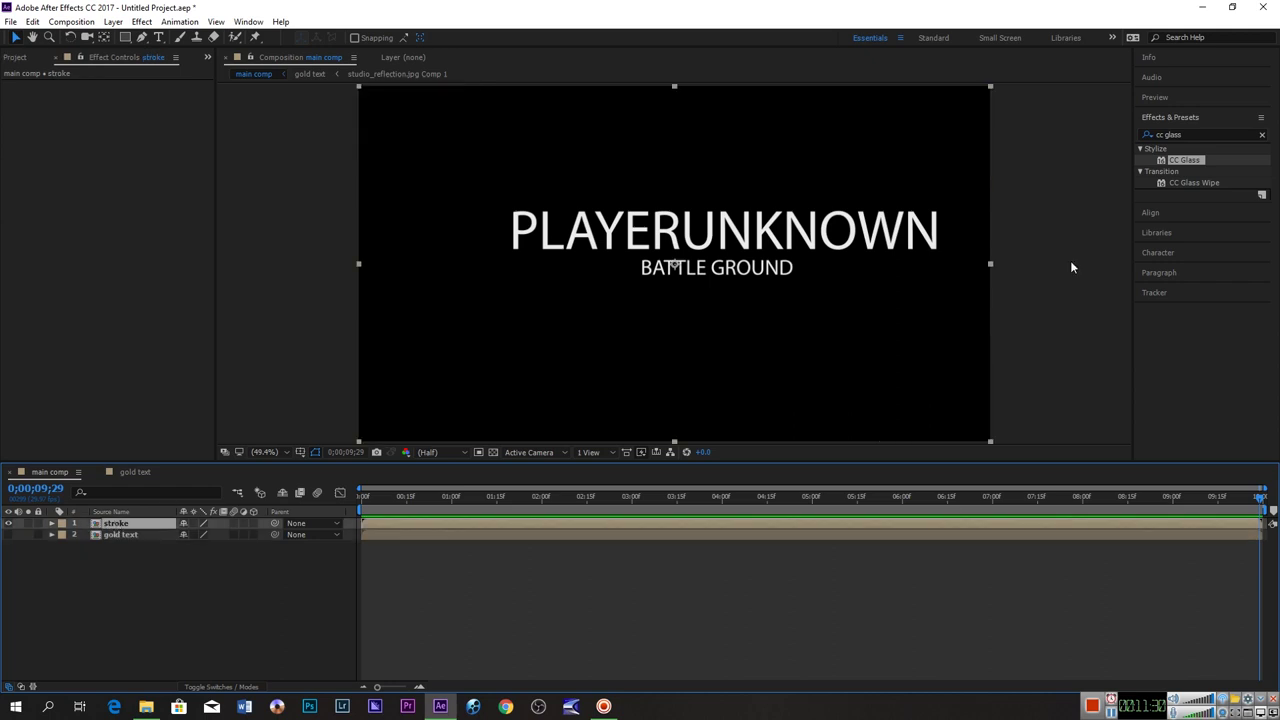
Search 'veg' and apply the Vegas effect to the stroke layer.
key(ctrl+5)
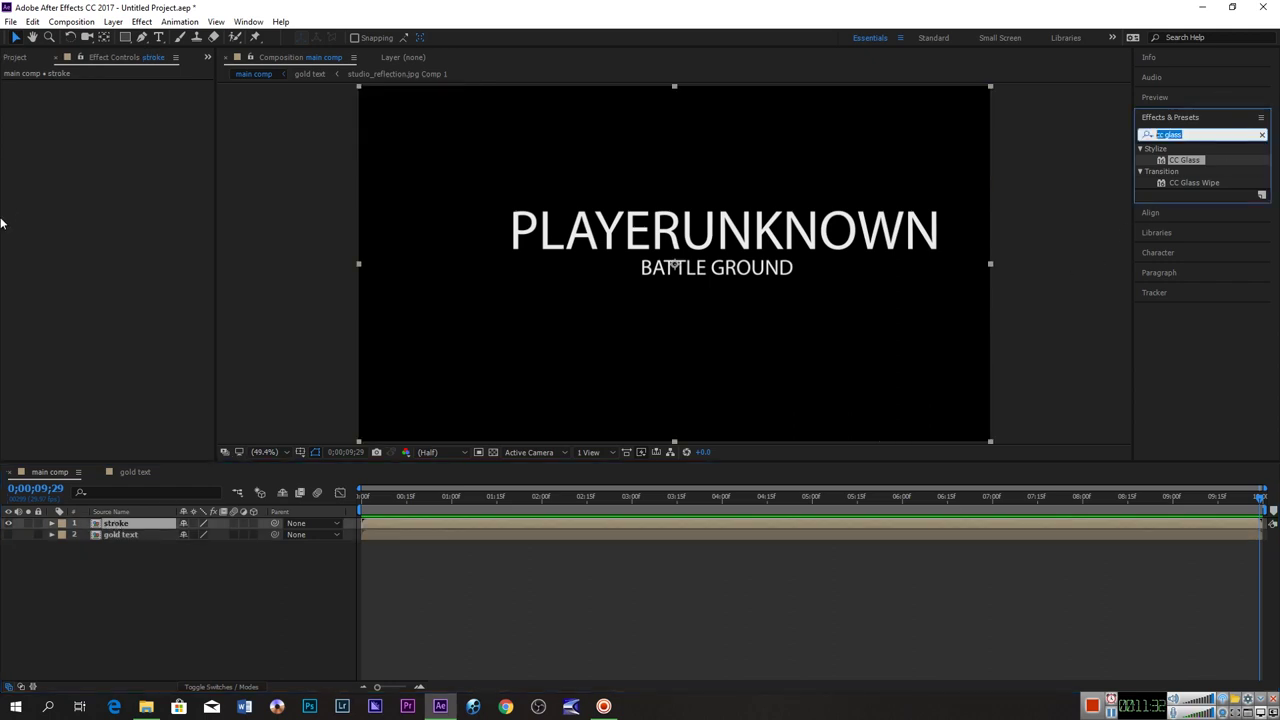
key(BackSpace)
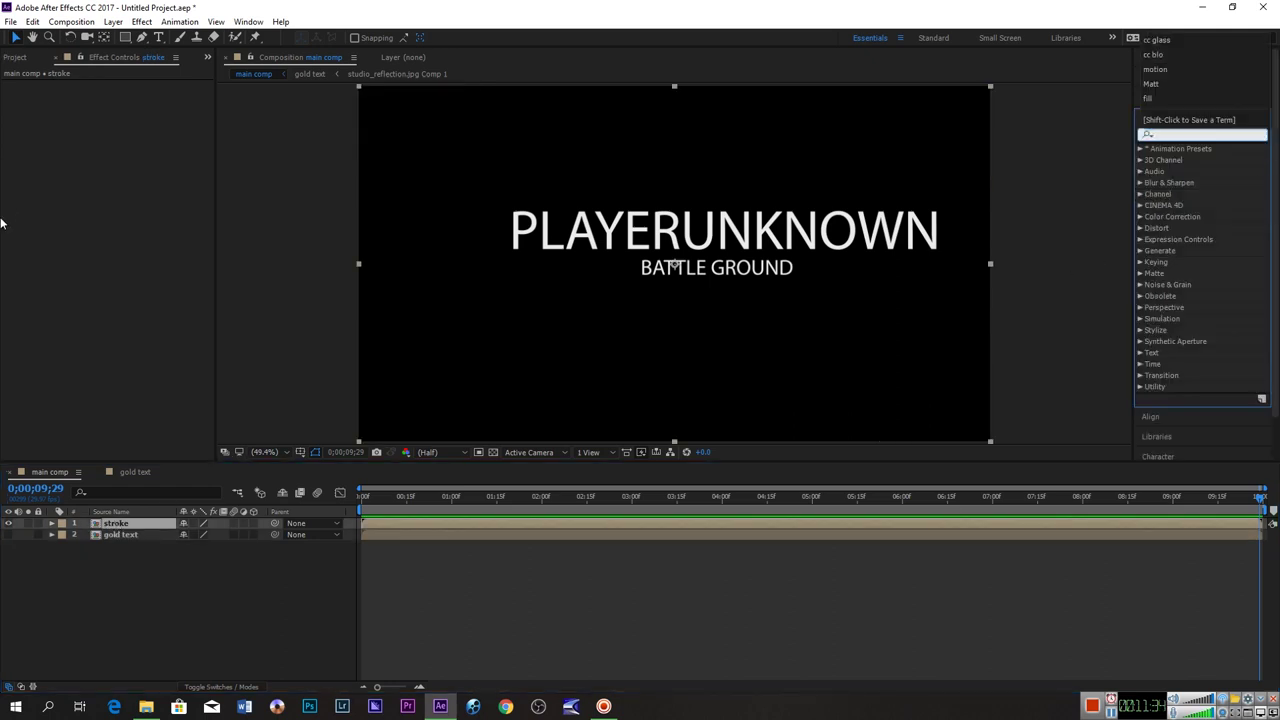
text(veg)
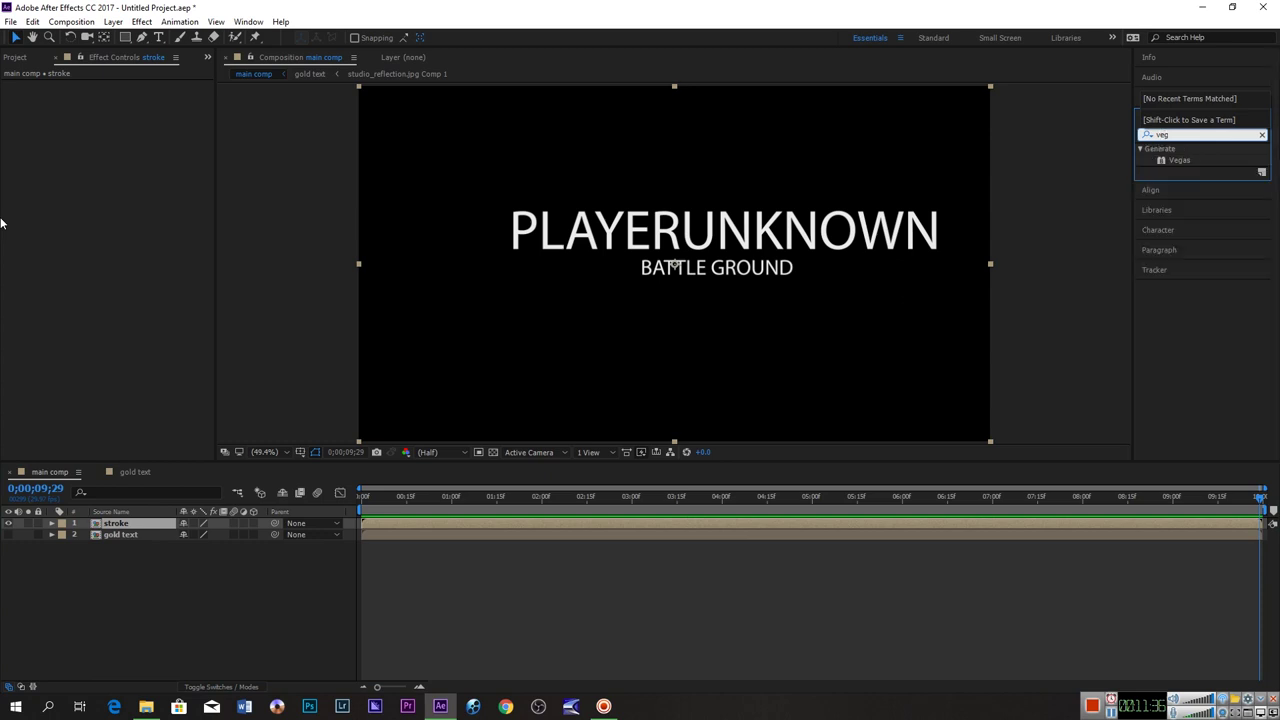
click(1189, 160)
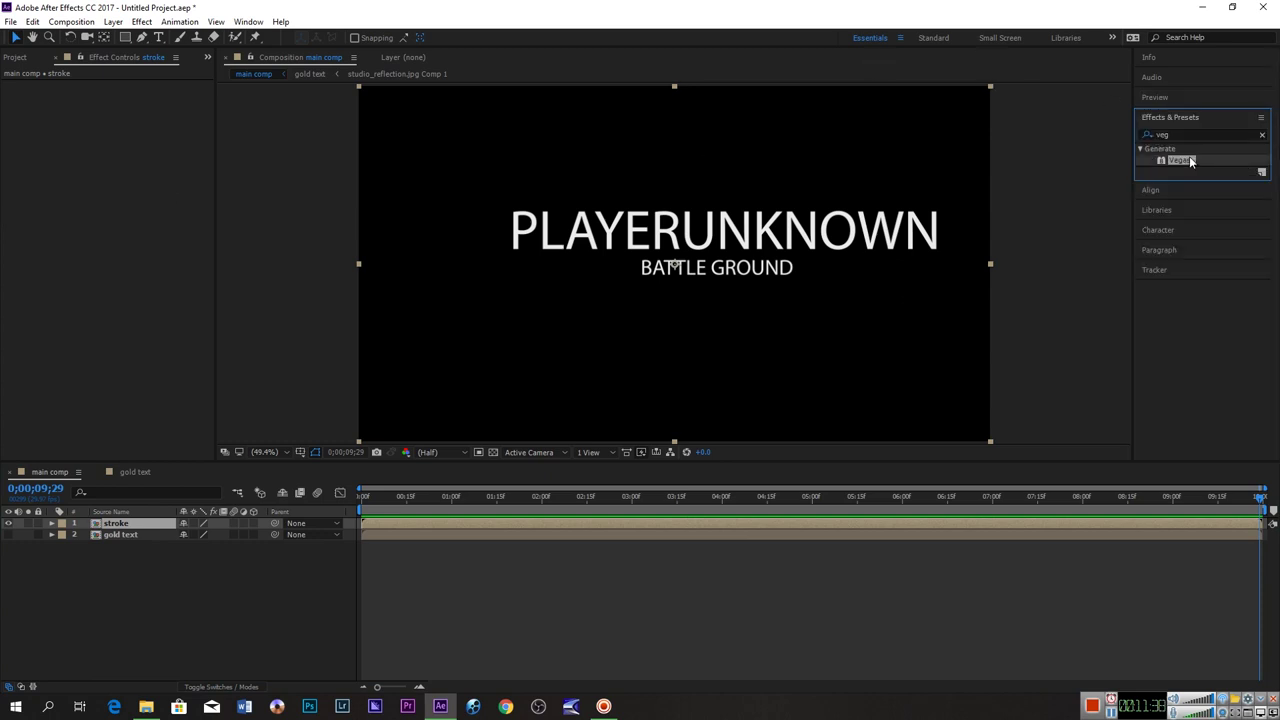
mouse_move(1189, 156)
mouse_down()
mouse_move(64, 513)
mouse_move(112, 524)
mouse_up()
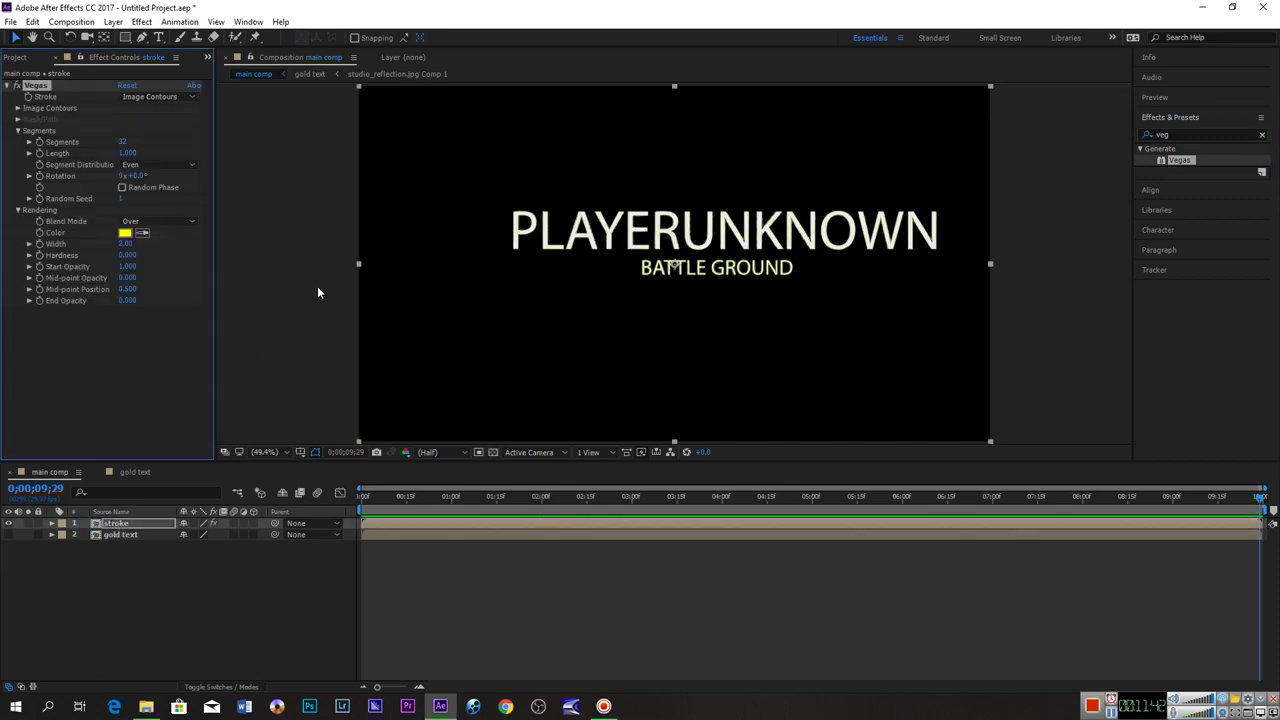
Set Vegas blend mode to Transparent, colour to white (FFFFFF) and width to 1.54.
click(167, 225)
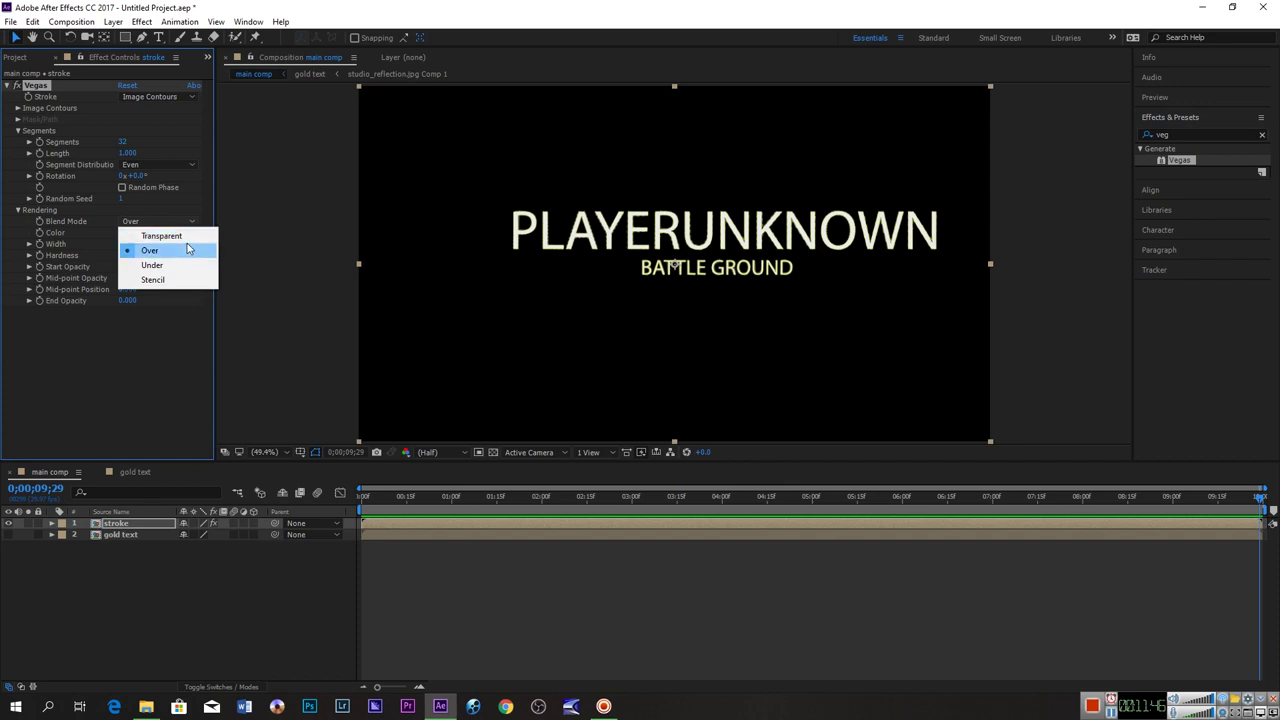
click(186, 238)
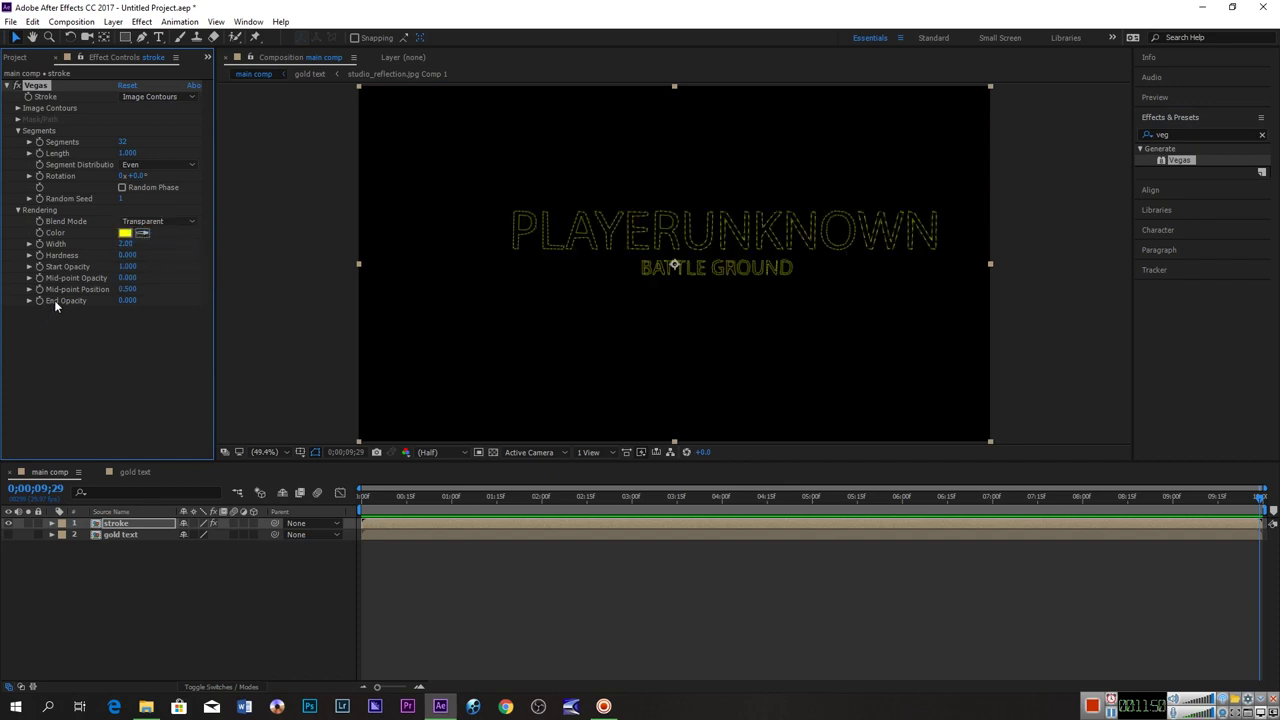
click(124, 233)
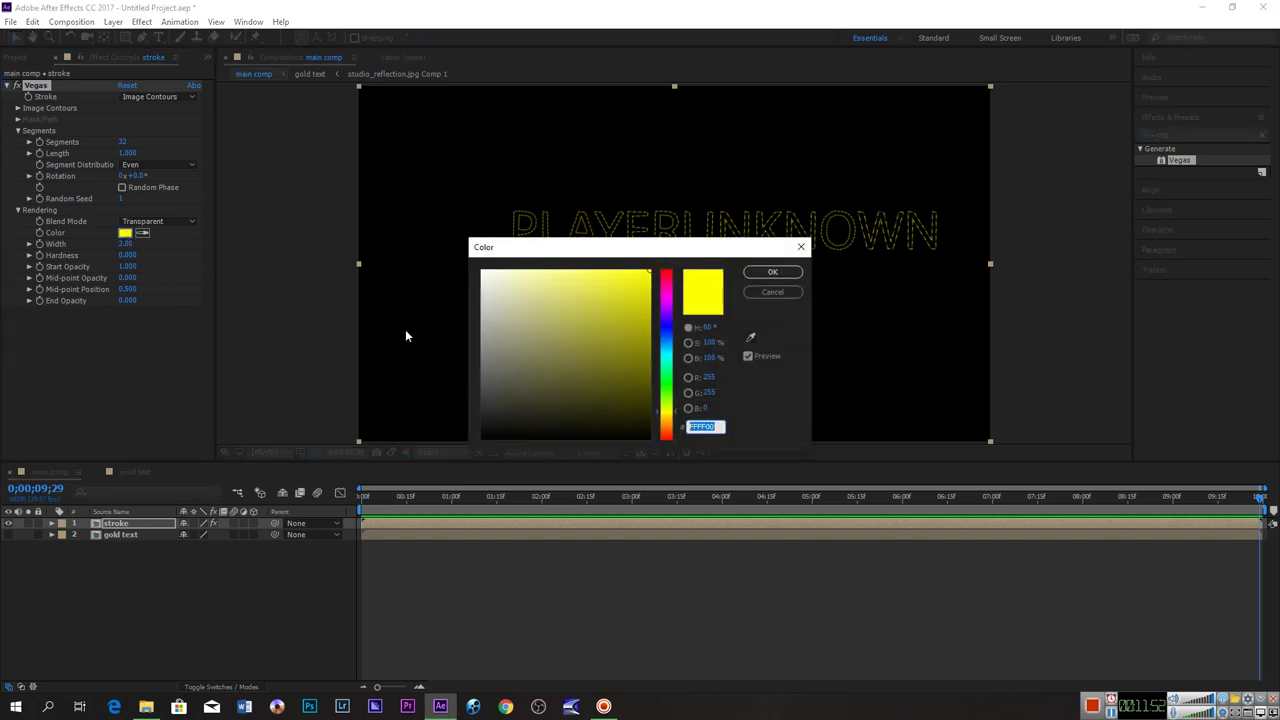
drag(499, 313, 481, 271)
click(772, 271)
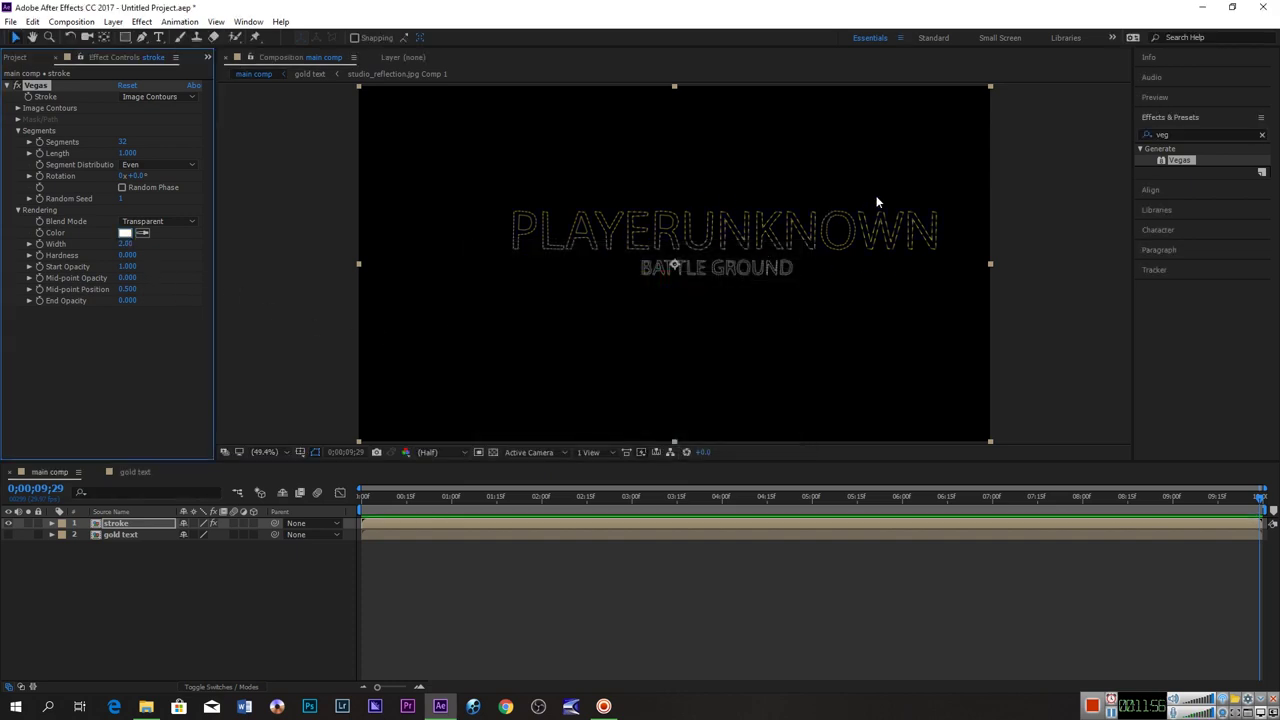
click(125, 244)
text(1.)
text(54)
key(Return)
Set the Vegas stroke to 2 segments with Hardness 0.8.
click(121, 142)
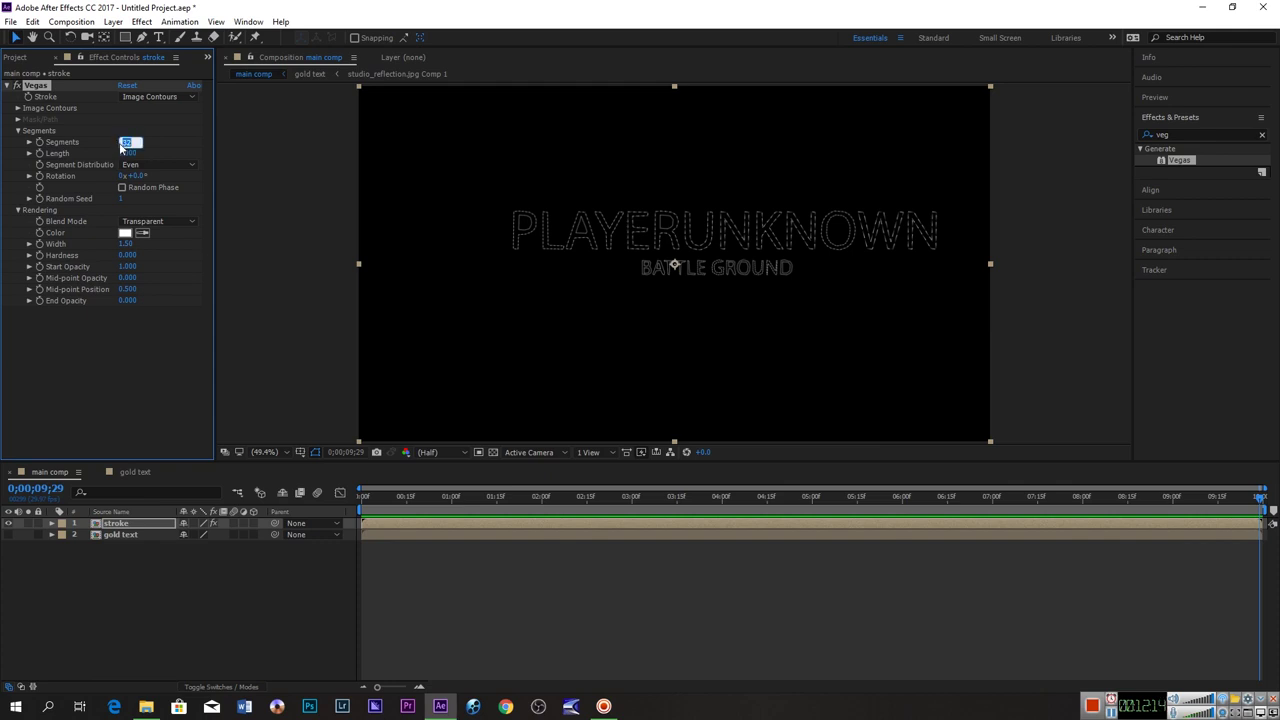
key(BackSpace)
text(1)
key(Return)
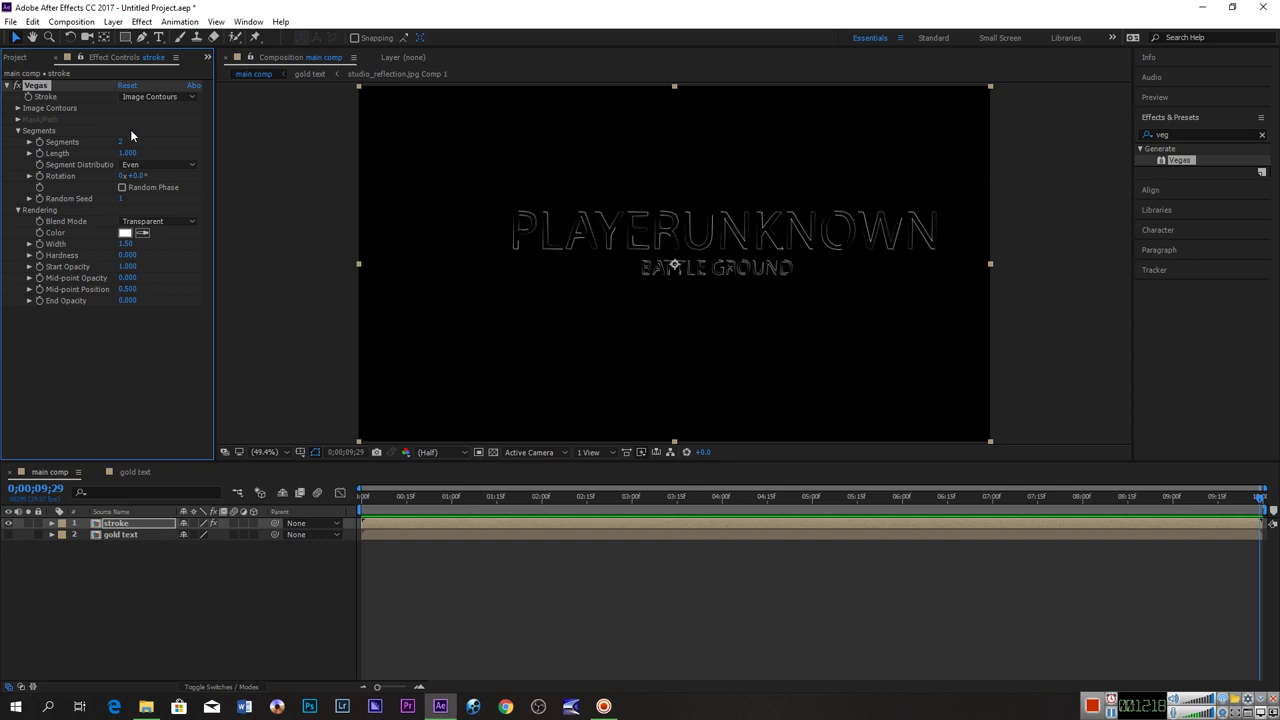
click(127, 255)
key(BackSpace)
text(.)
text(8)
key(Return)
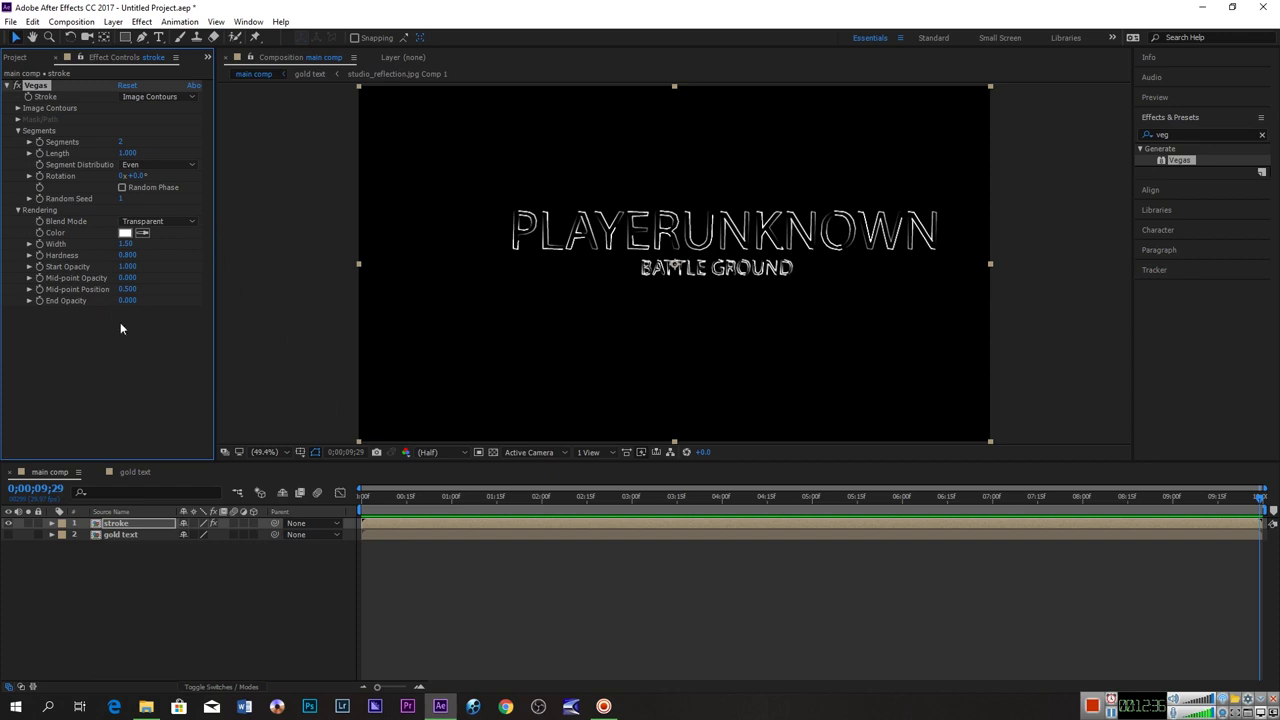
Set Vegas Start Opacity to 0 and Mid-point Opacity to 0.535.
click(126, 266)
text(0)
key(Return)
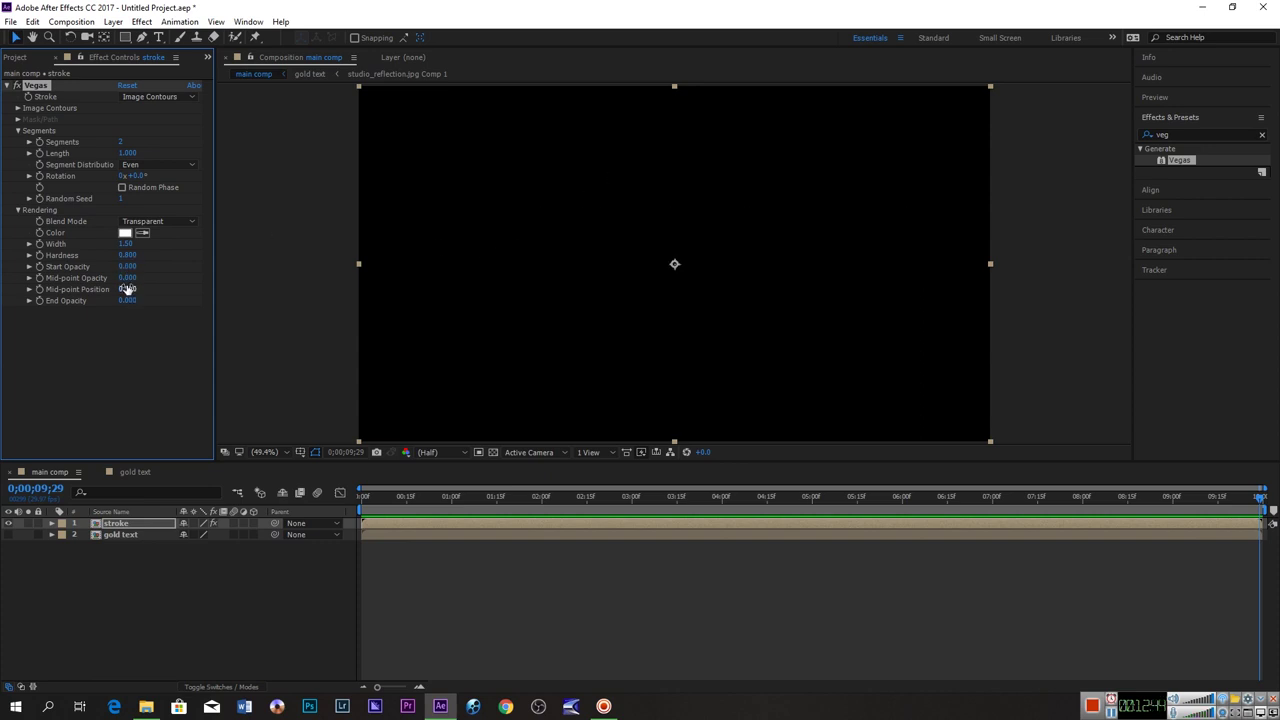
click(126, 277)
text(.)
text(535)
key(Return)
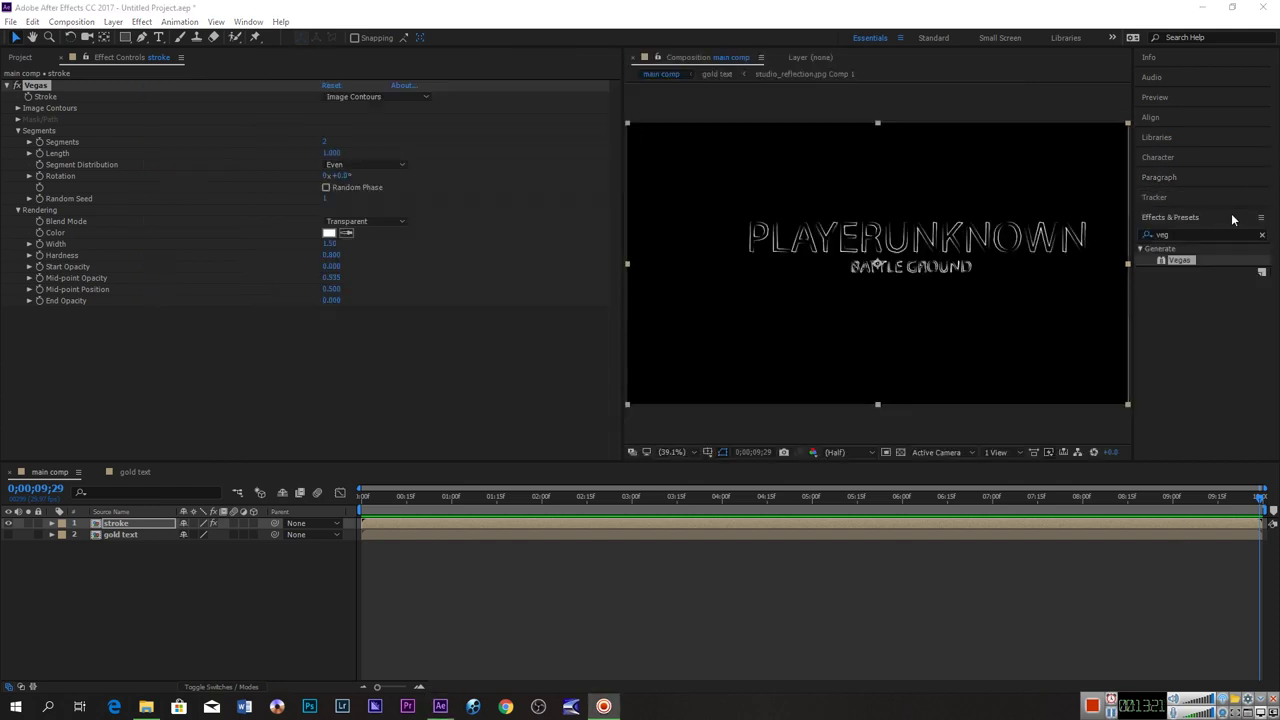
Search 'glow' and apply the Glow effect to the stroke layer.
click(1210, 234)
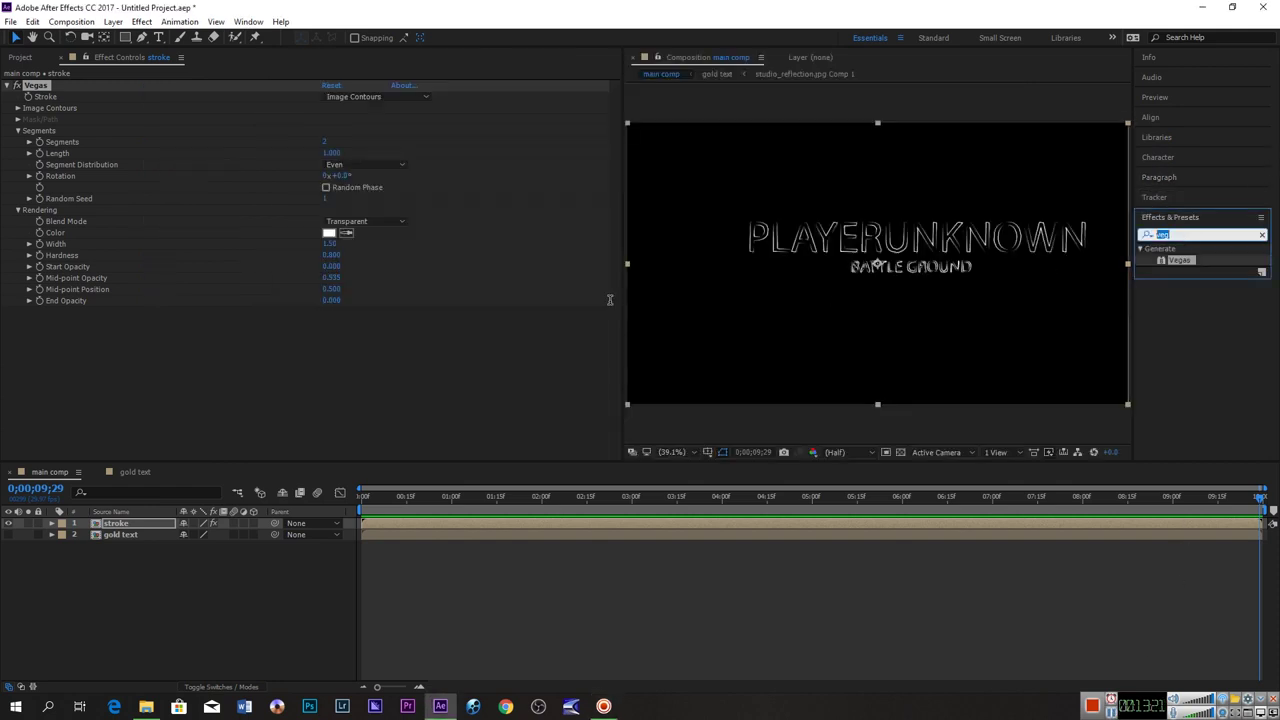
key(BackSpace)
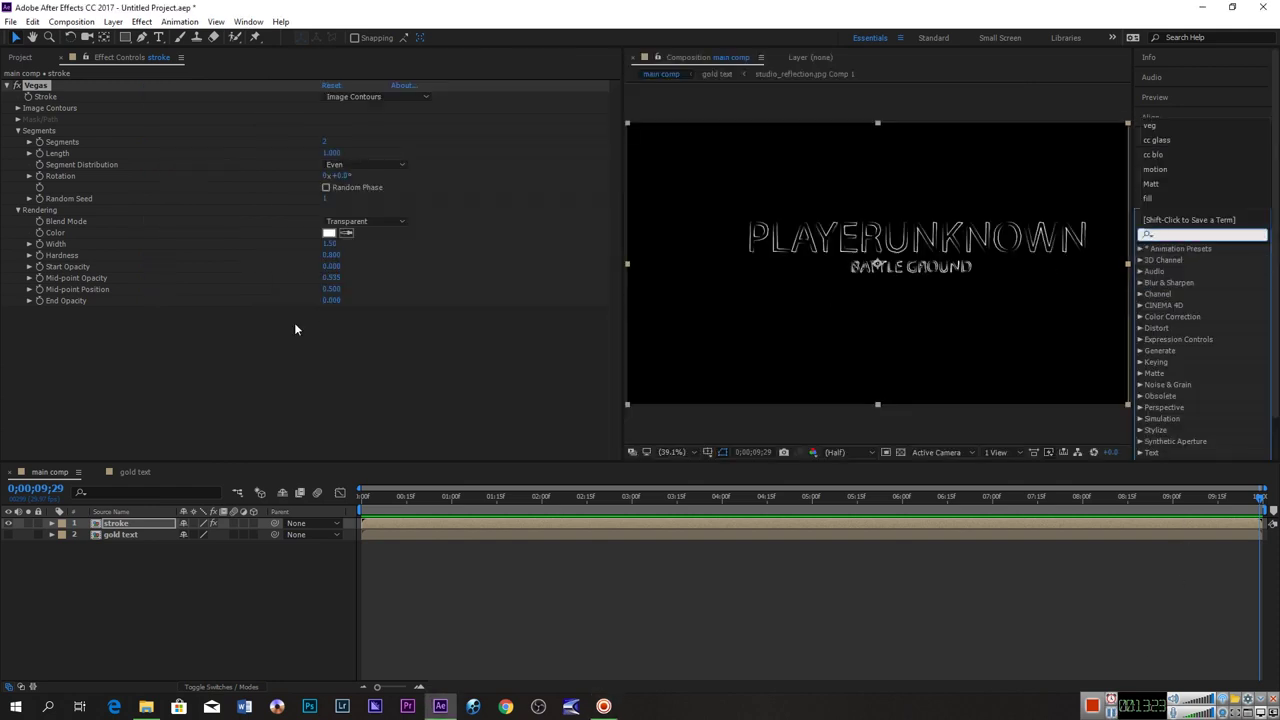
key(Escape)
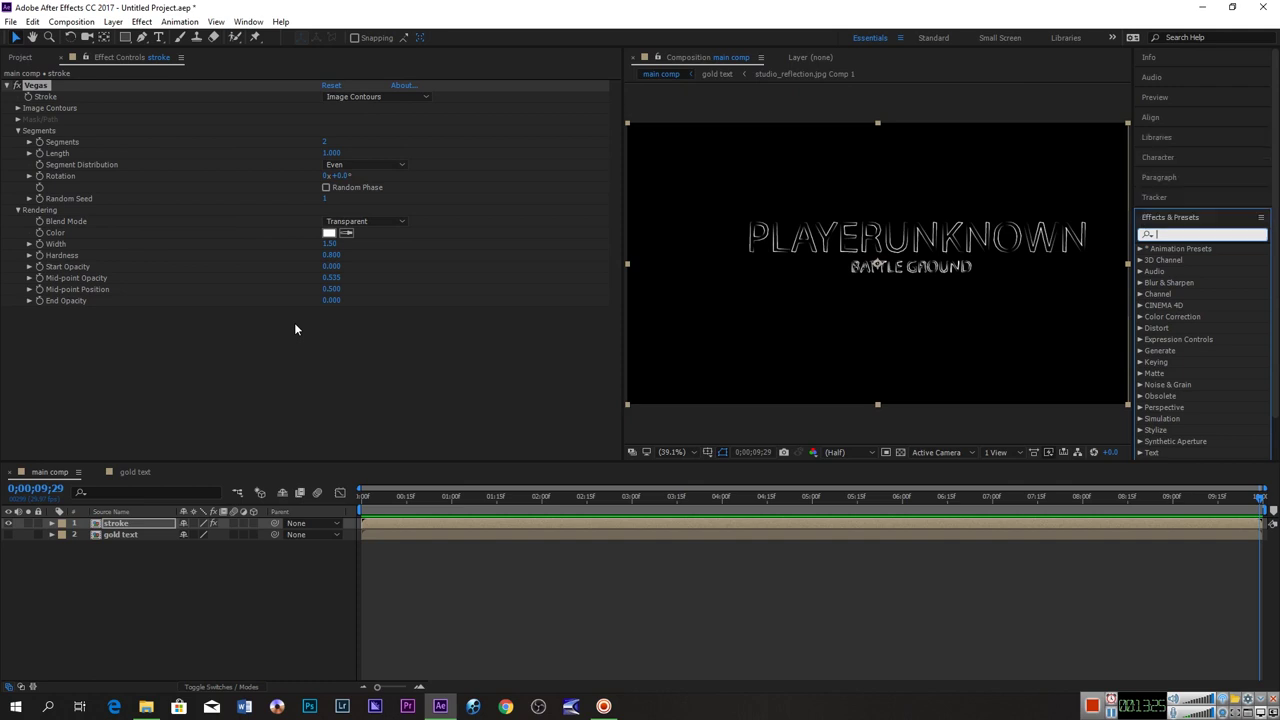
text(gl)
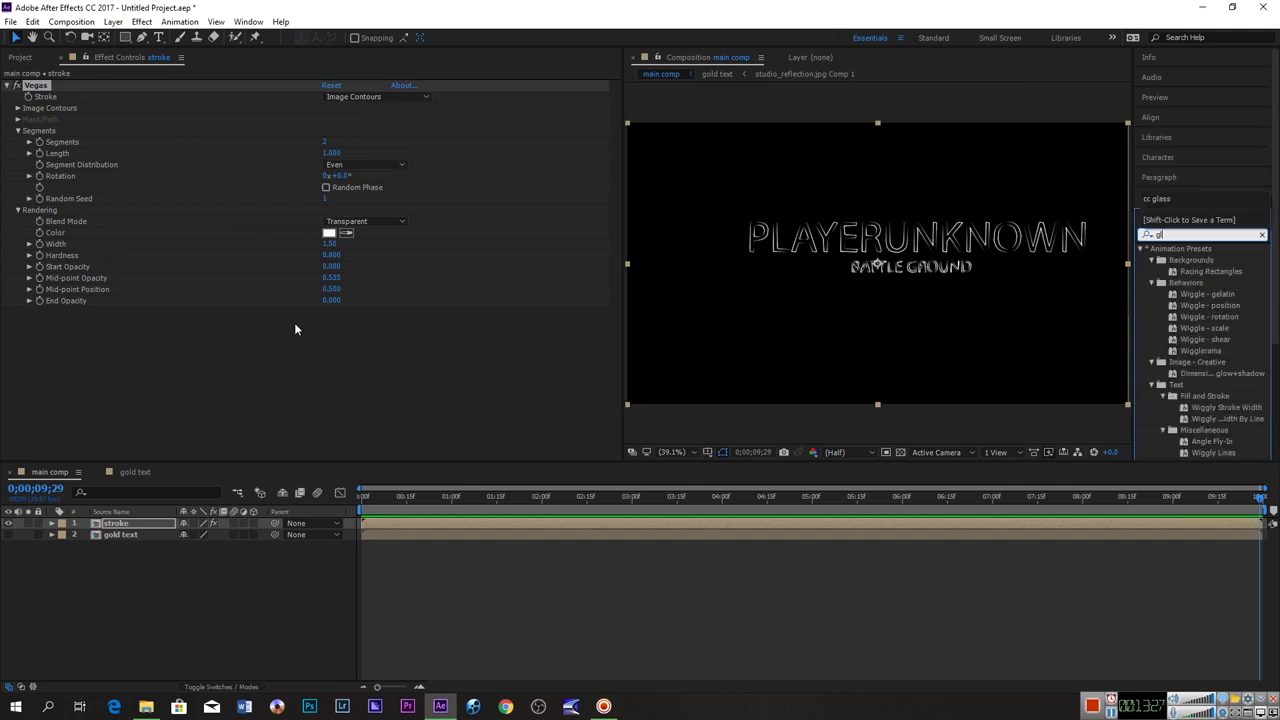
text(ow)
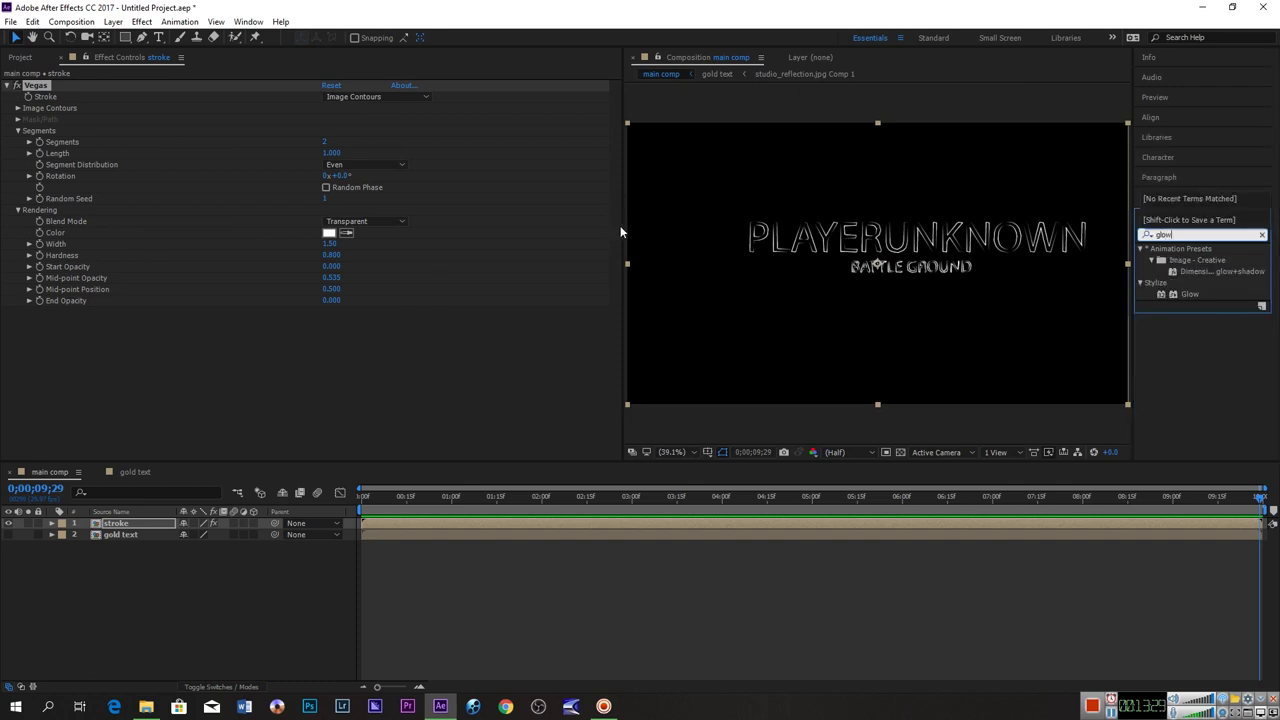
mouse_move(620, 232)
mouse_down()
mouse_move(417, 249)
mouse_move(315, 242)
mouse_up()
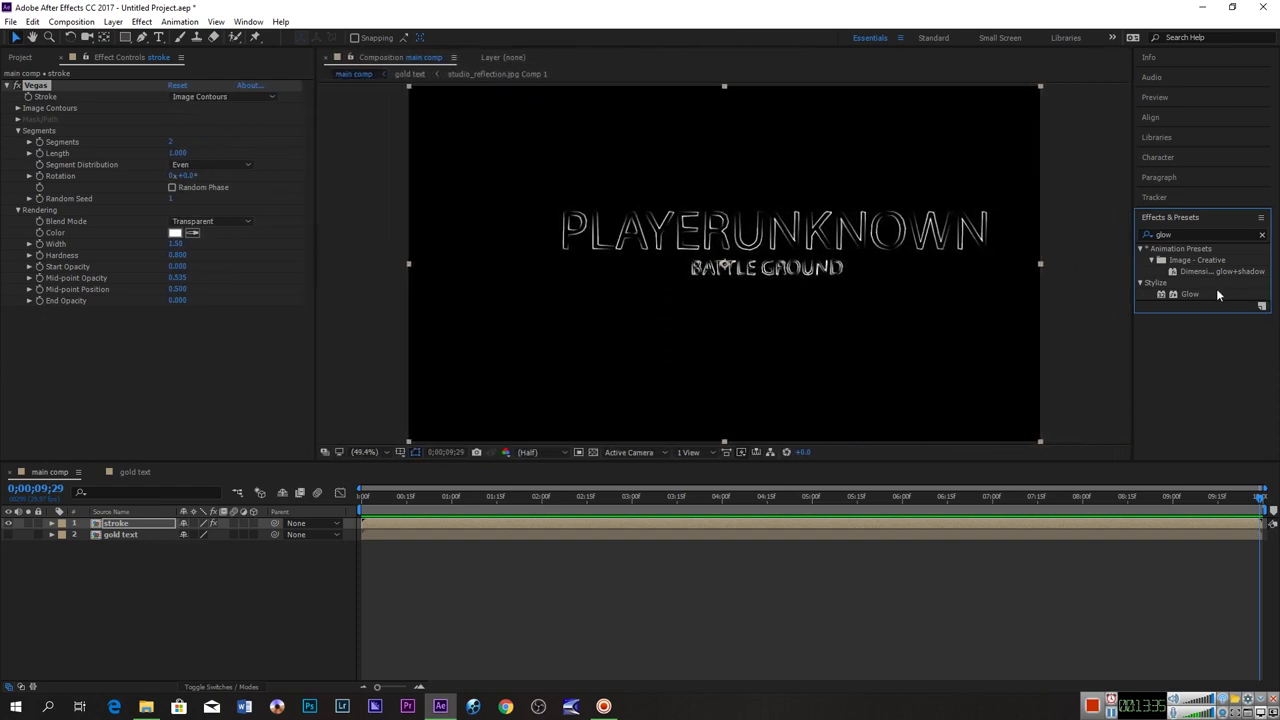
mouse_move(1194, 296)
mouse_down()
mouse_move(127, 537)
mouse_move(122, 525)
mouse_up()
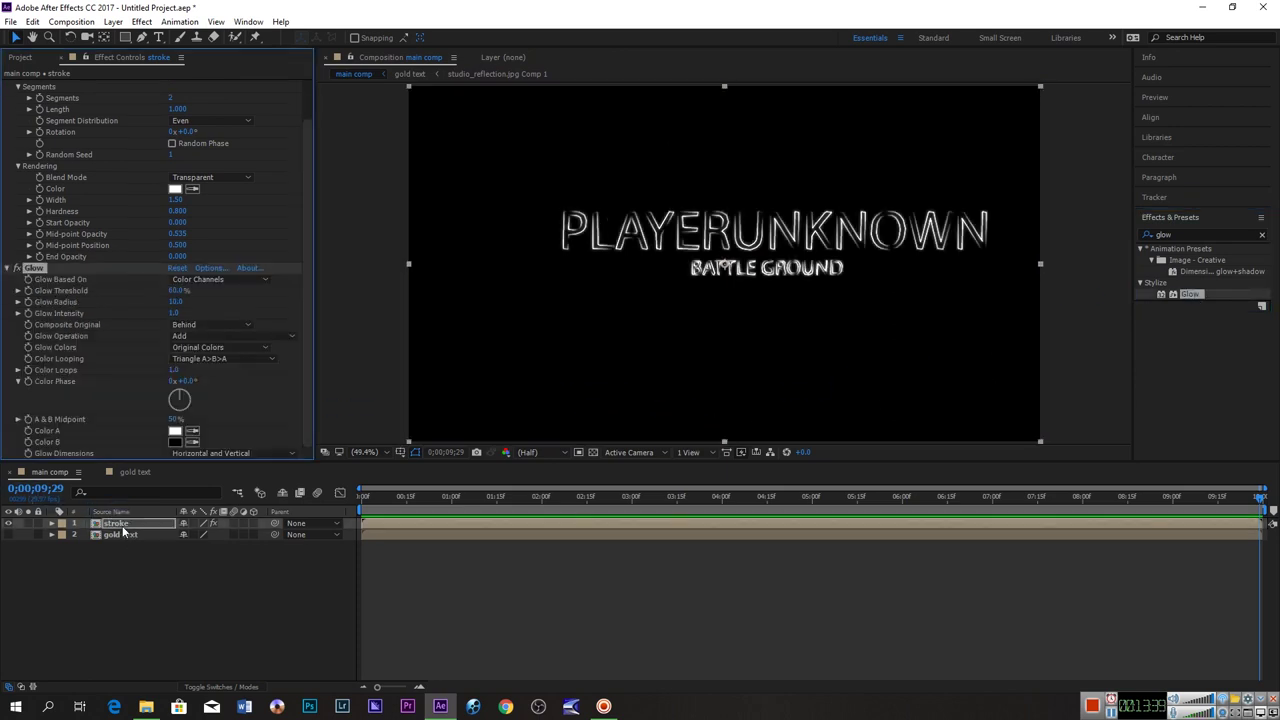
Set the Glow Radius to 80.
click(178, 301)
key(BackSpace)
text(80)
key(Return)
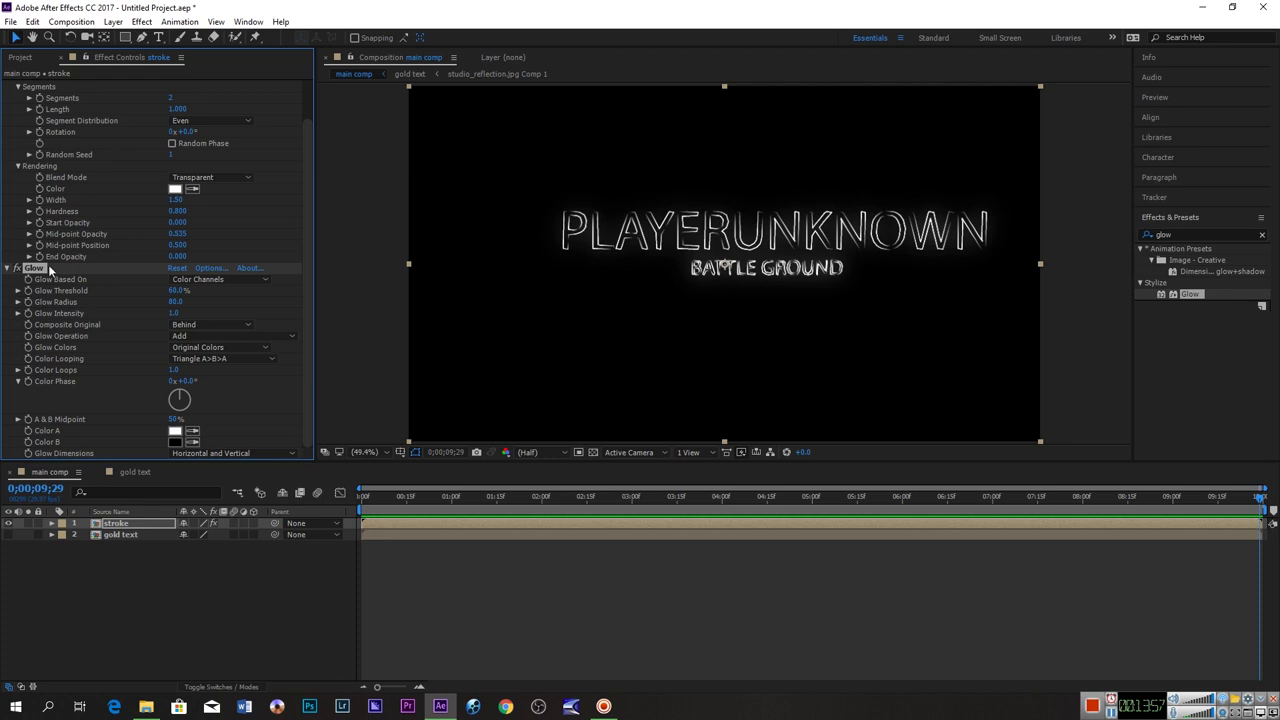
scroll(50, 270, up, 1)
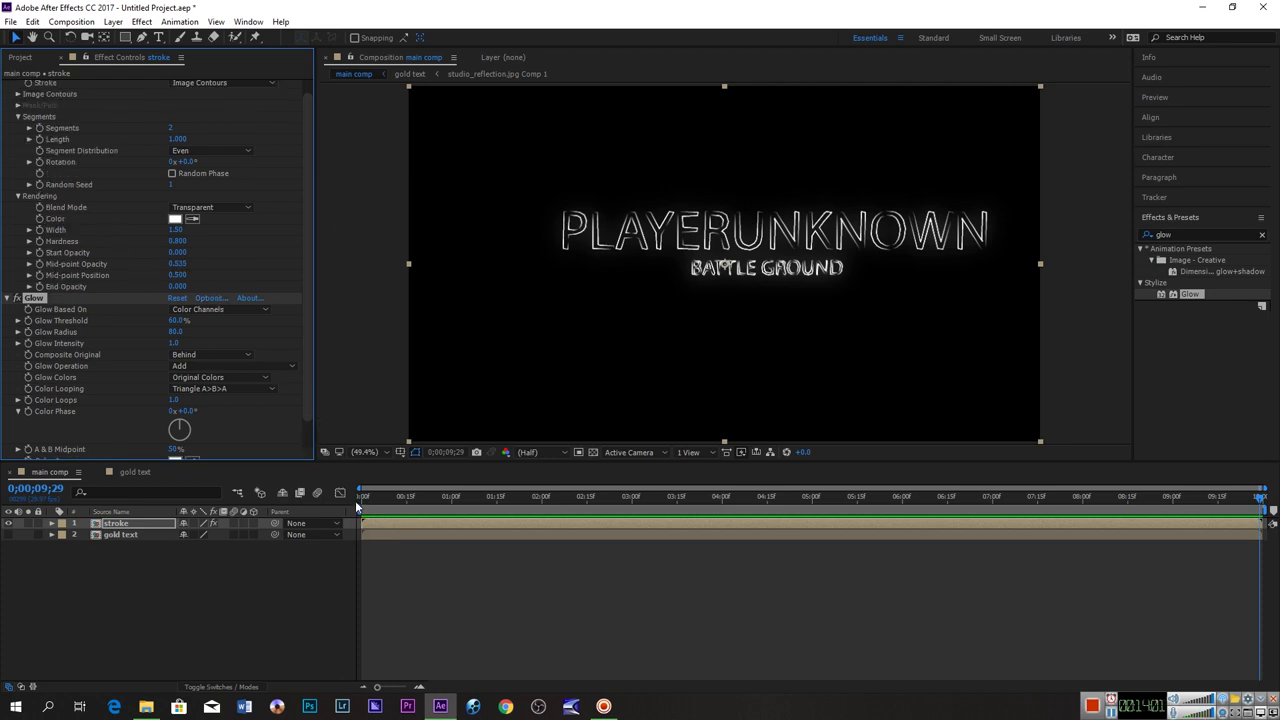
At 0;00;00;14, keyframe Vegas Length at 0 and Rotation at 0° to hide the outline.
drag(1258, 497, 638, 497)
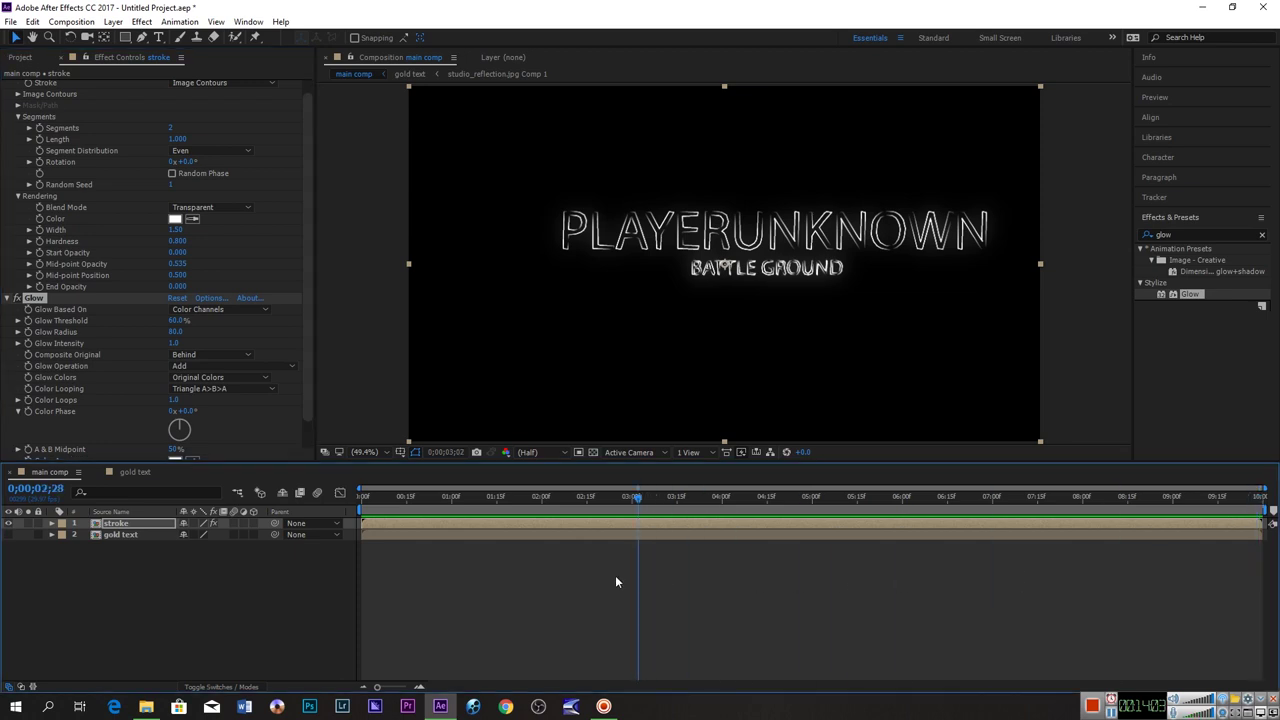
drag(616, 577, 403, 577)
click(42, 174)
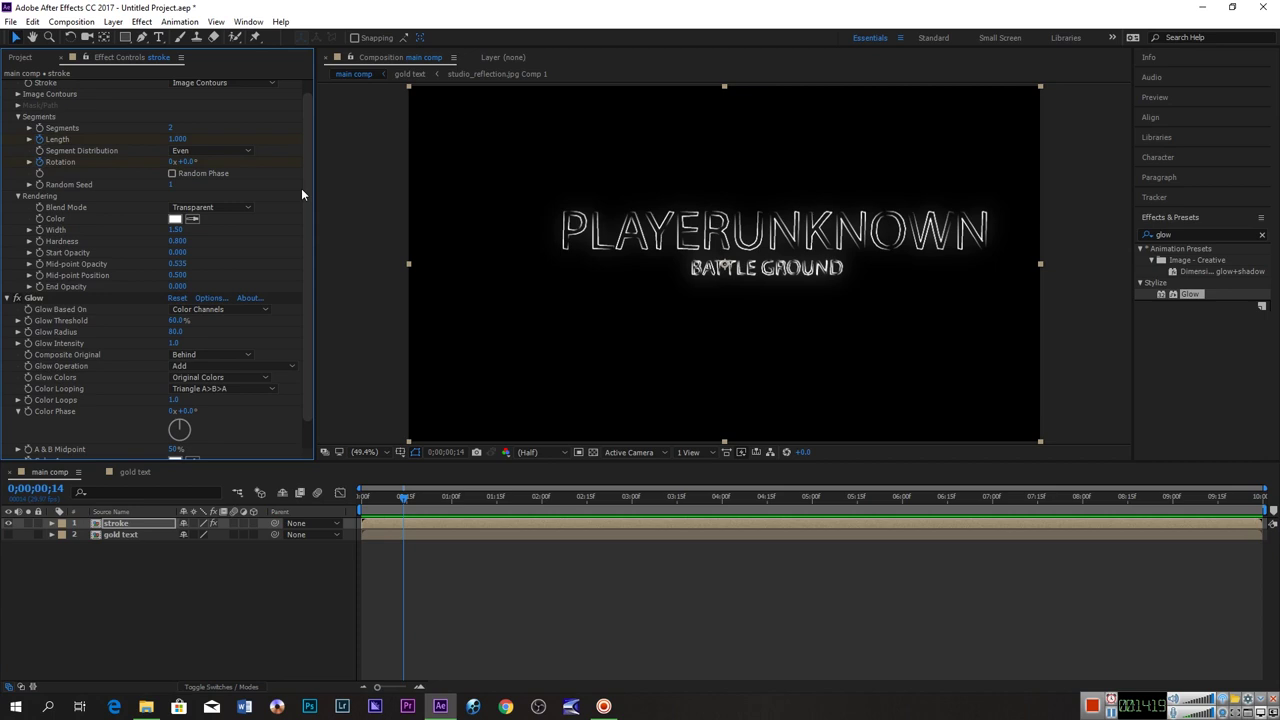
click(178, 139)
text(0)
key(Return)
click(185, 162)
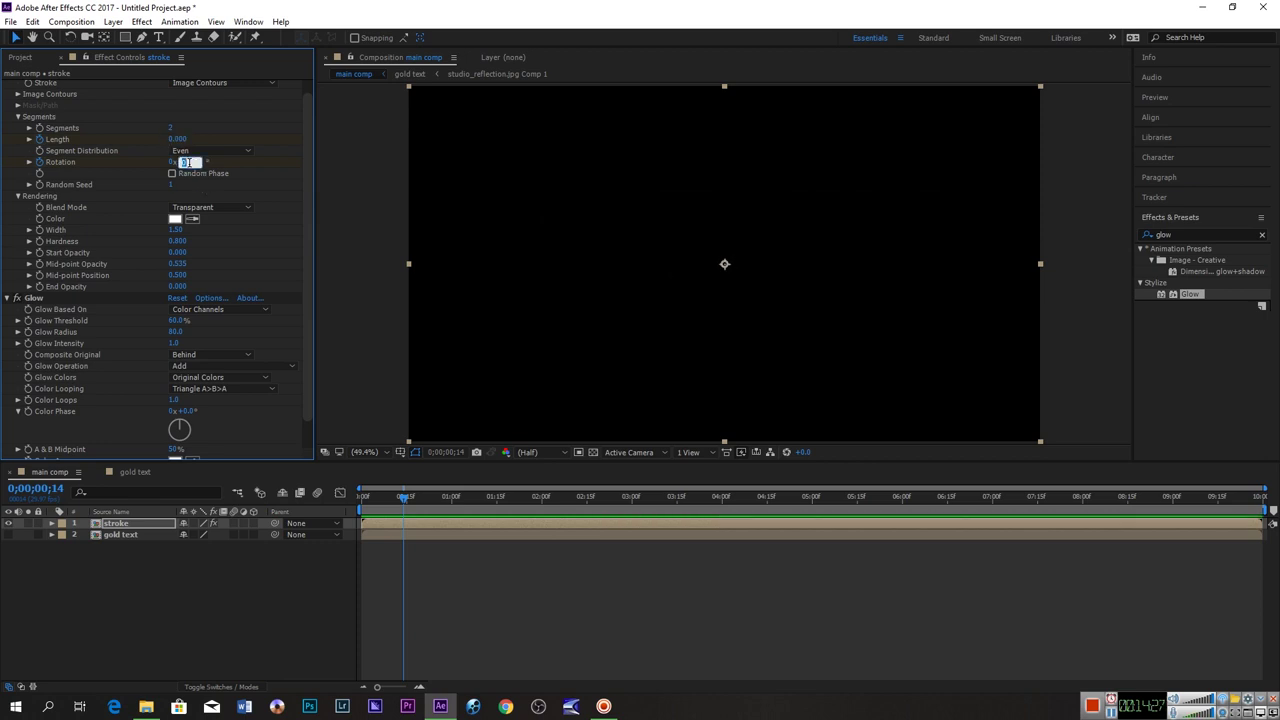
click(145, 524)
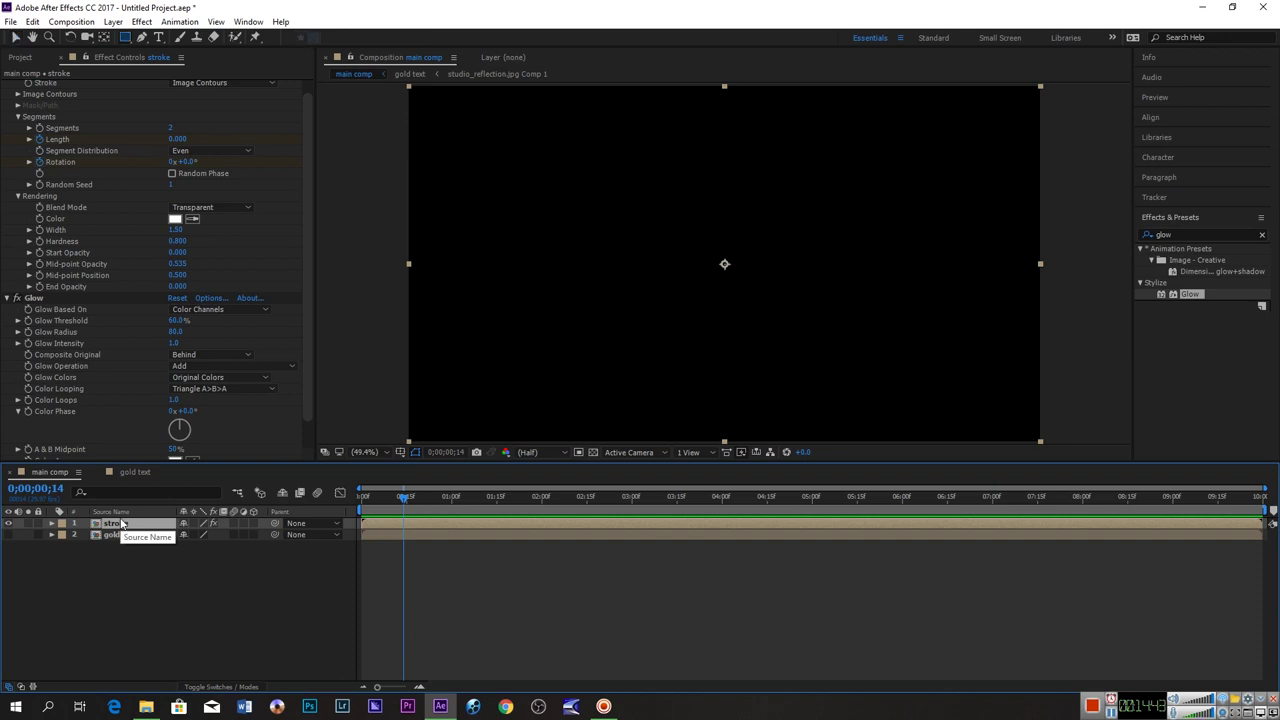
Show only the stroke layer's keyframed properties and move the playhead to 0;00;01;14.
key(u)
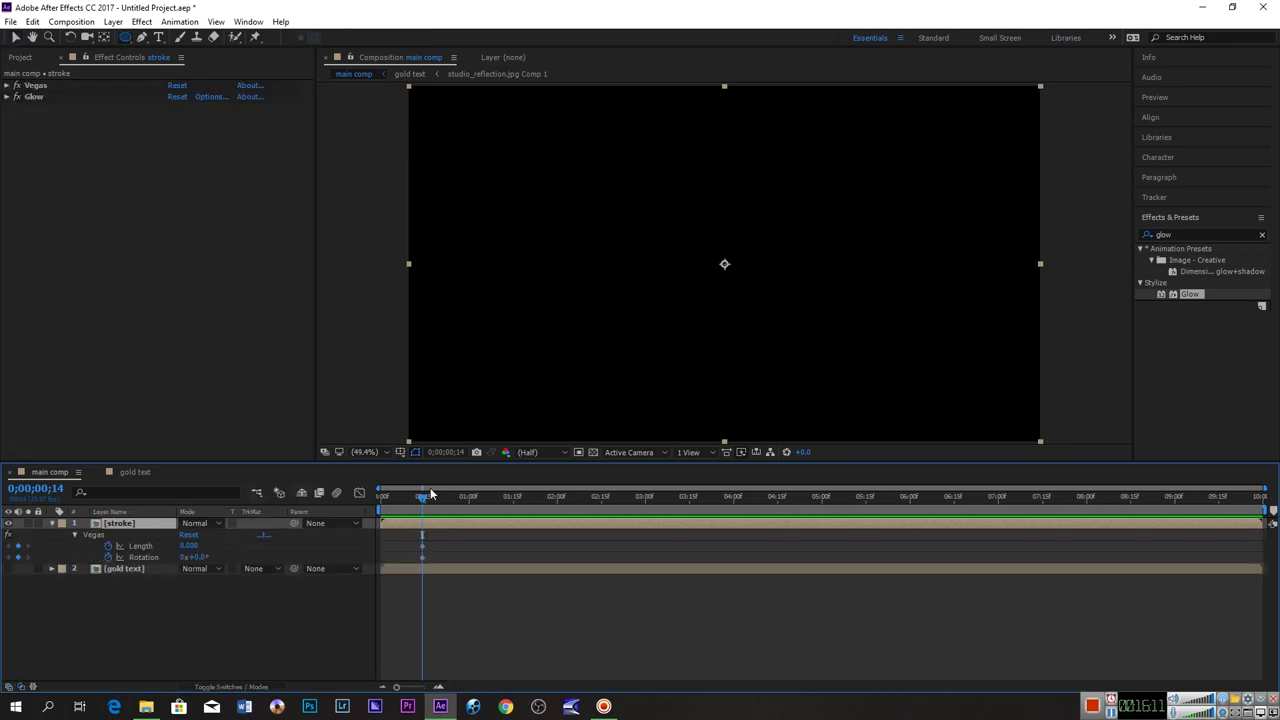
drag(425, 495, 462, 498)
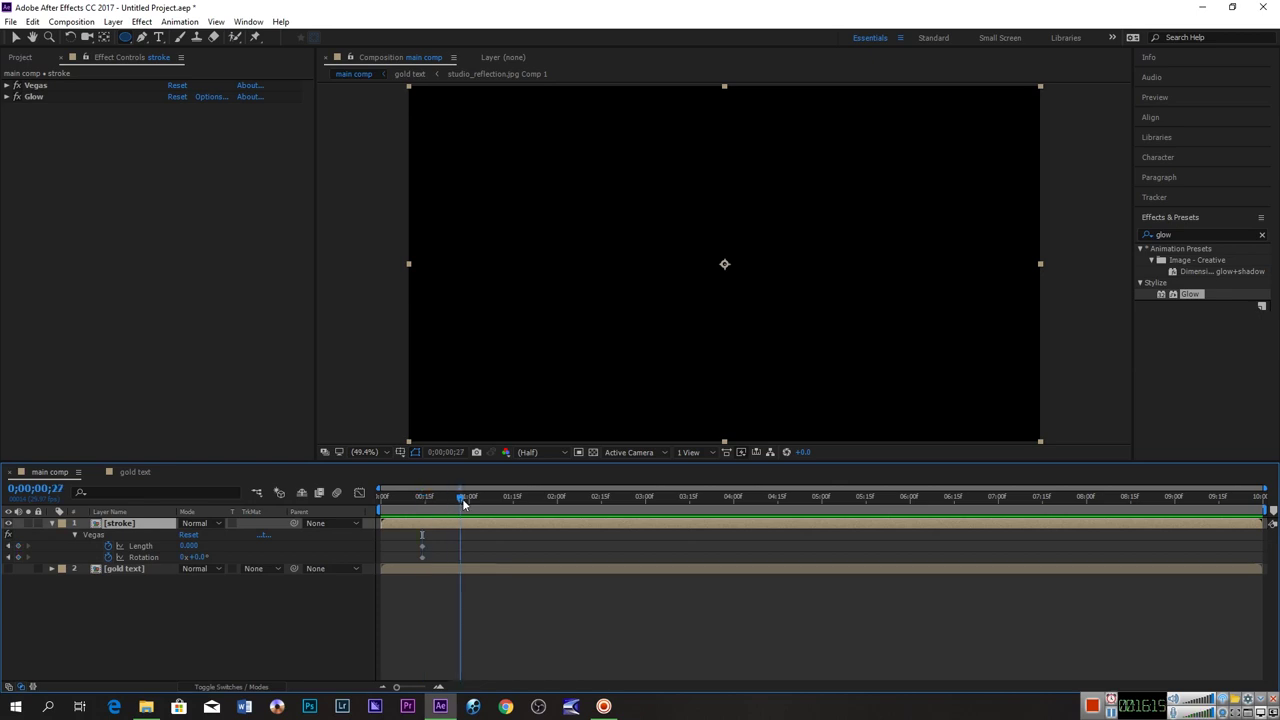
drag(462, 498, 482, 499)
drag(502, 515, 513, 514)
Return to the stroke layer's Vegas settings and raise Length to 1 to reveal the outline.
click(18, 58)
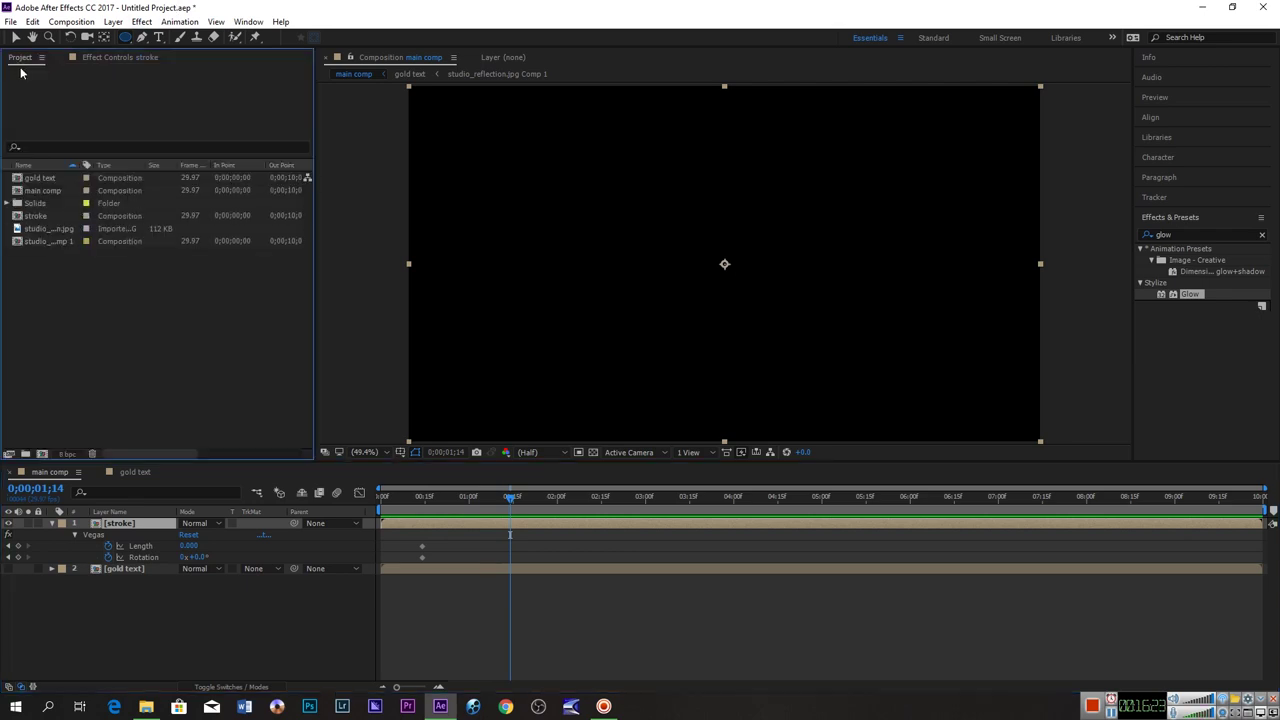
click(82, 58)
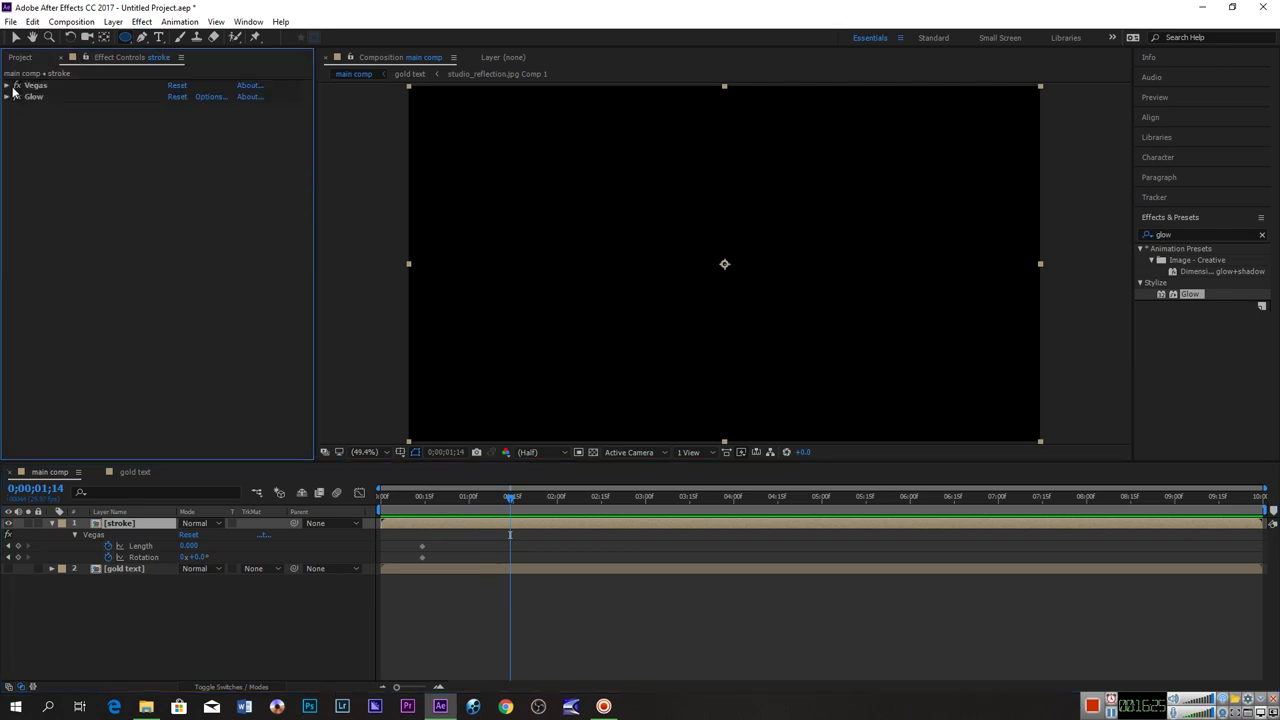
click(7, 86)
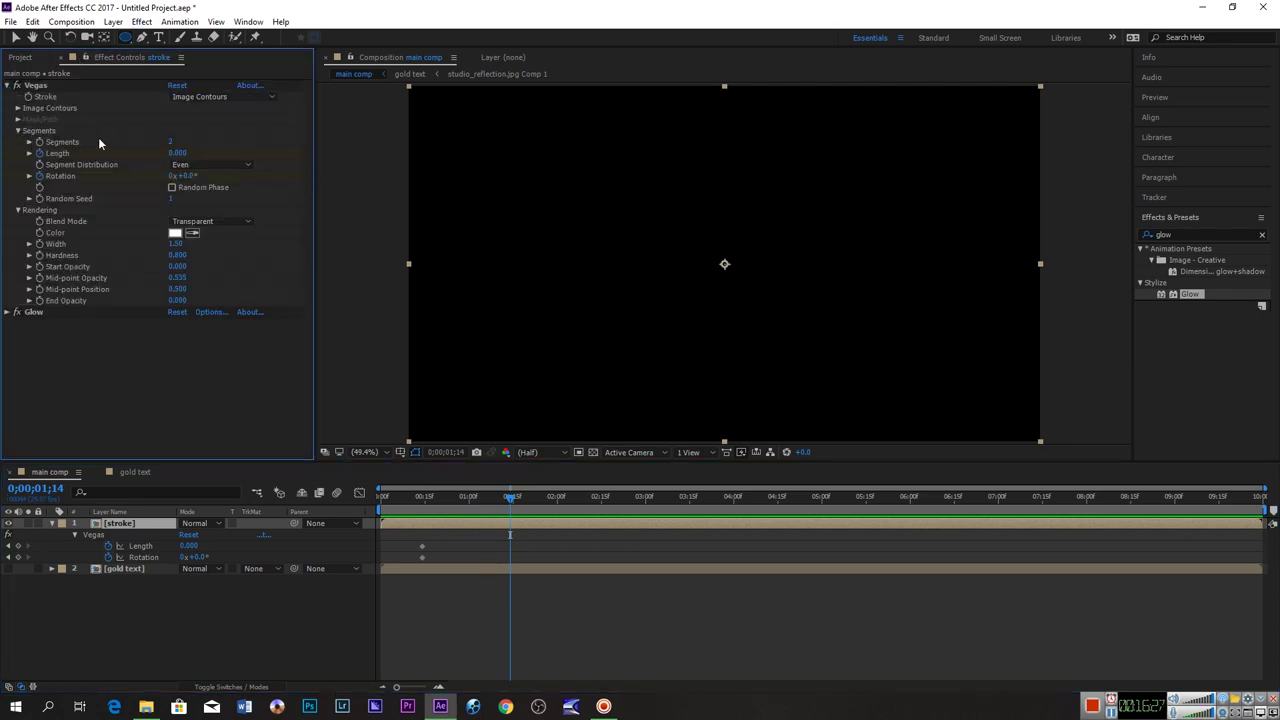
drag(177, 153, 492, 162)
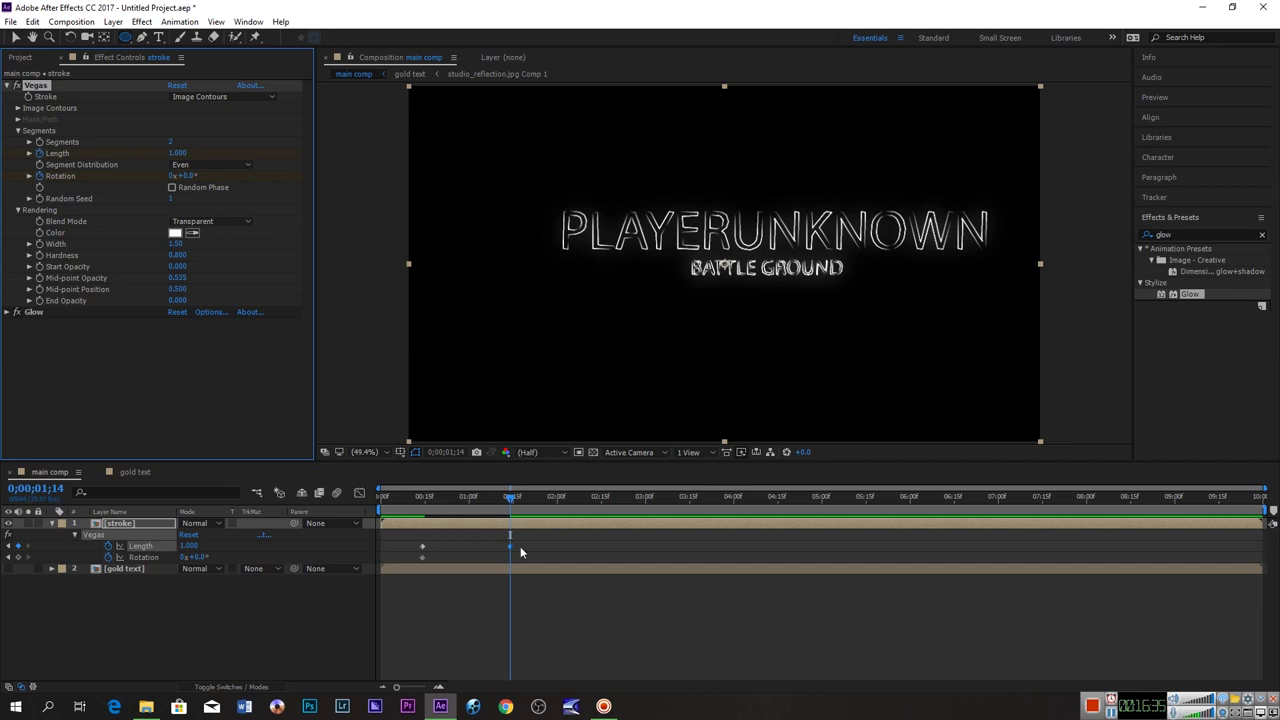
At about 2 seconds, set a Vegas Rotation keyframe of 140°.
drag(508, 498, 644, 512)
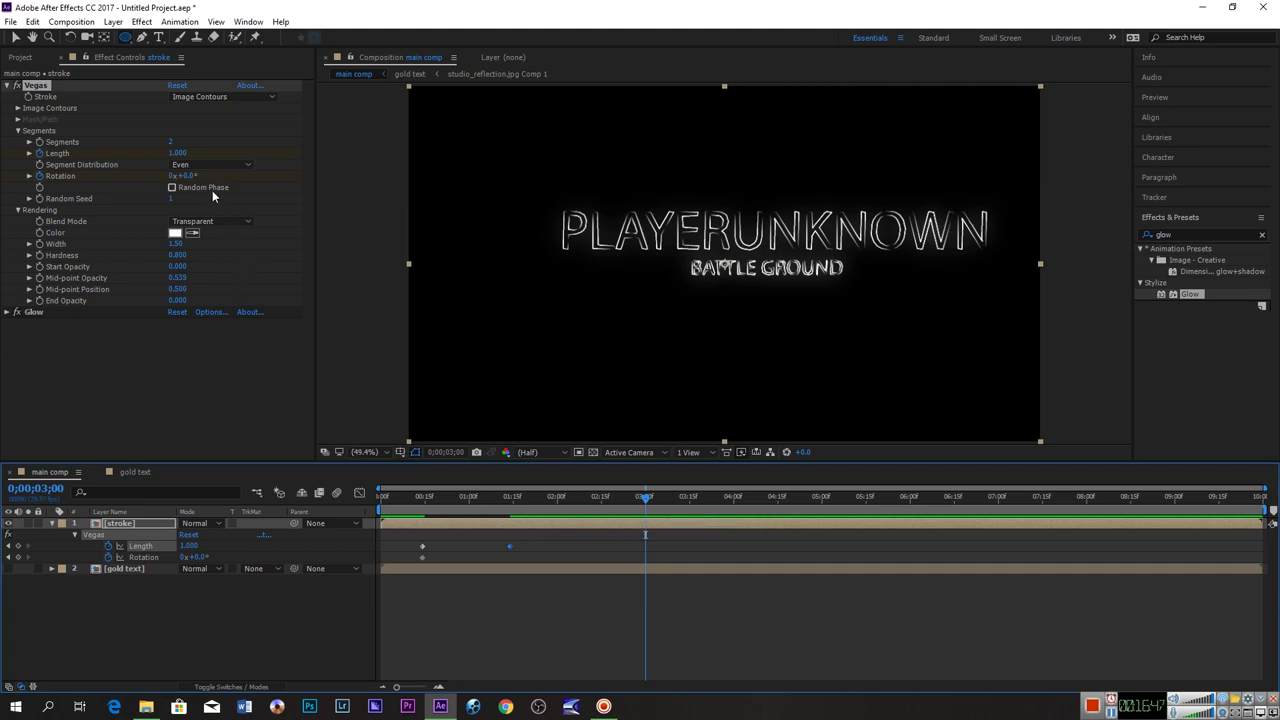
click(187, 176)
text(1)
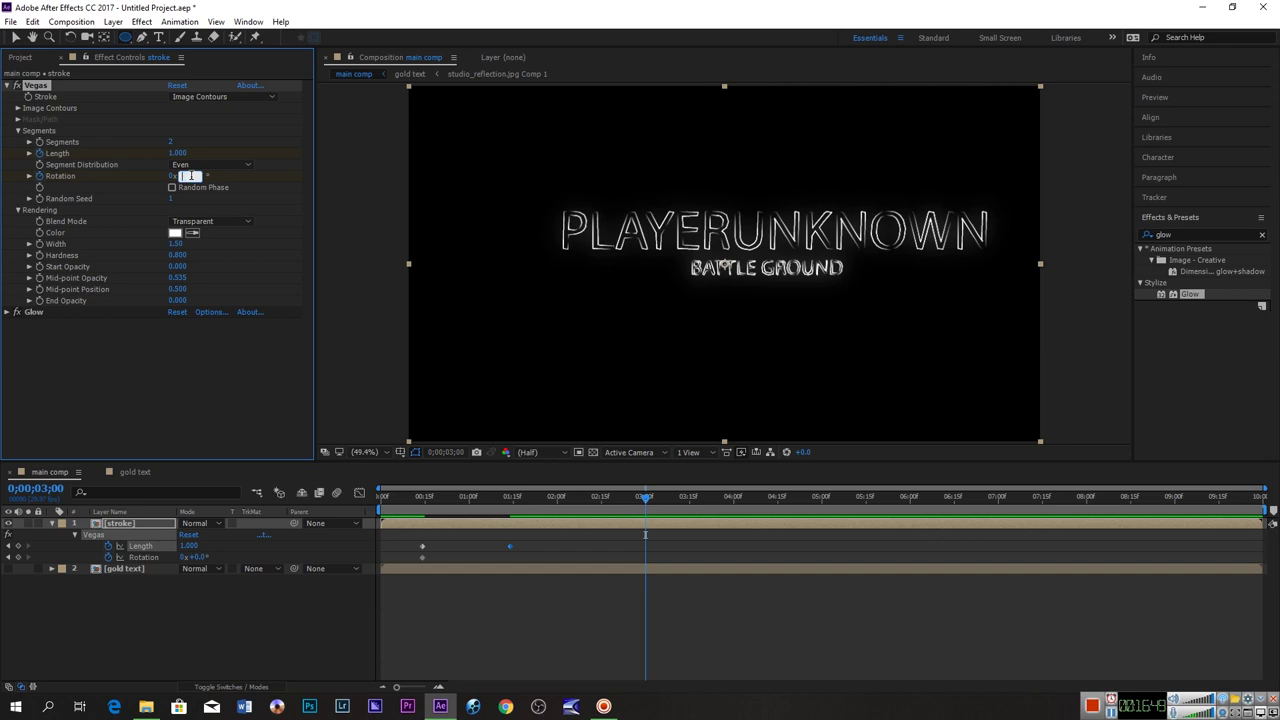
text(40)
key(Return)
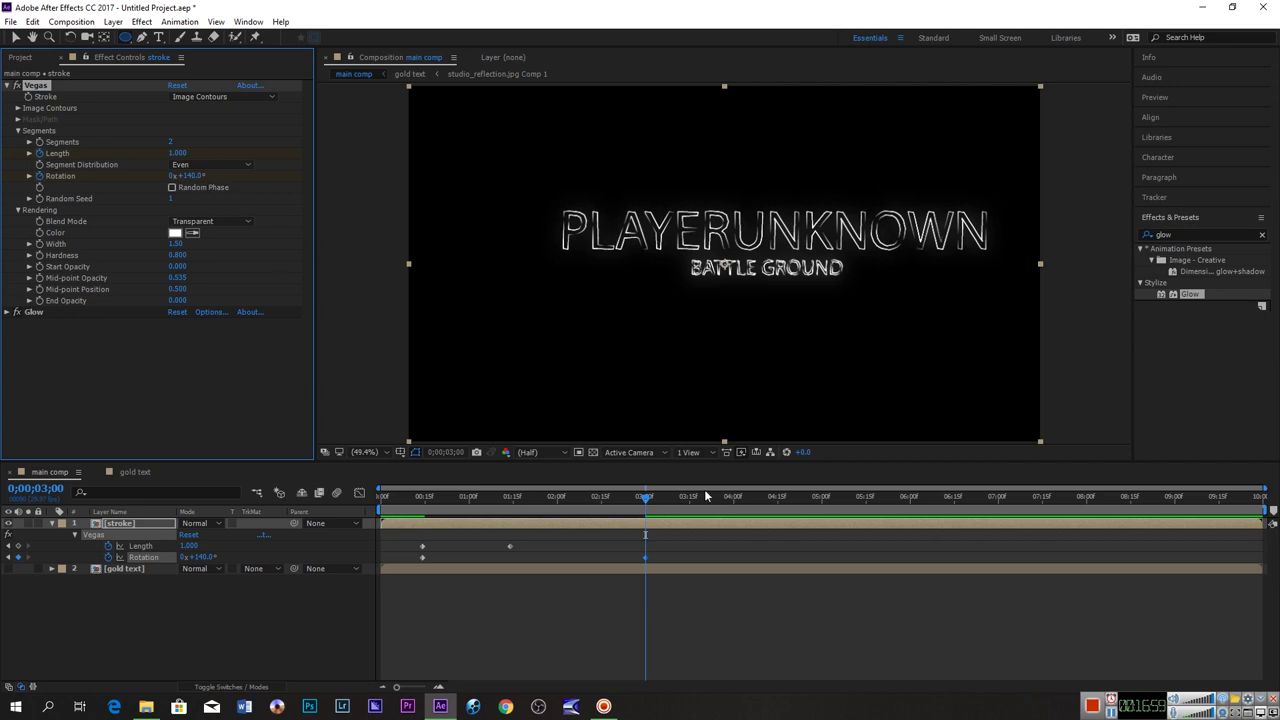
Scrub back to check the stroke reveal, then select the stroke layer and show its Opacity.
mouse_move(644, 496)
mouse_down()
mouse_move(438, 522)
mouse_move(691, 529)
mouse_move(580, 557)
mouse_up()
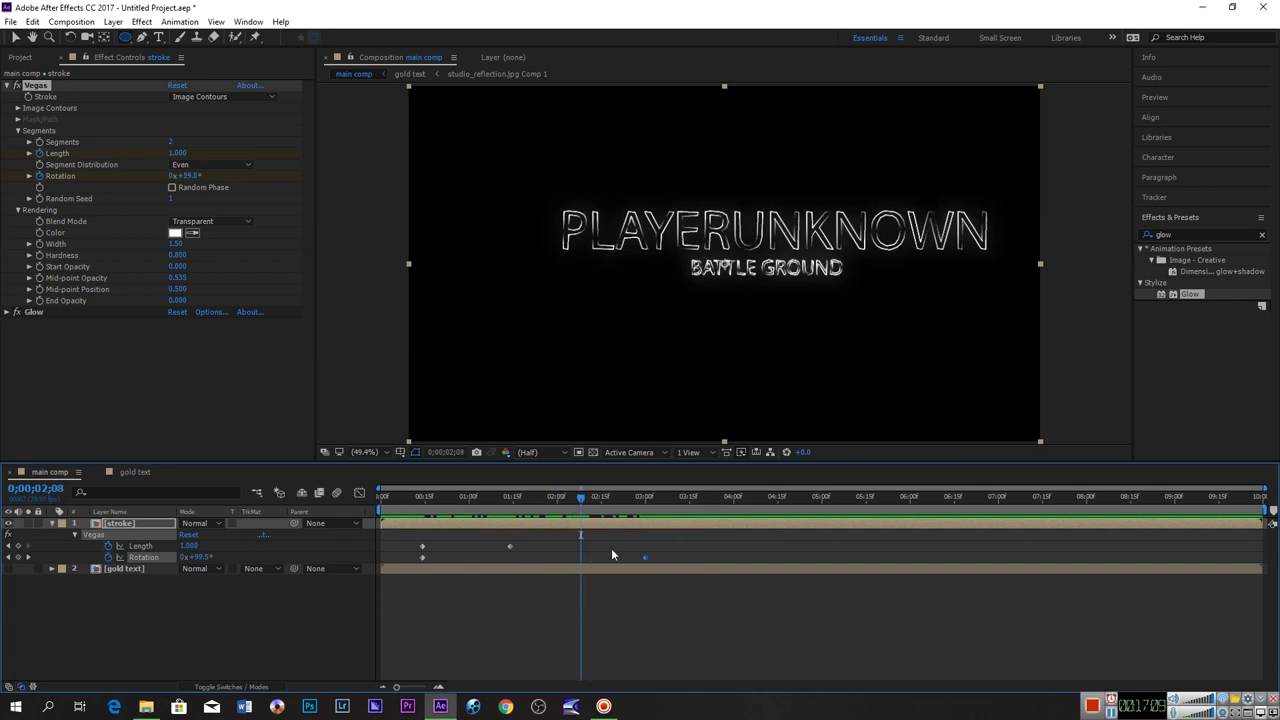
drag(580, 499, 478, 520)
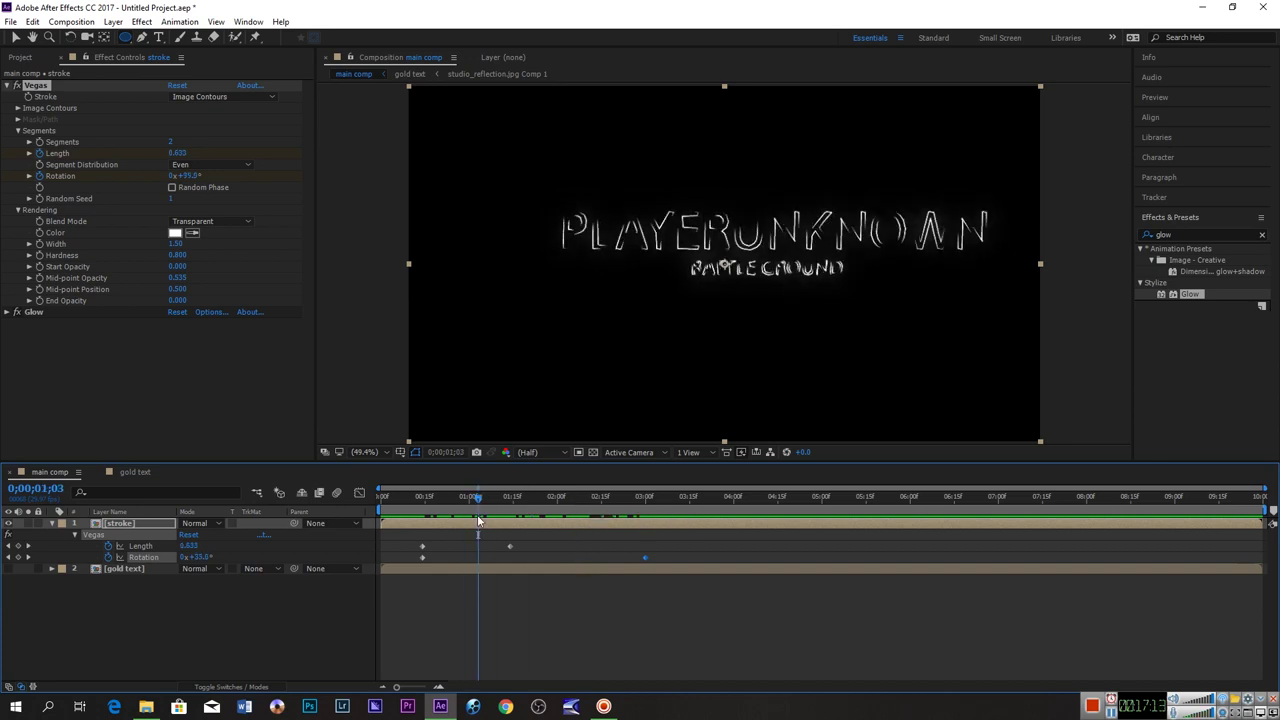
click(155, 513)
click(155, 520)
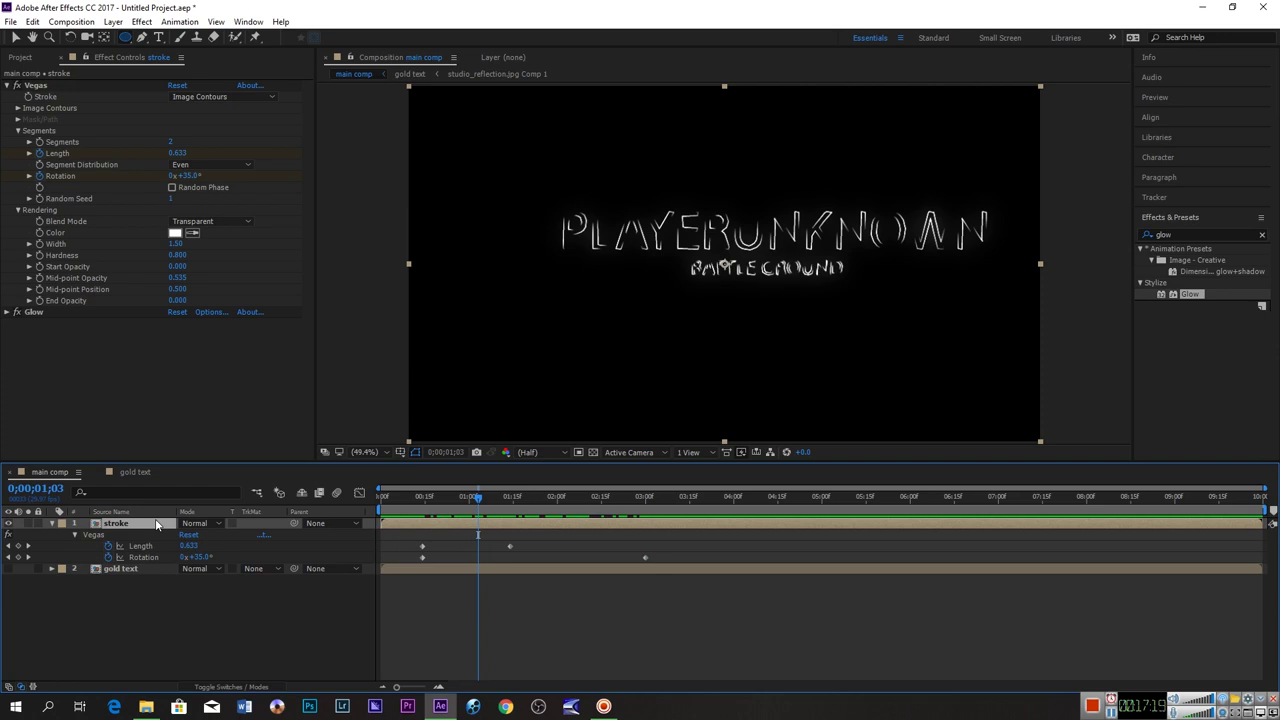
key(shift+t)
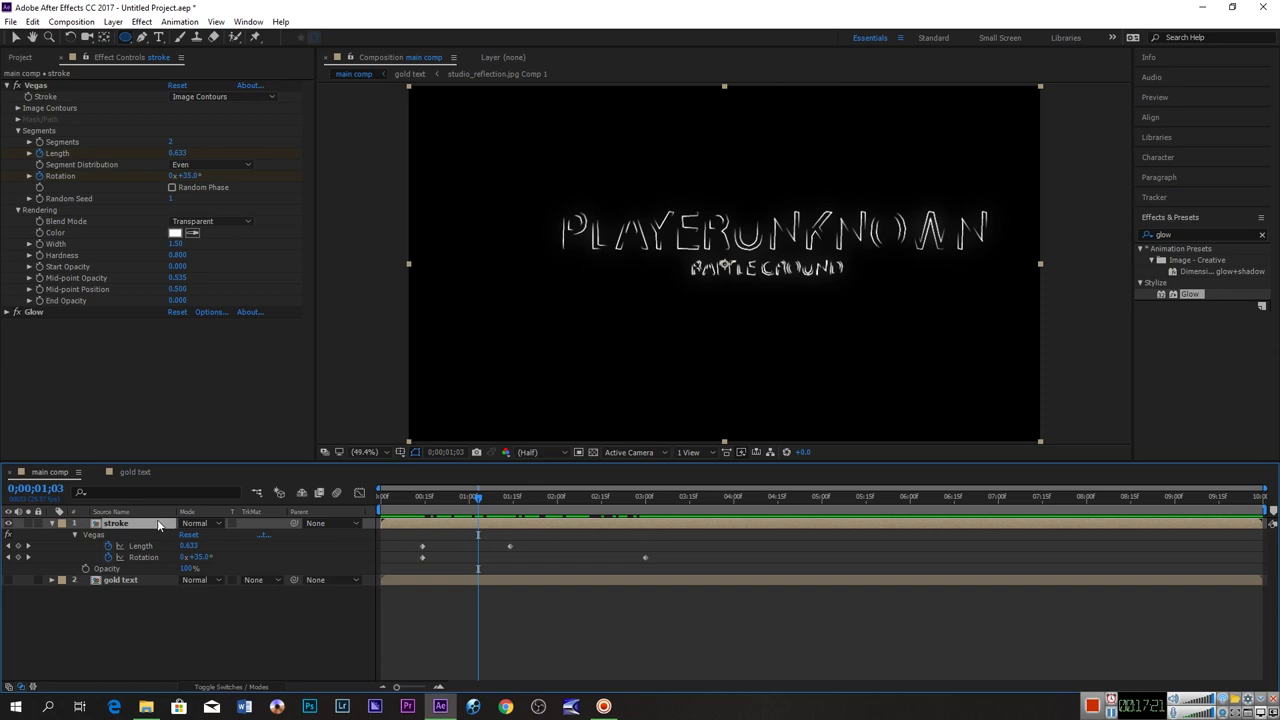
Keyframe the stroke's Opacity at 100%, then fade it to 0% where the title is fully drawn.
click(85, 568)
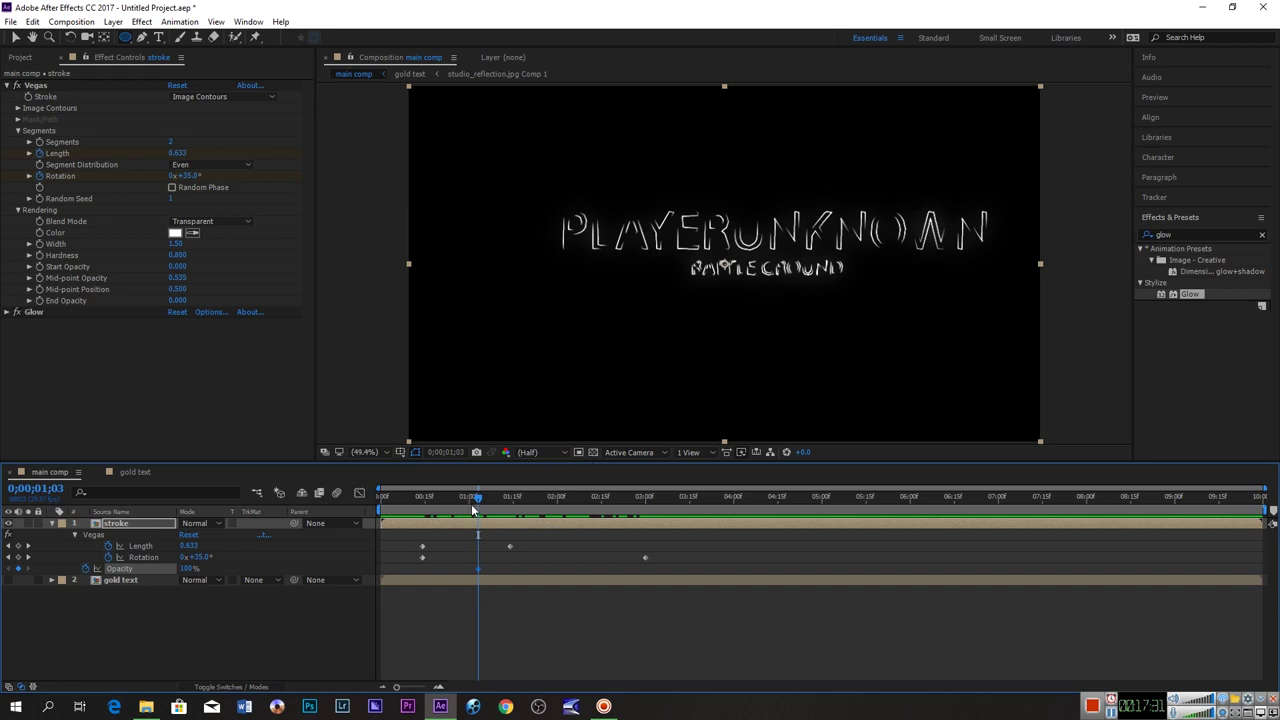
drag(474, 501, 579, 501)
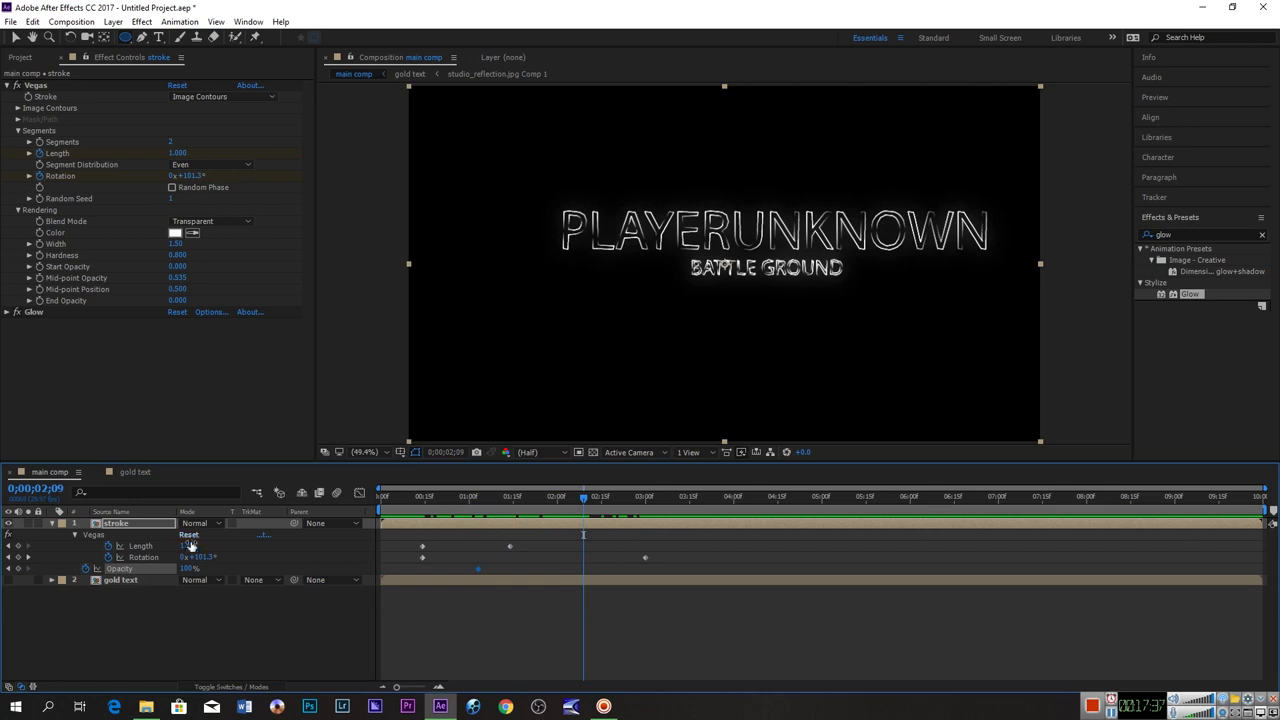
drag(188, 568, 2, 665)
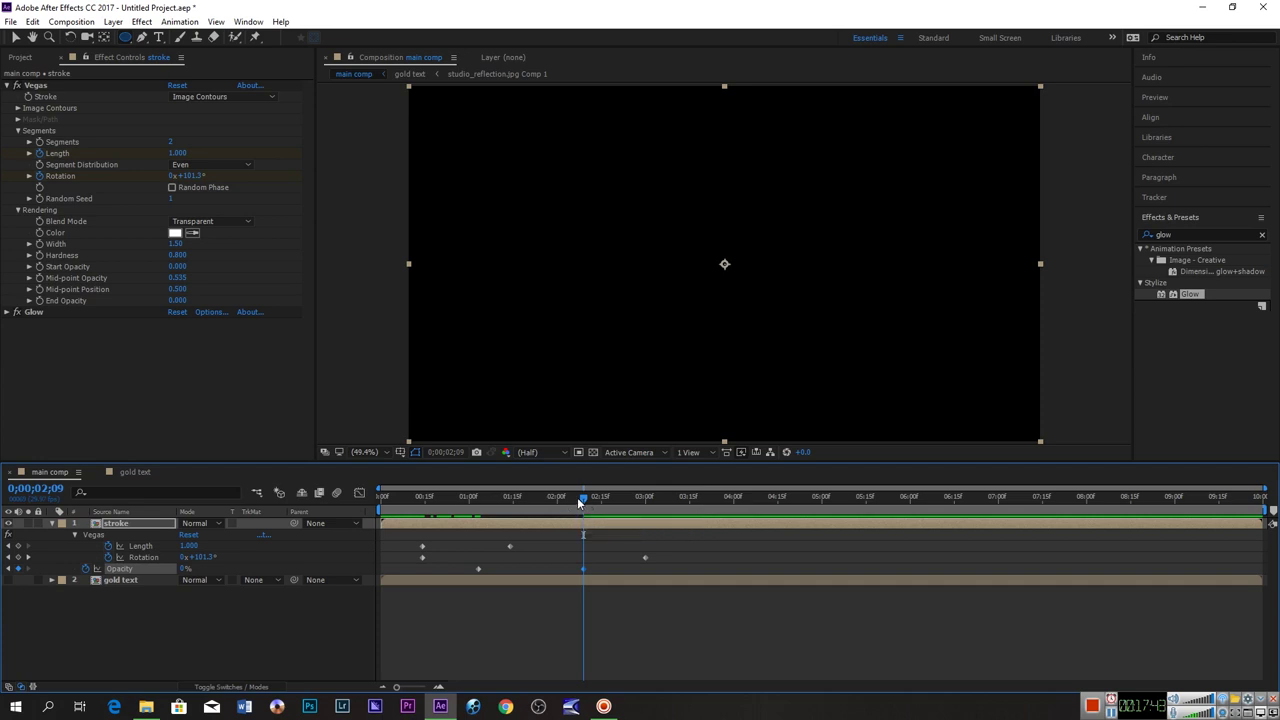
Preview the stroke reveal from the start and move the 0% Opacity keyframe later.
mouse_move(577, 497)
mouse_down()
mouse_move(413, 533)
mouse_move(576, 540)
mouse_move(391, 557)
mouse_up()
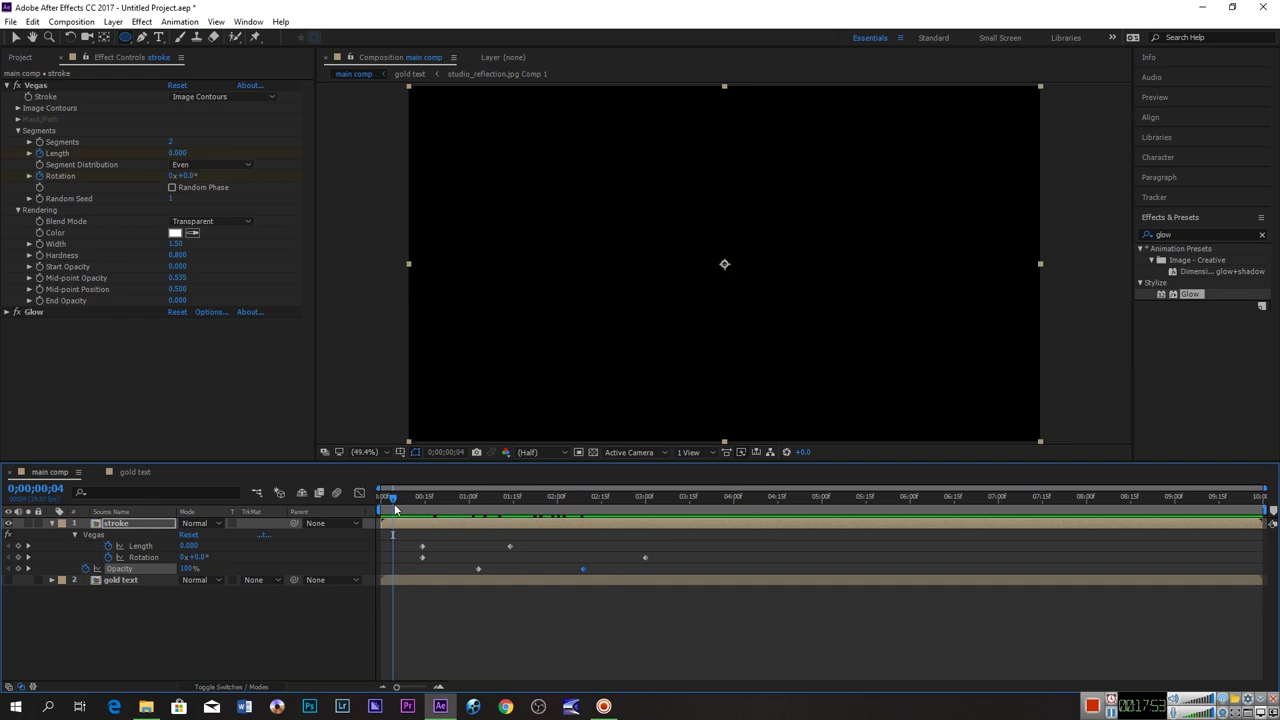
key(Home)
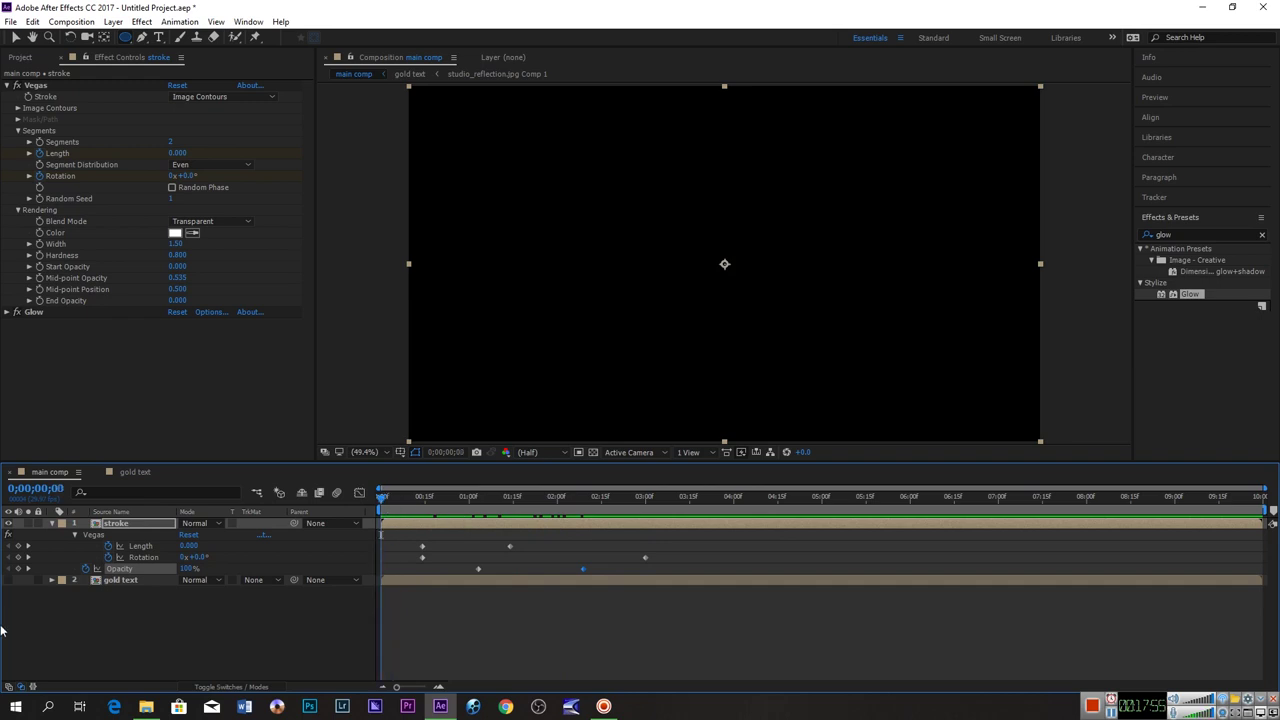
key(space)
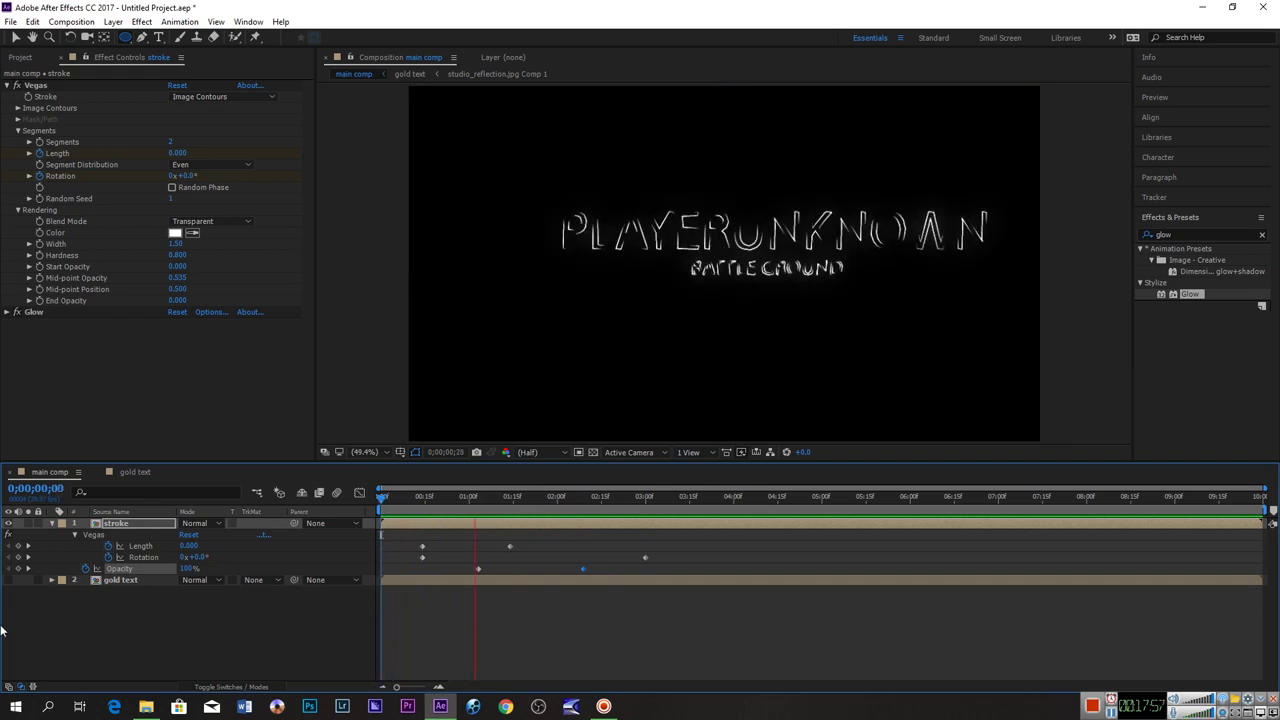
key(space)
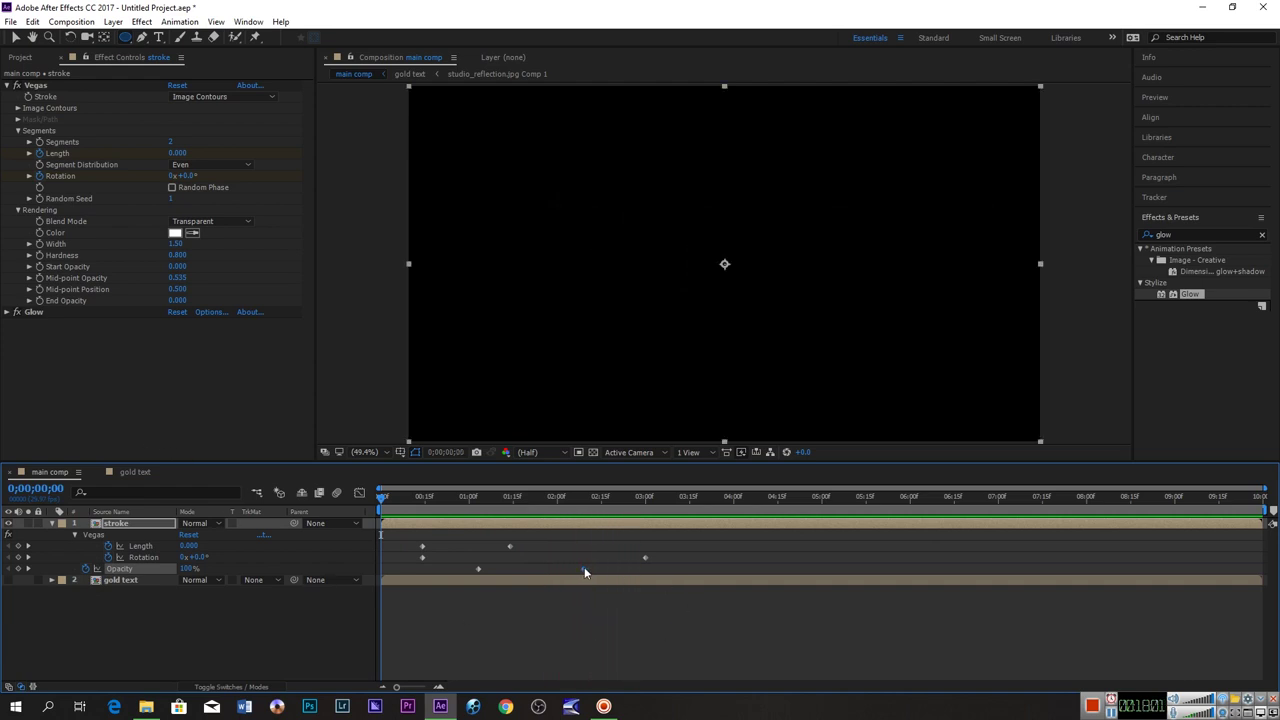
drag(583, 569, 603, 569)
key(space)
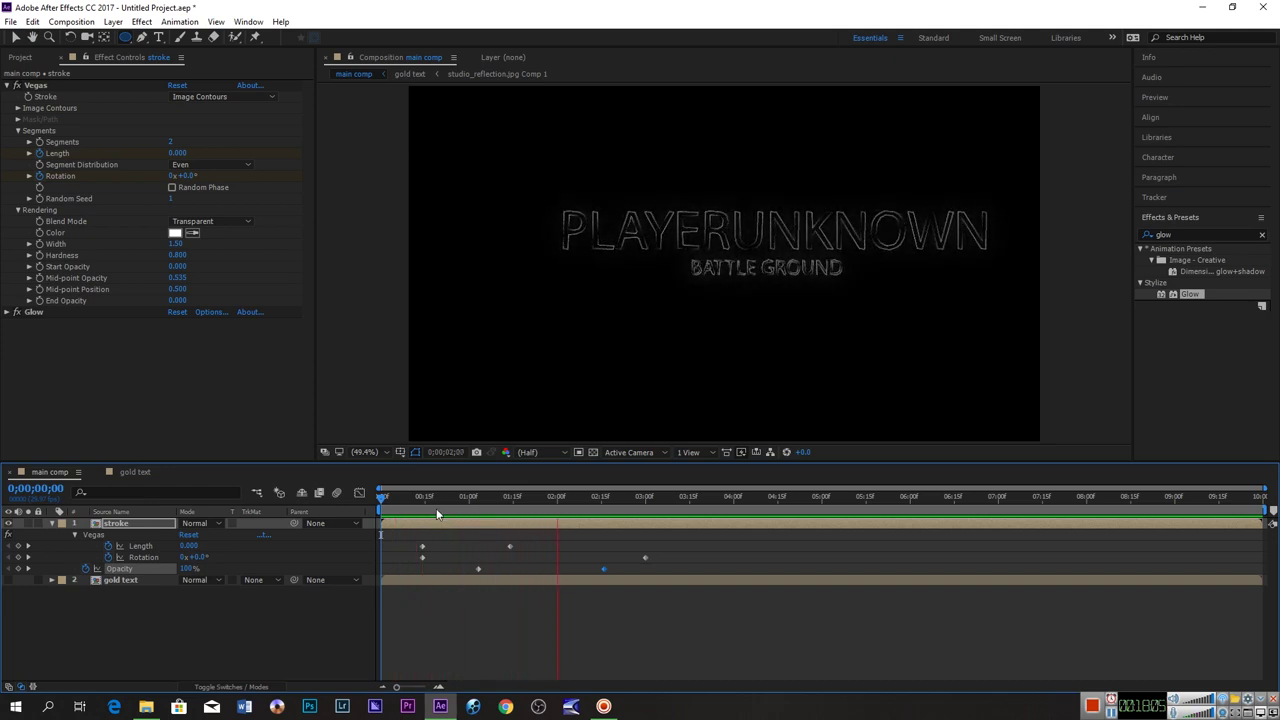
key(space)
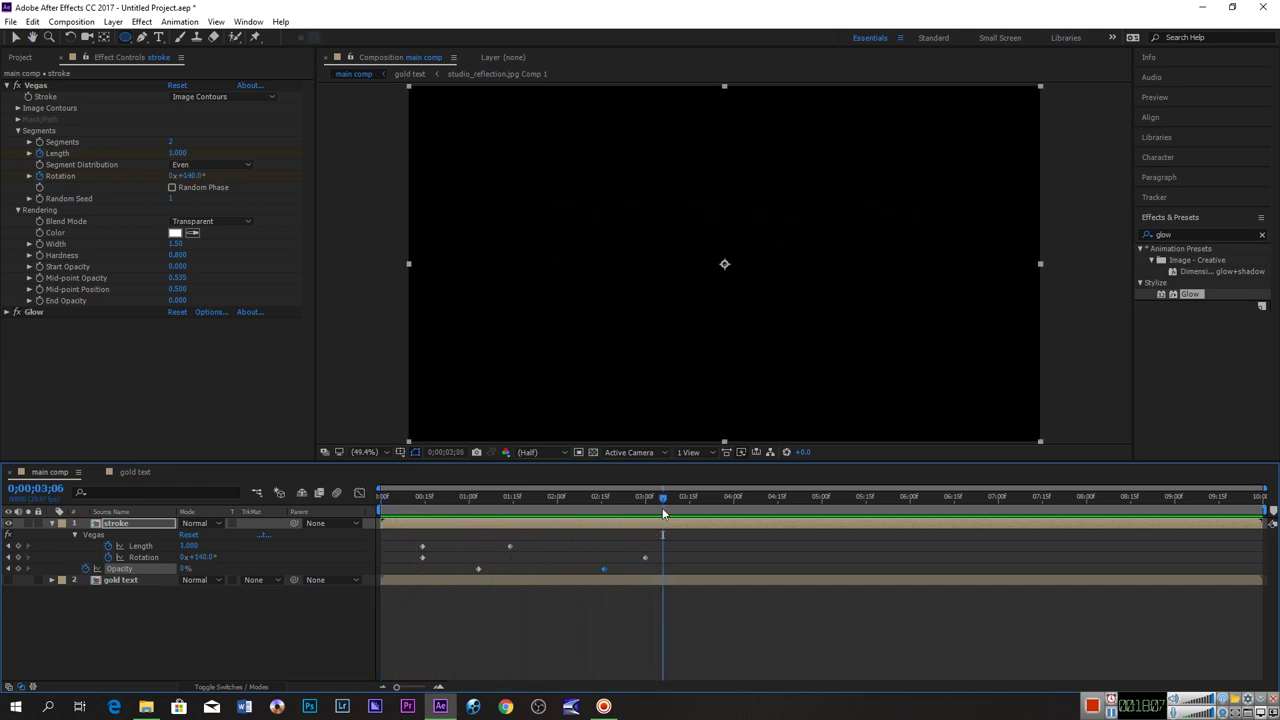
Shift the ending Length keyframe and the fade-start Opacity keyframe later, then preview again.
drag(662, 499, 445, 504)
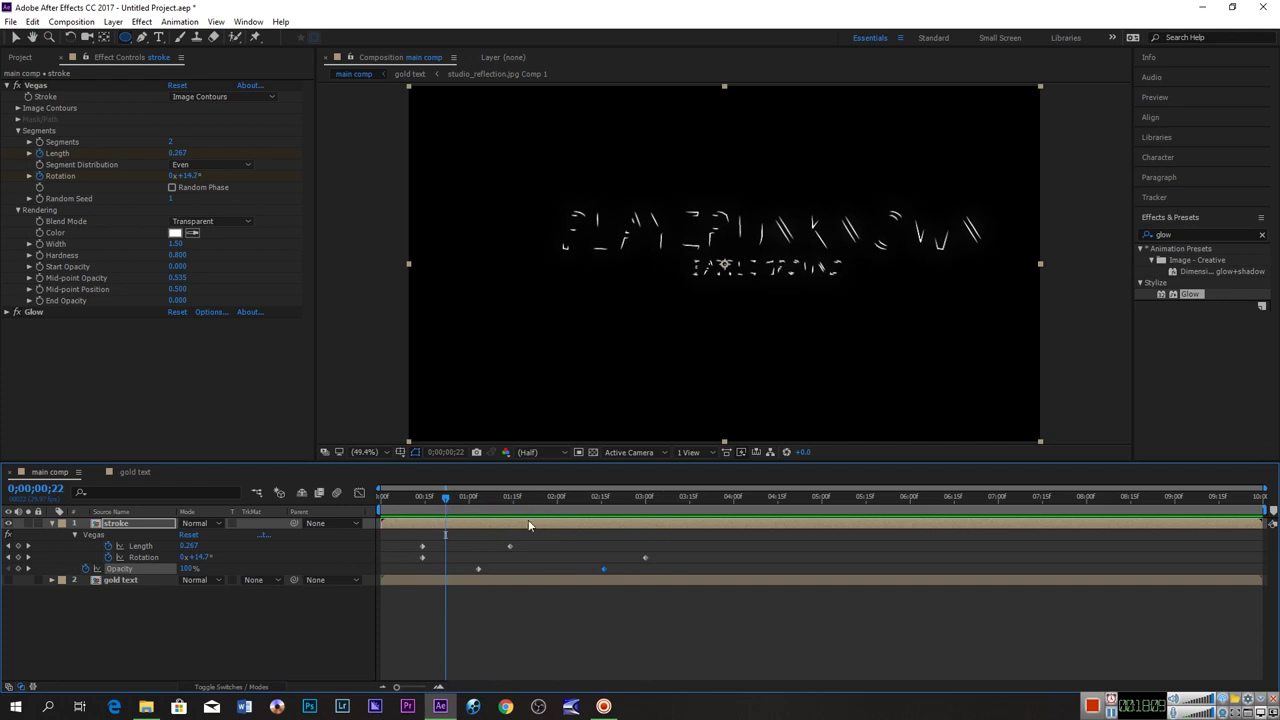
click(510, 545)
drag(510, 545, 535, 546)
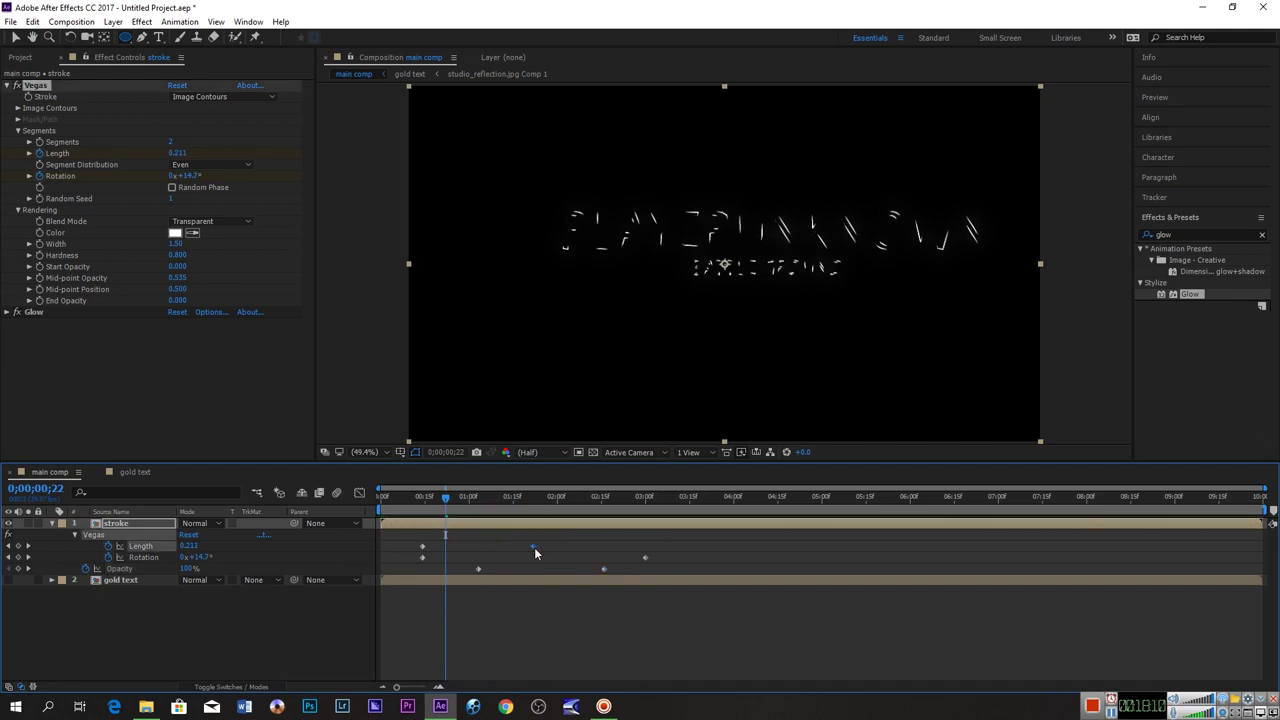
click(481, 567)
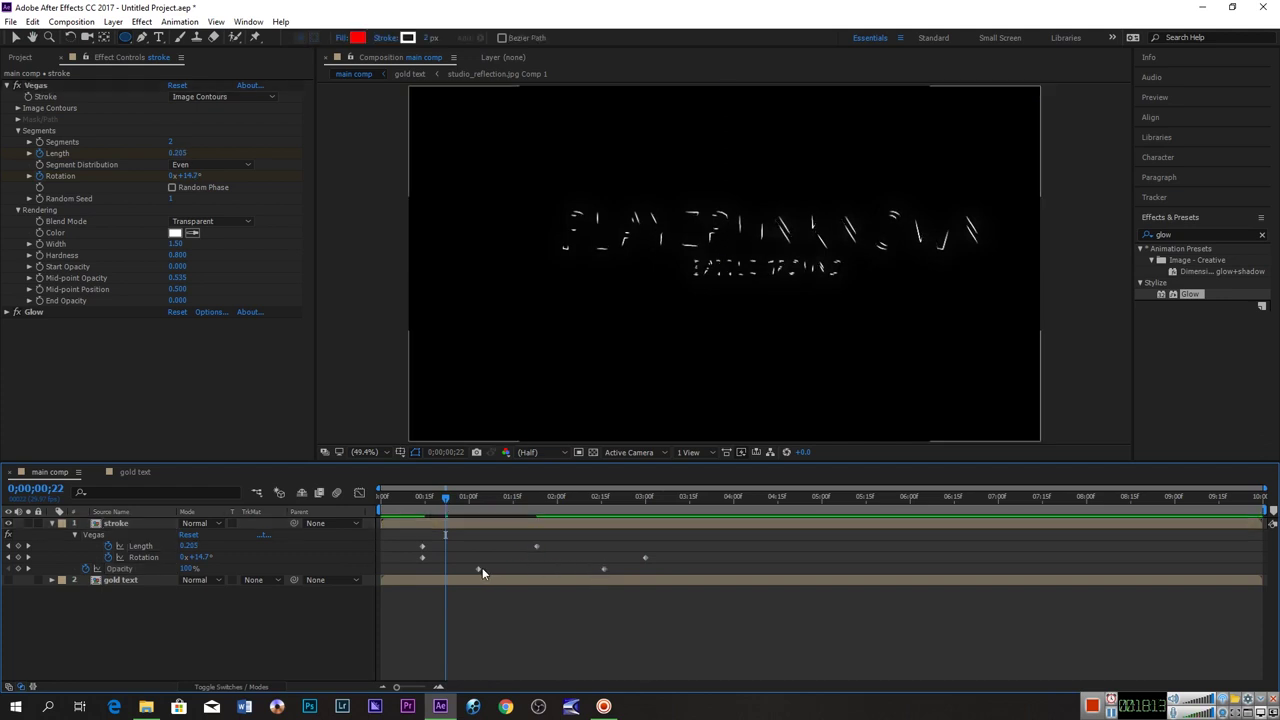
drag(480, 568, 505, 569)
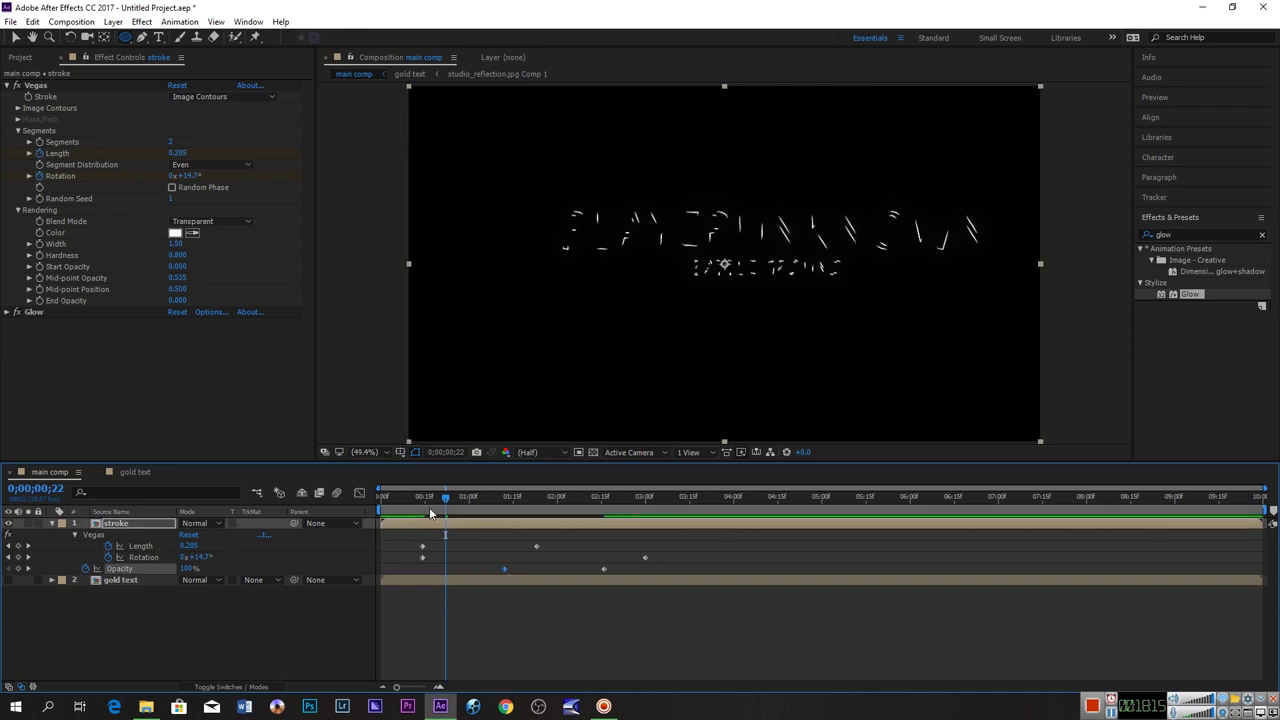
key(Home)
key(space)
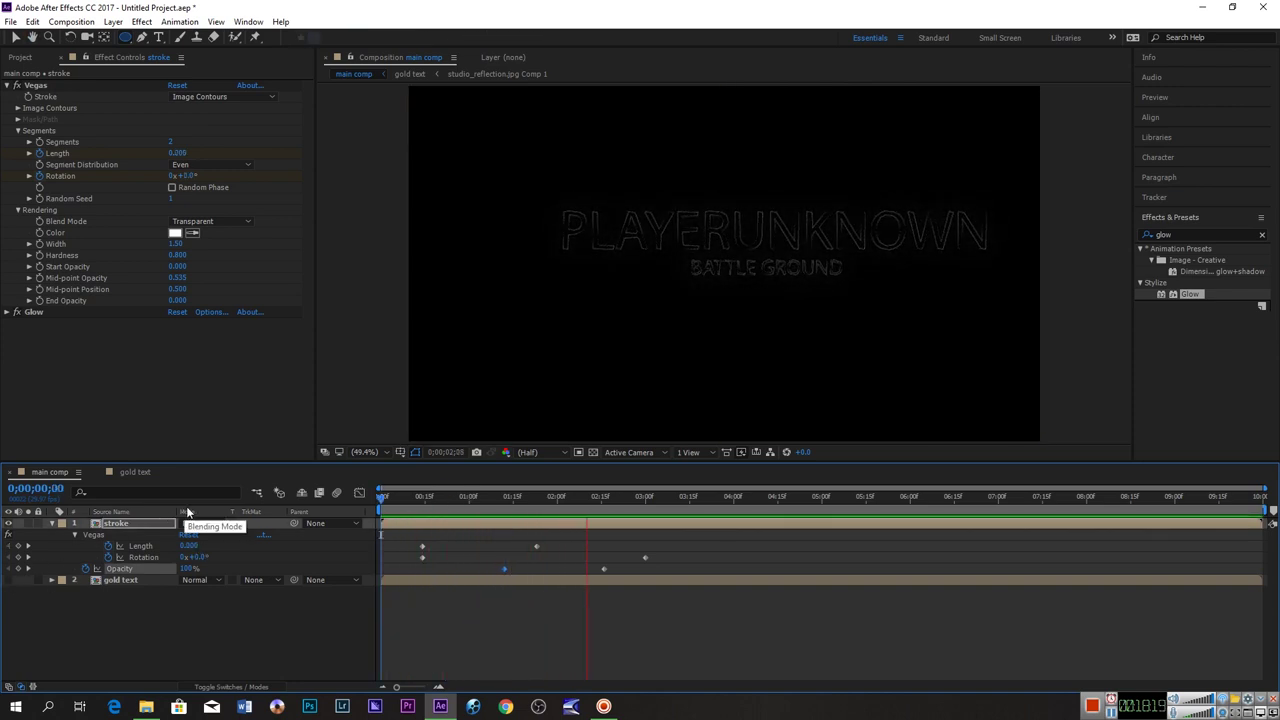
key(space)
key(space)
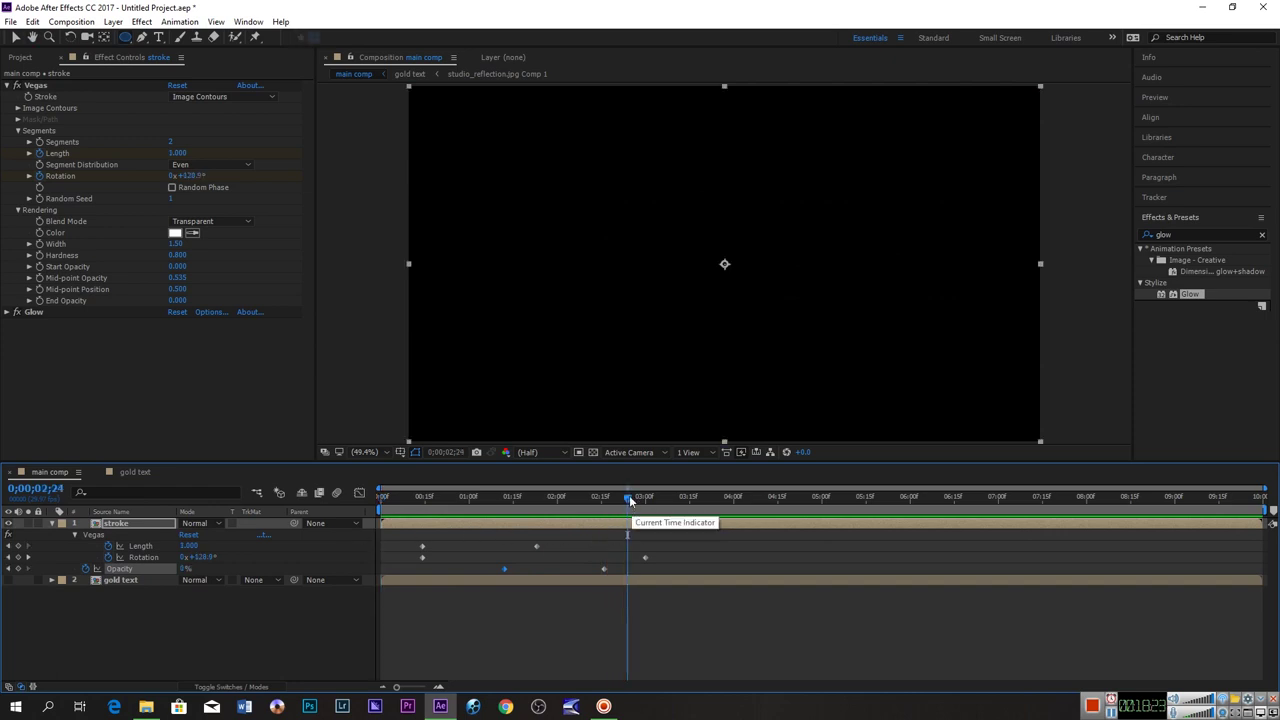
Return the playhead to frame 14 of the timeline.
click(624, 495)
drag(611, 495, 383, 495)
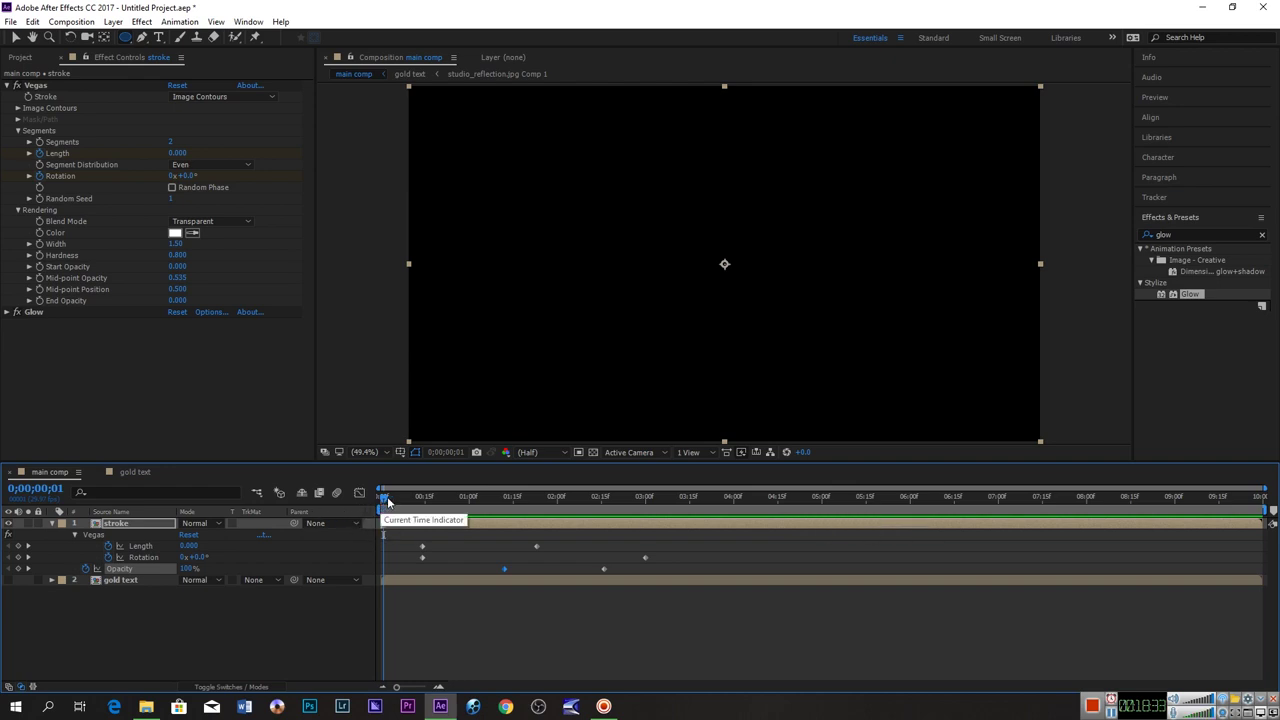
drag(388, 503, 425, 510)
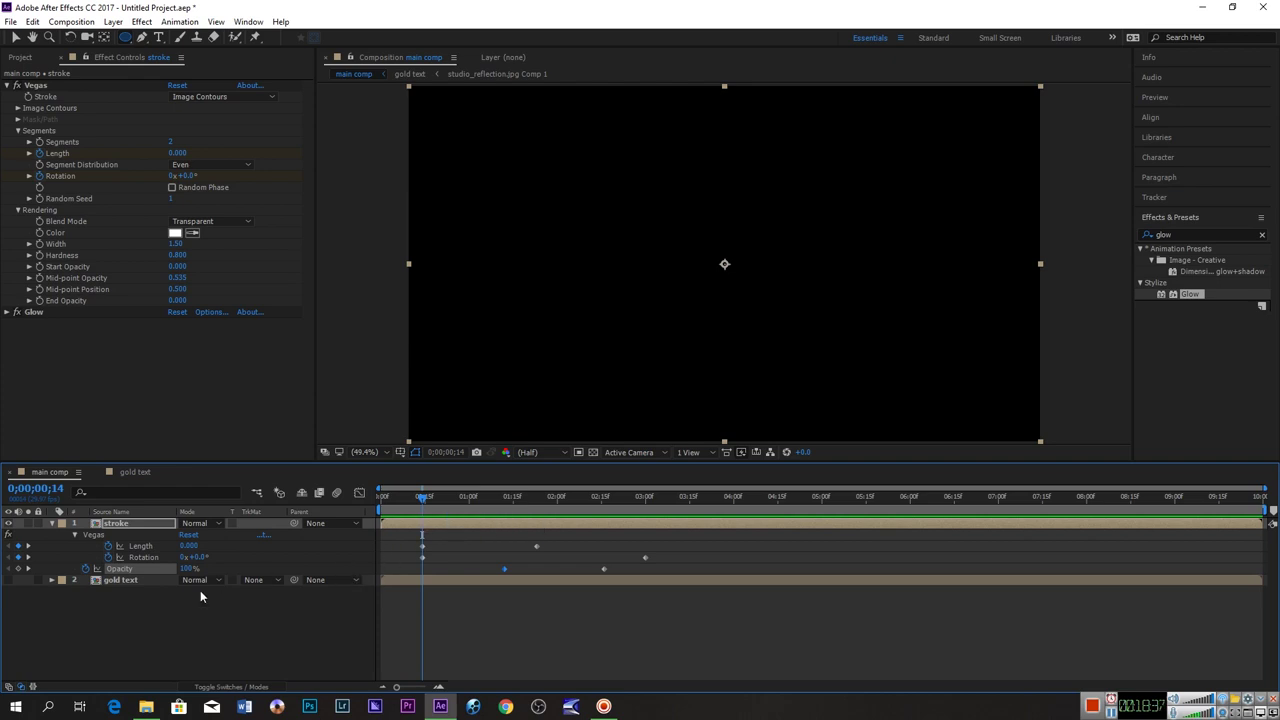
Turn on the gold text layer's visibility and search 'cc light' to pick up CC Light Burst 2.5.
click(147, 581)
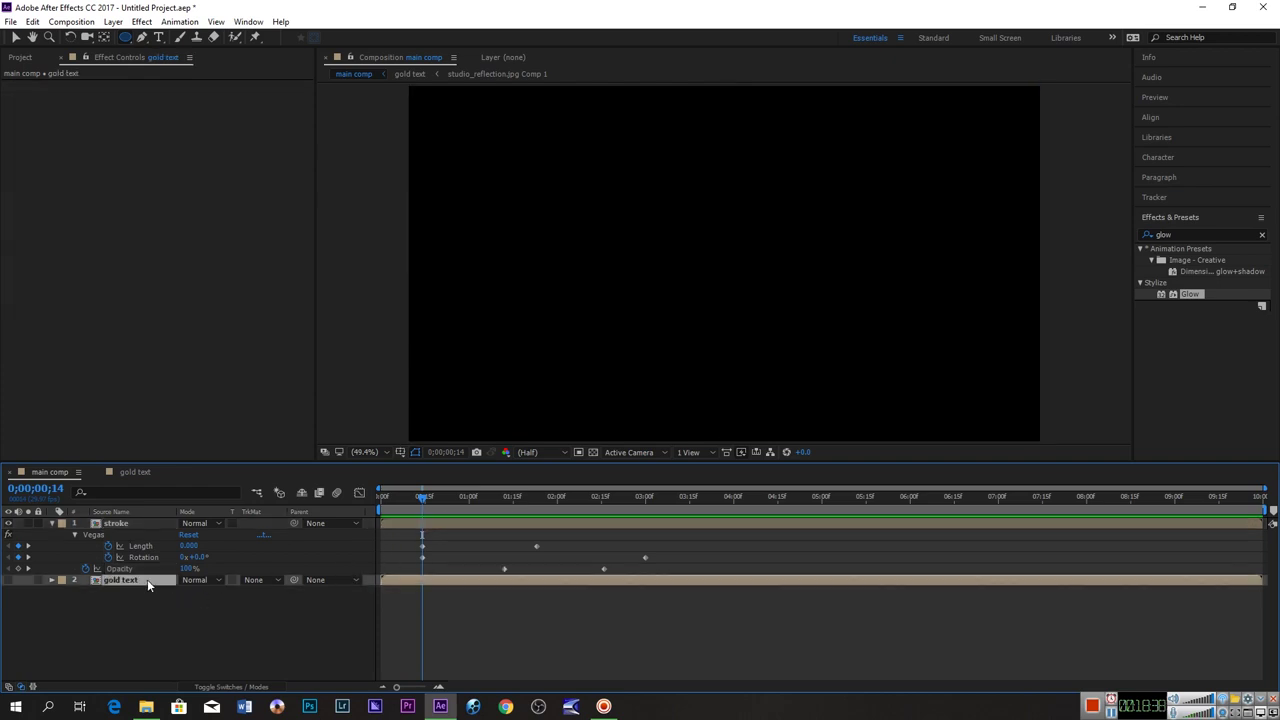
click(8, 580)
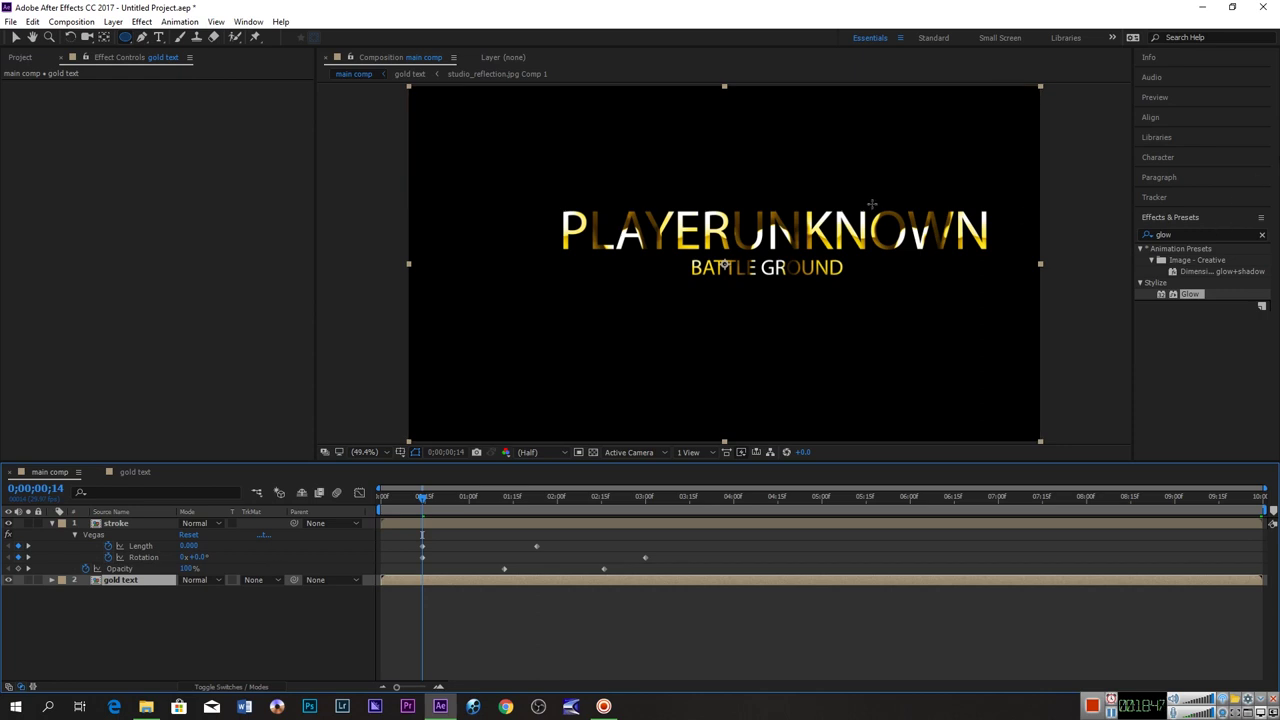
click(1191, 235)
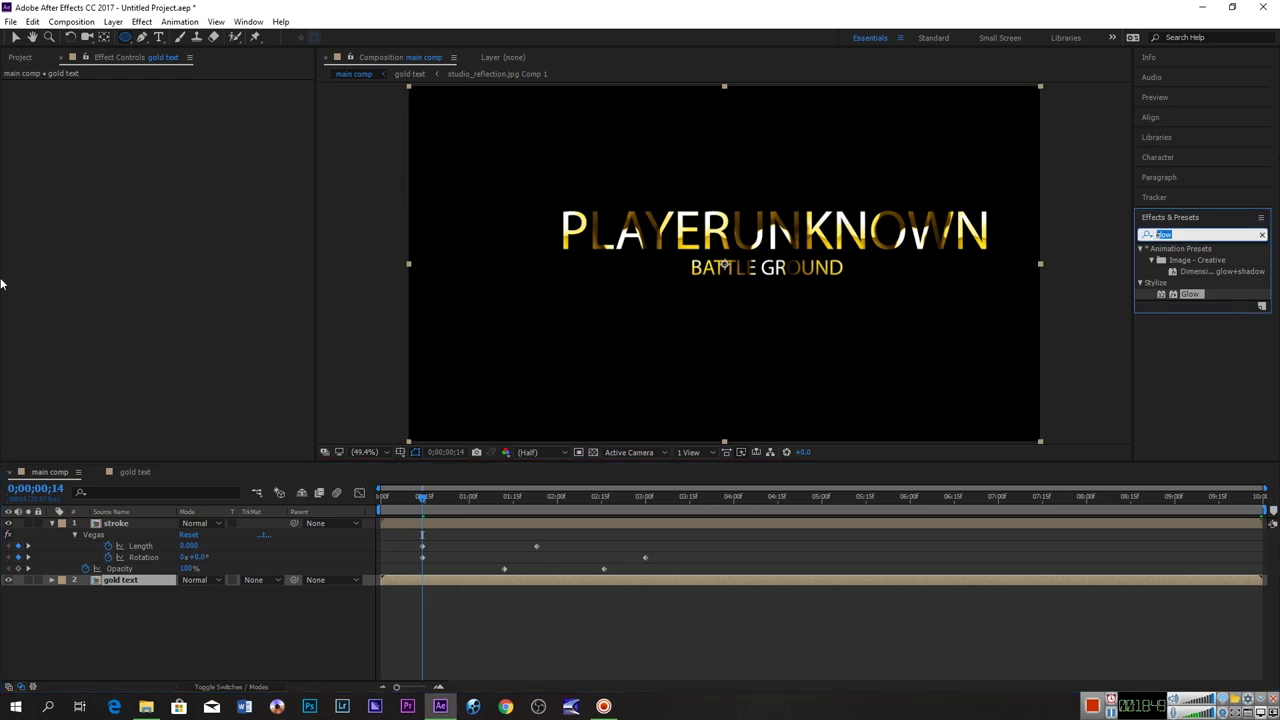
key(BackSpace)
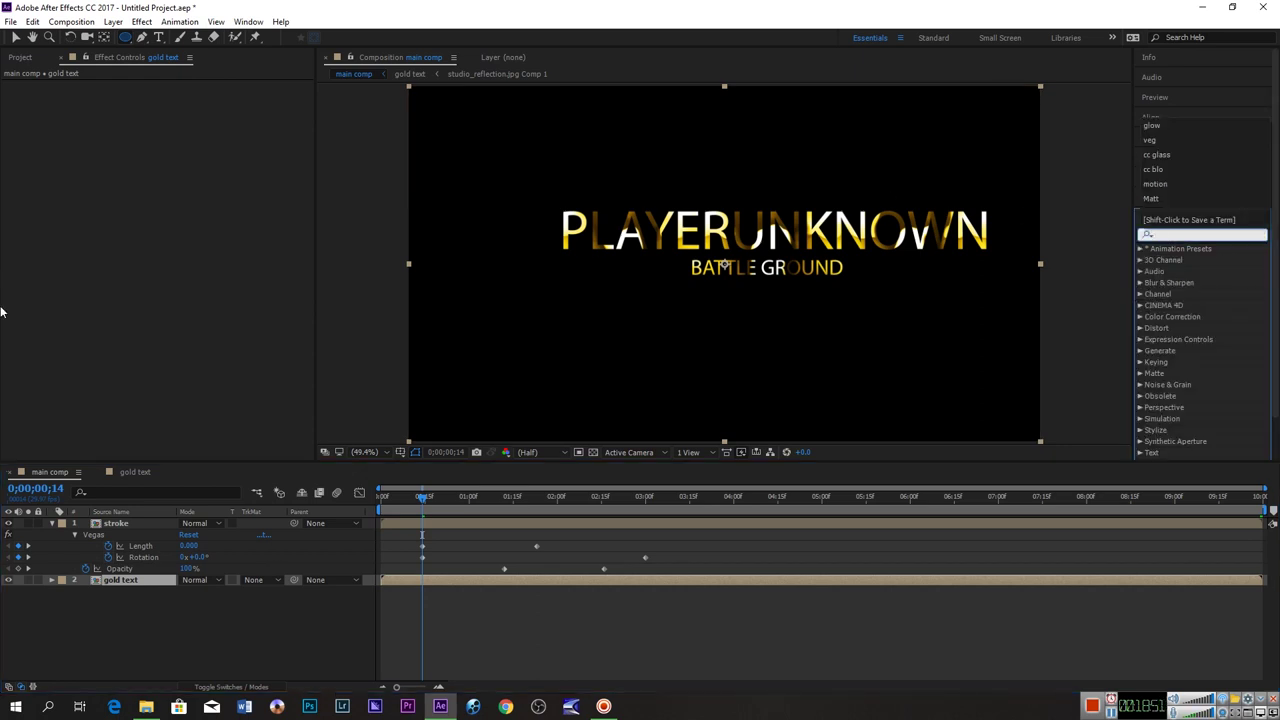
text(cc)
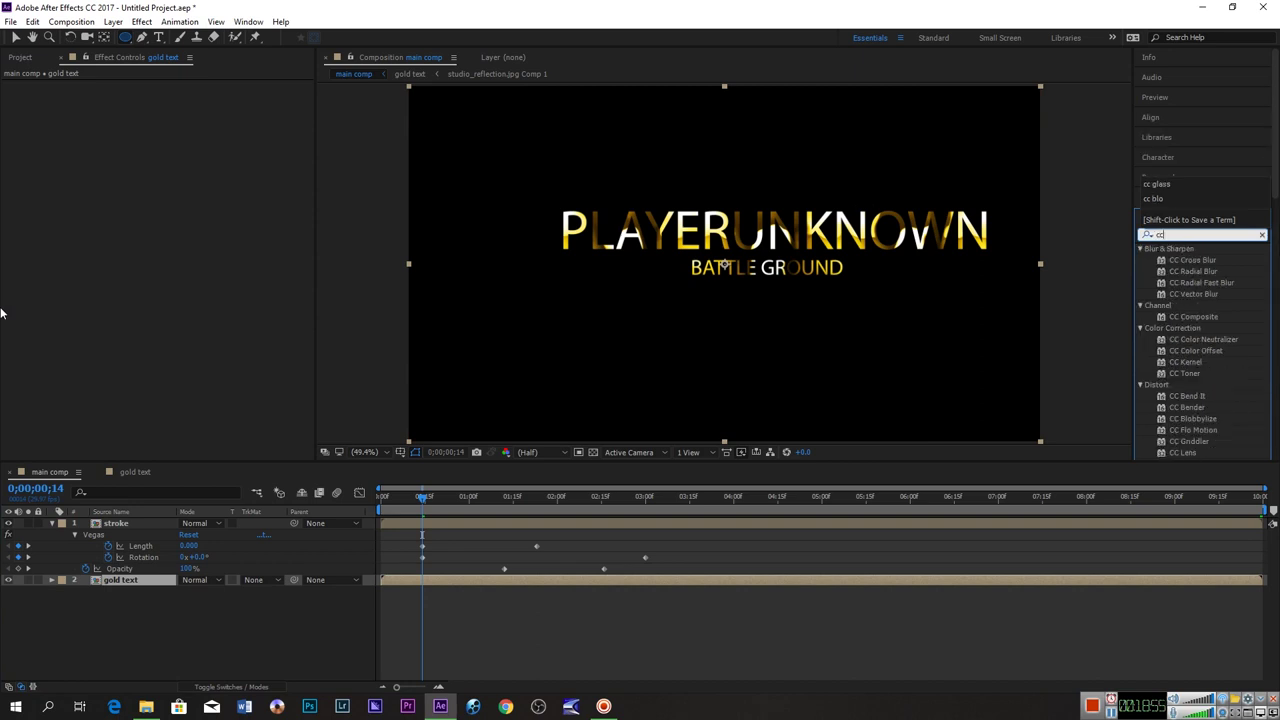
text( light)
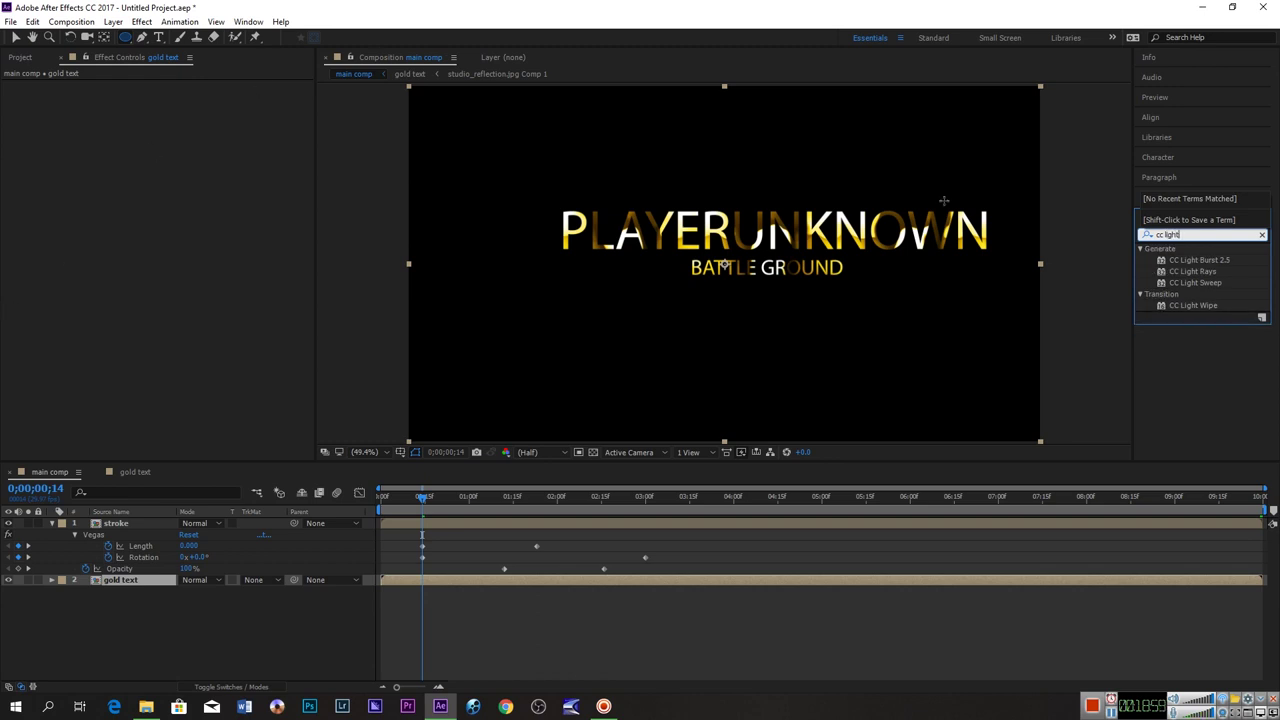
drag(1208, 256, 1202, 262)
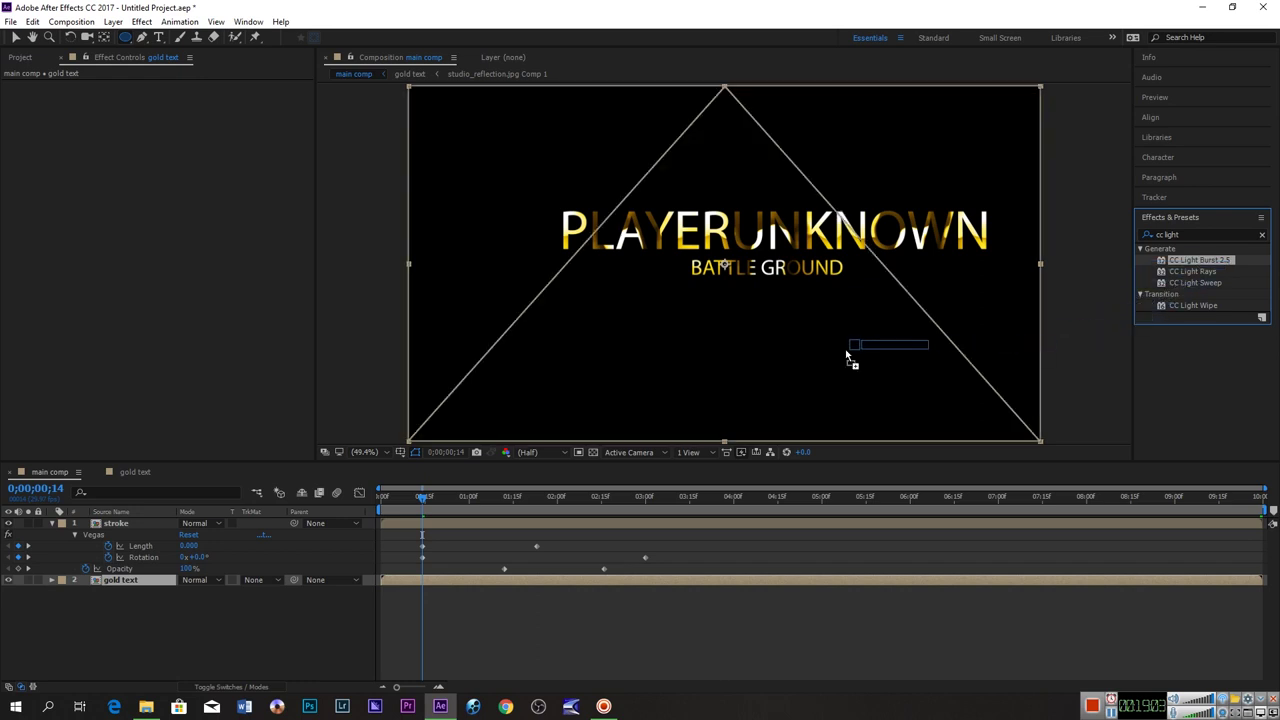
Apply CC Light Burst 2.5 to the gold text and keyframe its Ray Length at 35.
mouse_move(1202, 262)
mouse_down()
mouse_move(136, 594)
mouse_move(140, 584)
mouse_up()
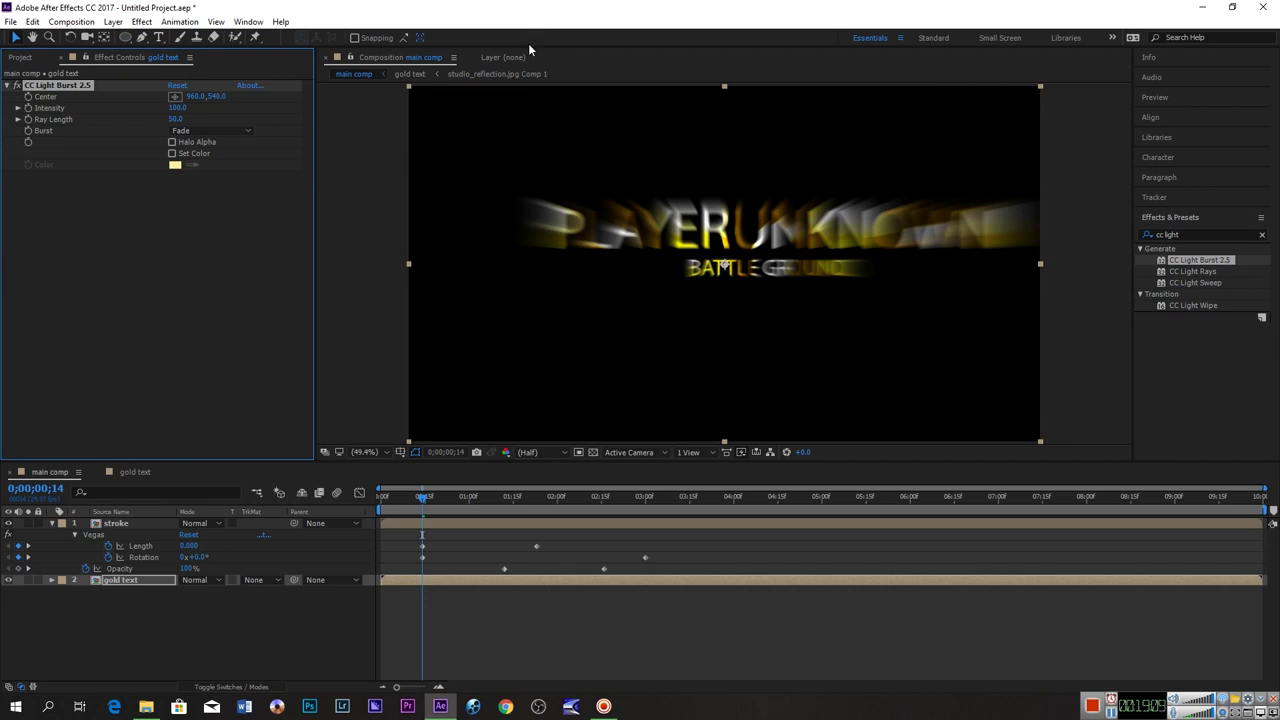
click(178, 119)
text(35)
key(Return)
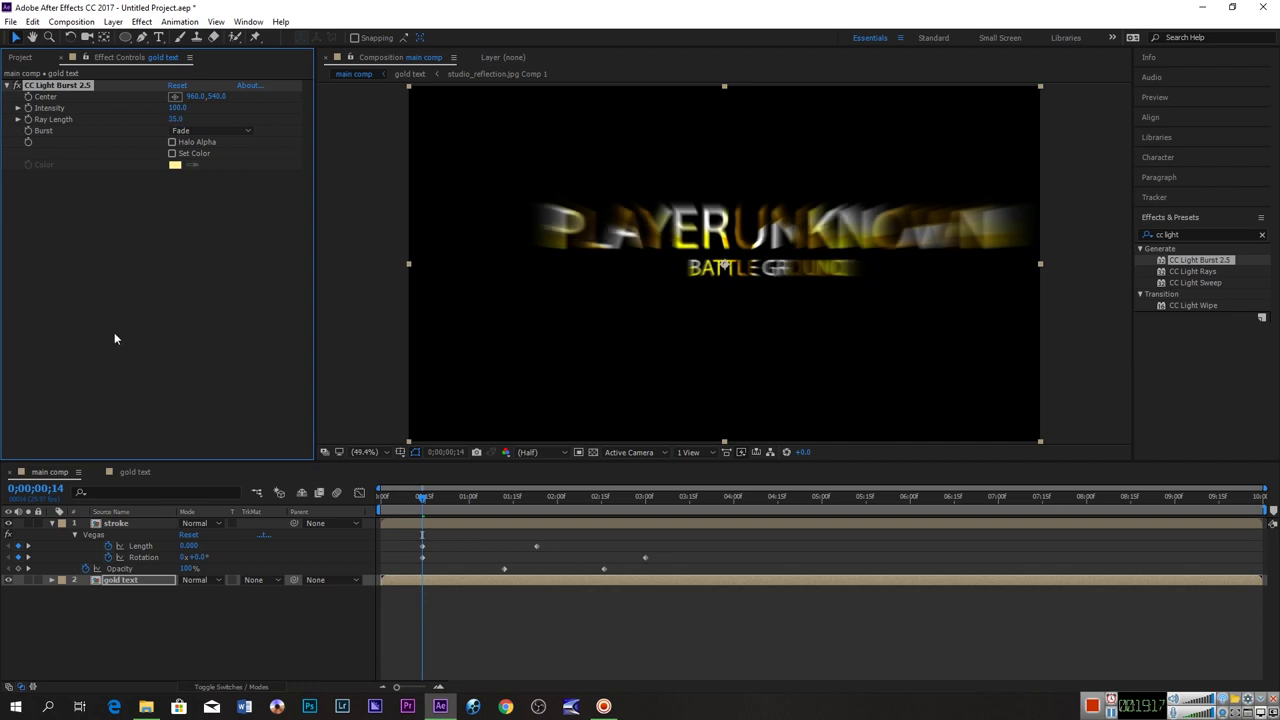
click(27, 119)
Keyframe Ray Length down to 0 at 0;00;02;19, then show the gold text's Opacity.
click(139, 578)
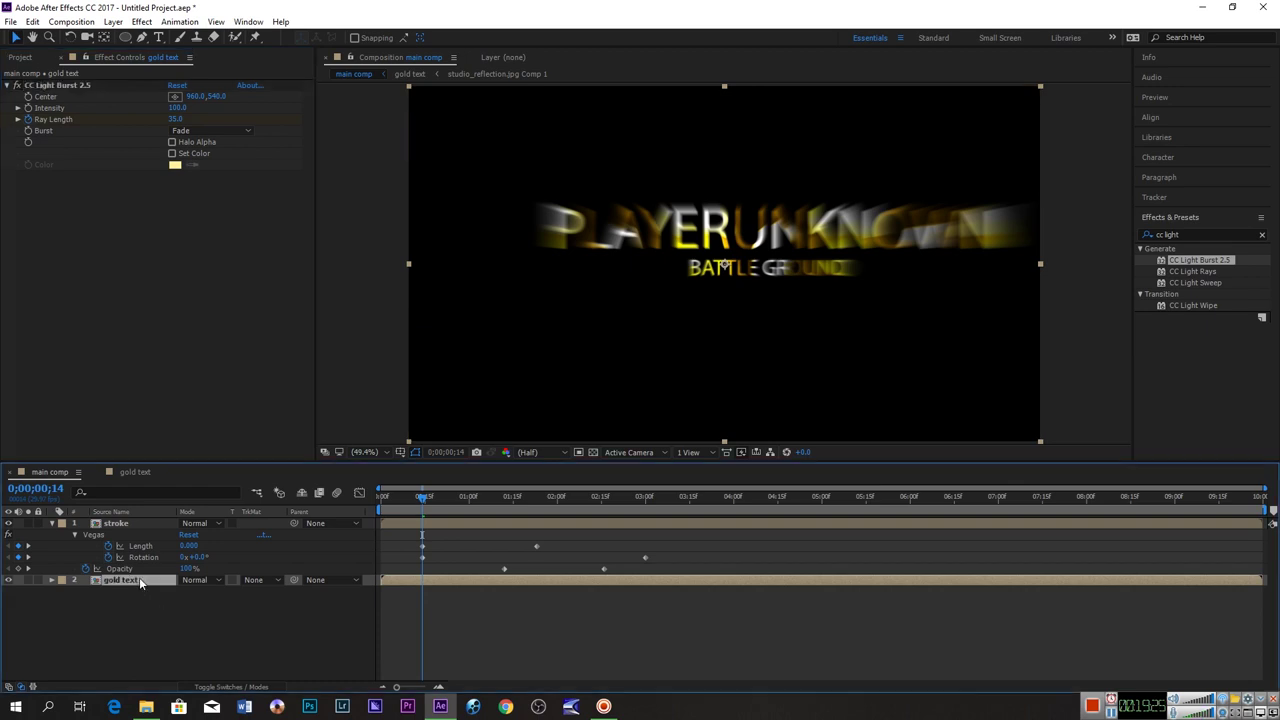
key(u)
drag(428, 502, 615, 527)
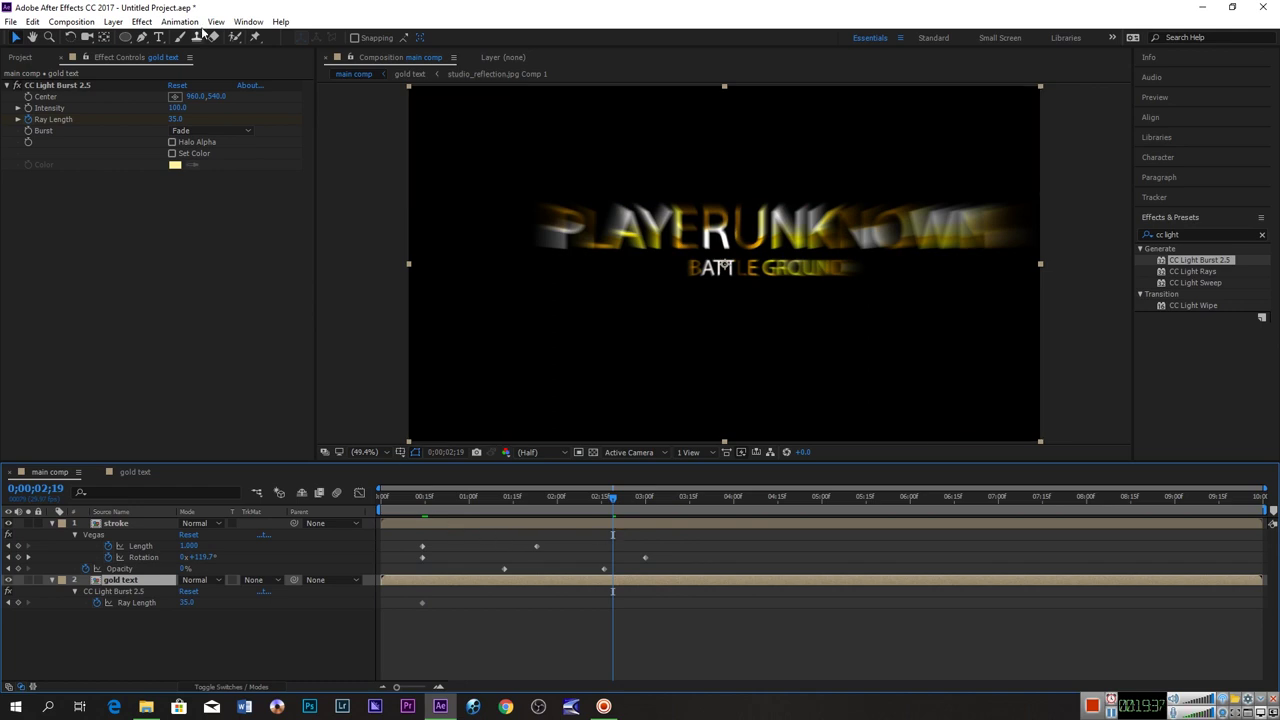
click(175, 119)
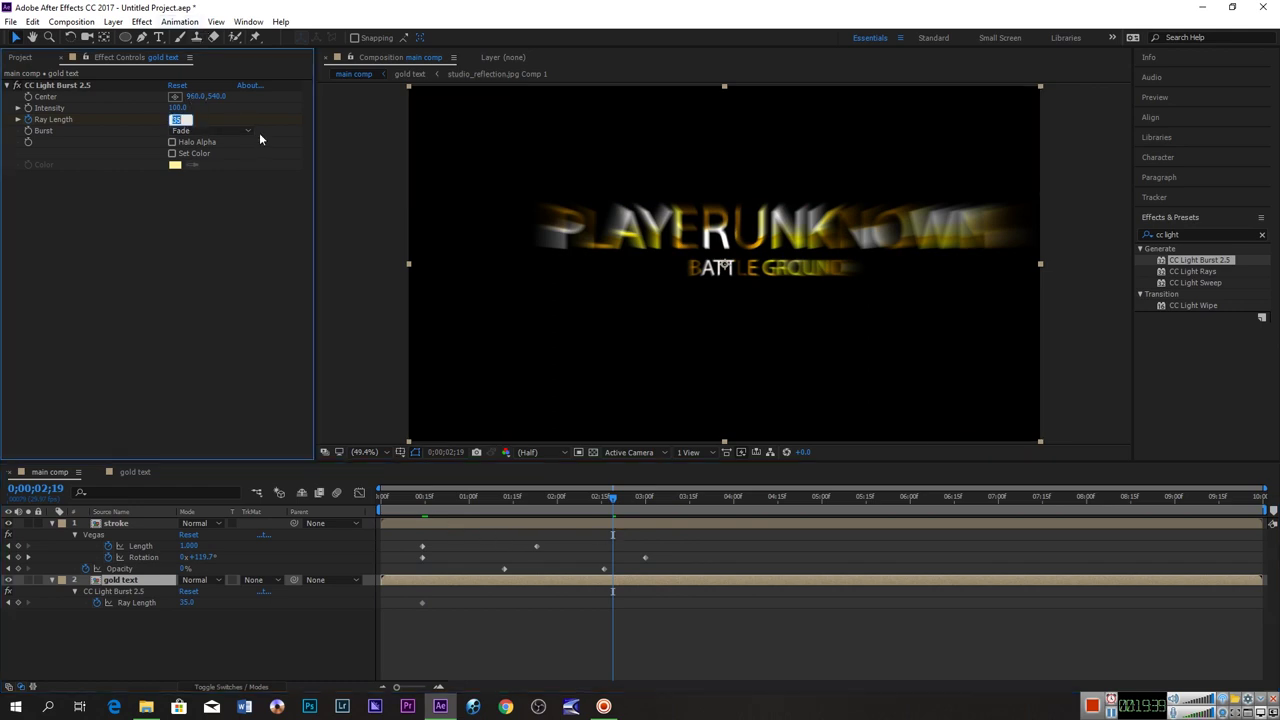
text(0)
key(Return)
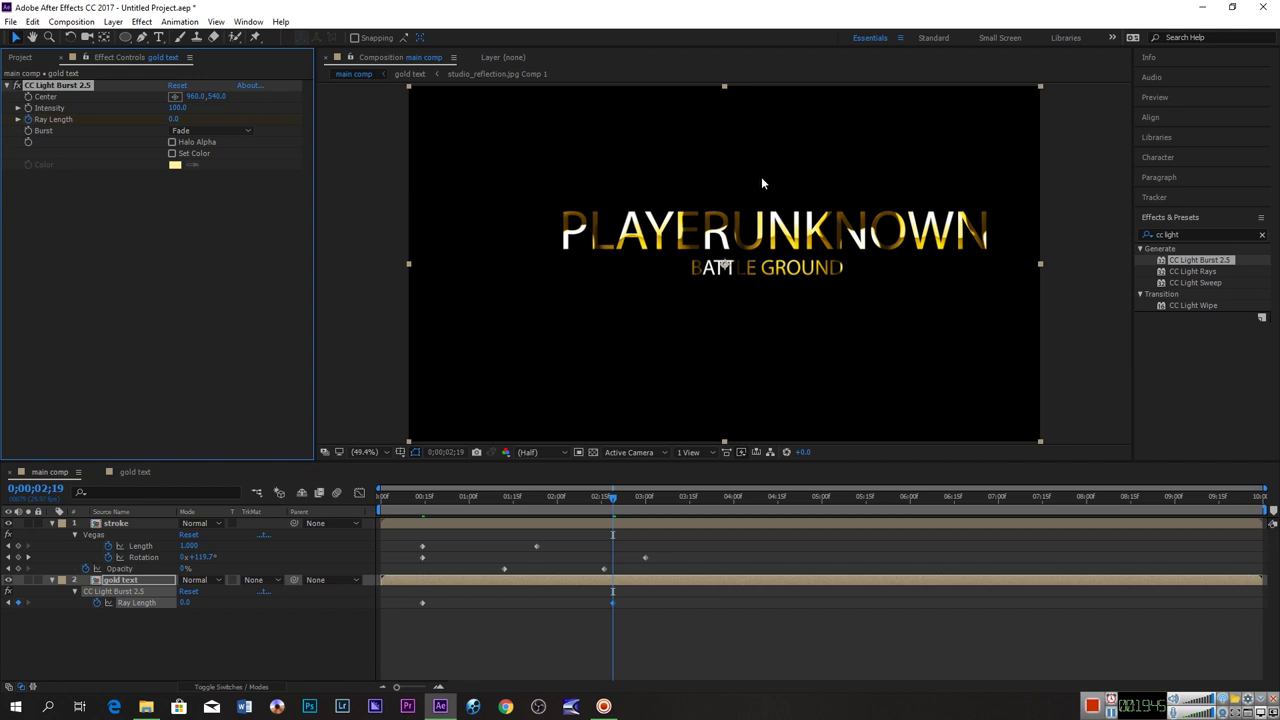
click(132, 581)
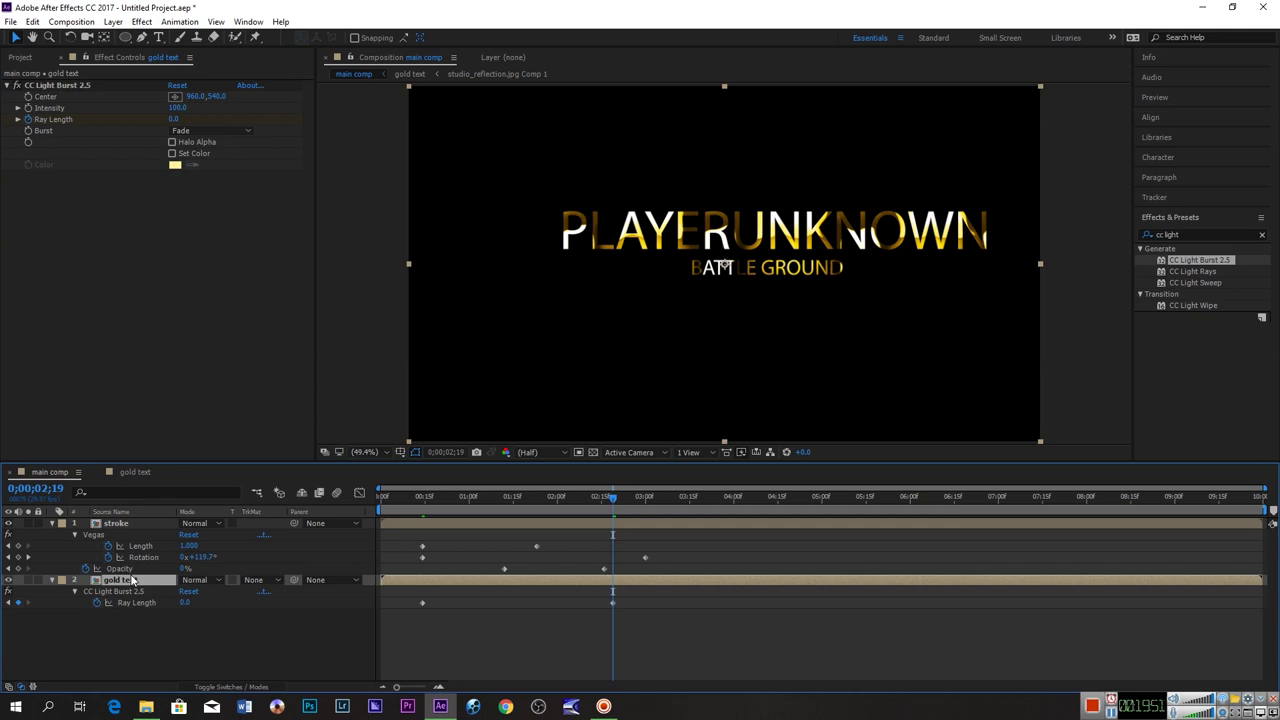
key(shift+t)
Keyframe the gold text's Opacity from 0% at 0;00;01;12 to 100% at 0;00;02;19, then preview.
drag(612, 500, 504, 518)
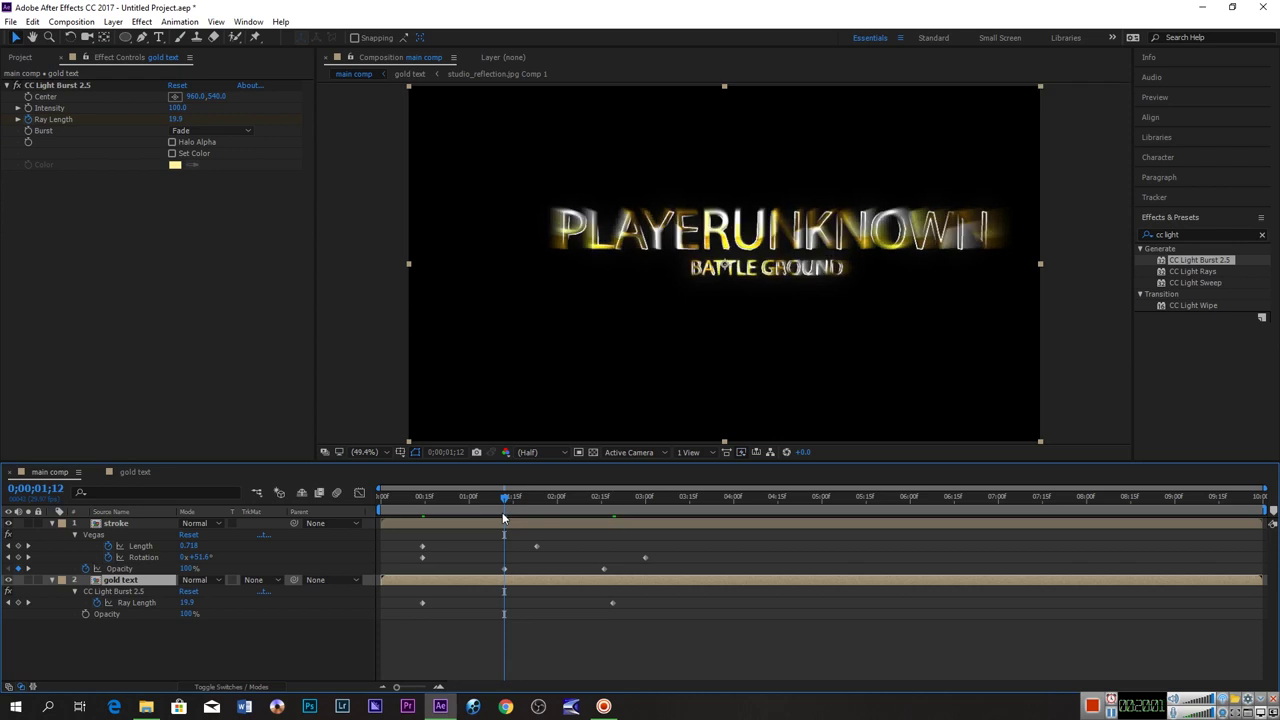
click(86, 614)
key(Return)
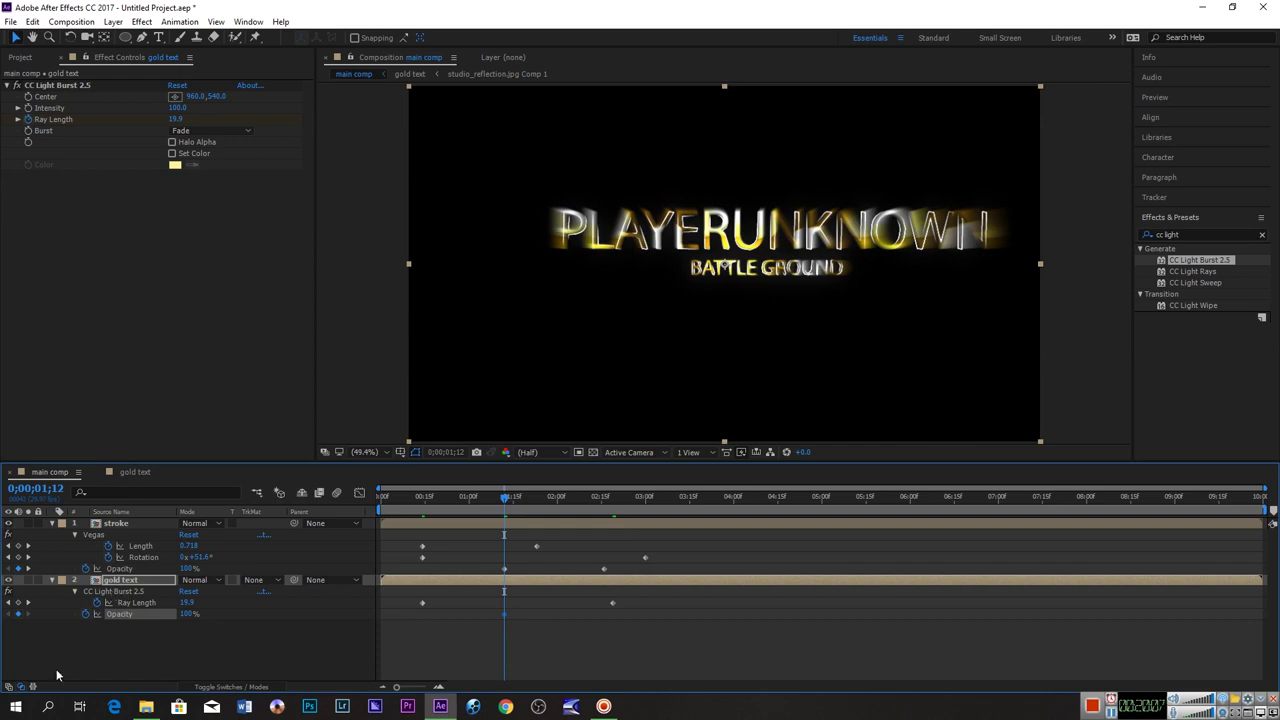
drag(187, 614, 140, 614)
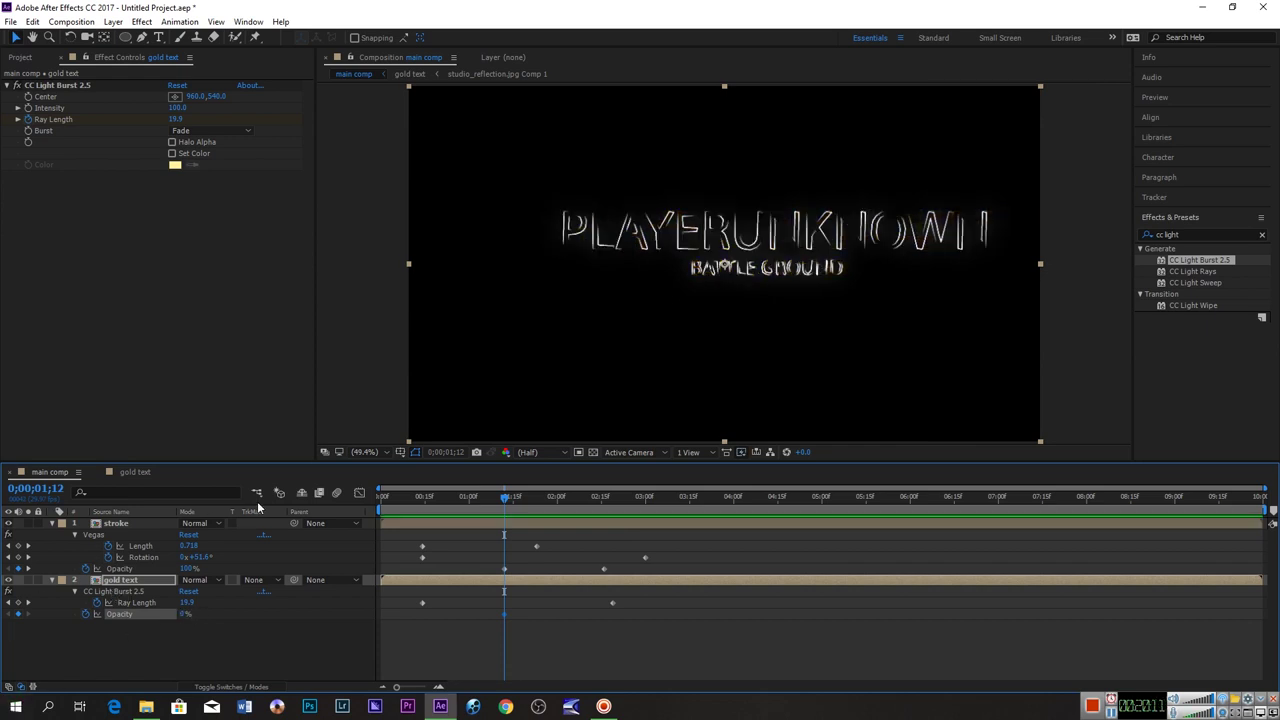
click(508, 497)
drag(533, 504, 612, 519)
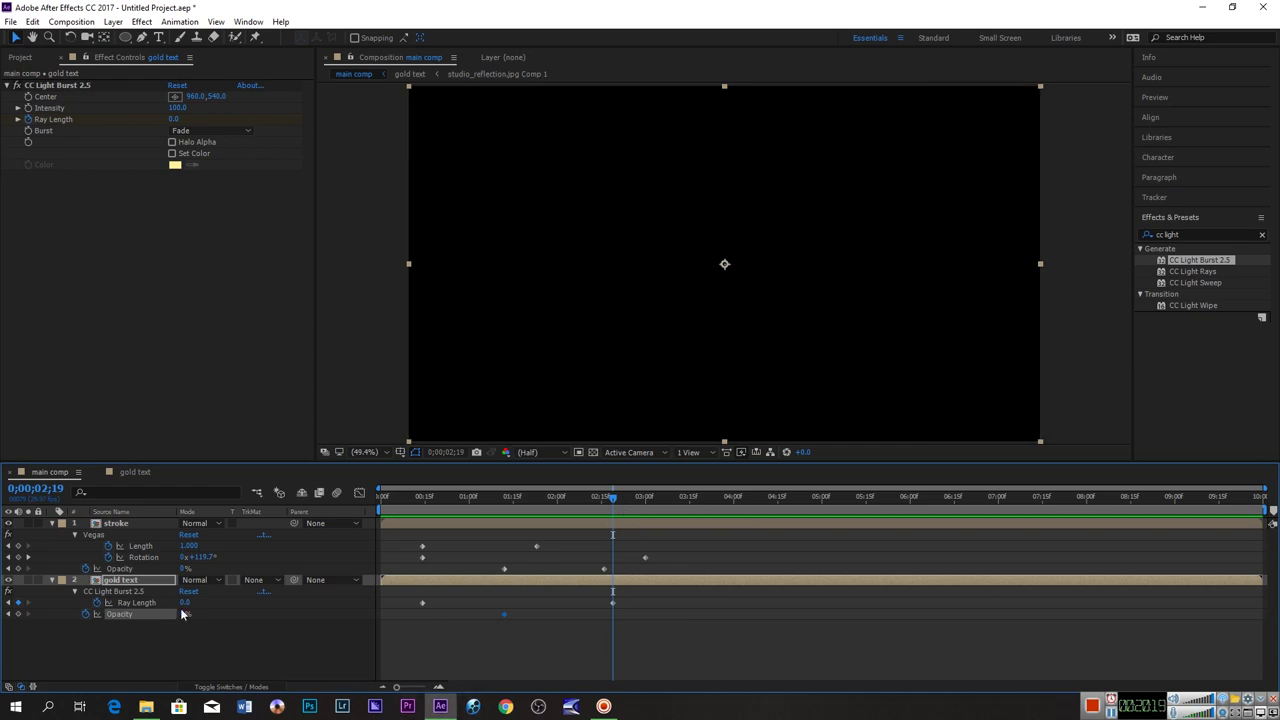
drag(185, 614, 957, 580)
key(space)
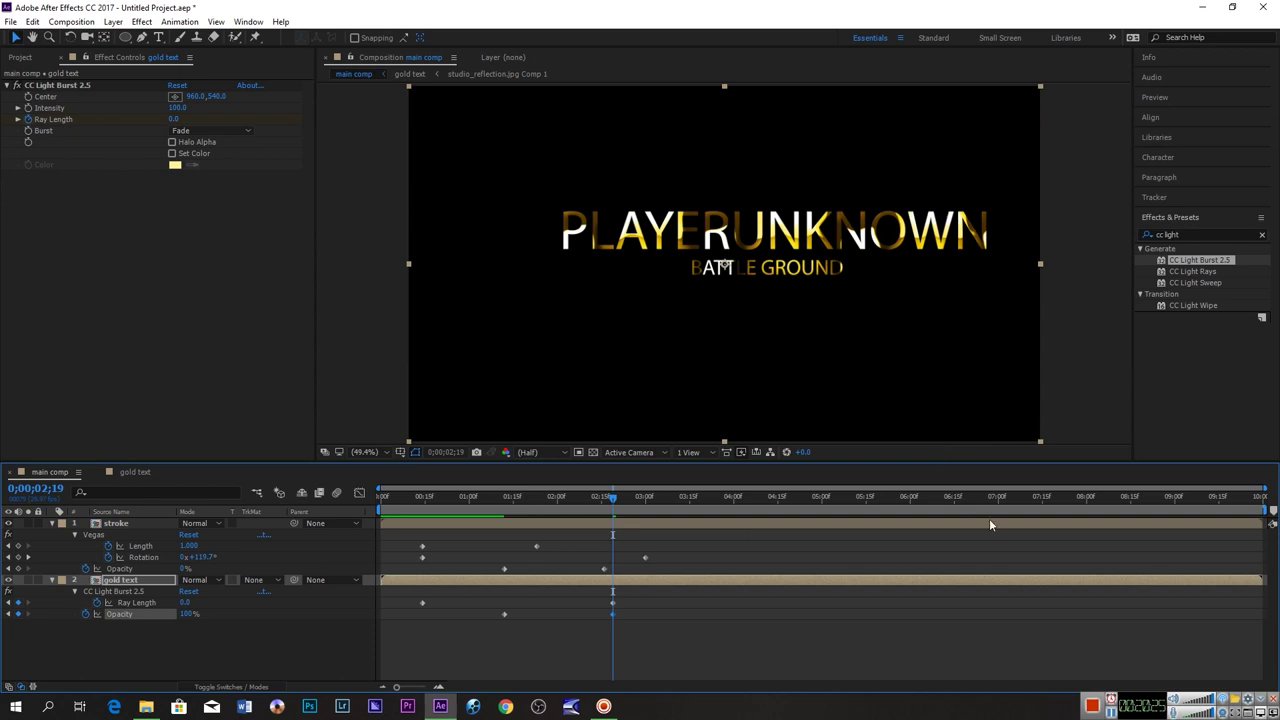
key(Home)
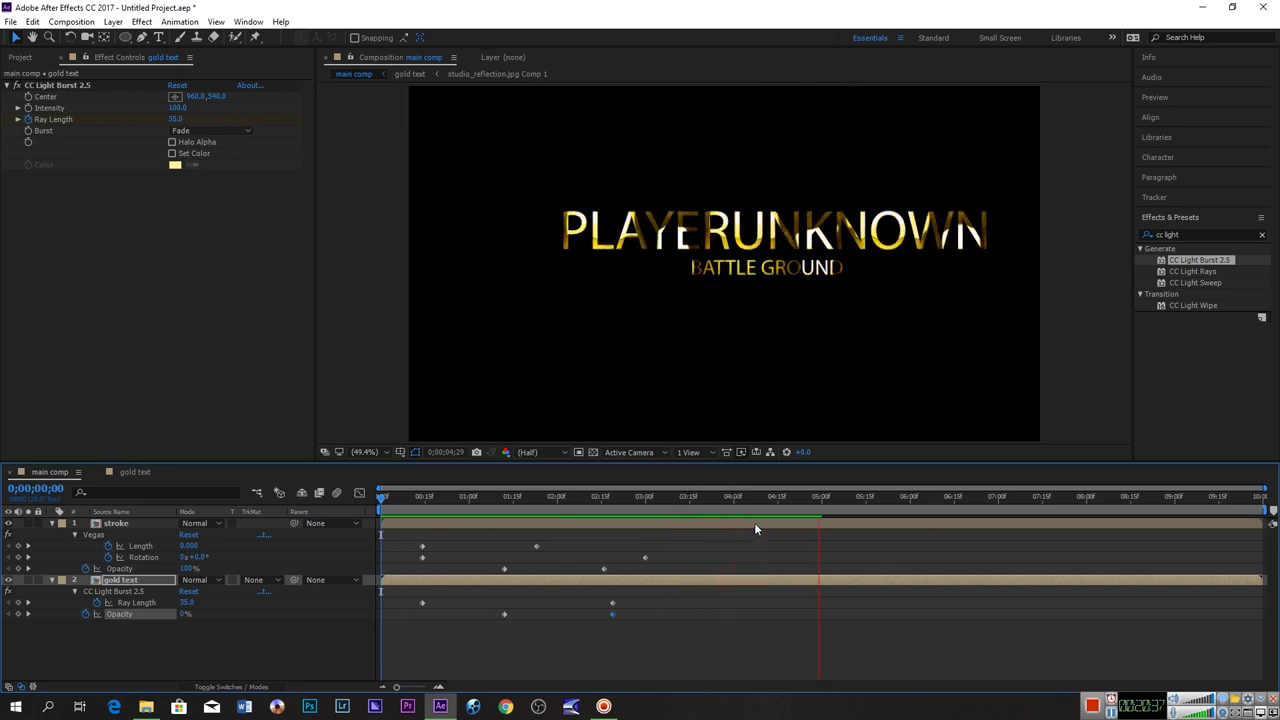
Collapse the layer properties, select the stroke and gold text layers, and enable their 3D Layer switch.
key(space)
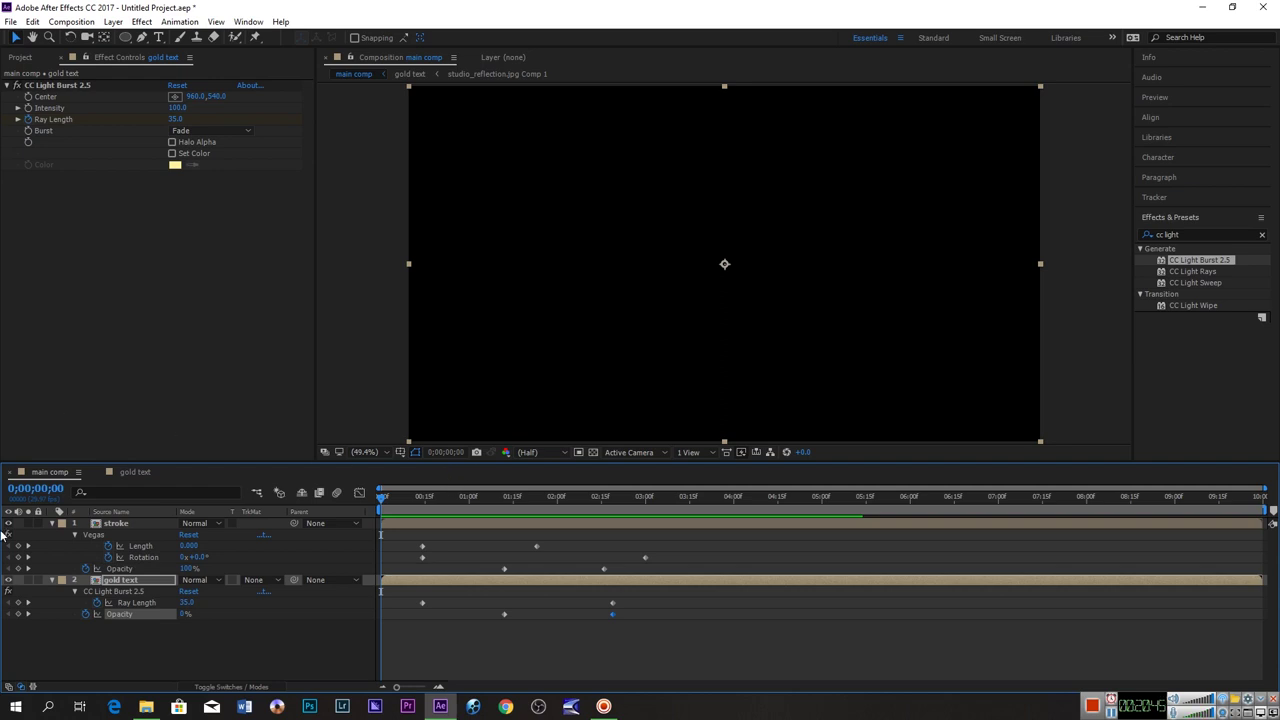
click(53, 523)
click(75, 546)
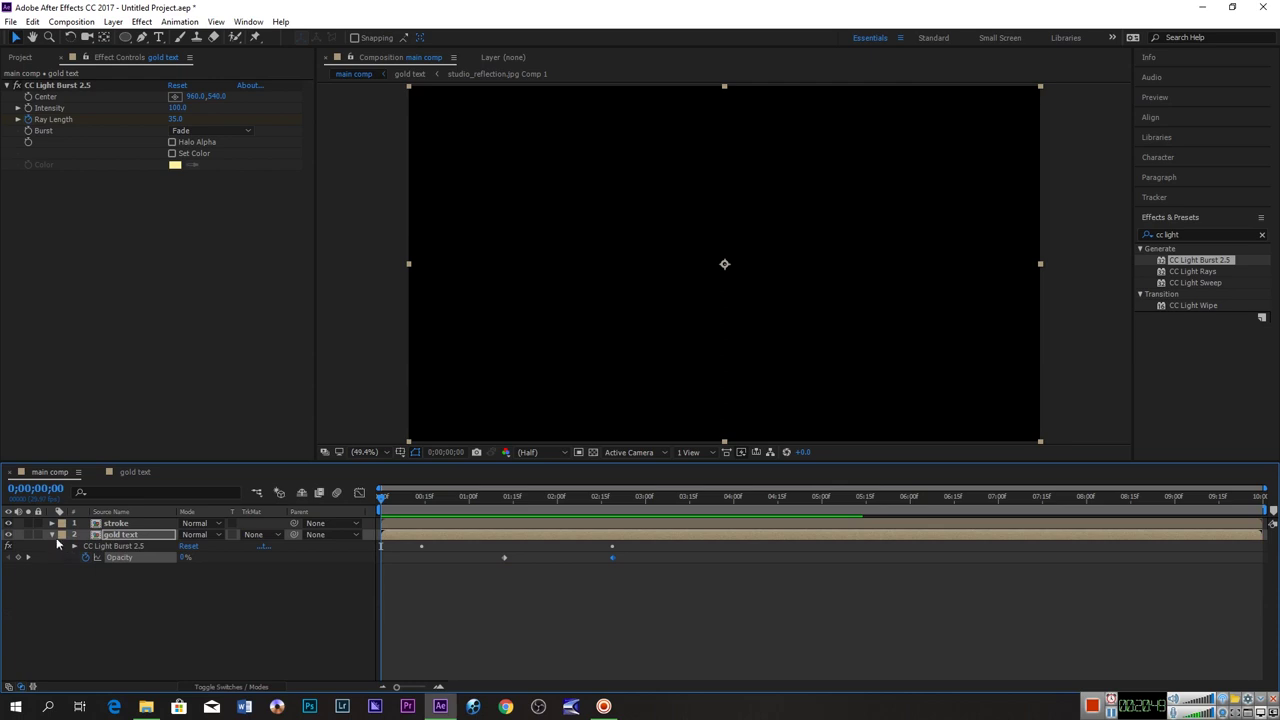
click(52, 535)
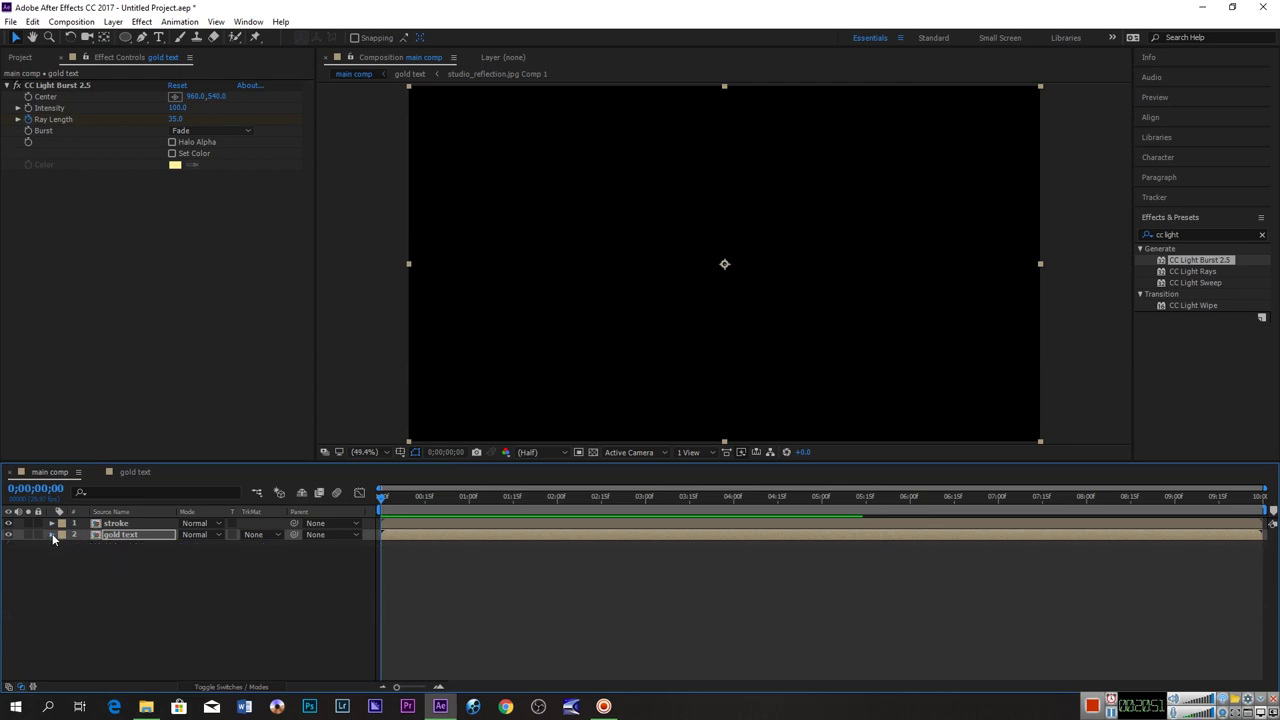
drag(120, 583, 137, 515)
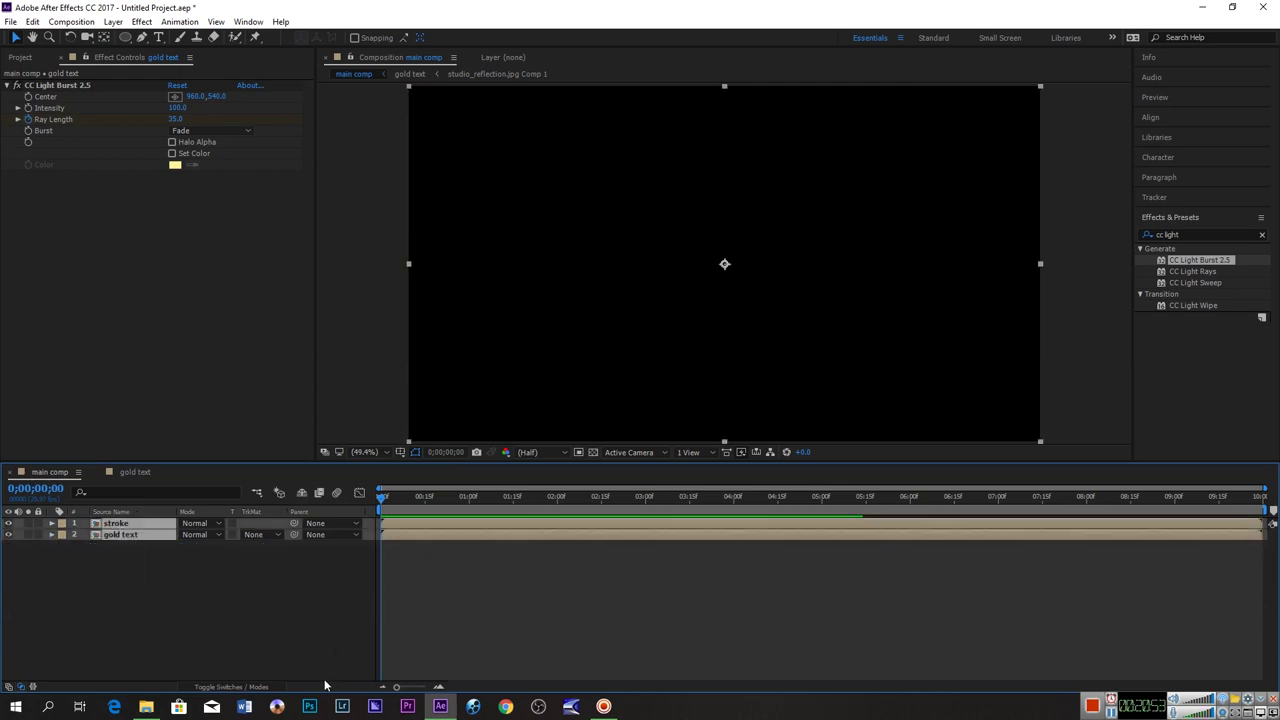
click(240, 688)
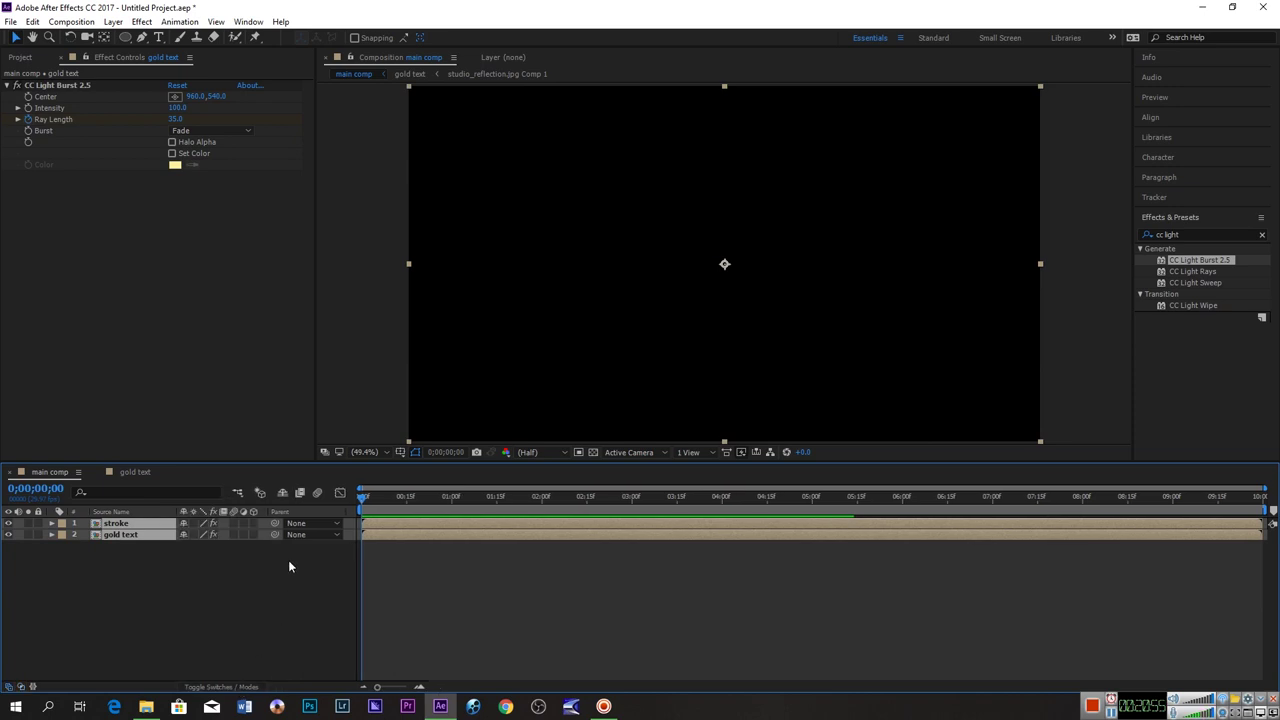
click(253, 523)
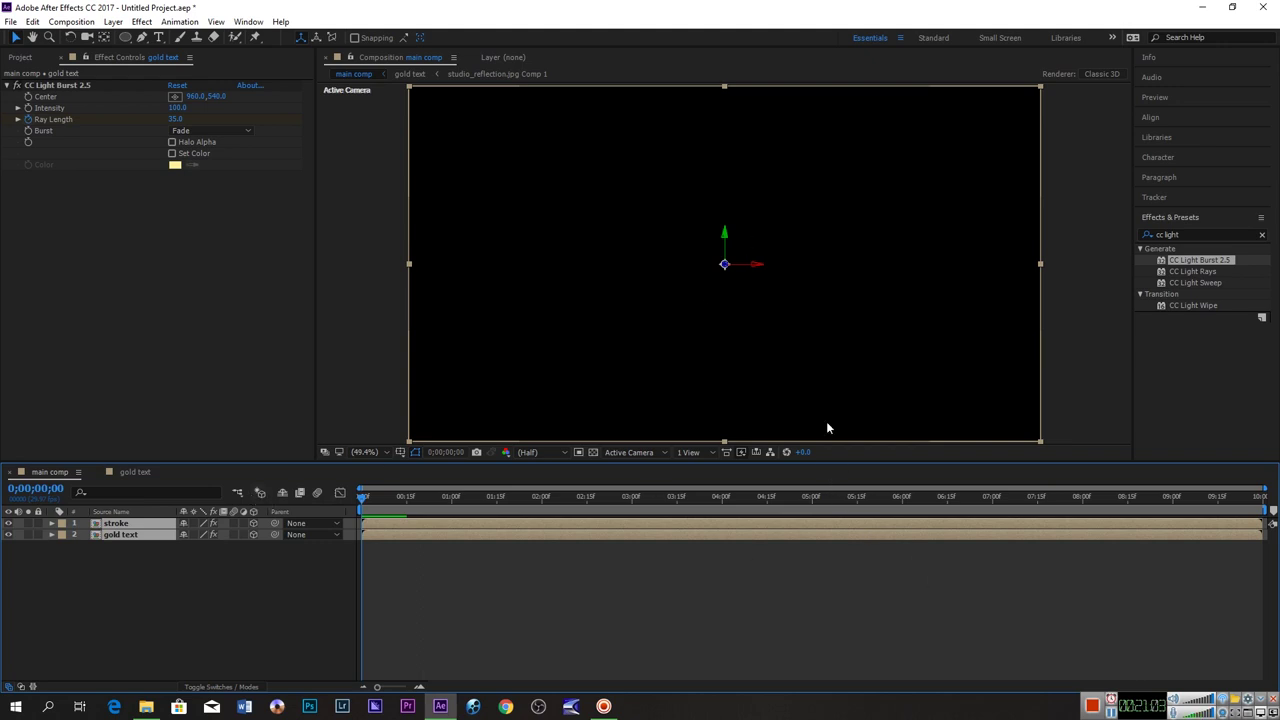
Add a new camera layer from New > Camera using the 35mm preset.
right_click(149, 606)
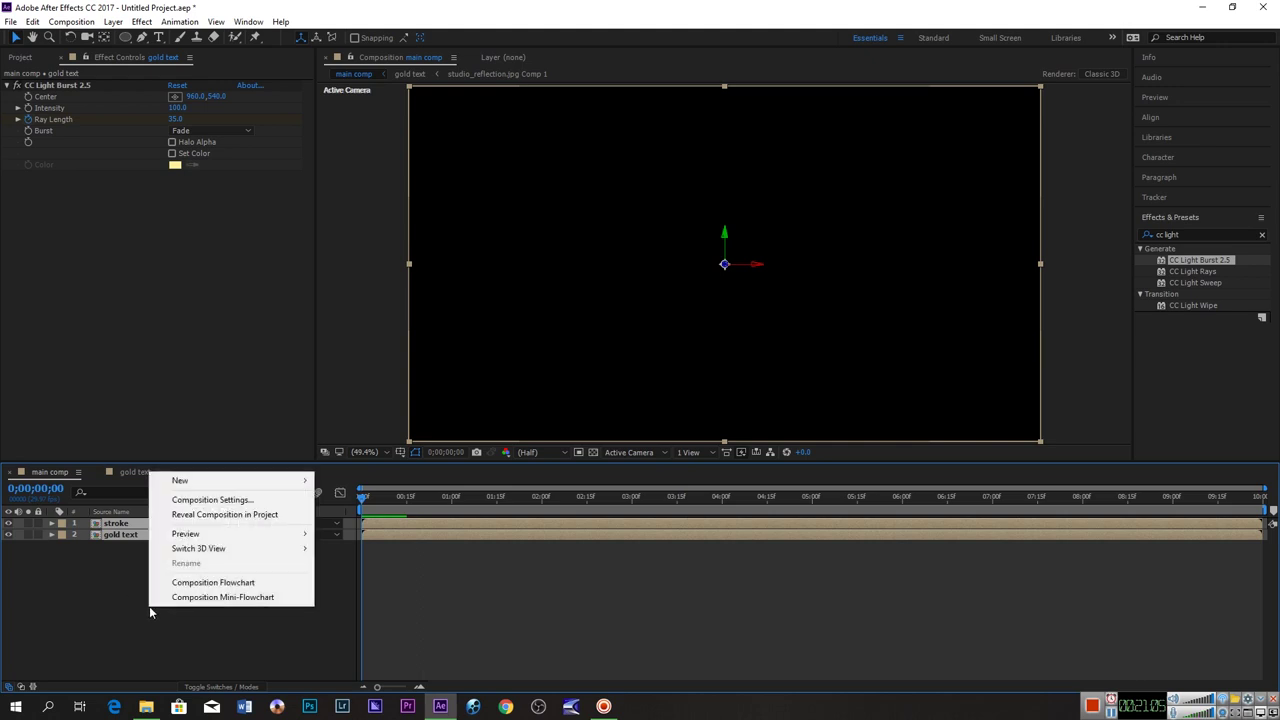
click(128, 576)
right_click(128, 576)
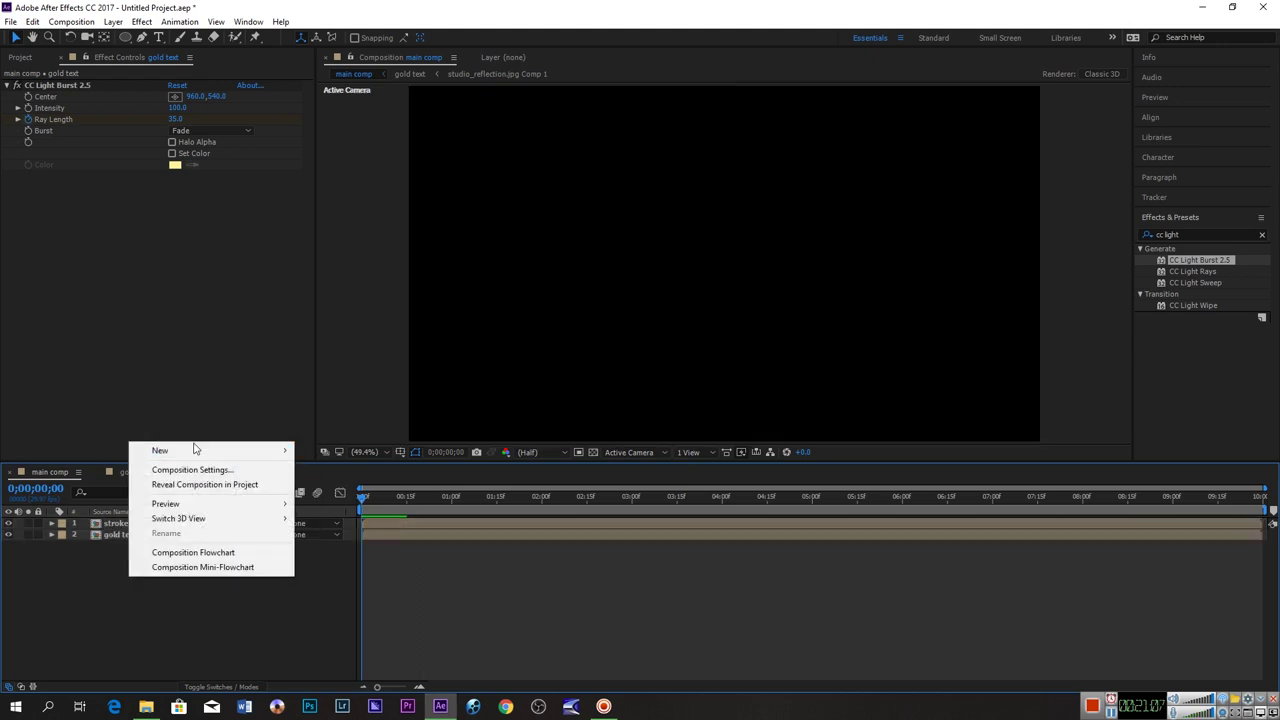
mouse_move(198, 456)
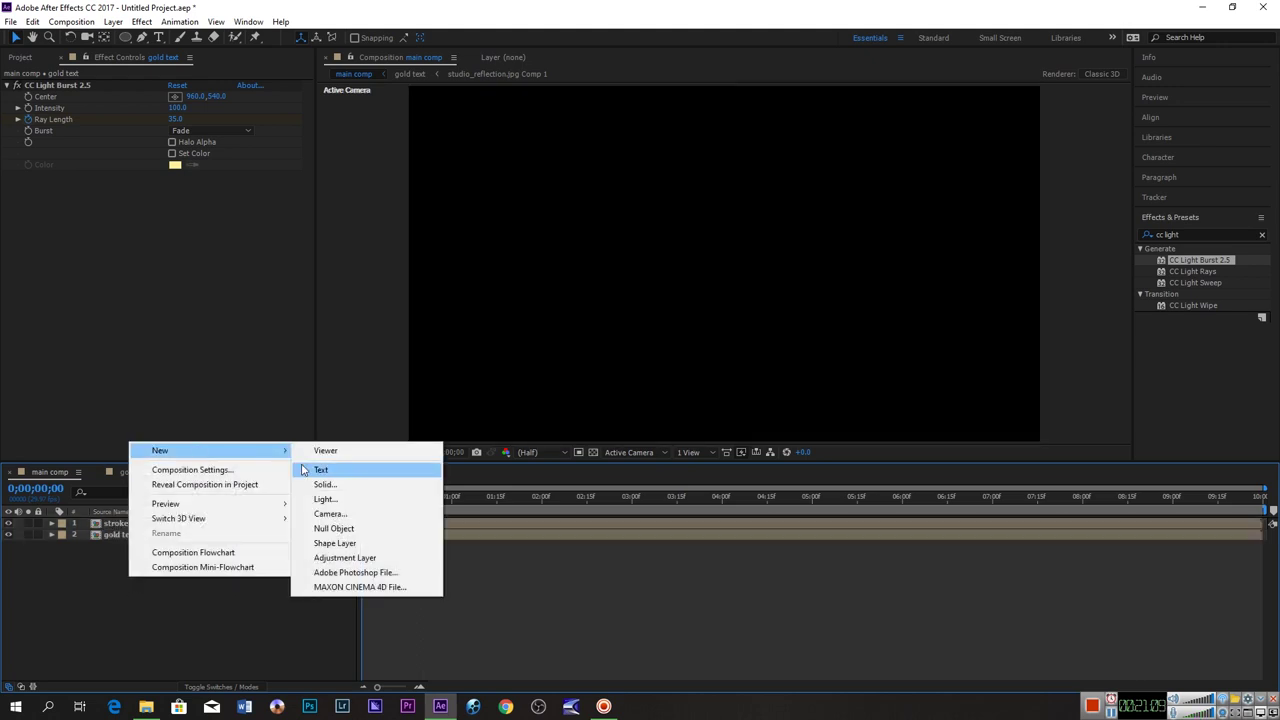
click(338, 513)
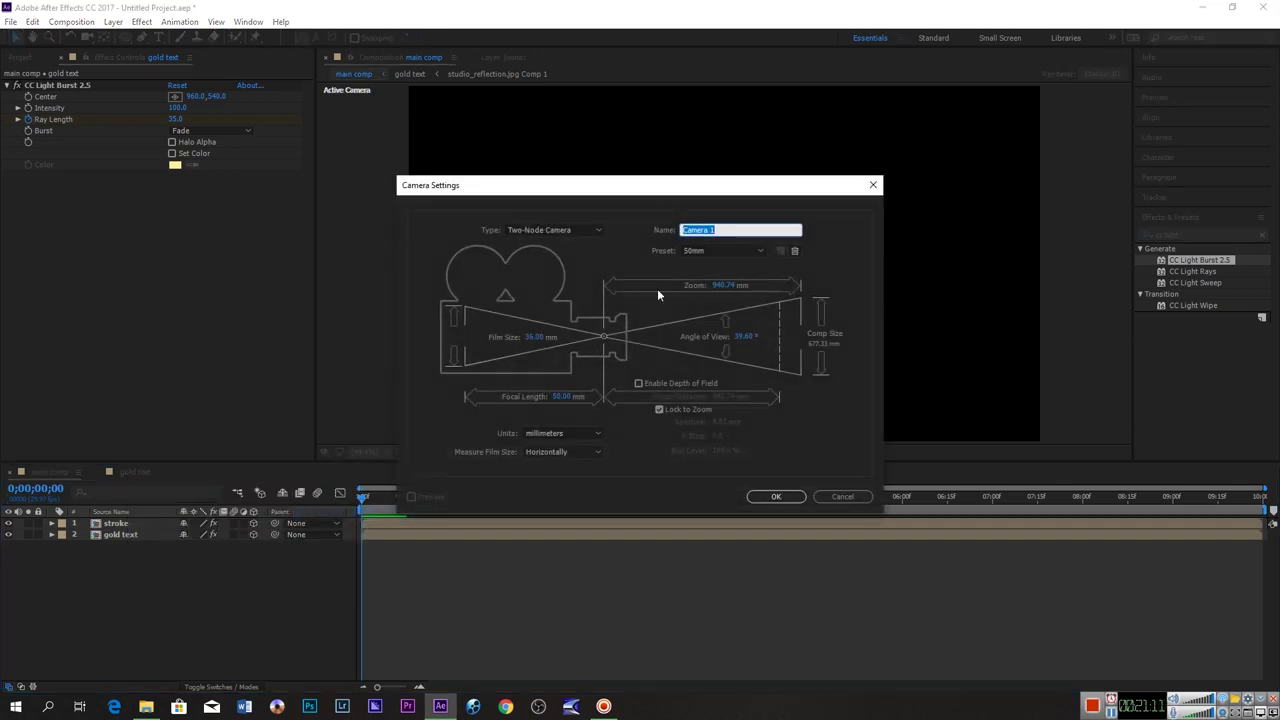
click(727, 256)
click(713, 345)
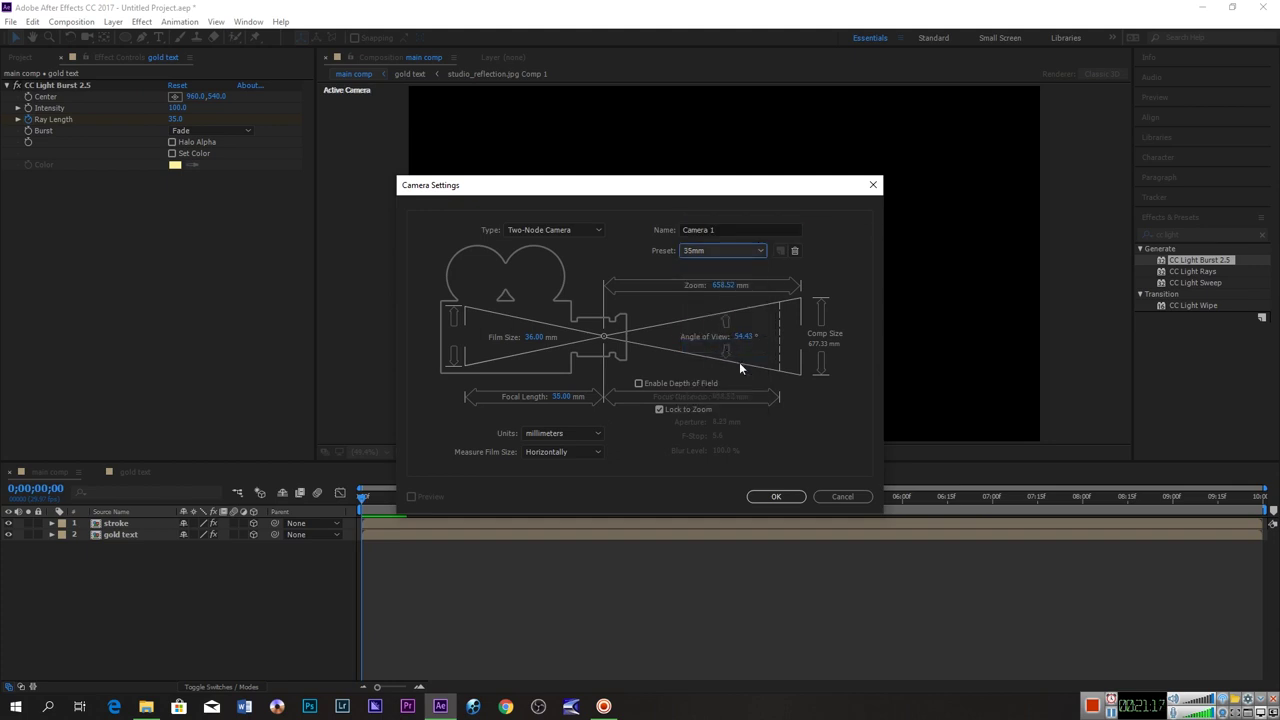
click(775, 496)
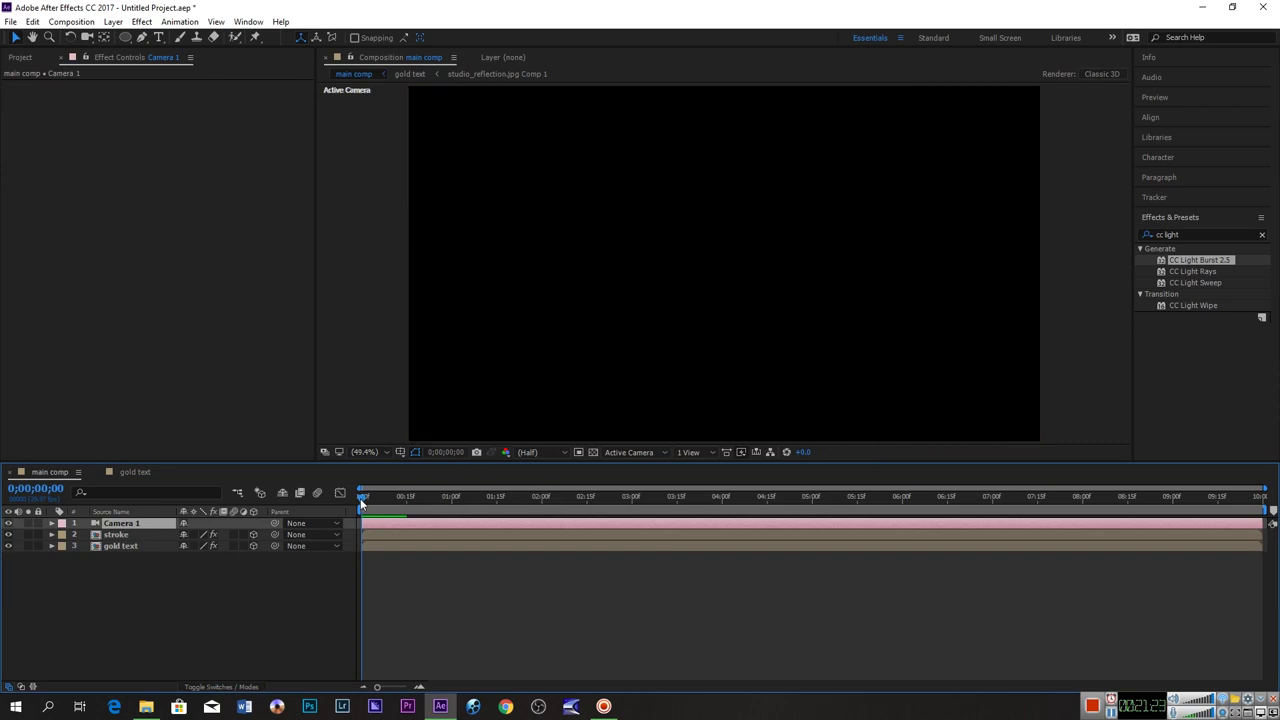
At 0;00;01;25, pick the Track Z Camera tool and set Camera 1's Position keyframe (960, 540, -1866.7).
drag(360, 498, 526, 524)
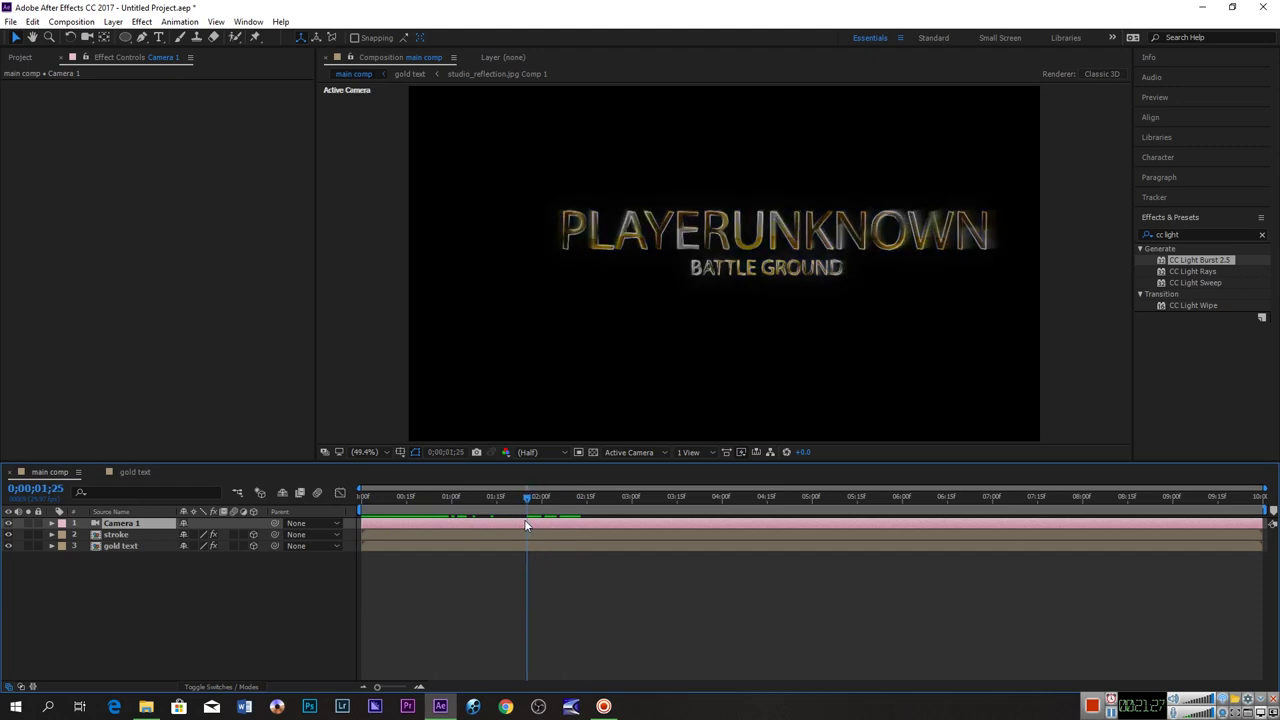
click(88, 37)
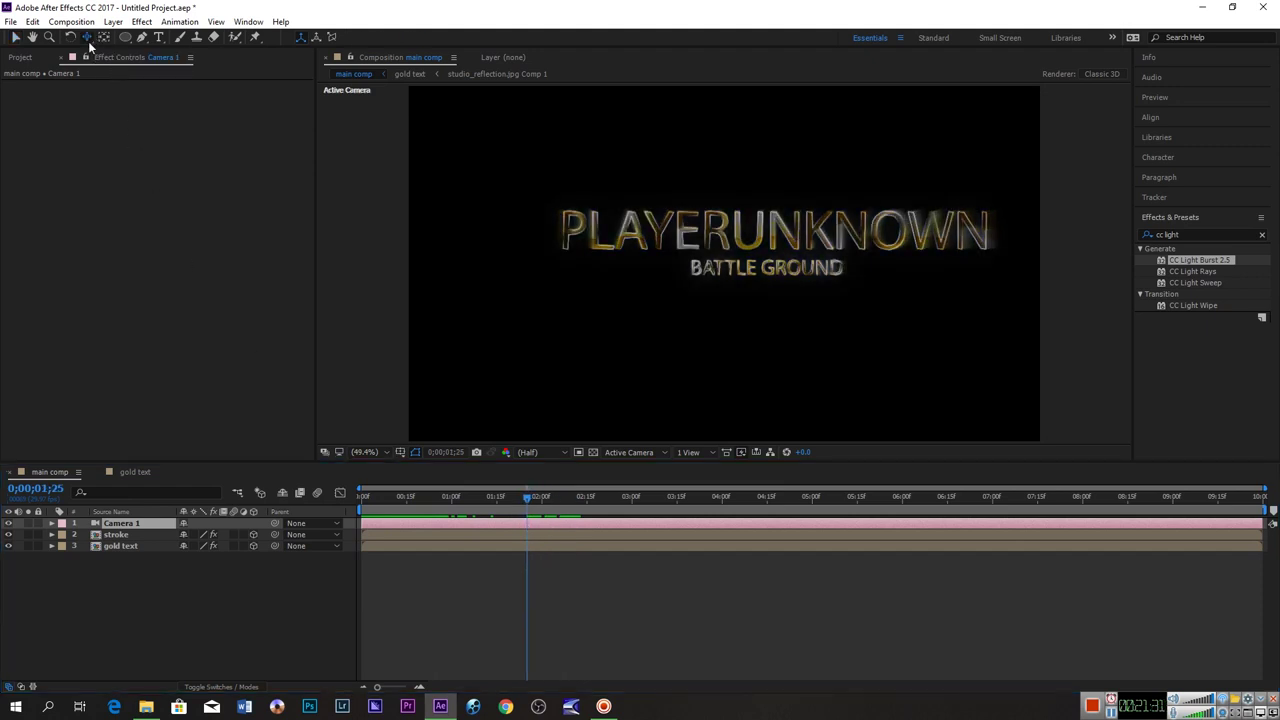
drag(88, 41, 144, 85)
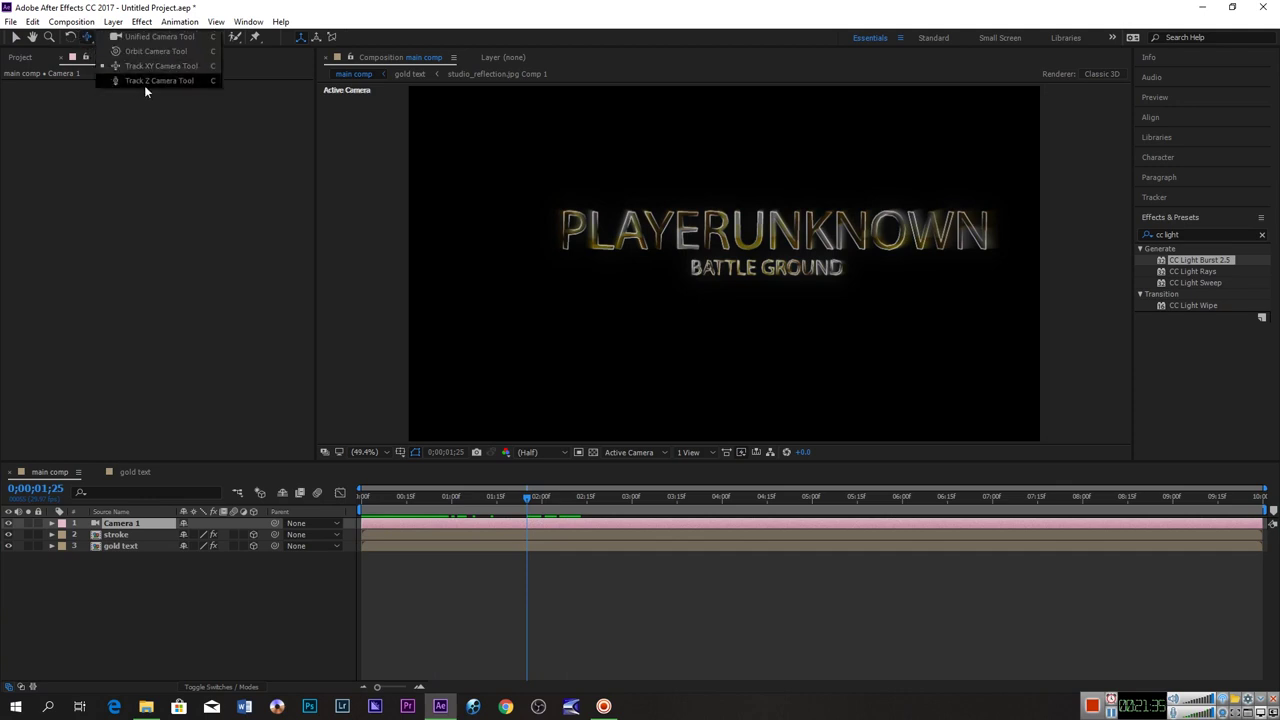
drag(149, 80, 149, 80)
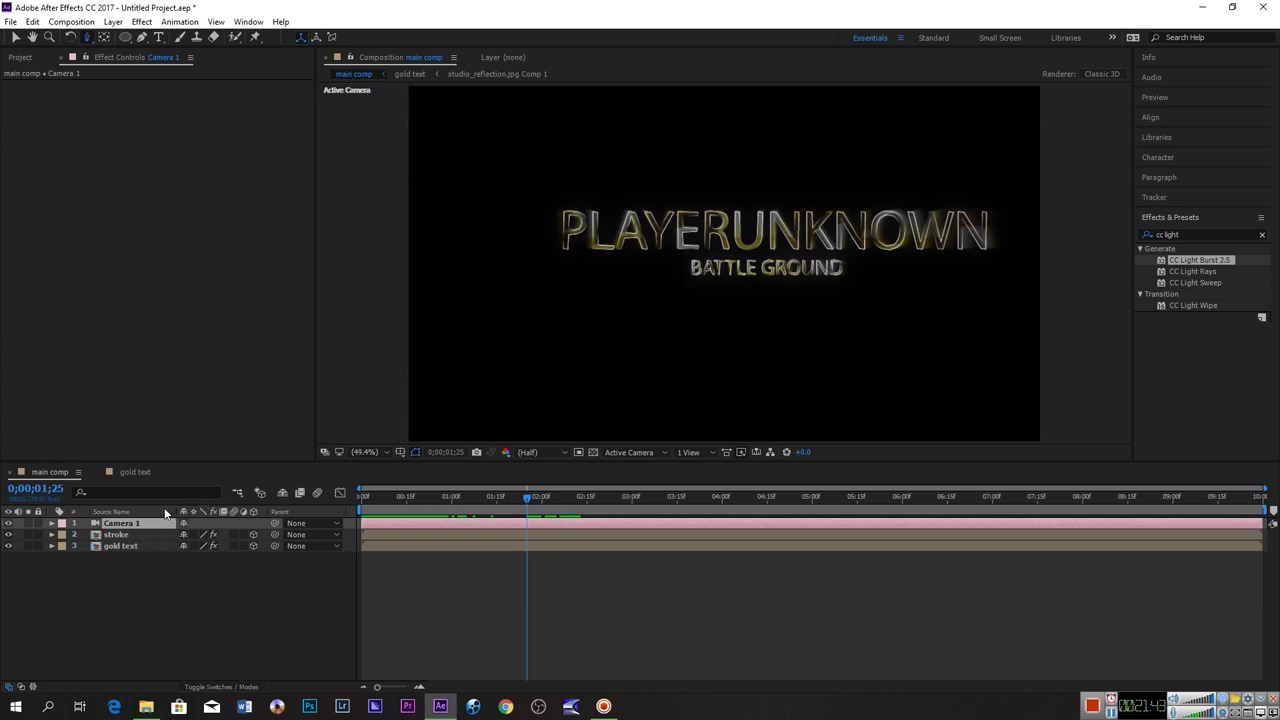
key(p)
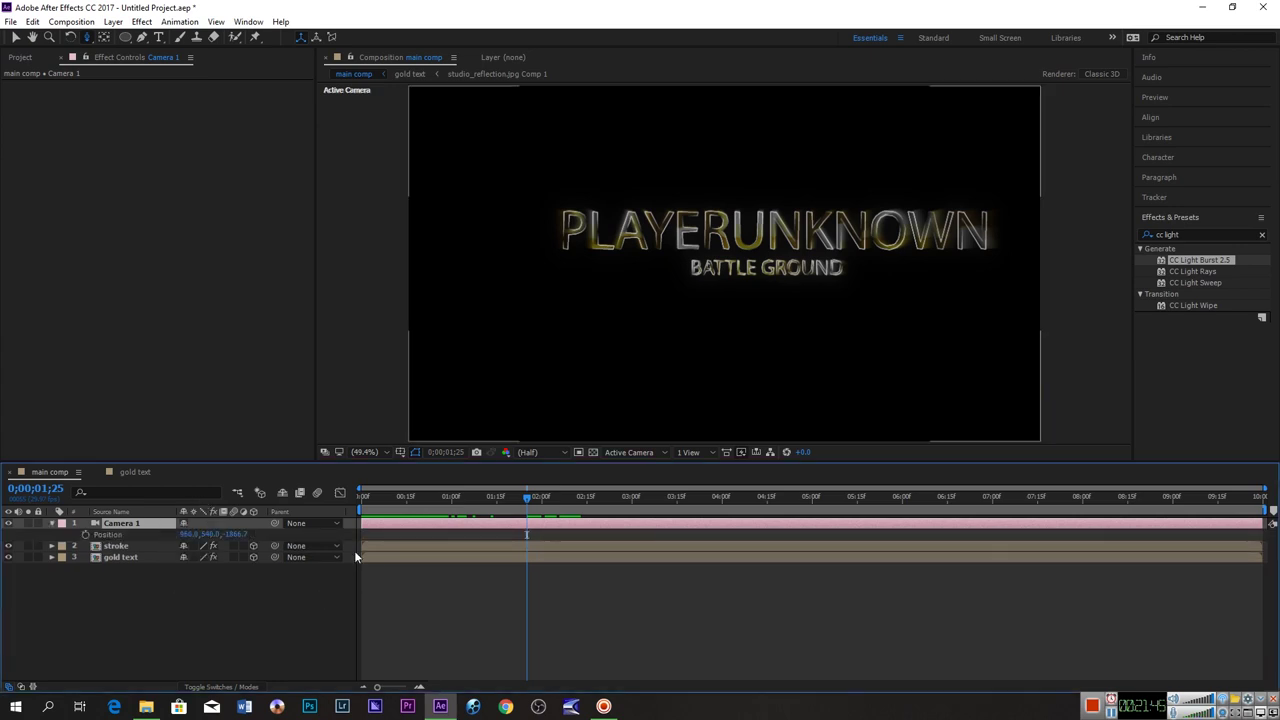
click(85, 534)
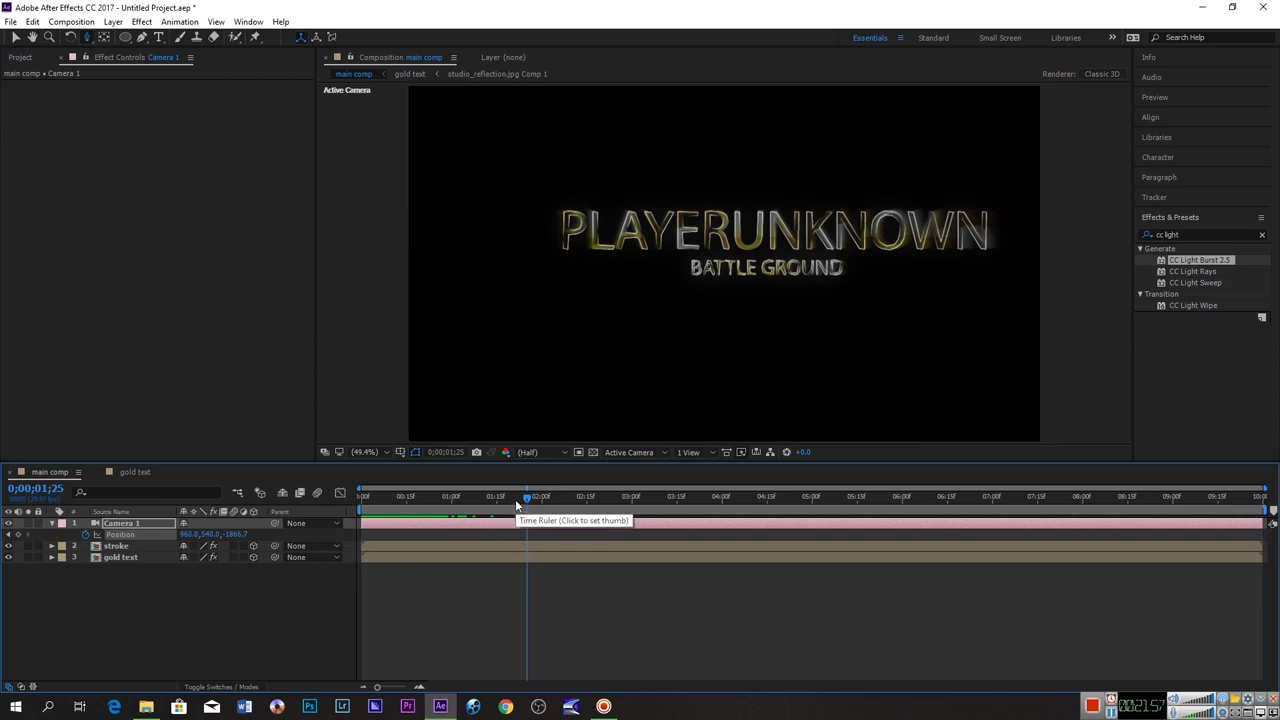
click(376, 530)
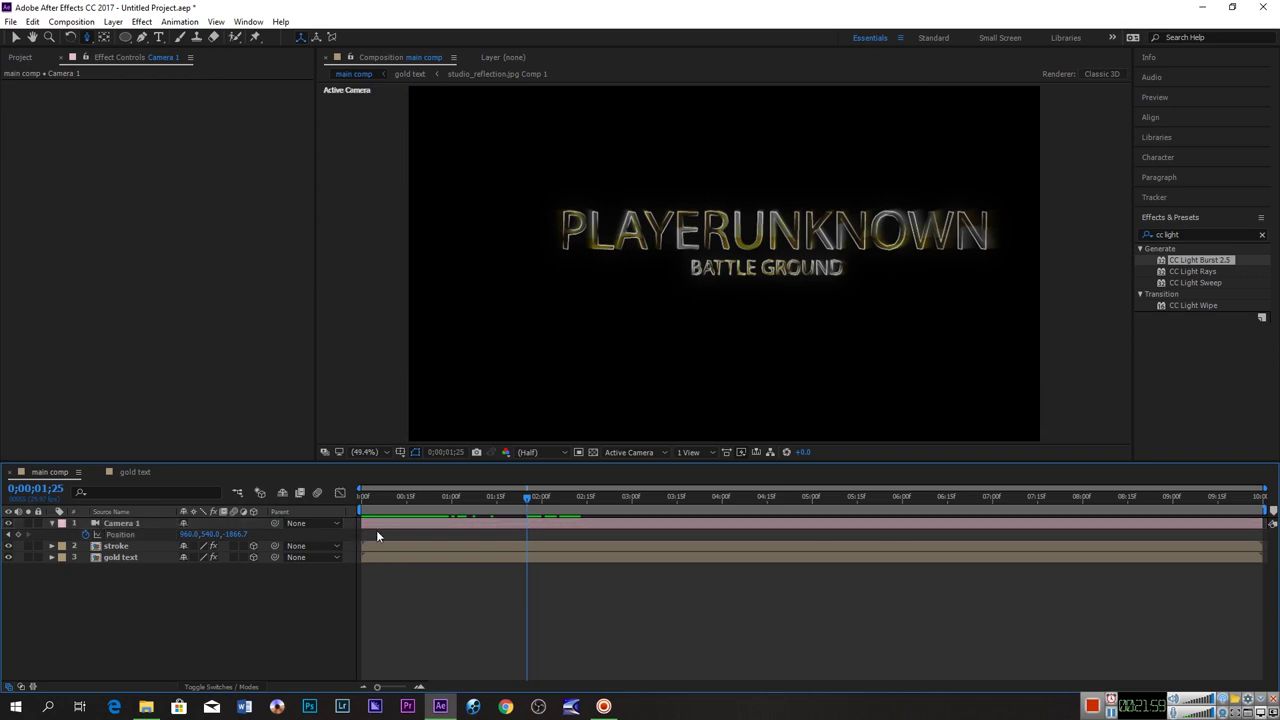
At the first frame, dolly Camera 1 to a depth of -1670.2 and preview the move.
drag(526, 496, 362, 496)
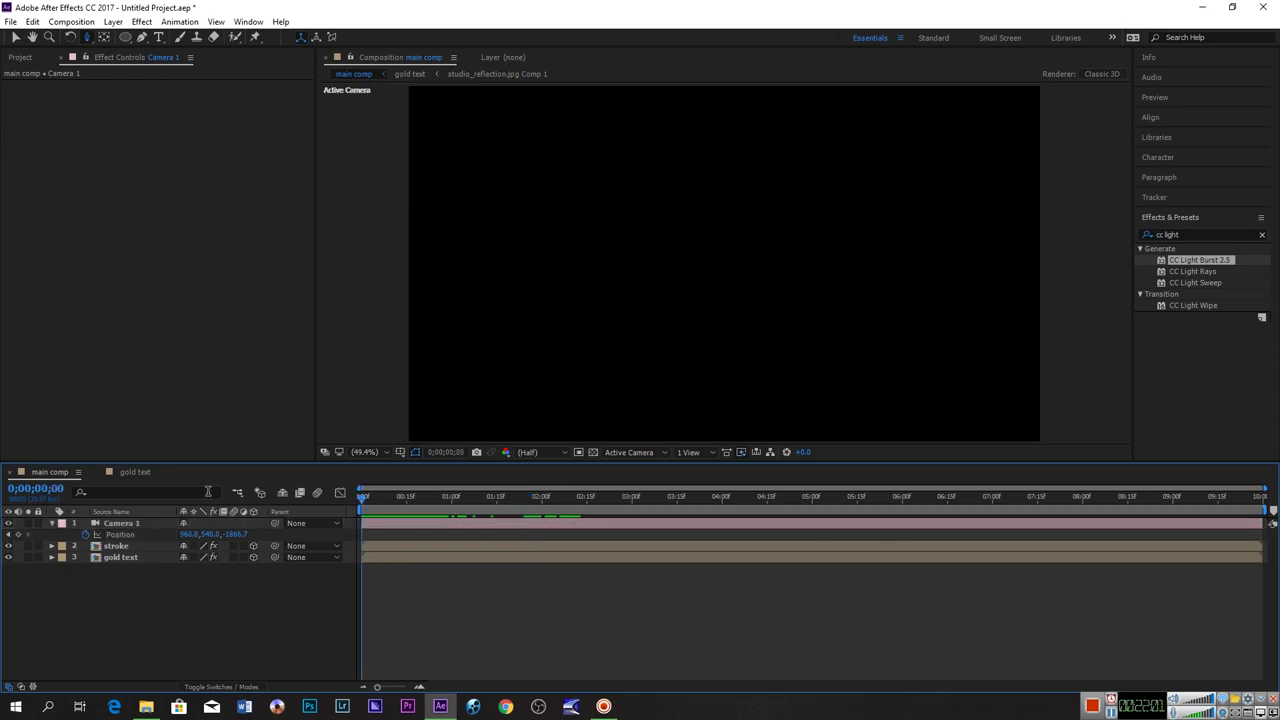
scroll(694, 265, down, 3)
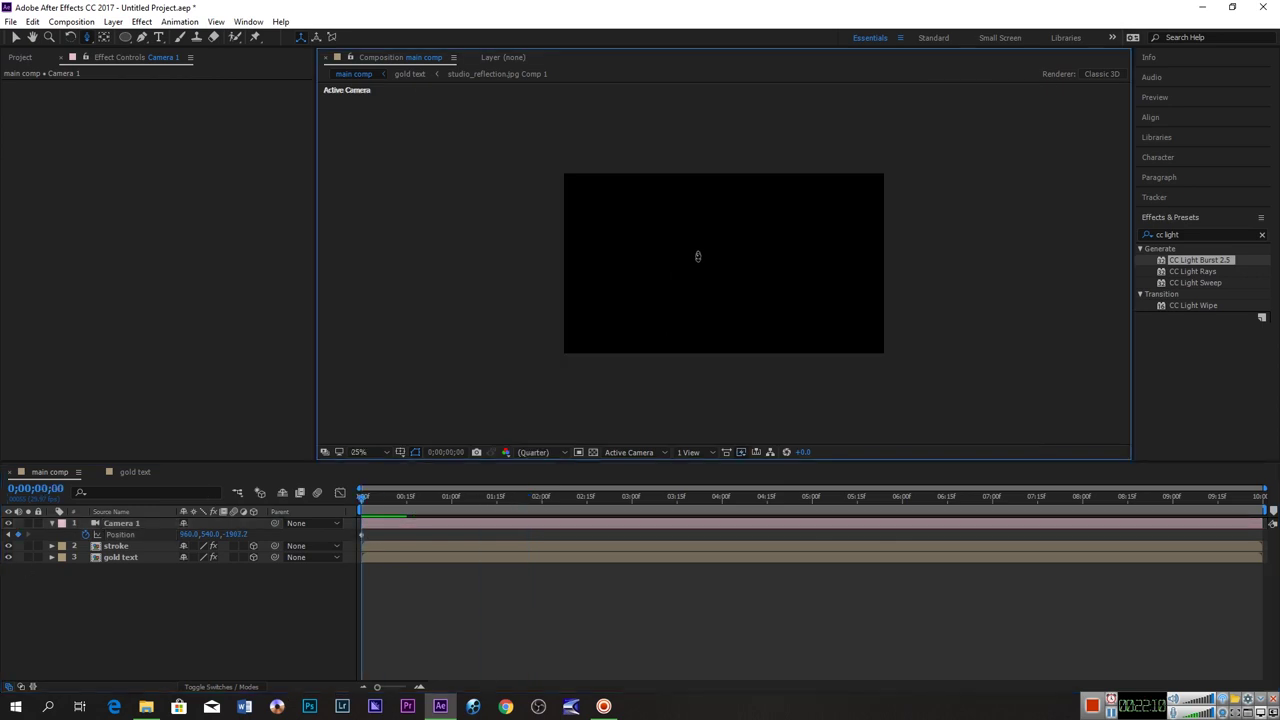
scroll(696, 260, up, 4)
scroll(698, 256, down, 4)
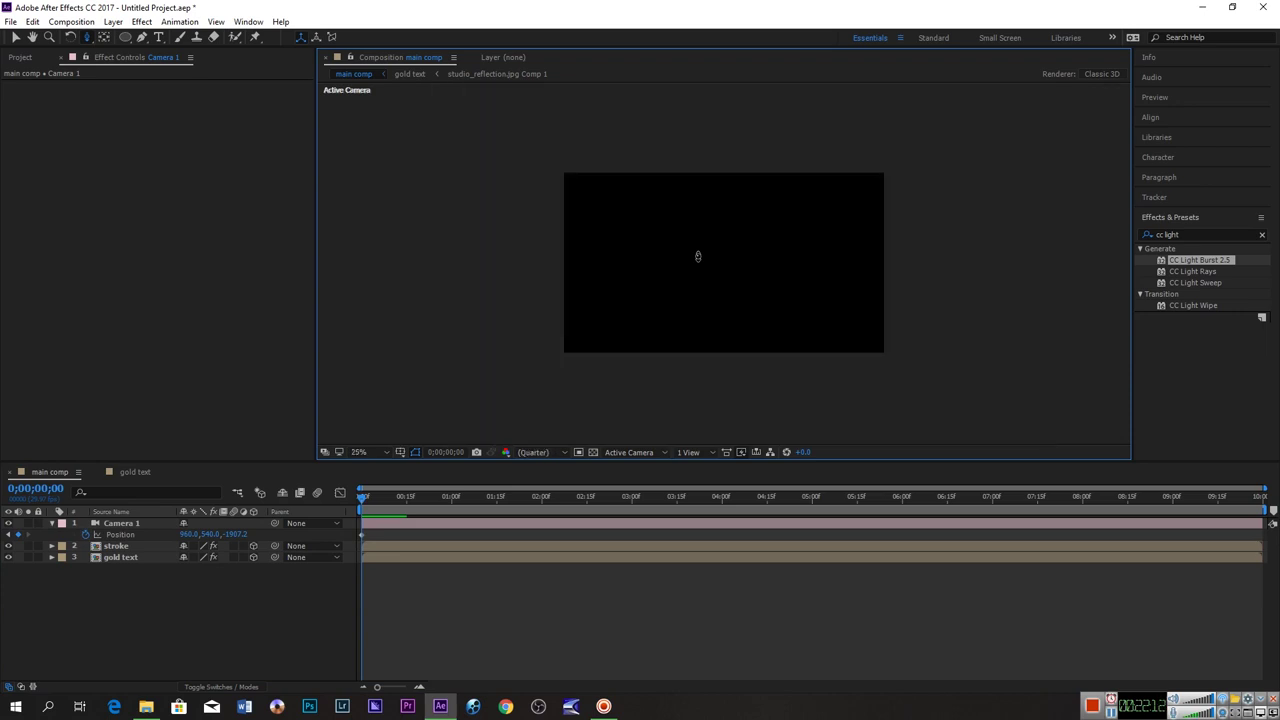
drag(714, 305, 715, 289)
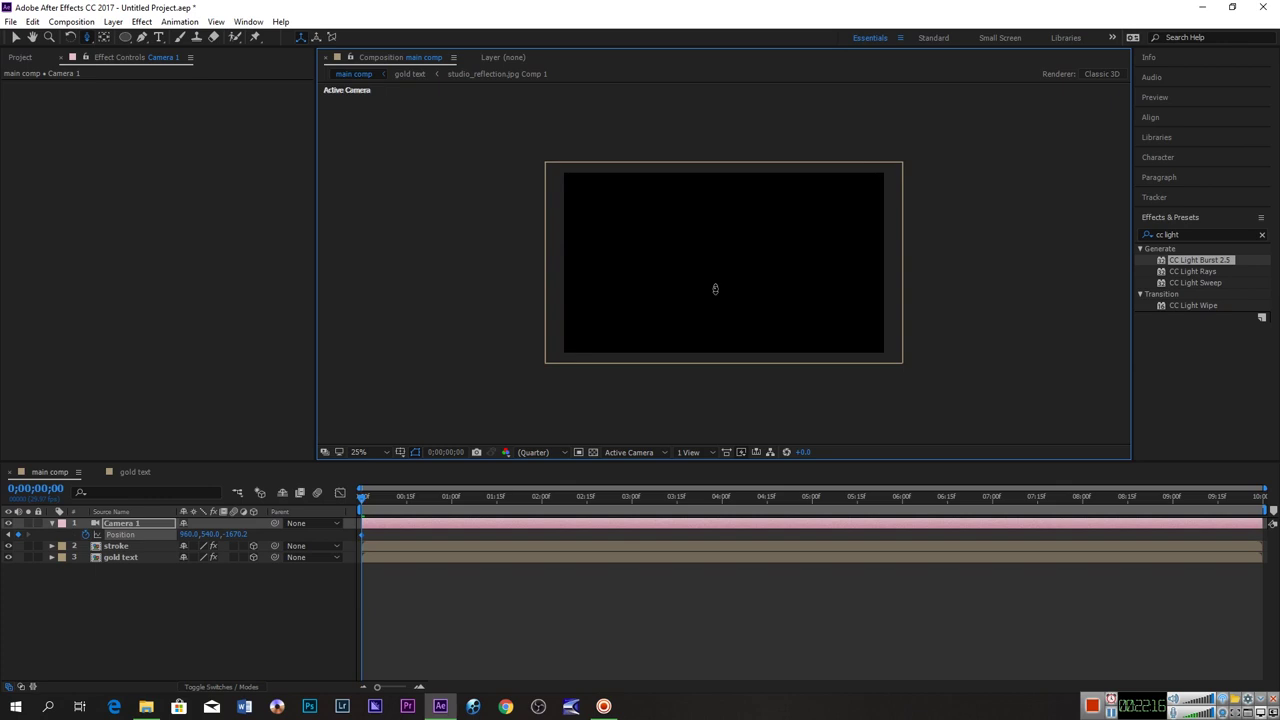
key(F2)
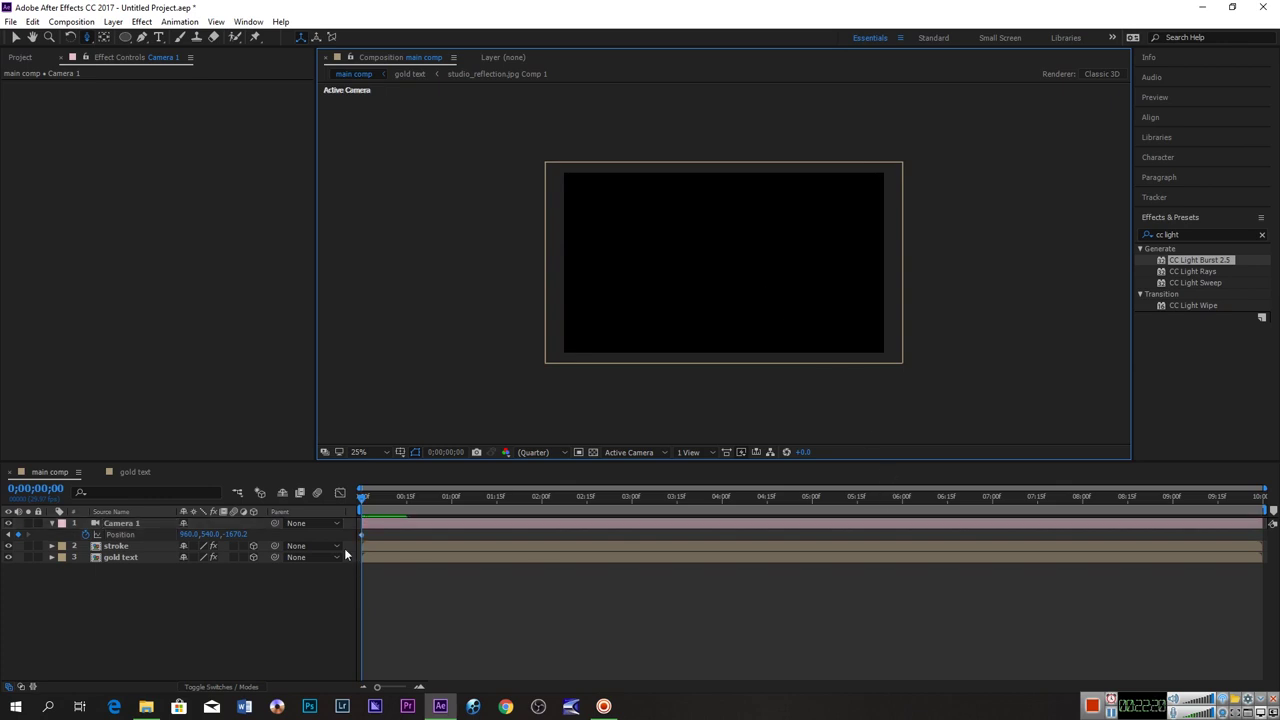
key(space)
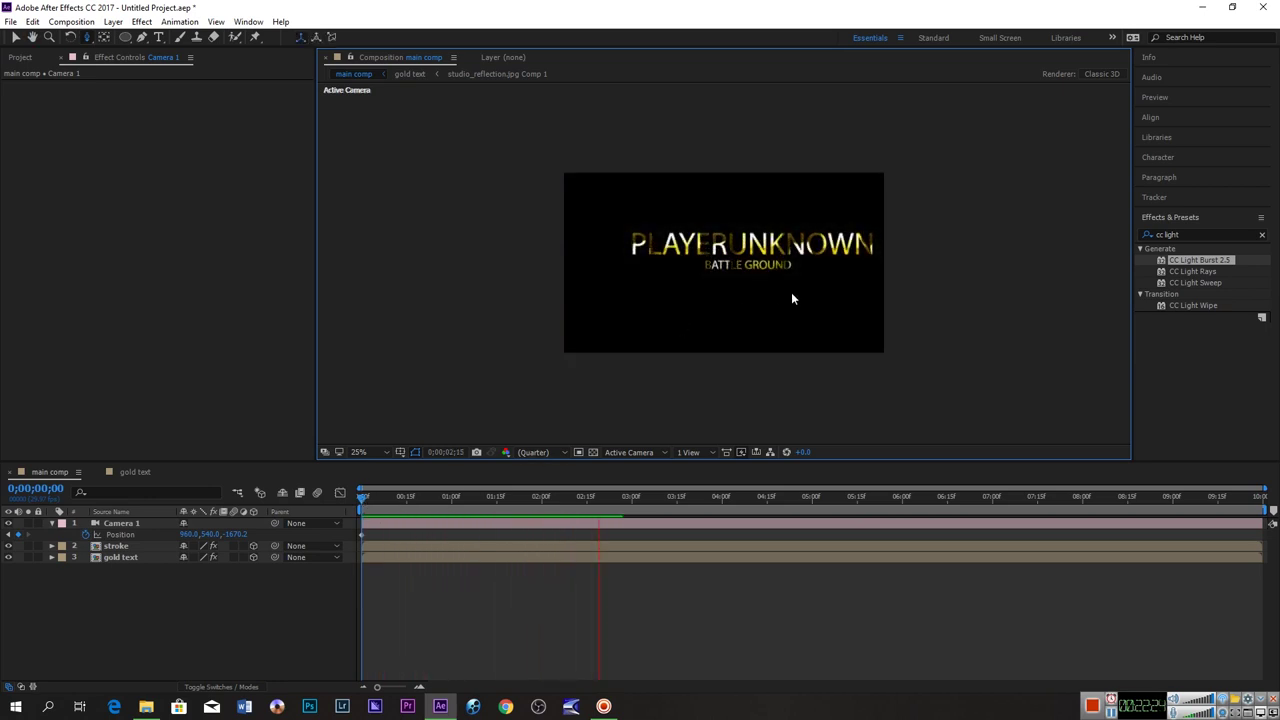
key(space)
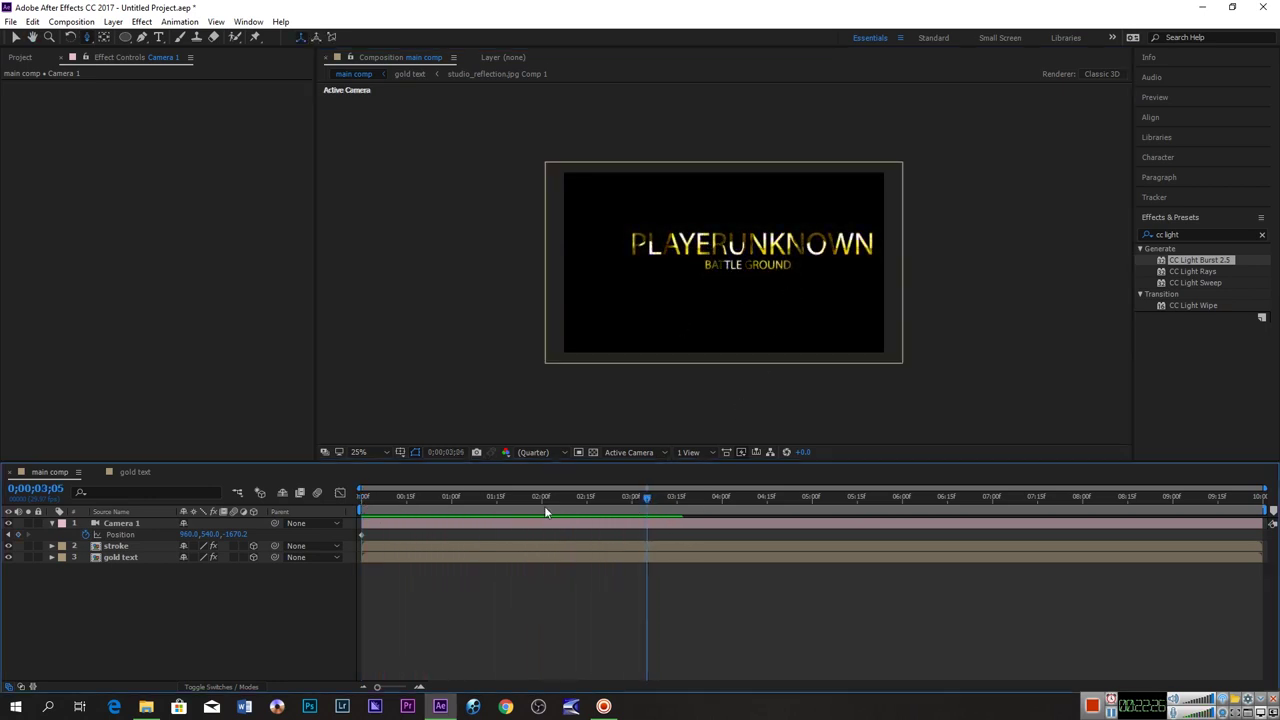
key(Home)
Refine Camera 1's first-frame depth with further dolly moves, previewing between adjustments.
mouse_move(690, 254)
mouse_down()
mouse_move(713, 254)
mouse_move(711, 217)
mouse_up()
key(F2)
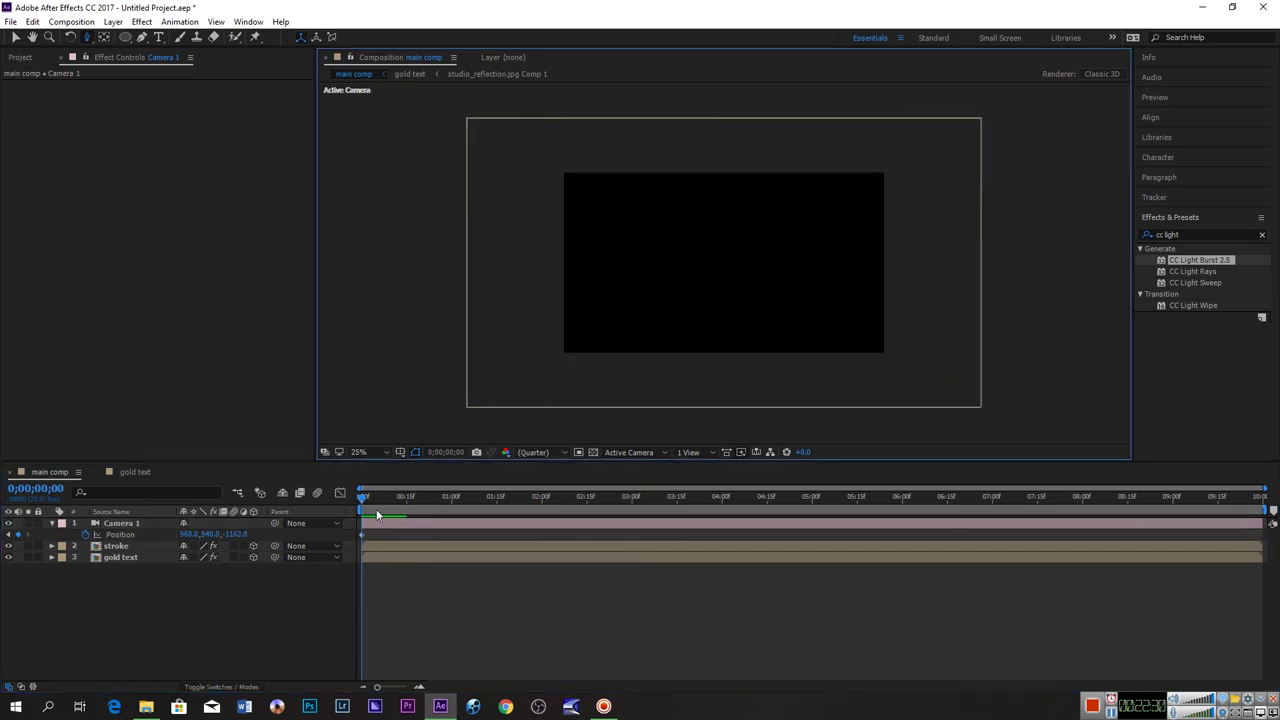
key(space)
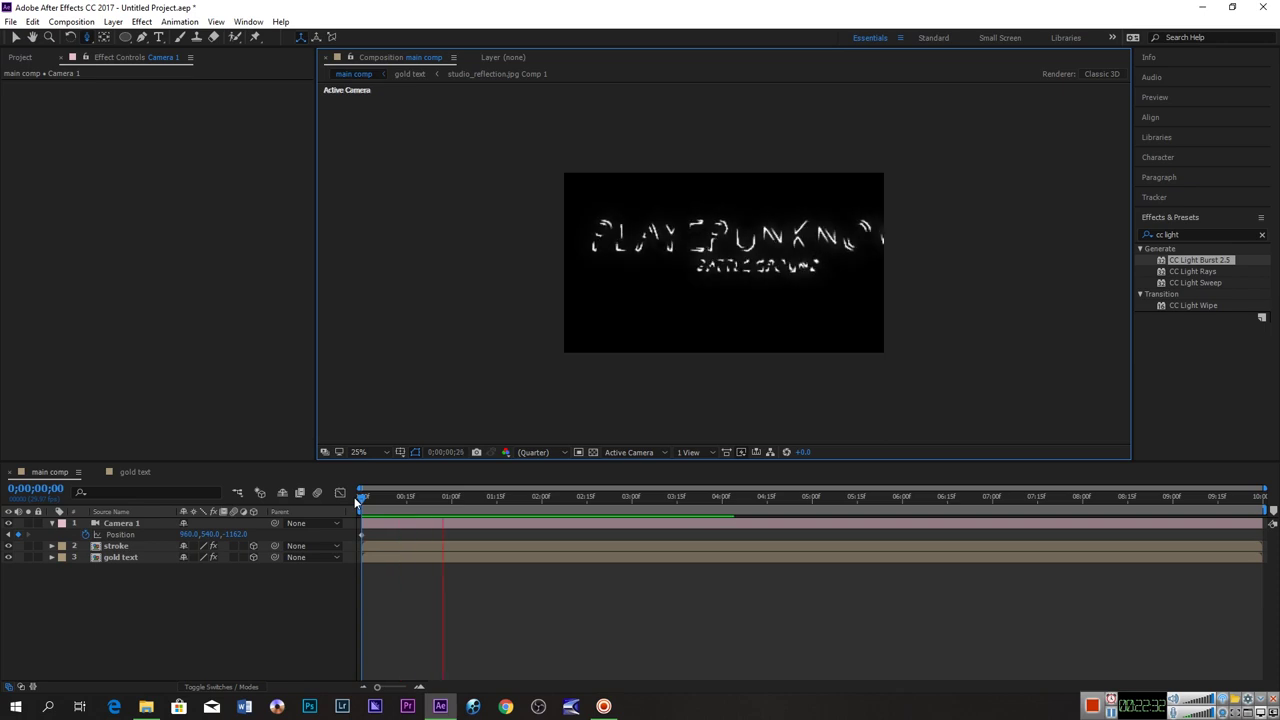
key(space)
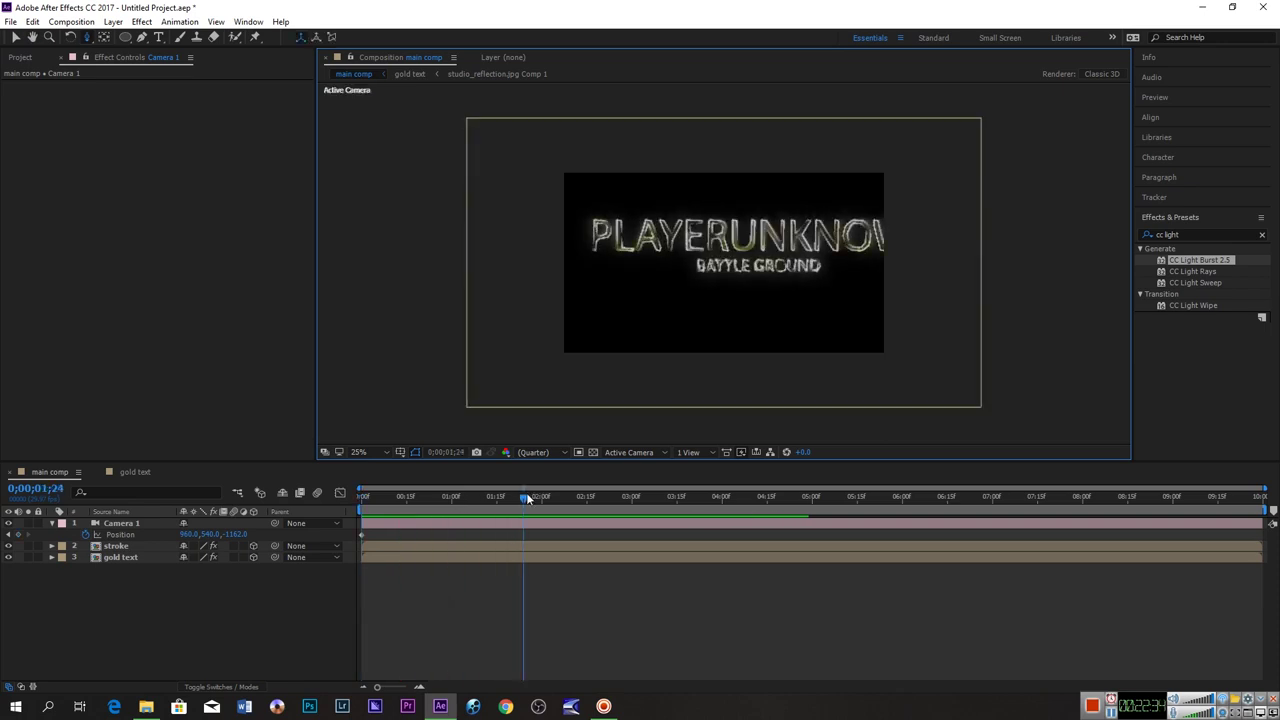
key(Home)
drag(746, 273, 743, 325)
click(639, 528)
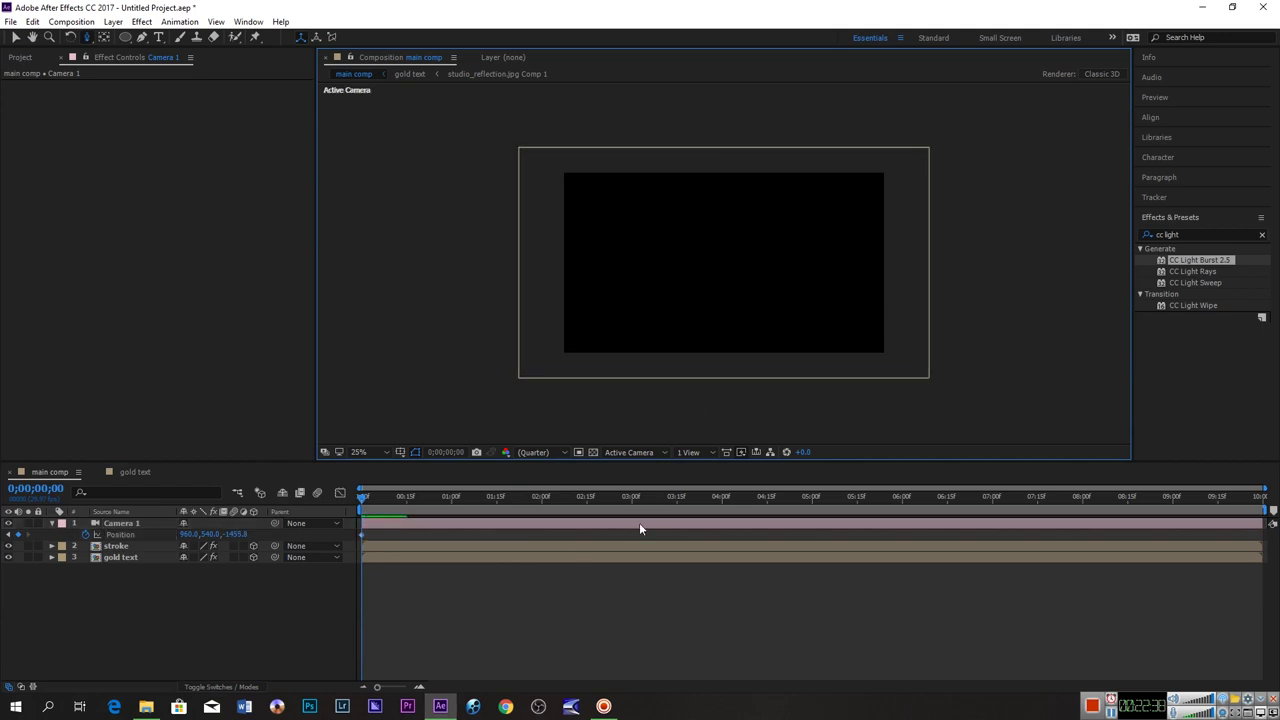
key(space)
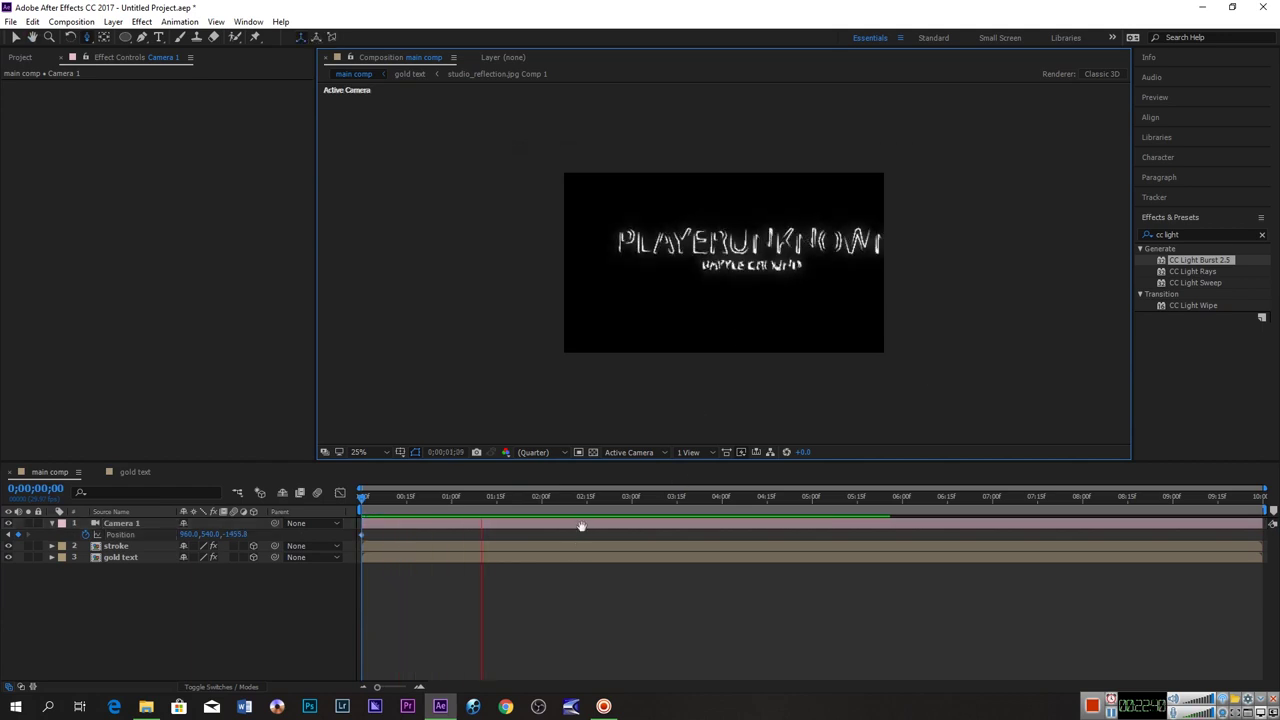
Pull the camera back at 1;16 to add a Position keyframe, preview, and move to about 2;16.
drag(742, 251, 745, 290)
key(F2)
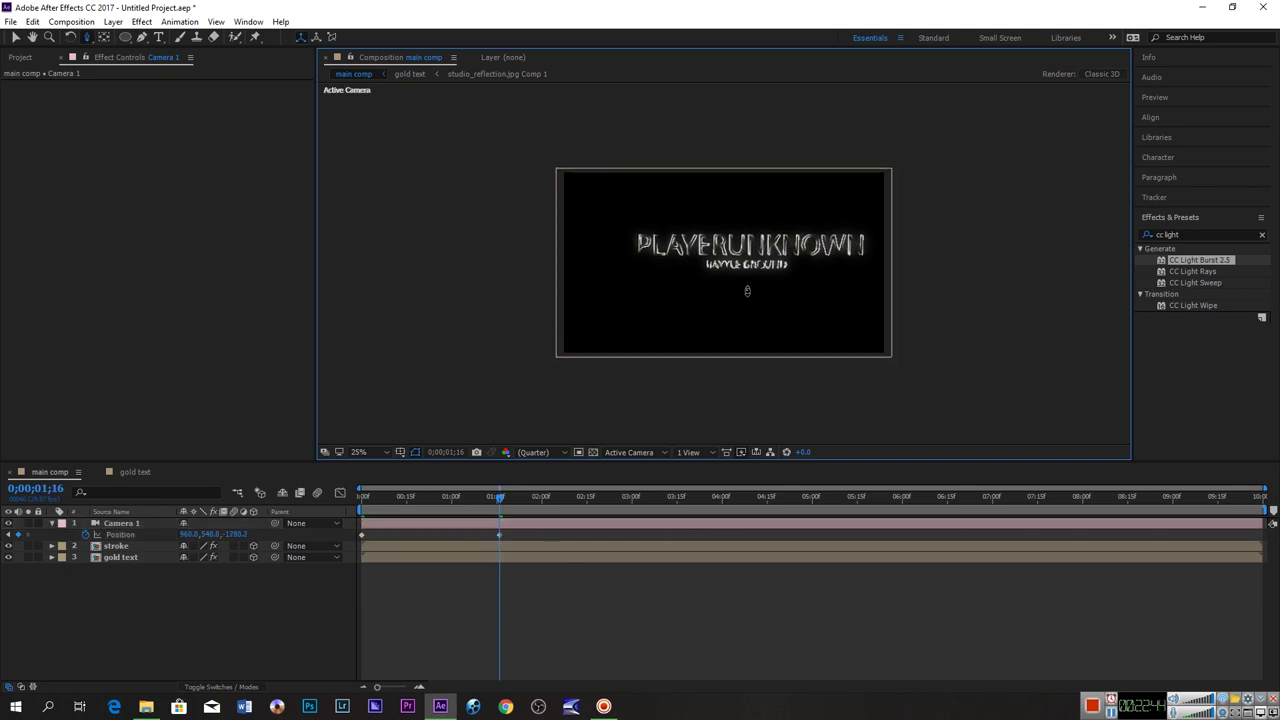
key(space)
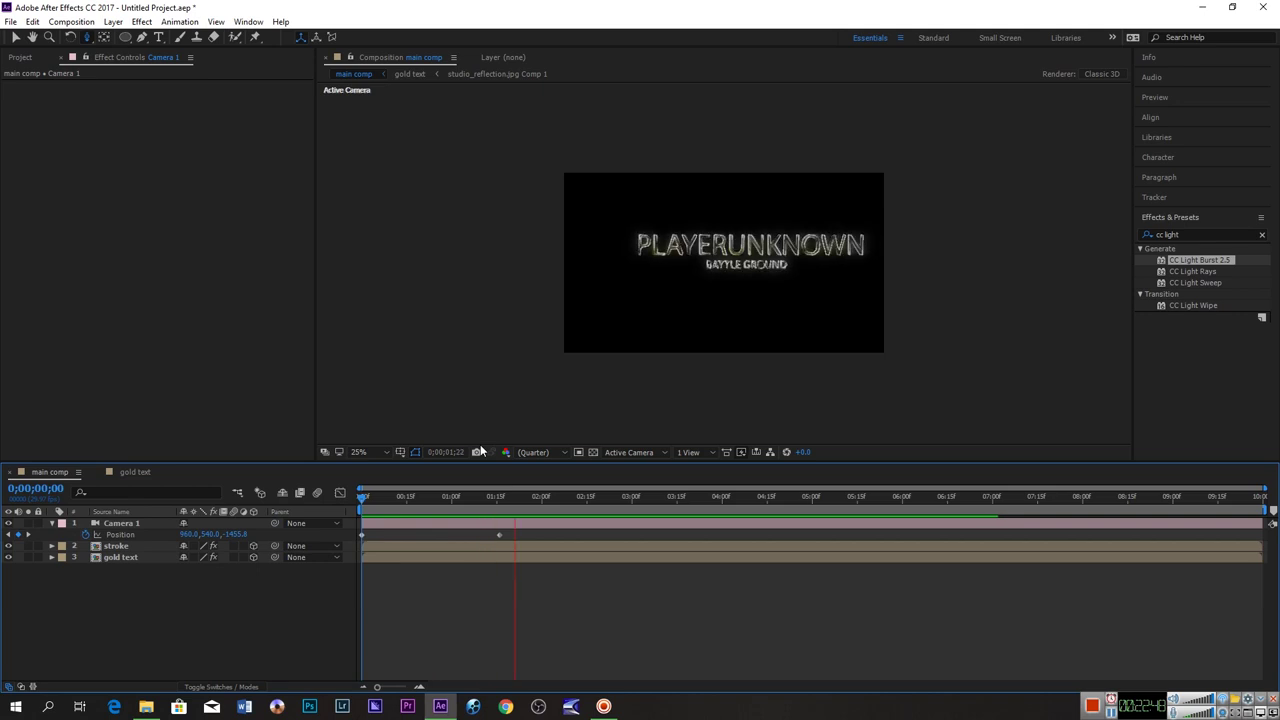
key(space)
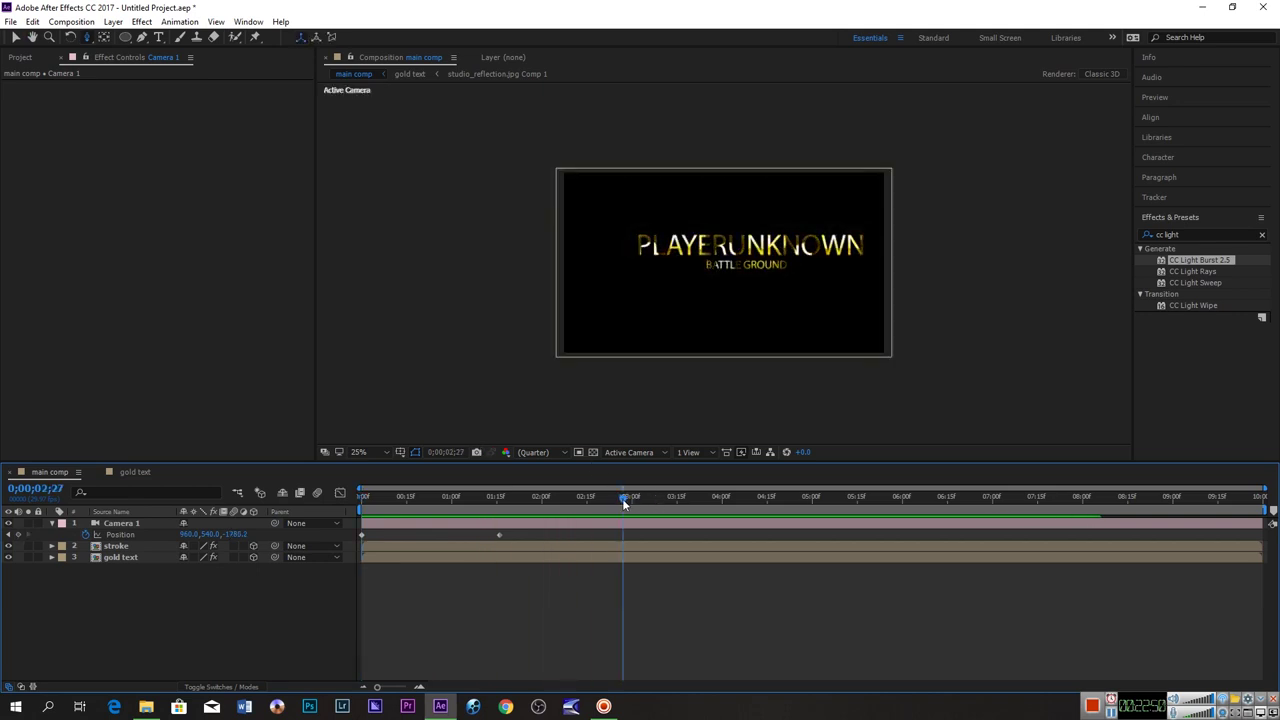
drag(622, 498, 163, 475)
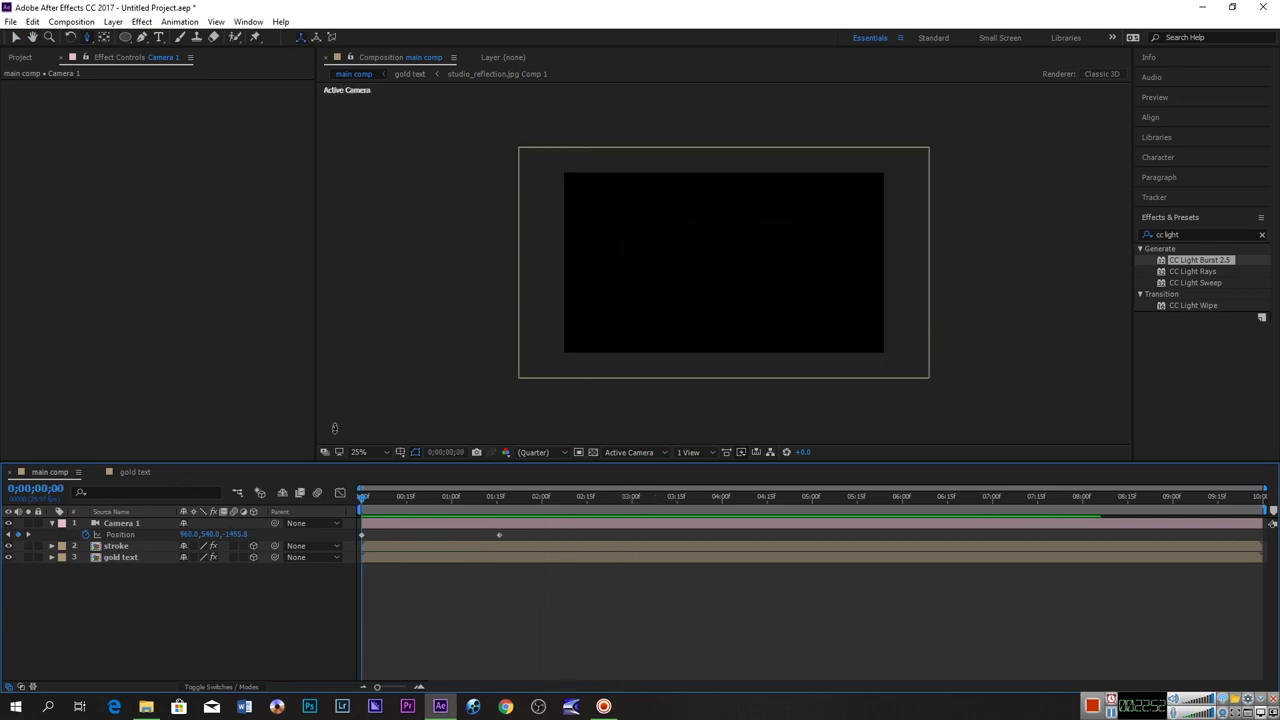
mouse_move(362, 496)
mouse_down()
mouse_move(589, 519)
mouse_move(542, 521)
mouse_up()
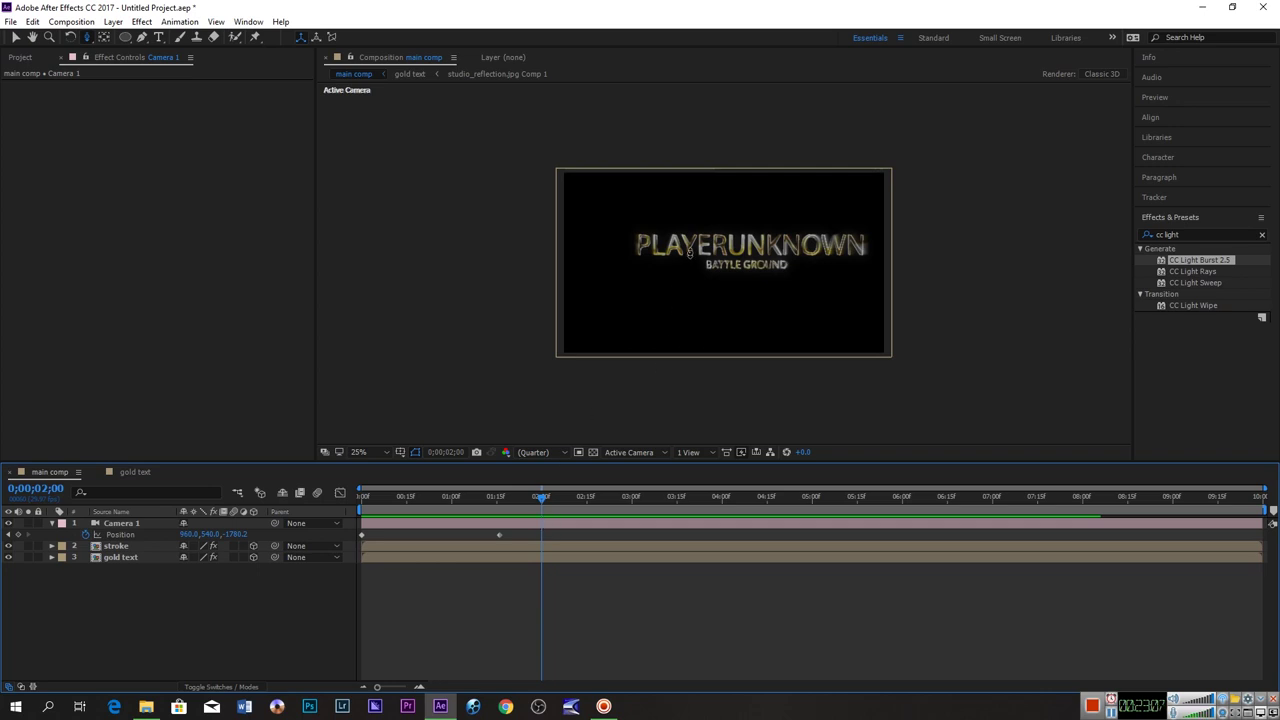
Pull the camera back at 2;00 and at the last frame to add Position keyframes, then preview.
drag(689, 253, 690, 292)
drag(690, 313, 692, 351)
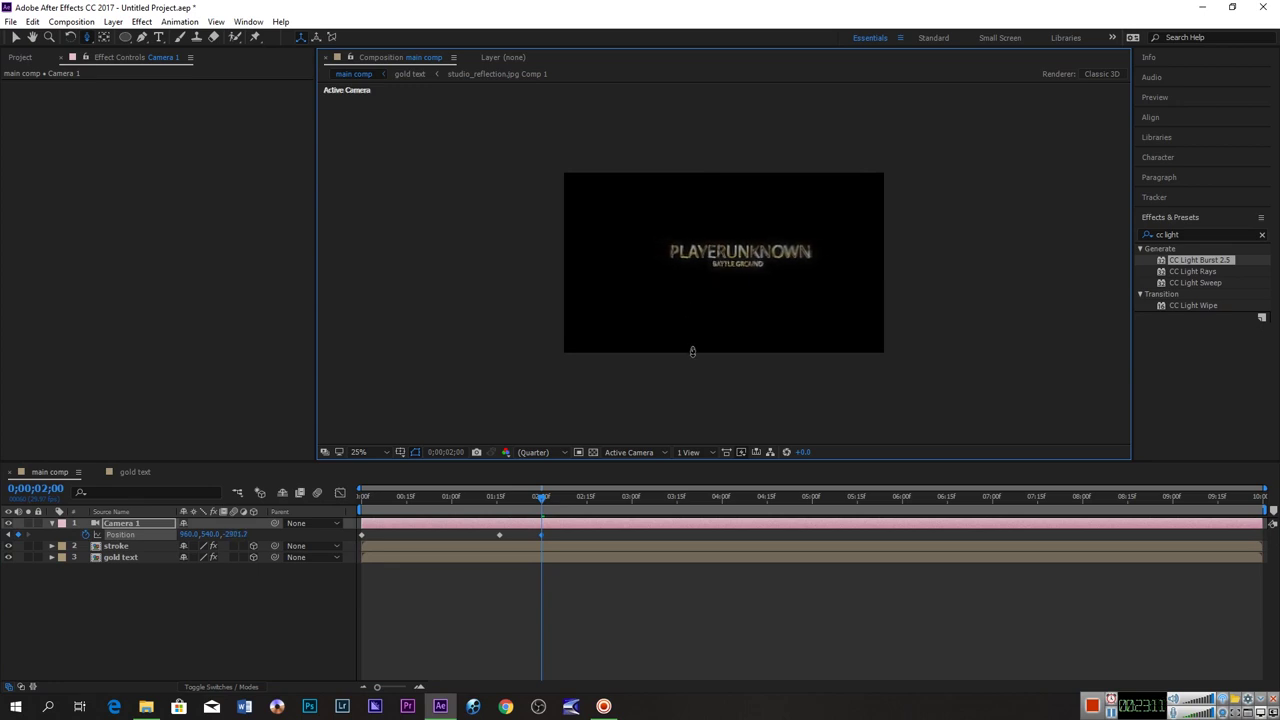
key(F2)
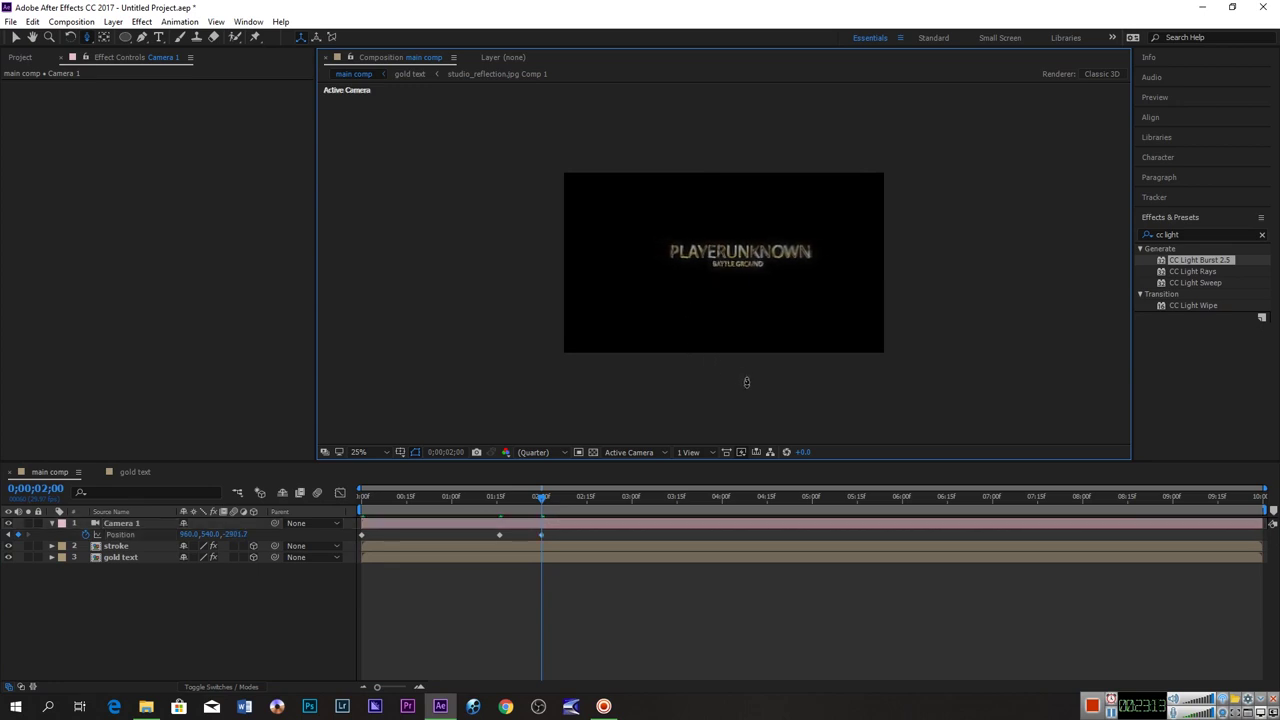
key(space)
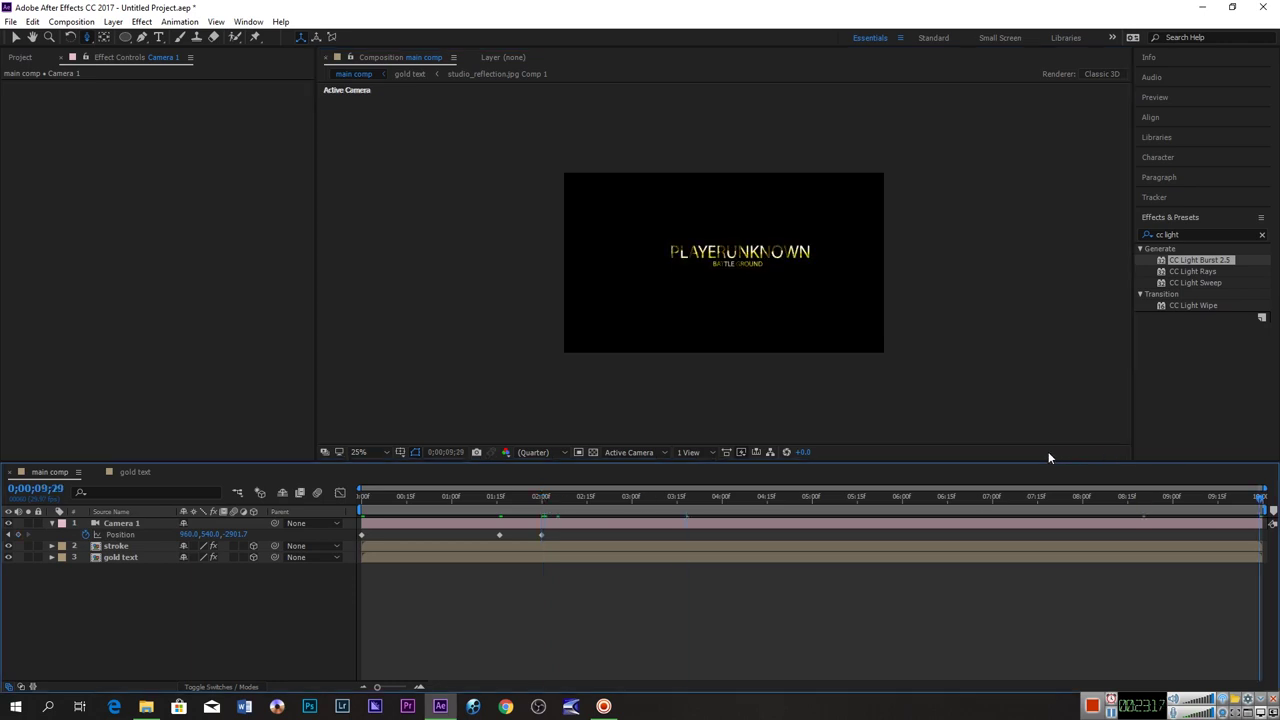
drag(819, 279, 817, 327)
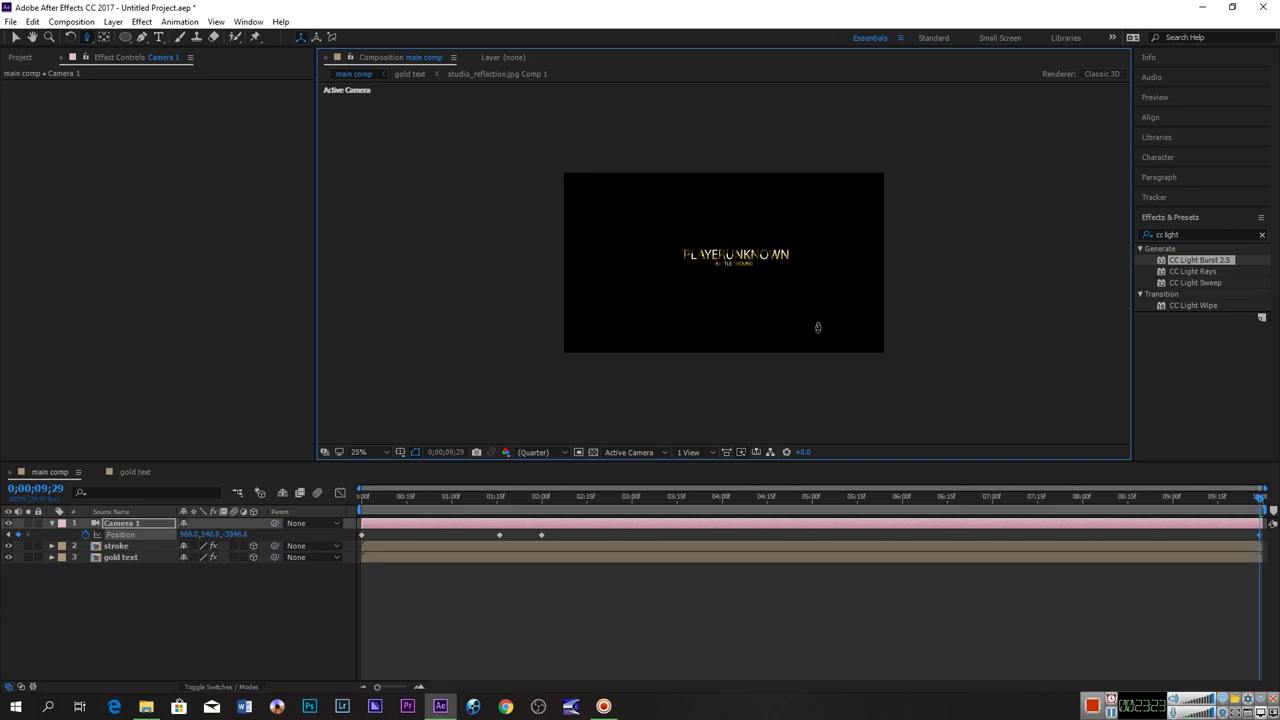
drag(817, 327, 817, 308)
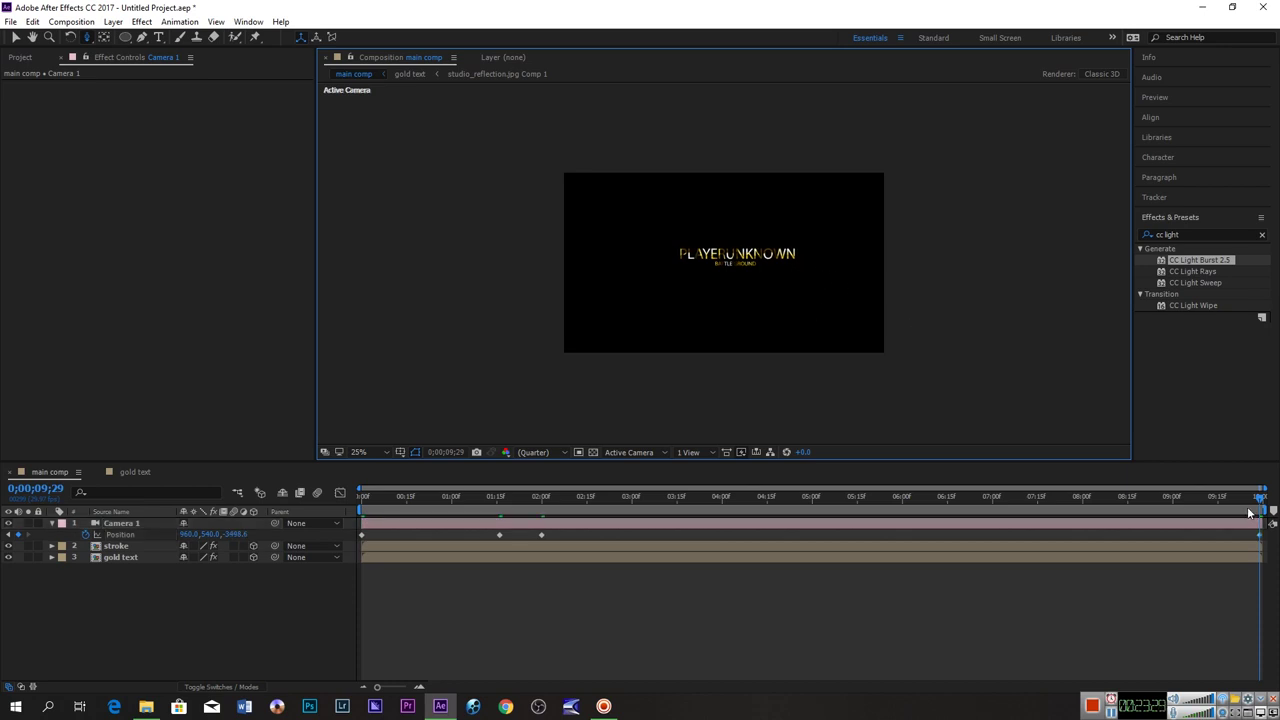
Delete the camera's 1;16 Position keyframe and select the remaining Position keyframes.
drag(1259, 497, 469, 497)
click(500, 537)
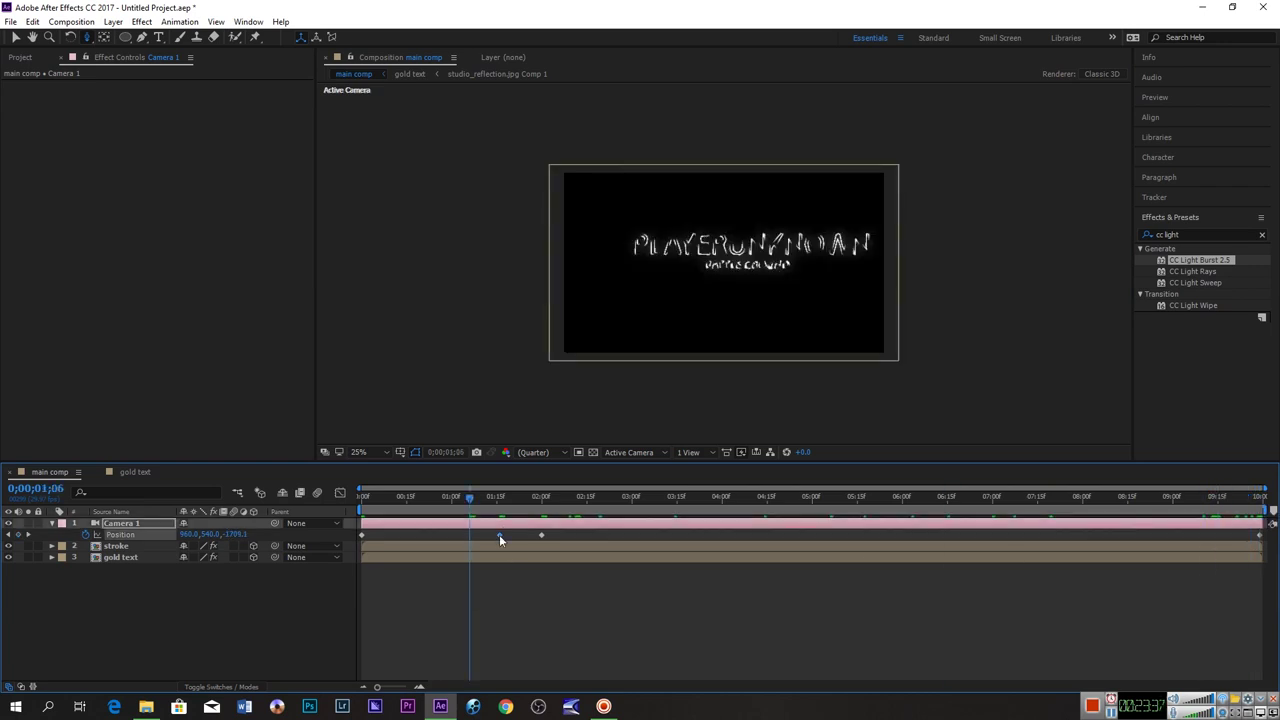
key(Delete)
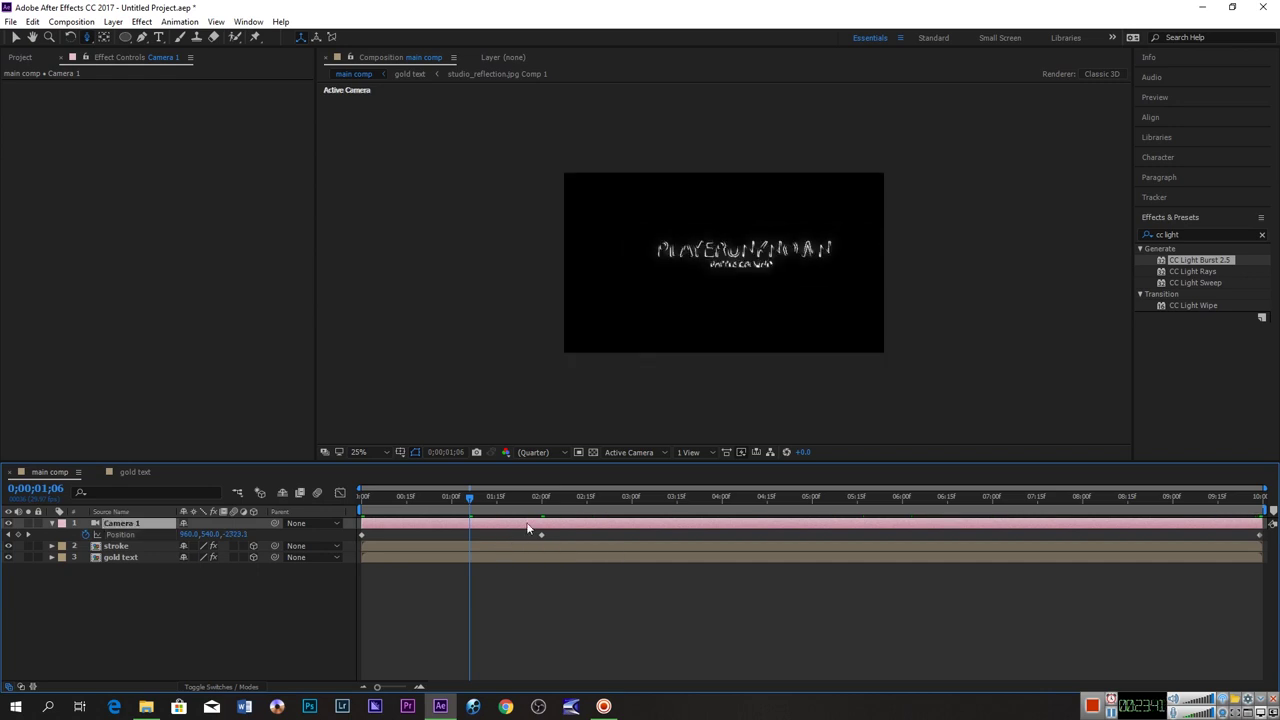
drag(575, 543, 357, 540)
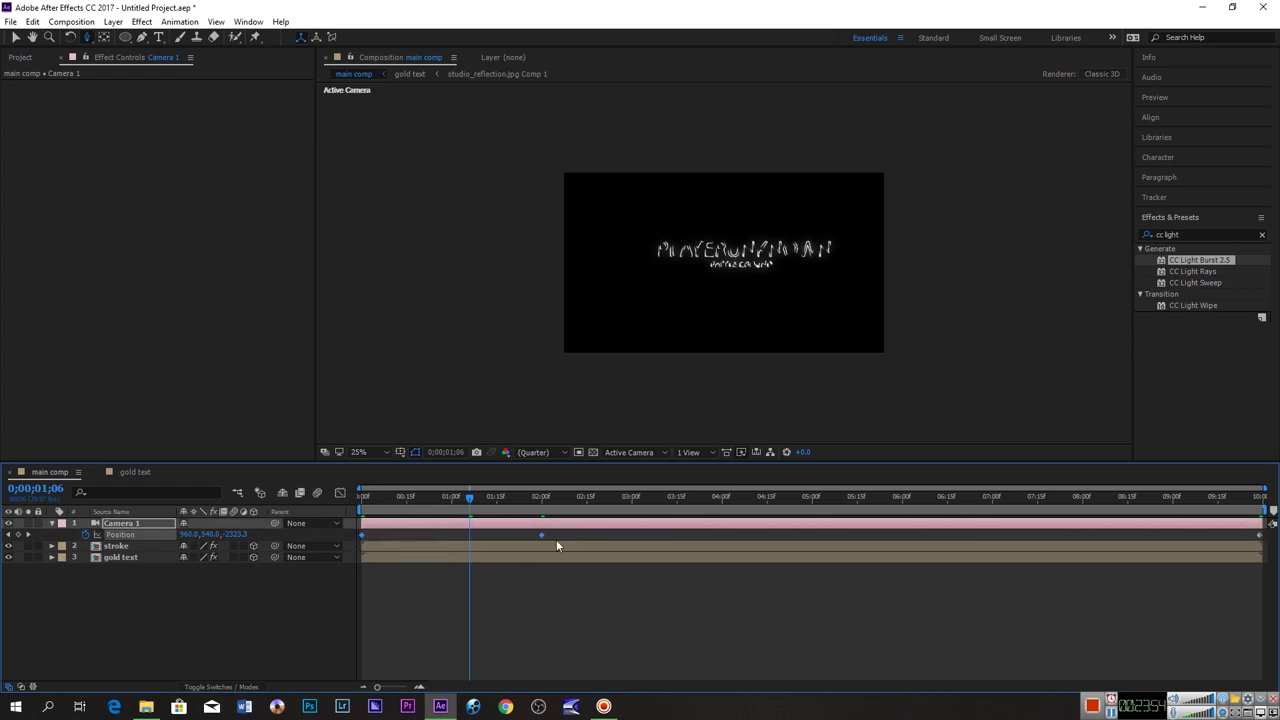
drag(575, 534, 345, 541)
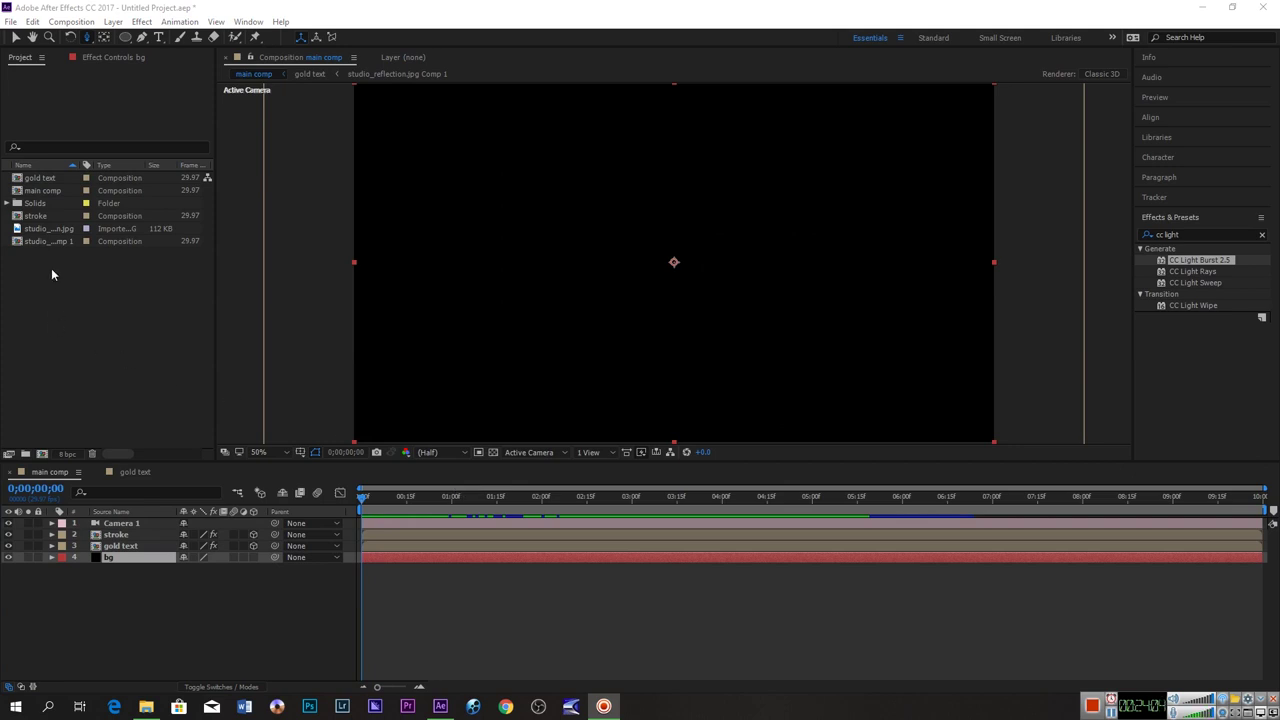
Import Glowing particles.mov into the Project panel.
right_click(73, 331)
mouse_move(110, 397)
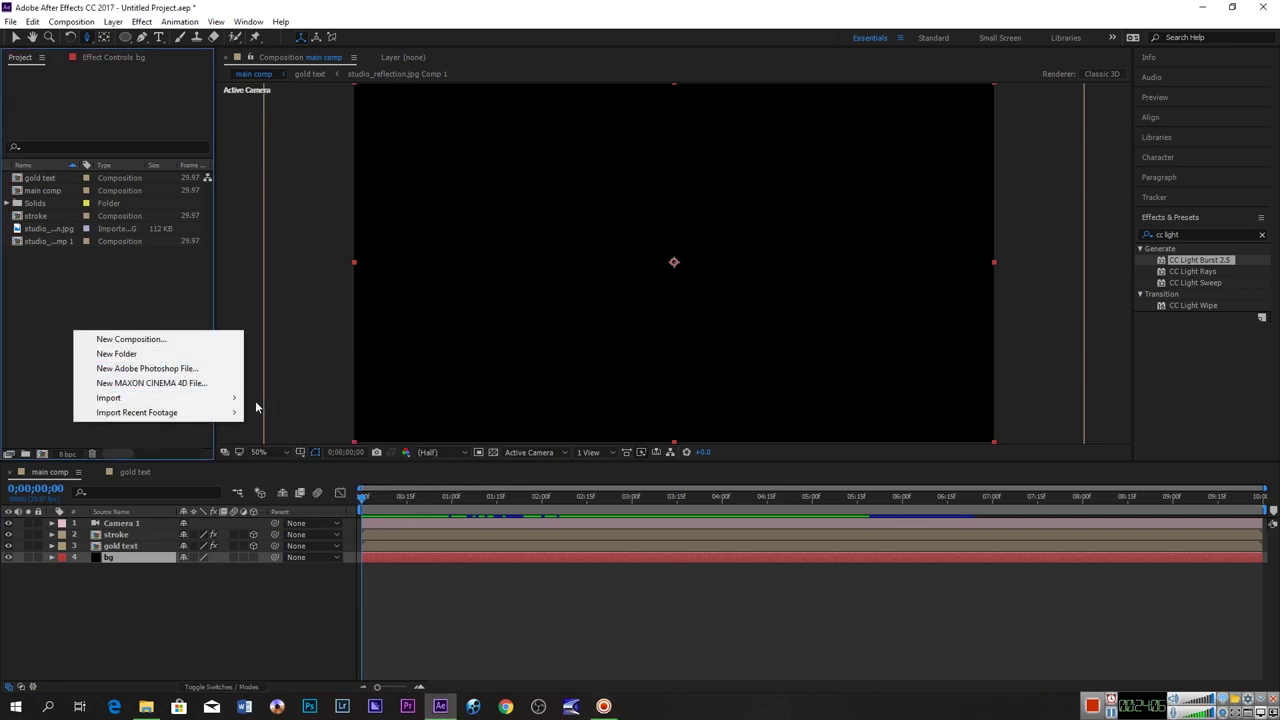
click(290, 398)
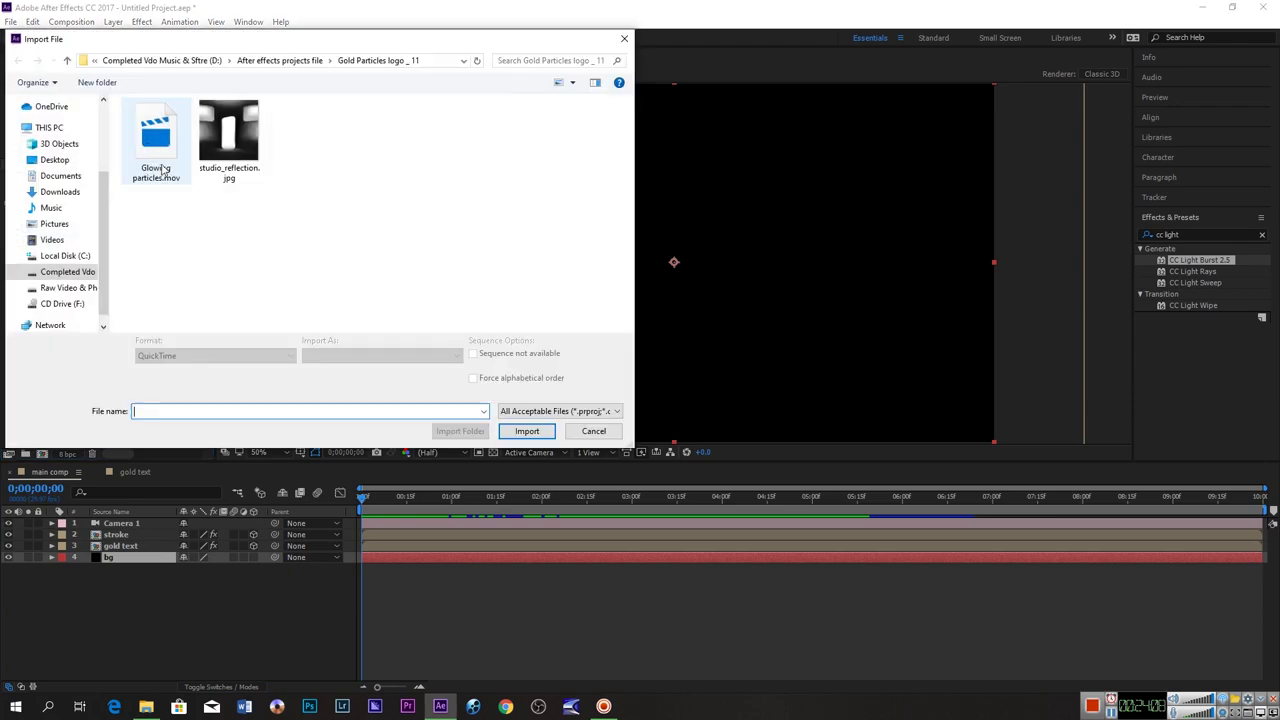
click(148, 147)
click(541, 433)
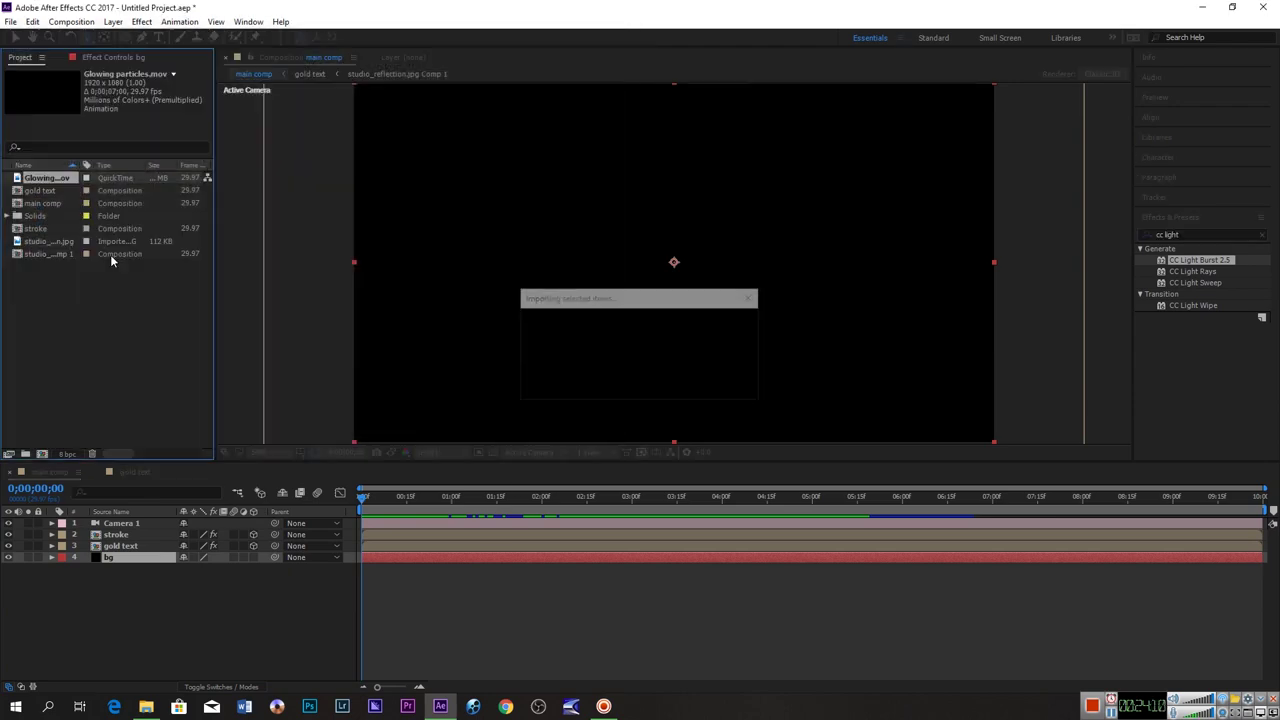
Add Glowing particles.mov as a layer in main comp and preview it over the title.
drag(37, 177, 136, 530)
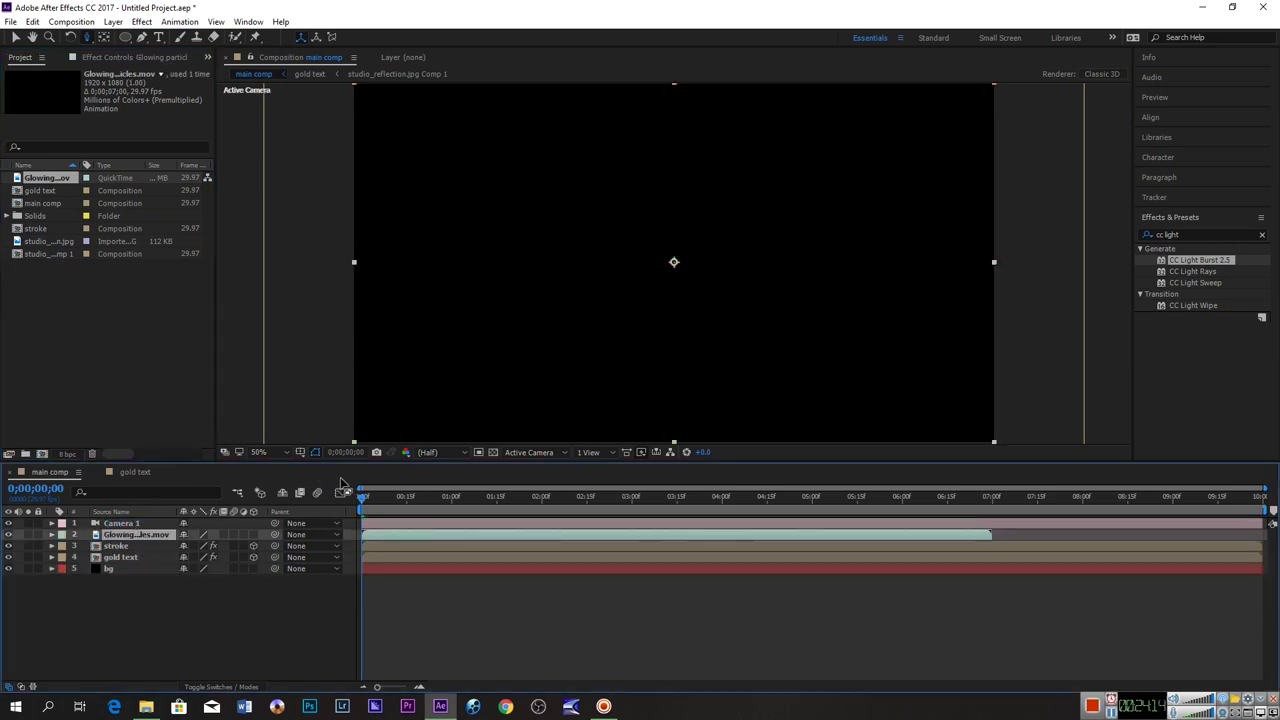
key(space)
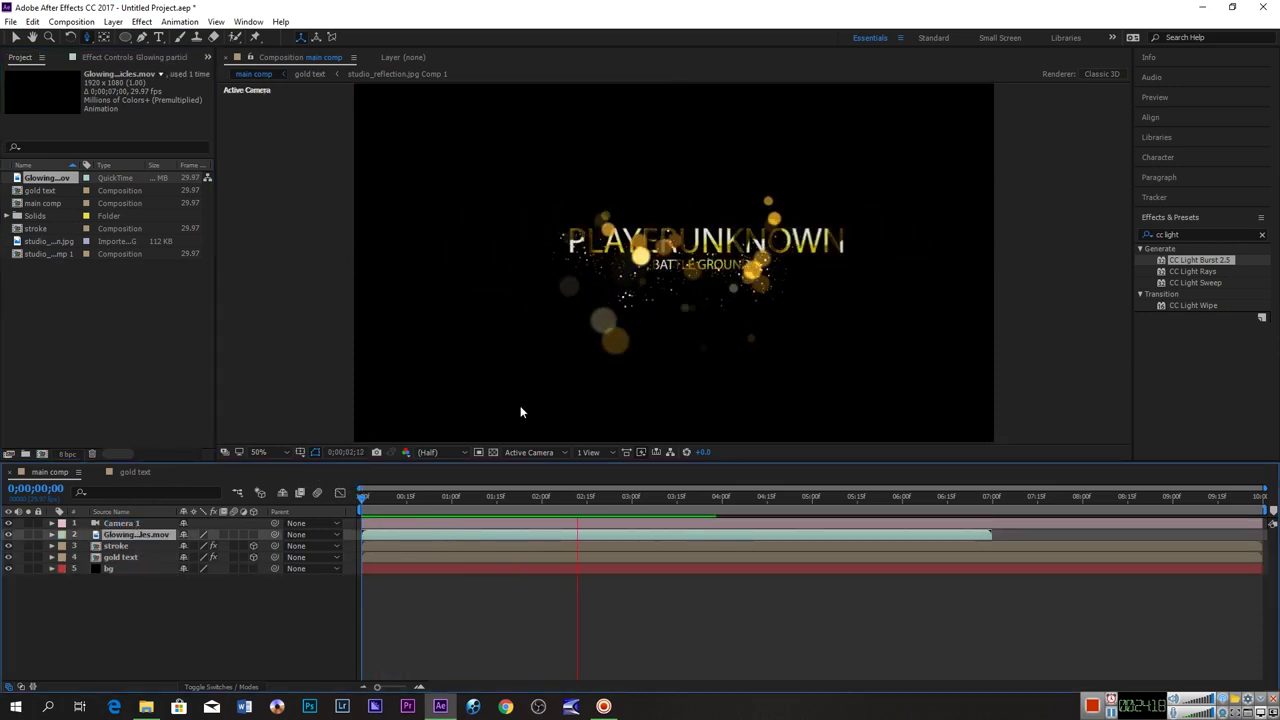
key(space)
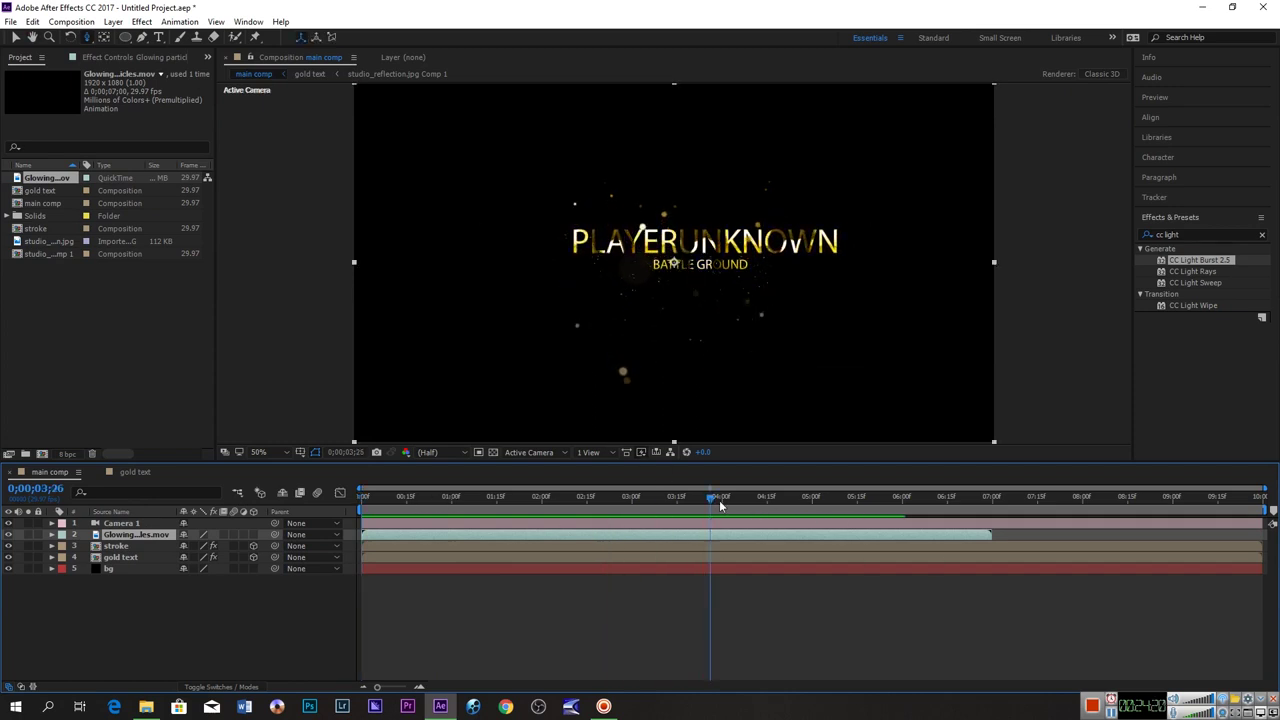